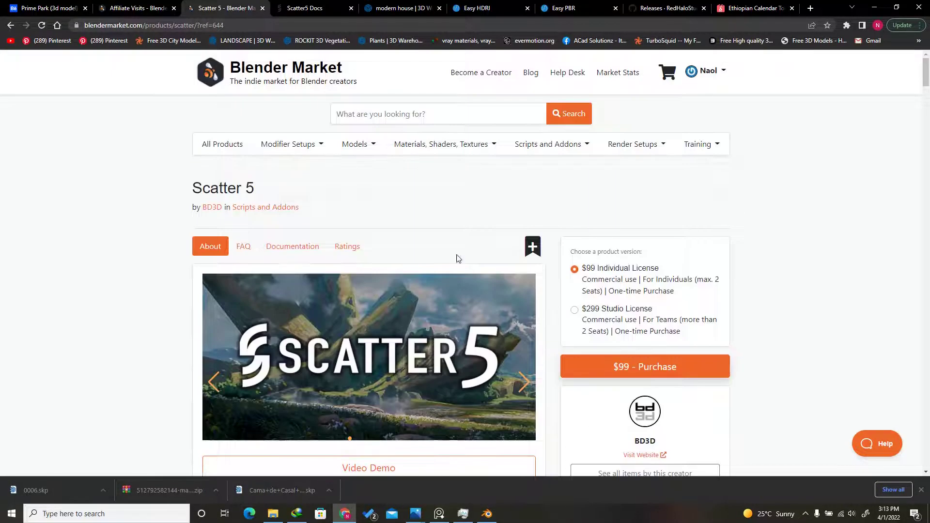
Look through the Scatter 5 product page, examining its feature descriptions and the link to the interactive docs.
scroll(457, 255, down, 15)
scroll(456, 254, down, 2)
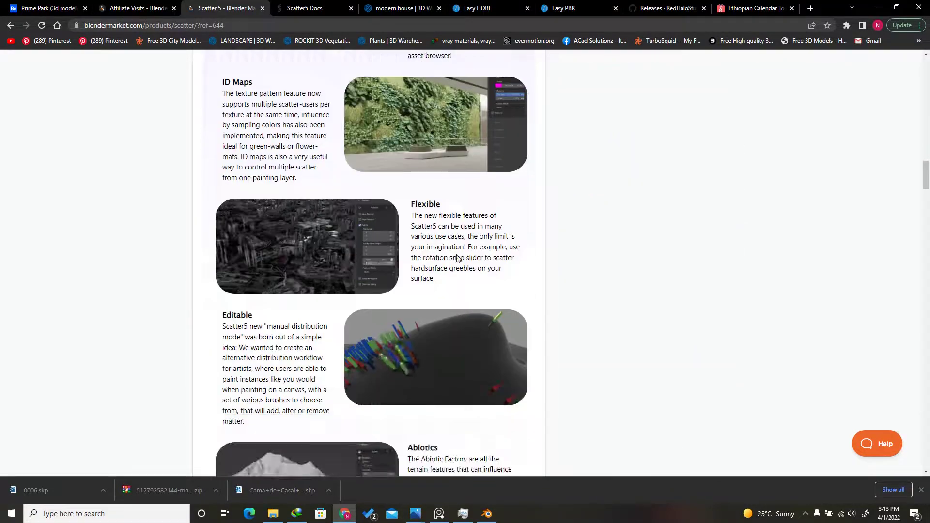
scroll(448, 190, up, 4)
scroll(448, 190, down, 20)
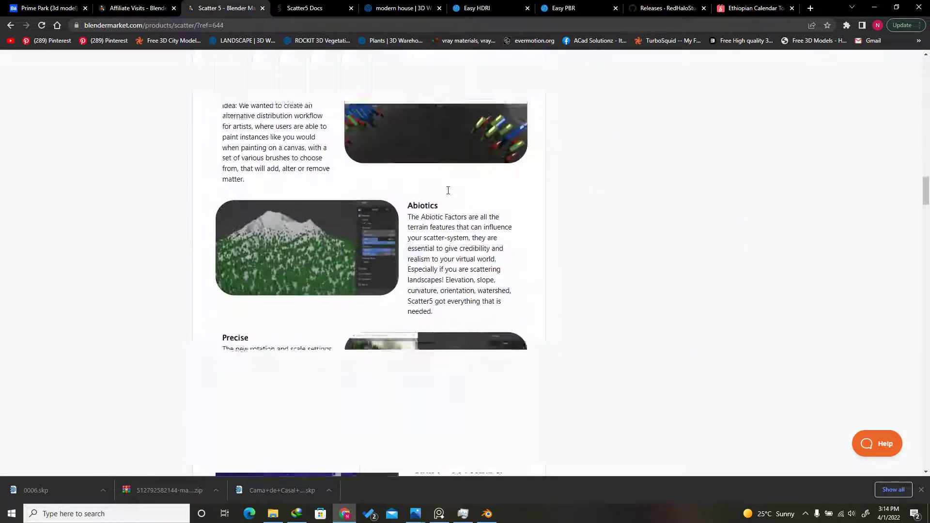
scroll(449, 194, down, 10)
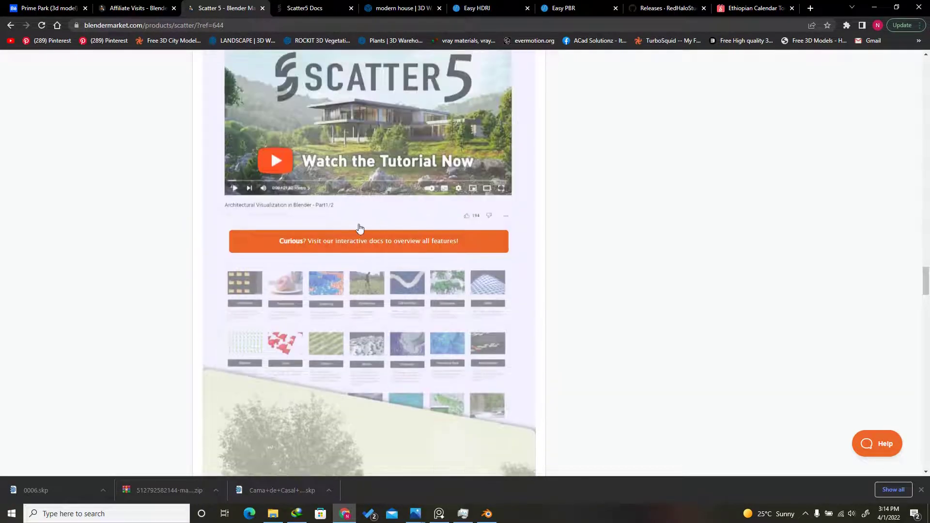
View the Scatter5 Docs manual and examine the overview of feature topics from Installation to Extra.
click(351, 246)
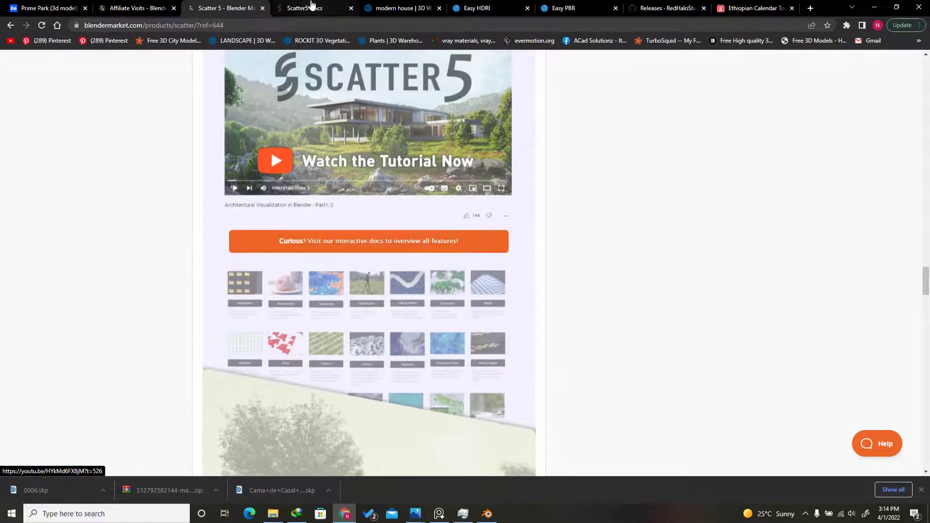
scroll(284, 255, down, 3)
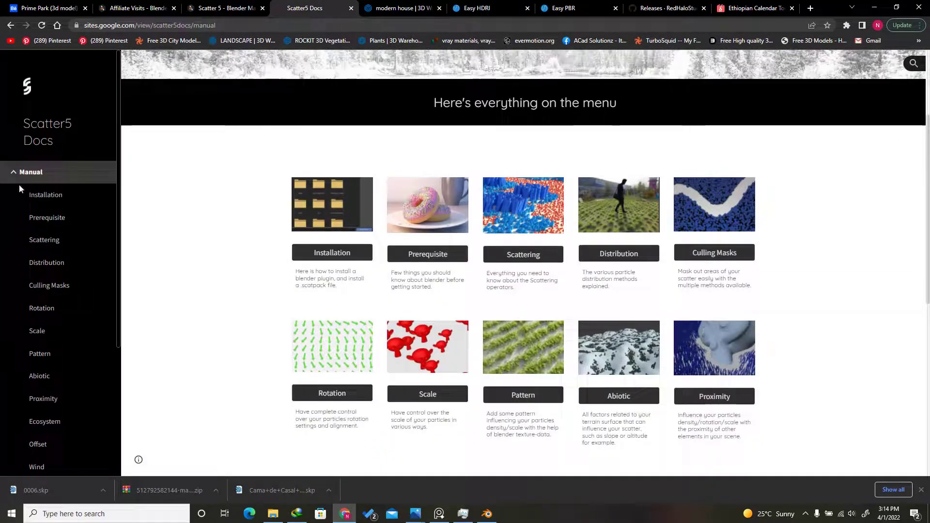
scroll(455, 274, down, 8)
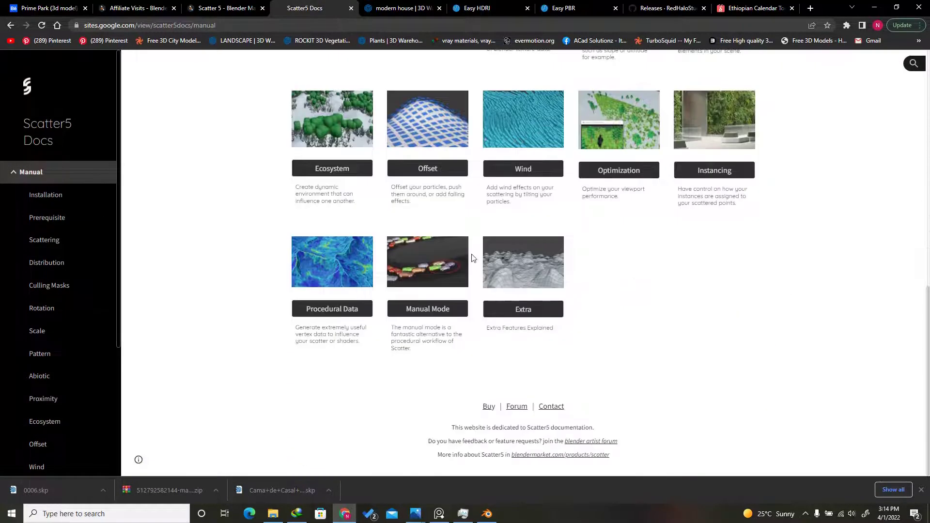
scroll(473, 257, up, 3)
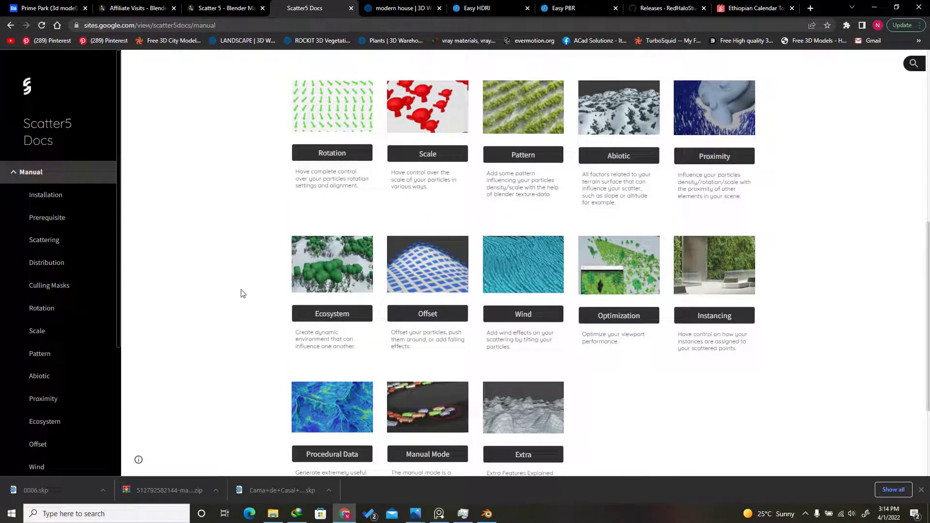
Switch to Blender and install the add-on file Scatter5.0.zip from the scatter 5.0 folder through the add-on preferences.
click(487, 513)
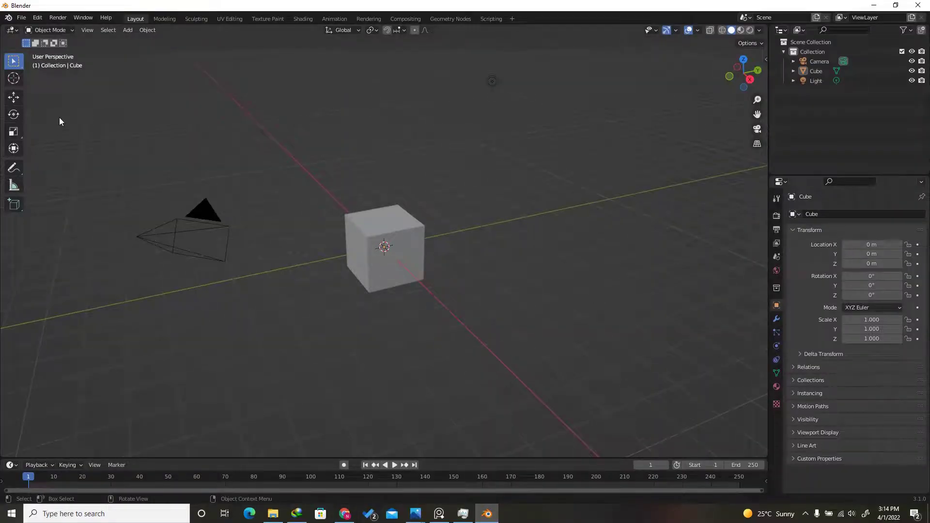
click(37, 17)
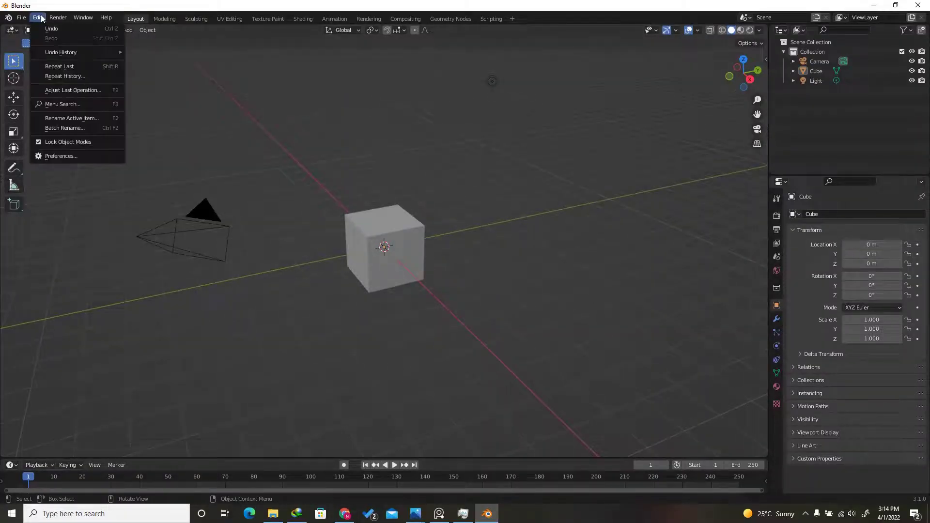
click(57, 155)
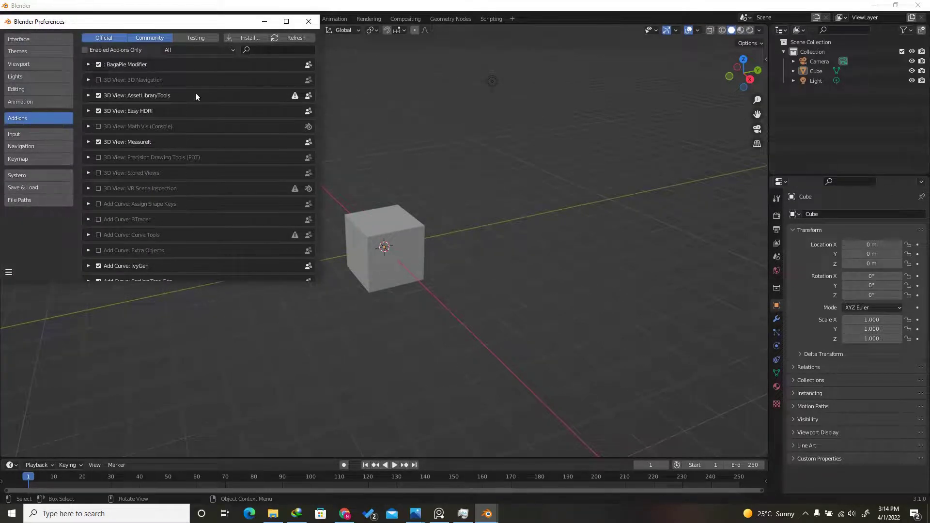
click(243, 37)
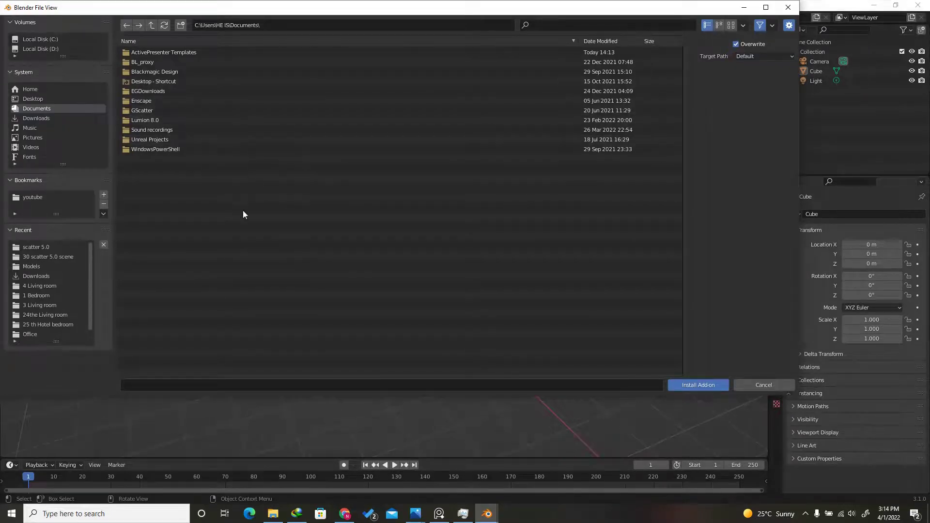
click(39, 249)
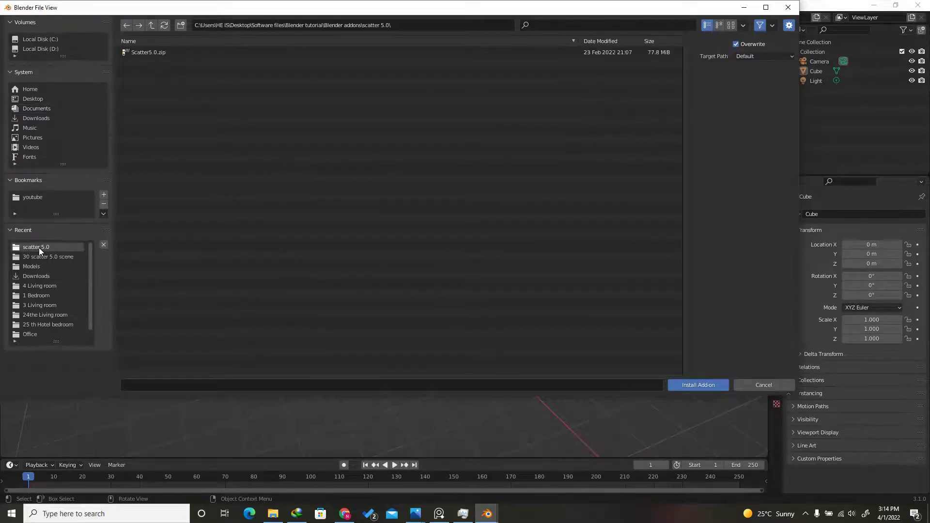
click(160, 51)
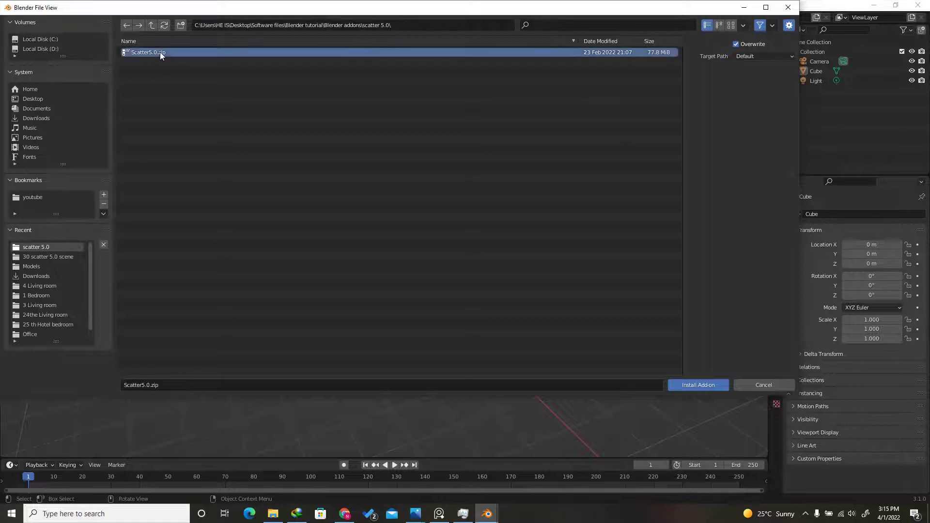
click(692, 386)
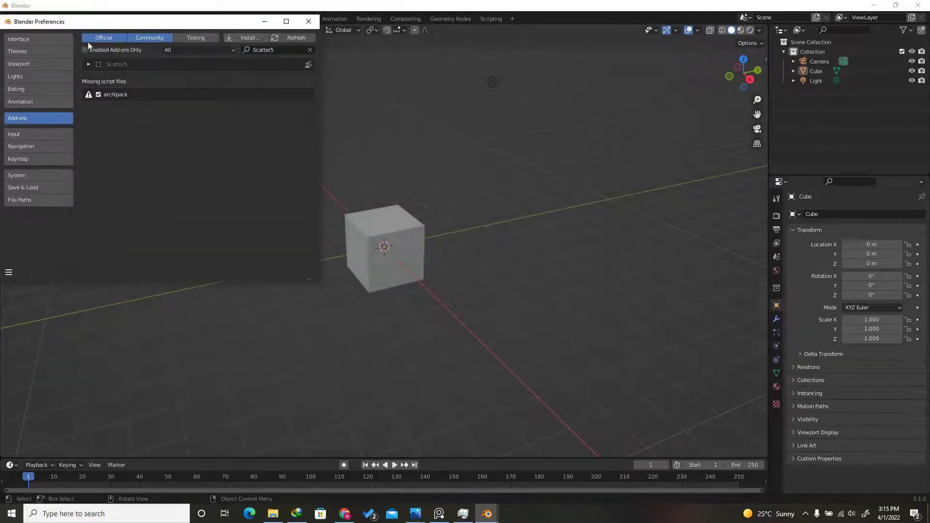
Enable the Scatter5 add-on, expand its details and enter its Biome & Preferences Manager to review the settings.
click(99, 65)
click(89, 64)
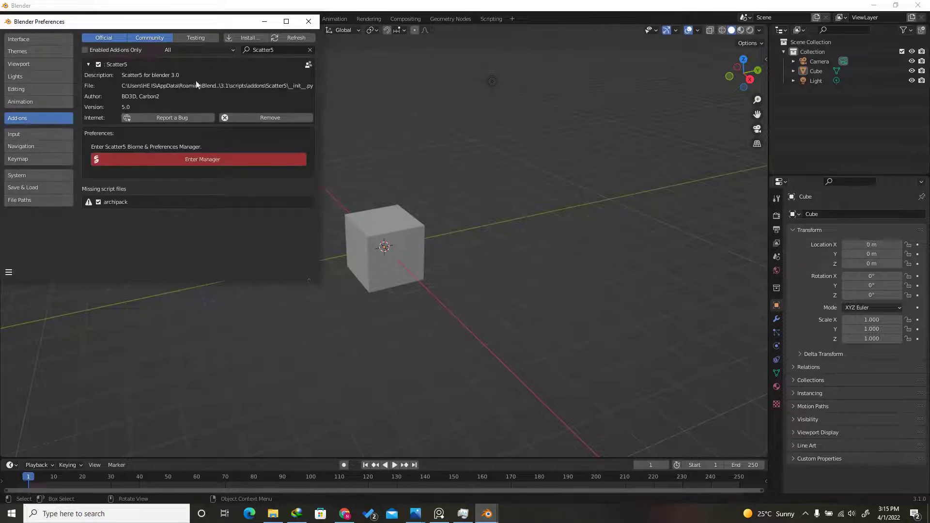
click(191, 158)
scroll(197, 101, down, 5)
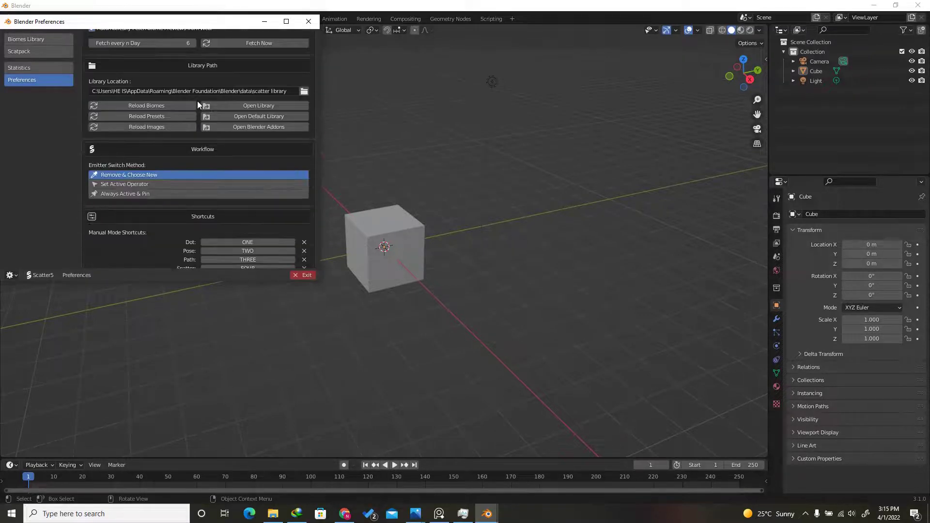
scroll(197, 100, down, 5)
scroll(197, 101, up, 10)
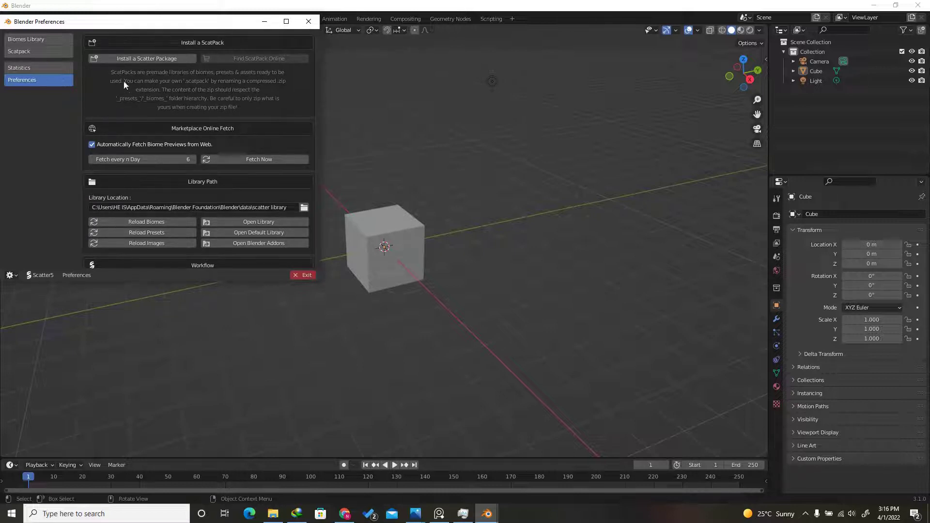
Install the Scatter package default library.scatpack from the scatter 5.0 folder.
click(142, 61)
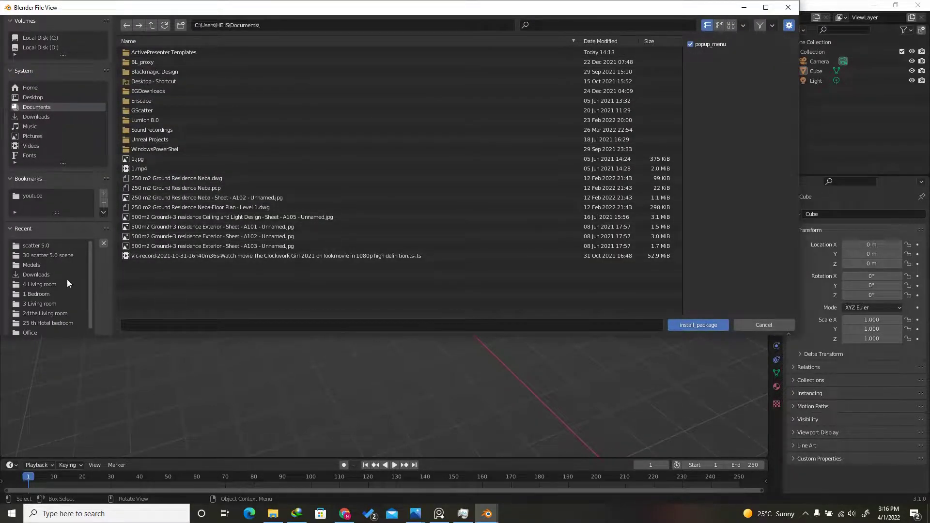
click(36, 246)
click(156, 51)
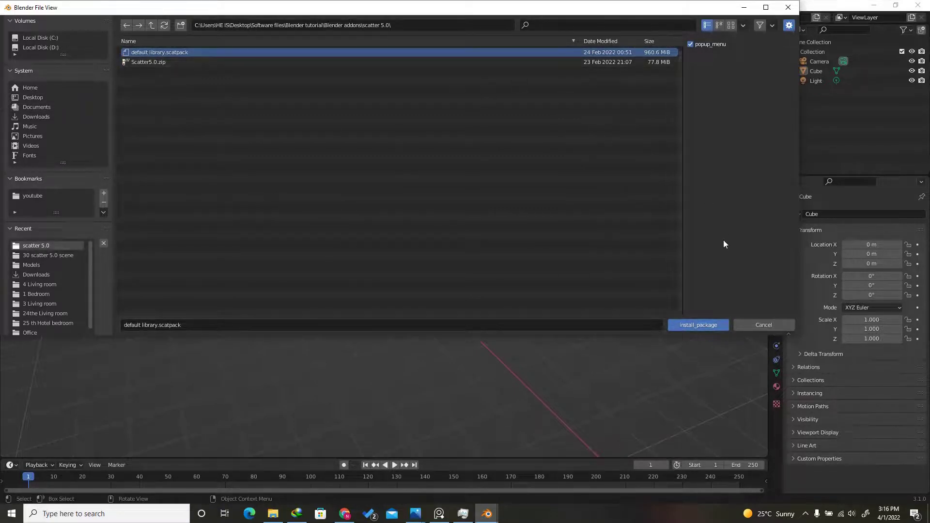
click(699, 326)
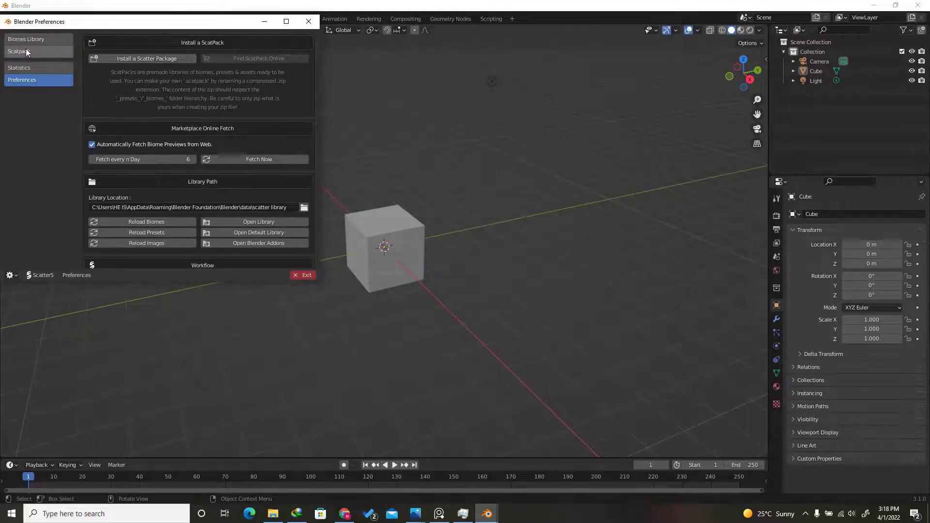
Browse the Biomes Library, examining the Grass II, Rockplain and full Scatter Pro biome previews.
click(29, 40)
scroll(228, 103, down, 8)
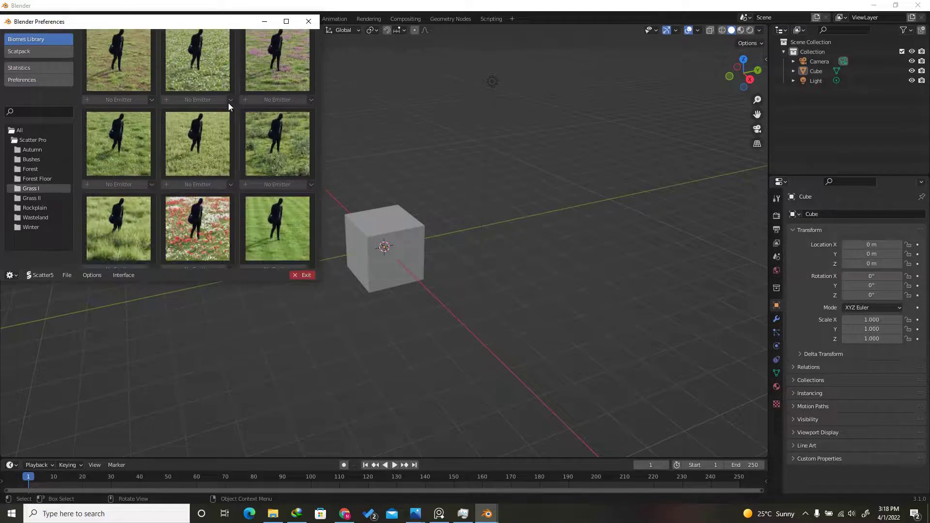
click(32, 198)
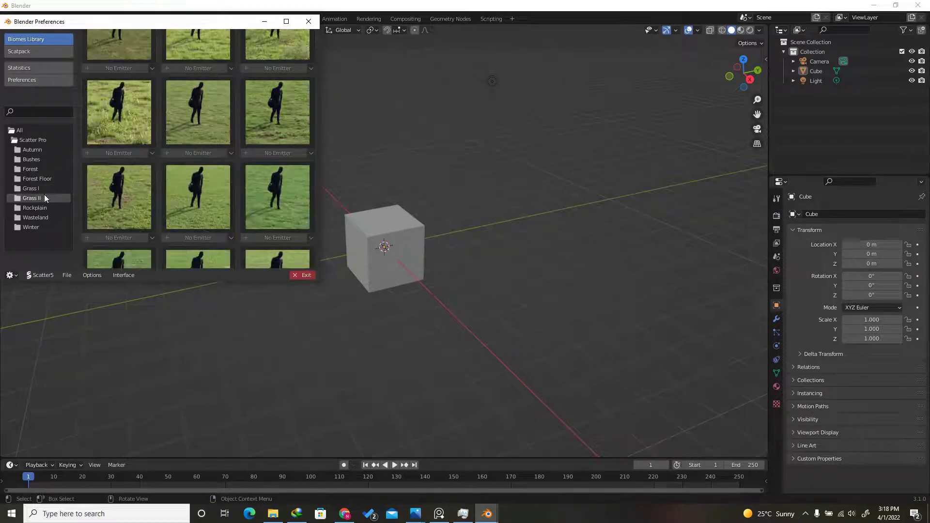
scroll(202, 167, up, 3)
click(45, 207)
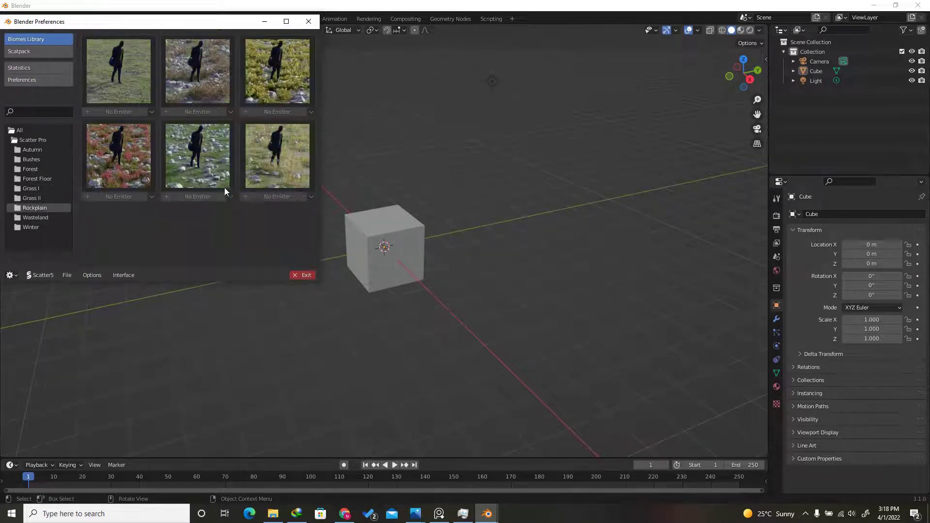
click(28, 140)
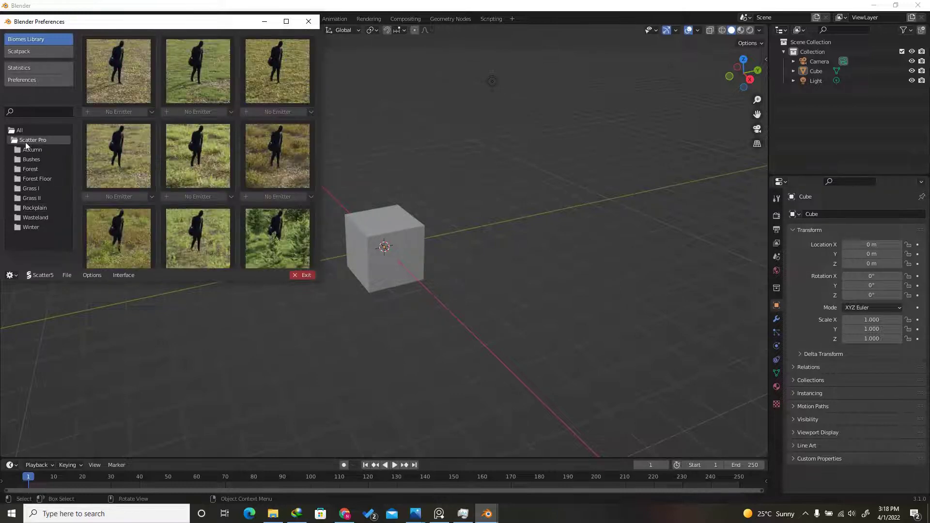
scroll(234, 127, down, 5)
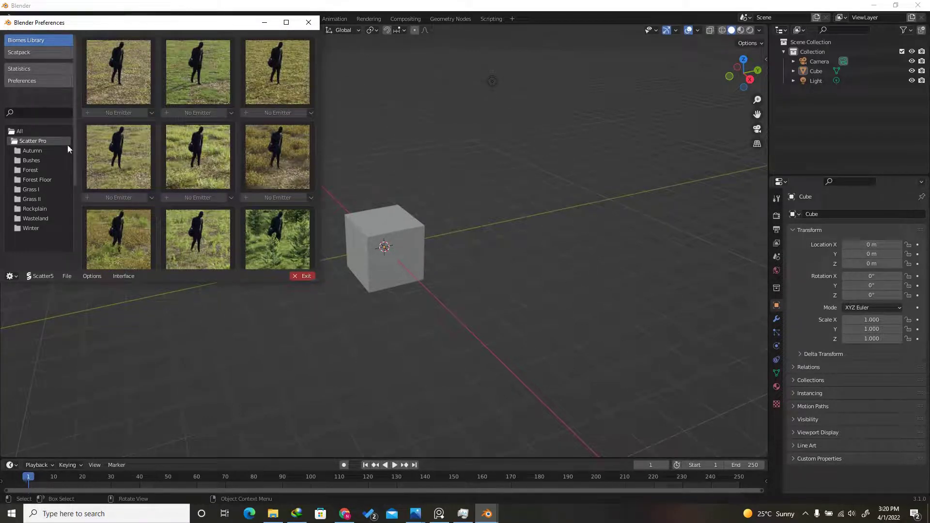
Copy the Library Location path from the Scatter5 manager's preferences and close the preferences window.
click(26, 82)
scroll(291, 195, down, 3)
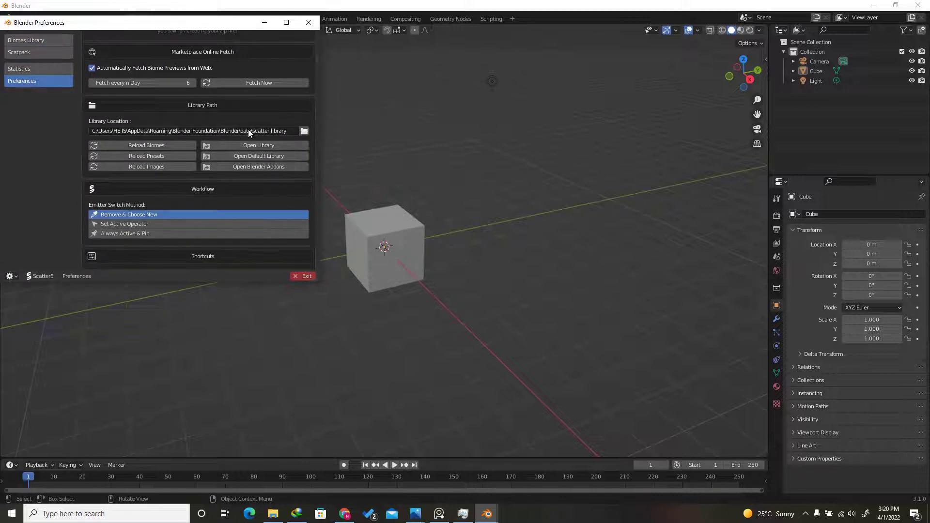
click(211, 132)
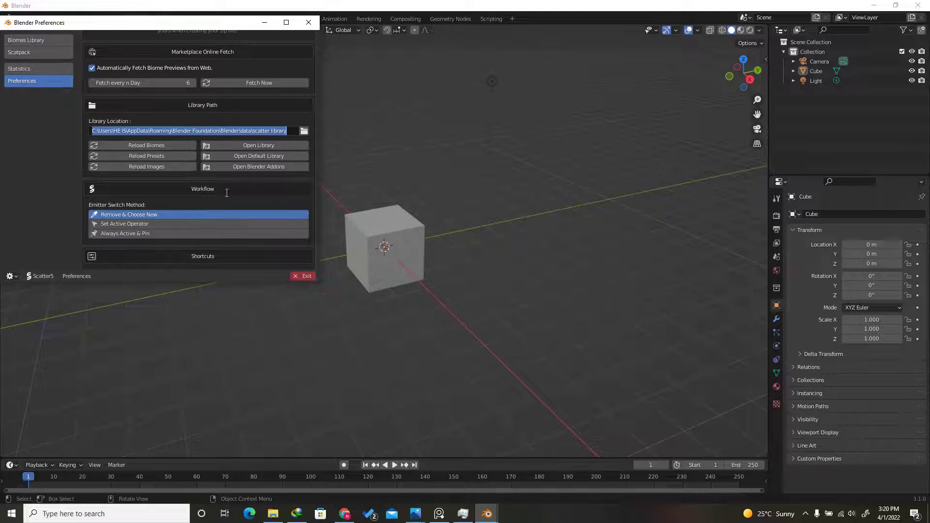
click(46, 185)
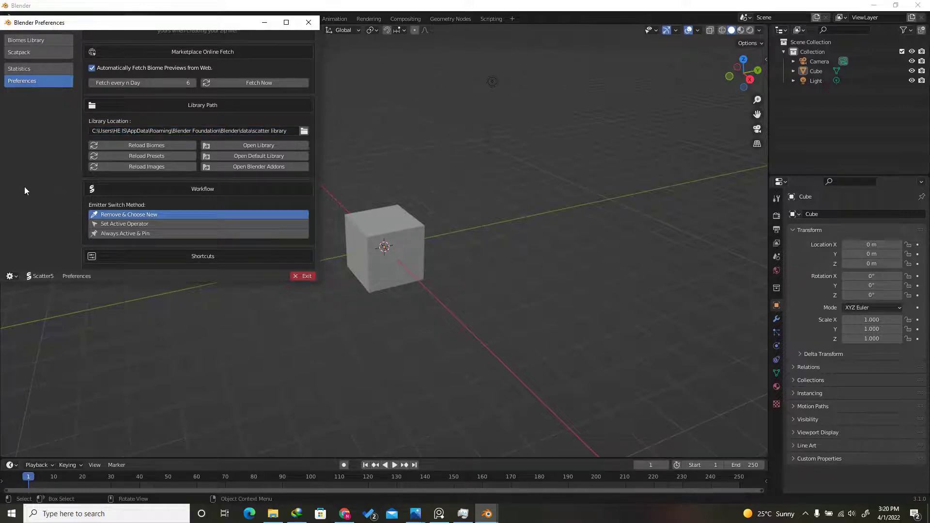
scroll(165, 107, up, 4)
click(309, 23)
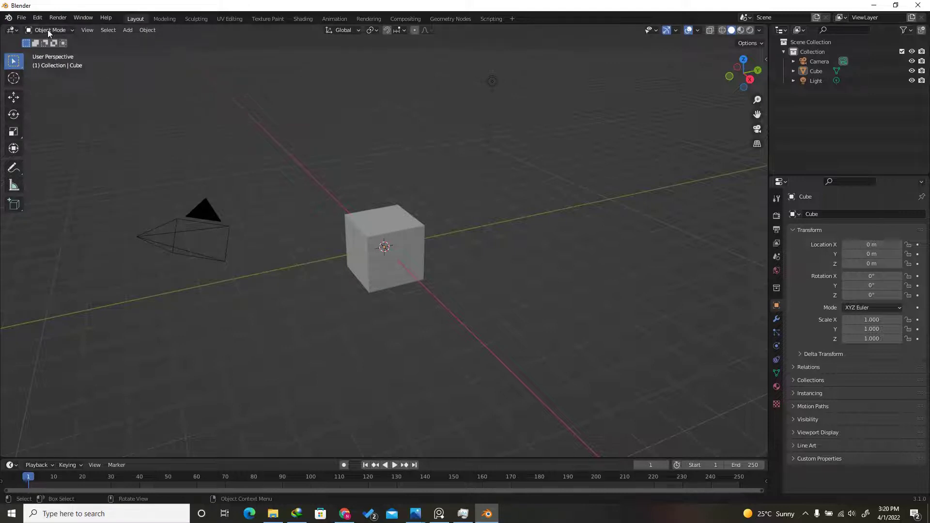
Reopen the preferences, exit the Scatter5 manager and add the Documents folder as a new asset library under File Paths.
click(37, 18)
click(47, 153)
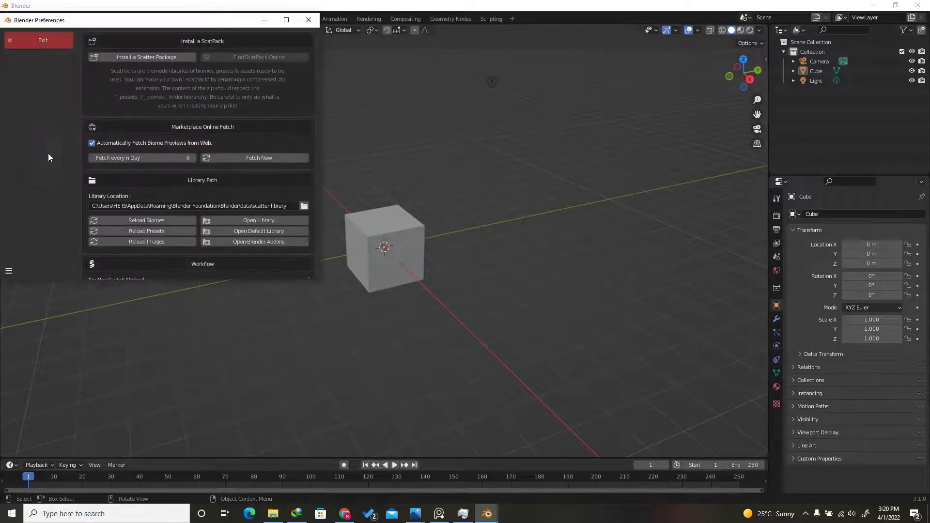
click(31, 40)
click(21, 199)
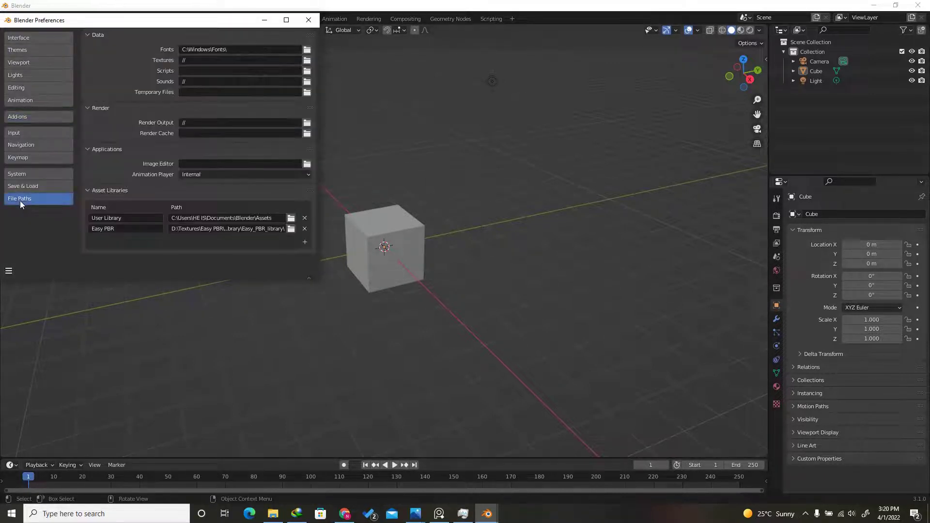
click(305, 242)
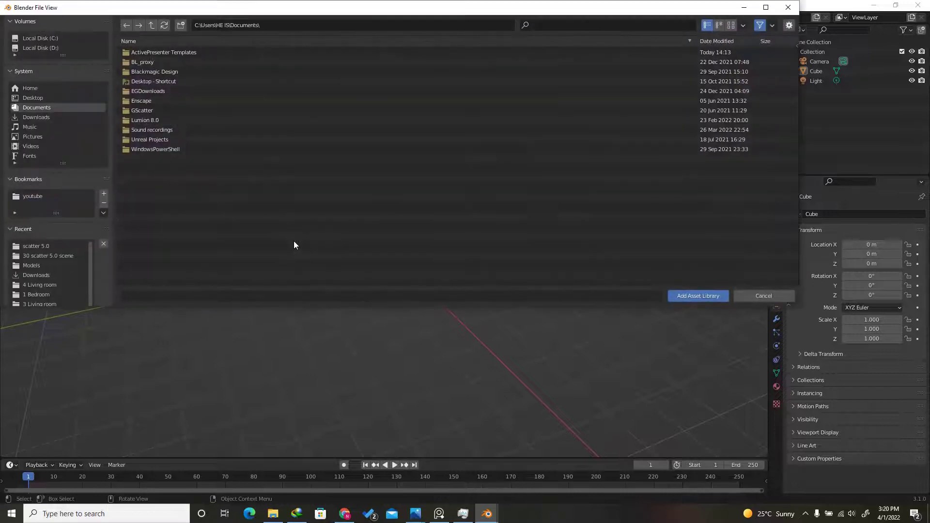
click(702, 298)
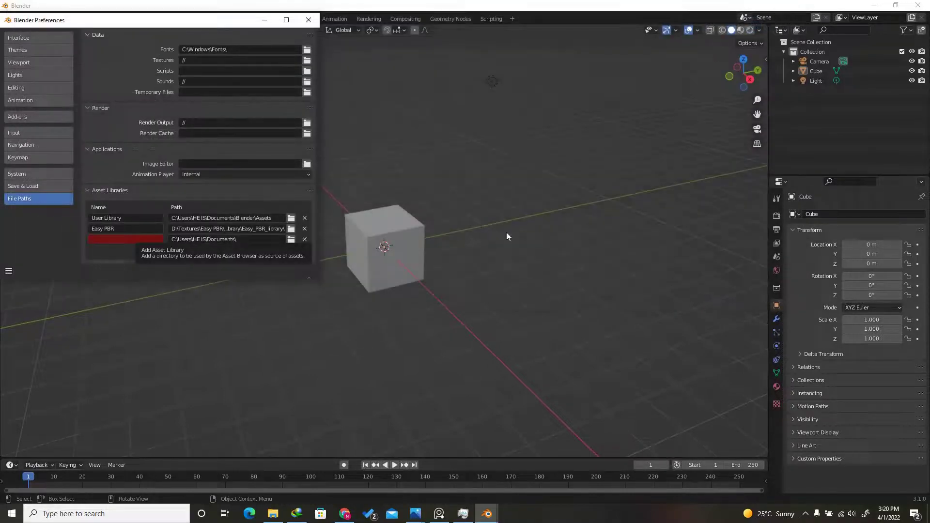
Replace the new unnamed asset library's path with the copied scatter library location.
click(255, 240)
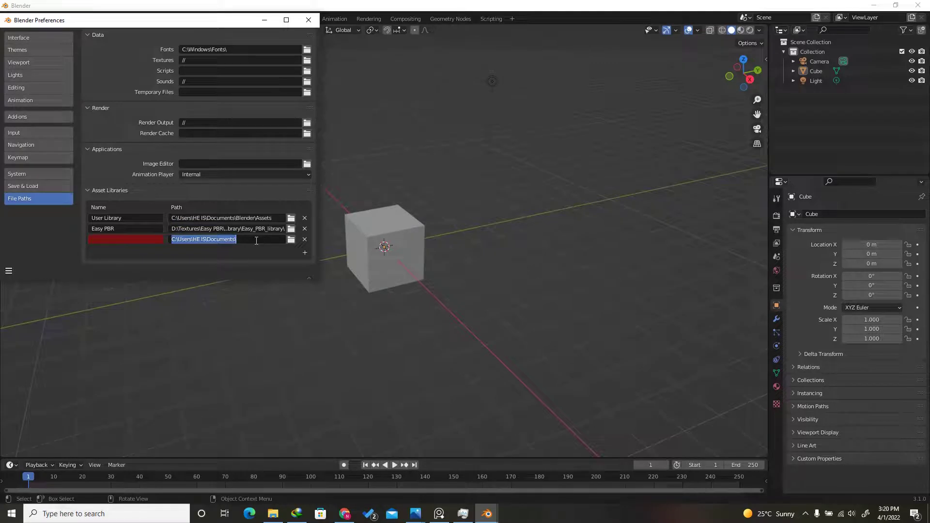
key(ctrl+v)
key(Return)
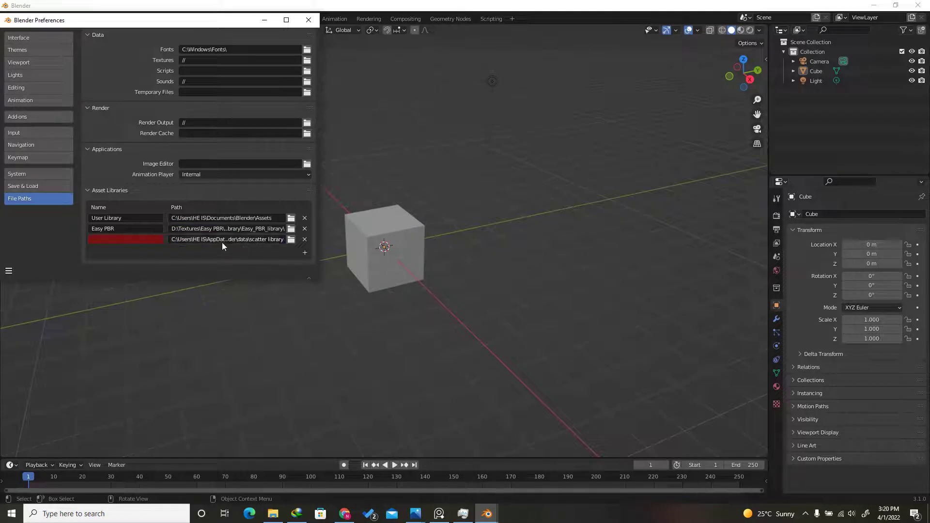
Name the new asset library Scatter 5.0, save the preferences and close the preferences window.
text(Scateter 5.0)
key(Return)
click(9, 270)
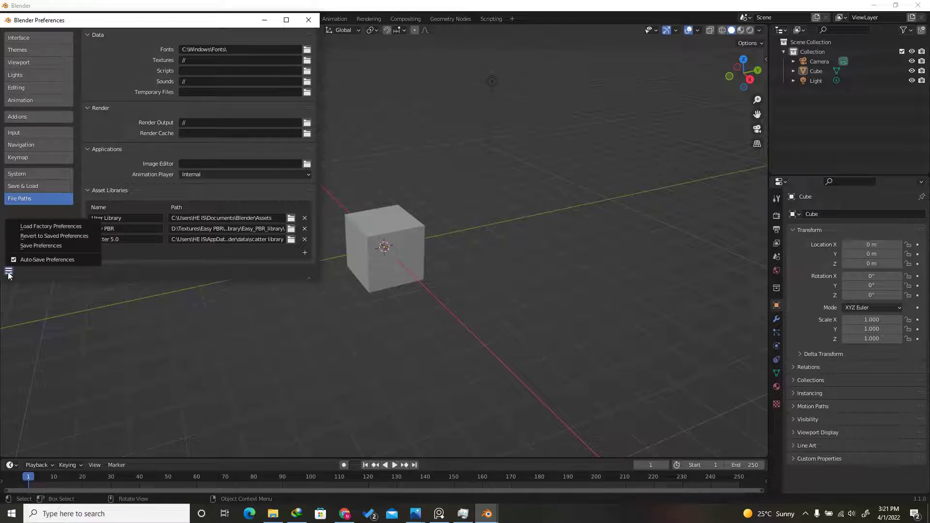
click(36, 245)
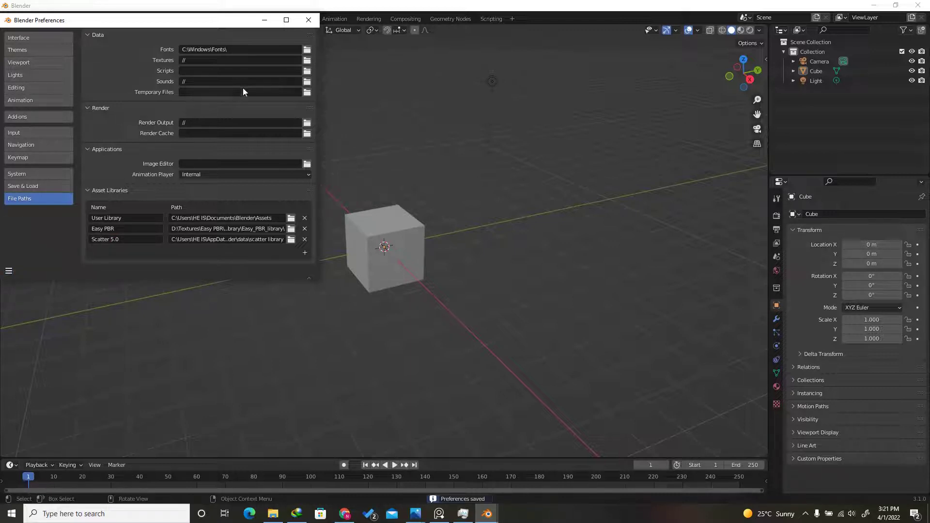
click(309, 19)
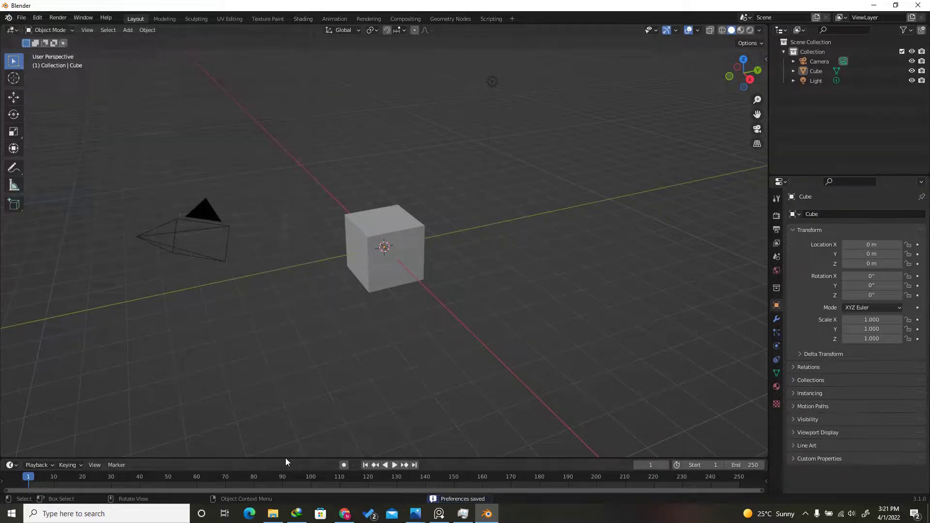
Turn the enlarged timeline area into an Asset Browser showing the Scatter 5.0 library and look through its plant assets.
drag(286, 458, 285, 351)
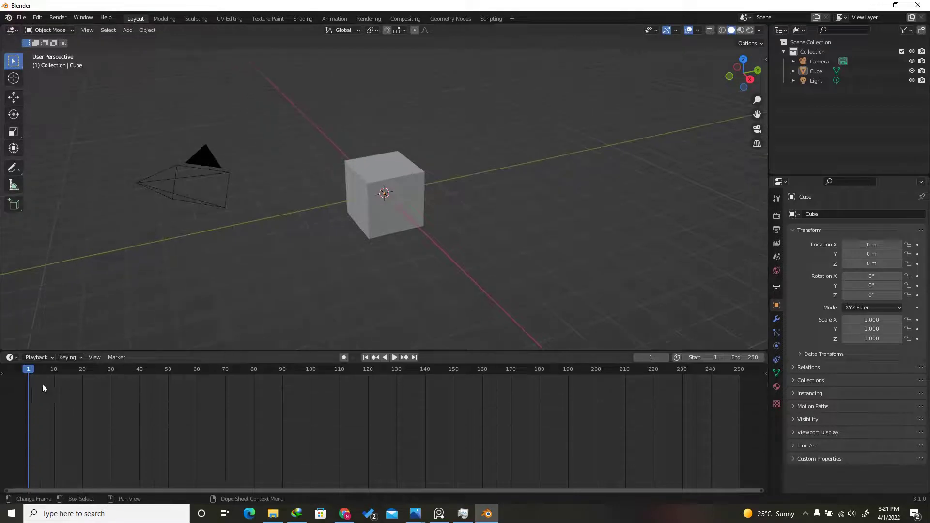
click(13, 358)
click(311, 418)
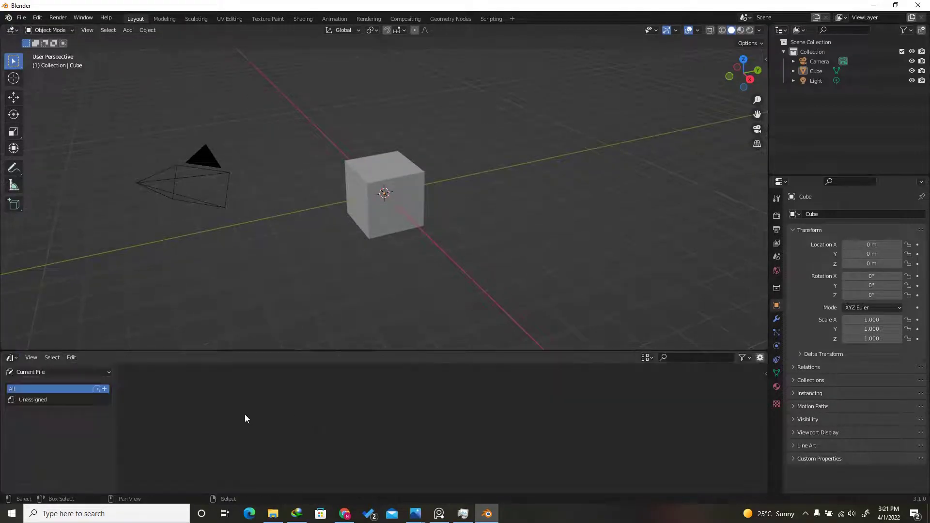
click(36, 371)
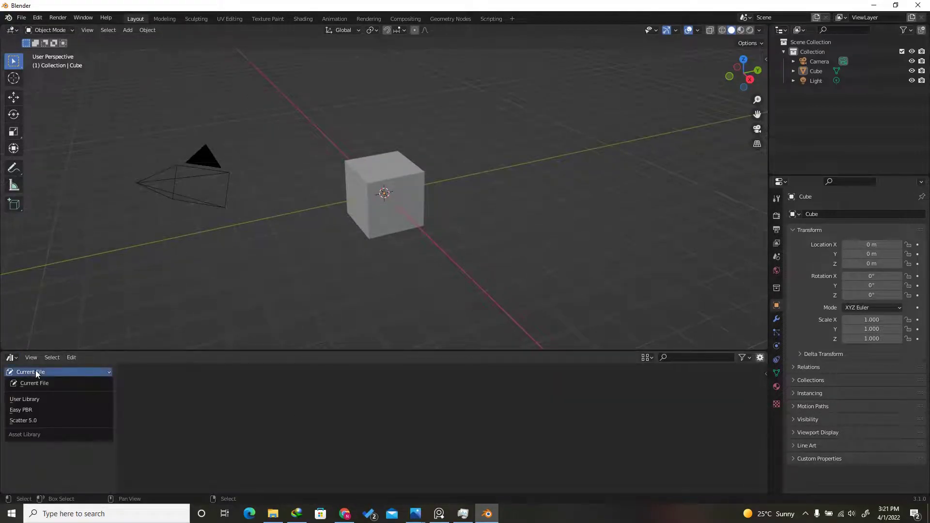
click(28, 420)
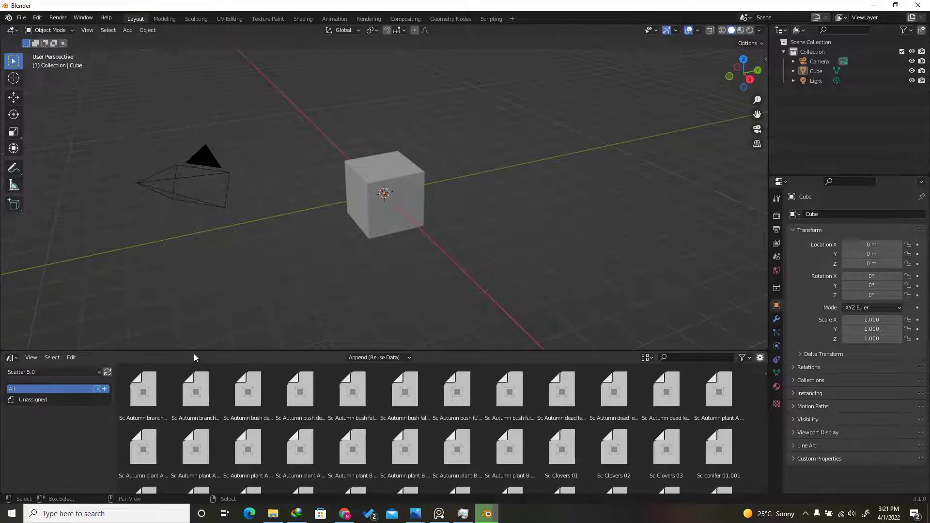
drag(199, 351, 204, 316)
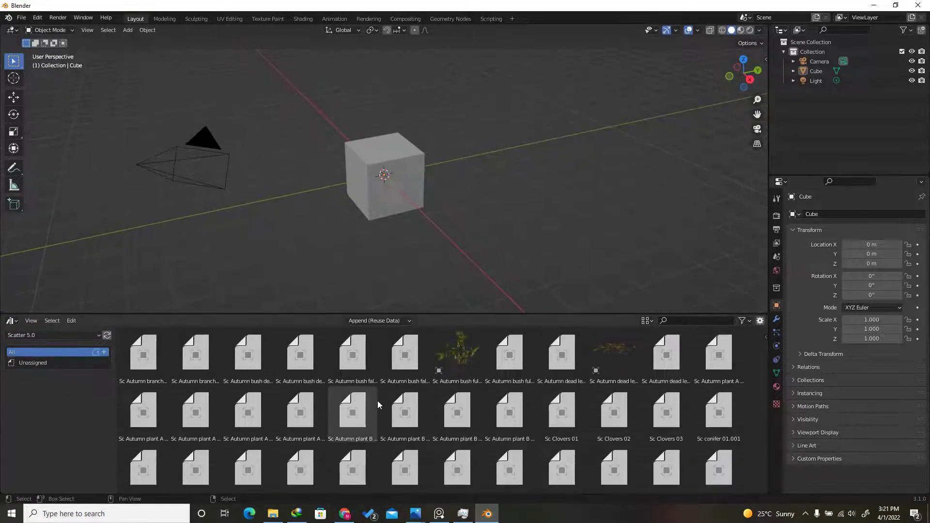
scroll(436, 395, down, 3)
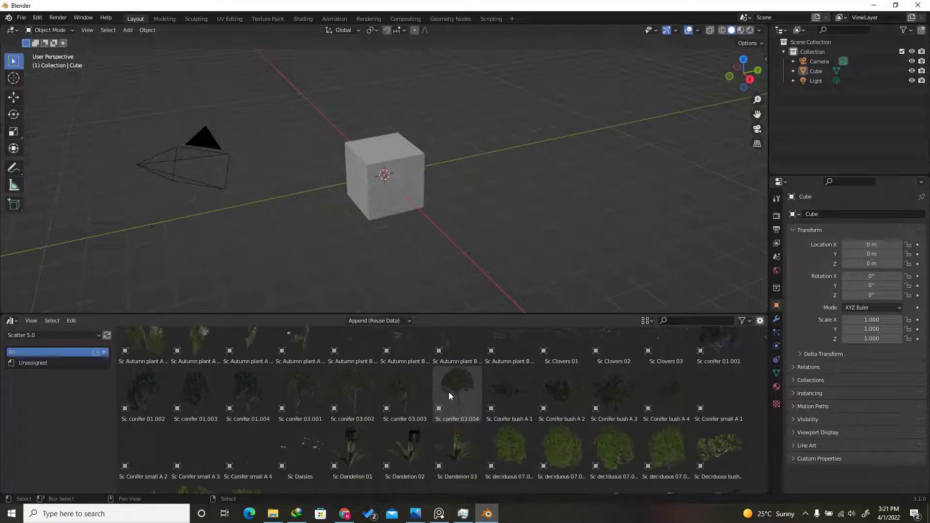
scroll(450, 392, down, 20)
scroll(430, 397, up, 20)
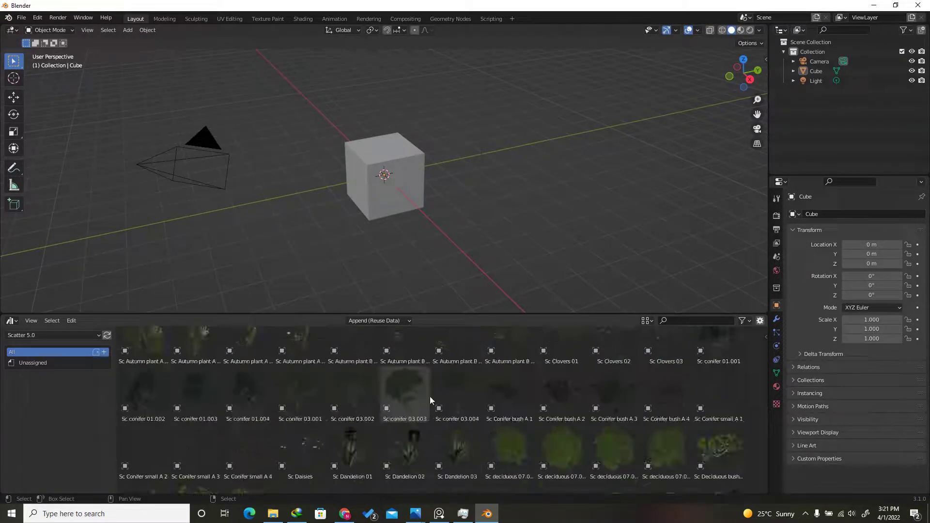
drag(471, 314, 471, 418)
Show the Scatter5 settings in the viewport sidebar and pick the default cube as the emitter object.
key(n)
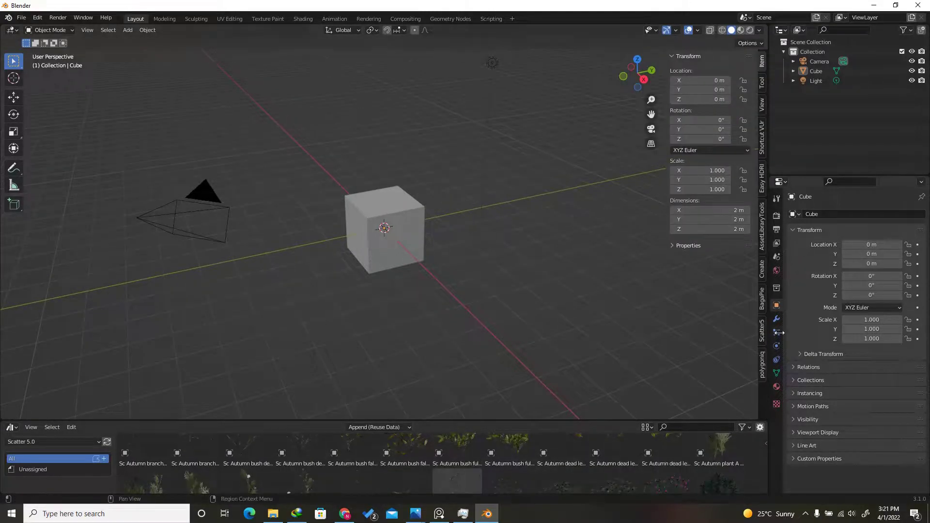
click(763, 332)
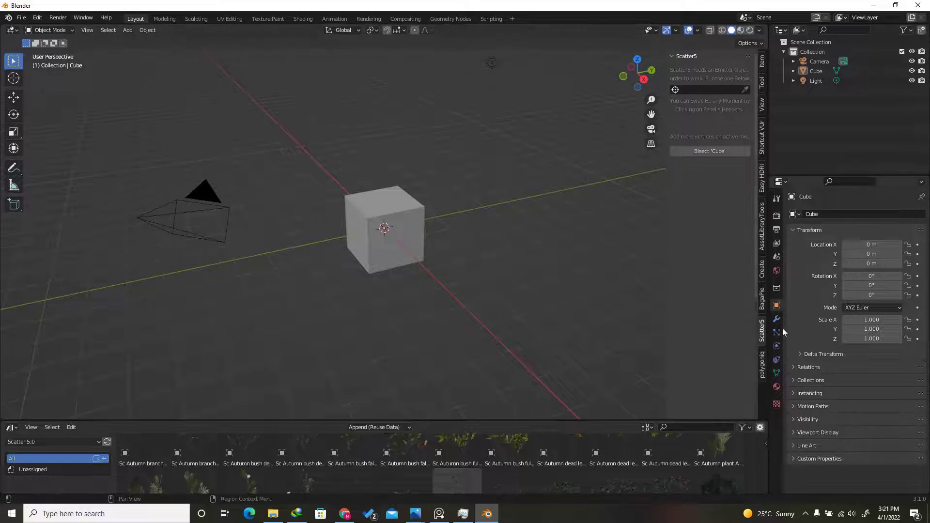
click(745, 90)
click(399, 202)
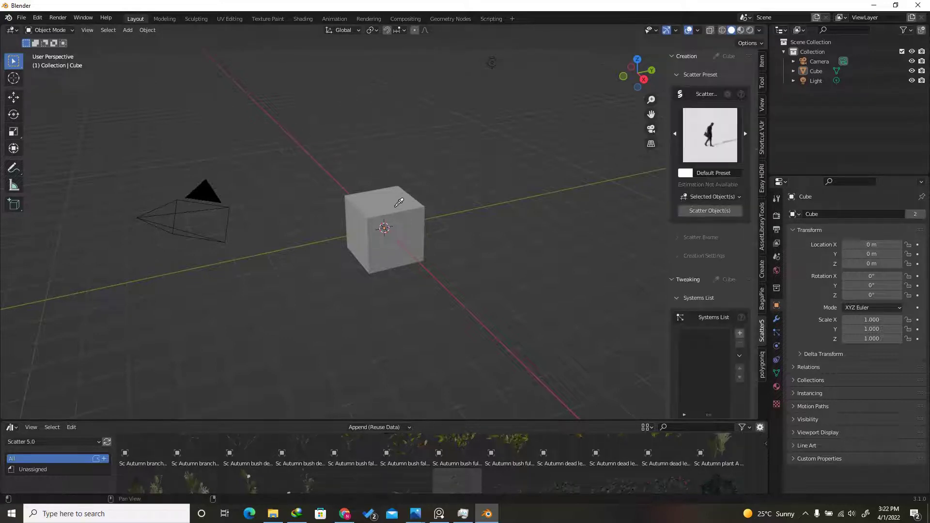
Look over the Scatter5 settings, expand Scatter Biome and open the biome library.
scroll(714, 356, down, 15)
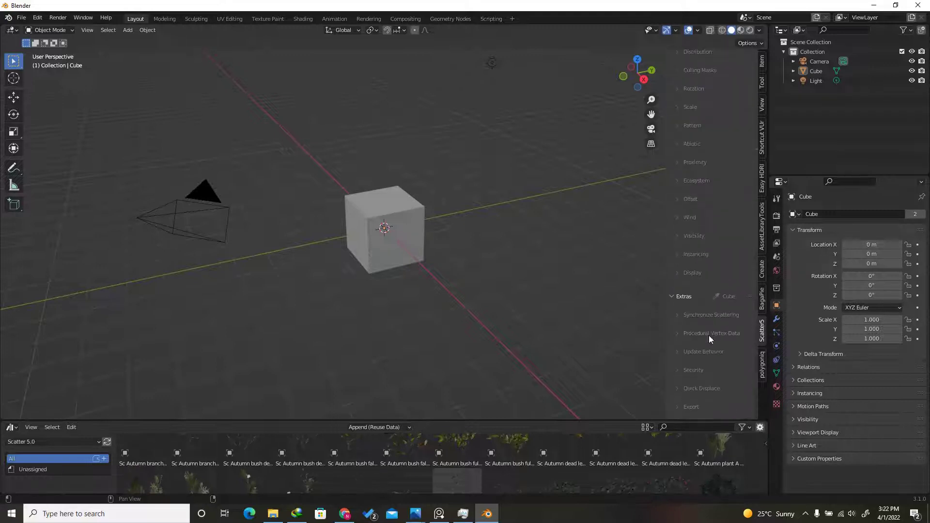
scroll(721, 363, up, 15)
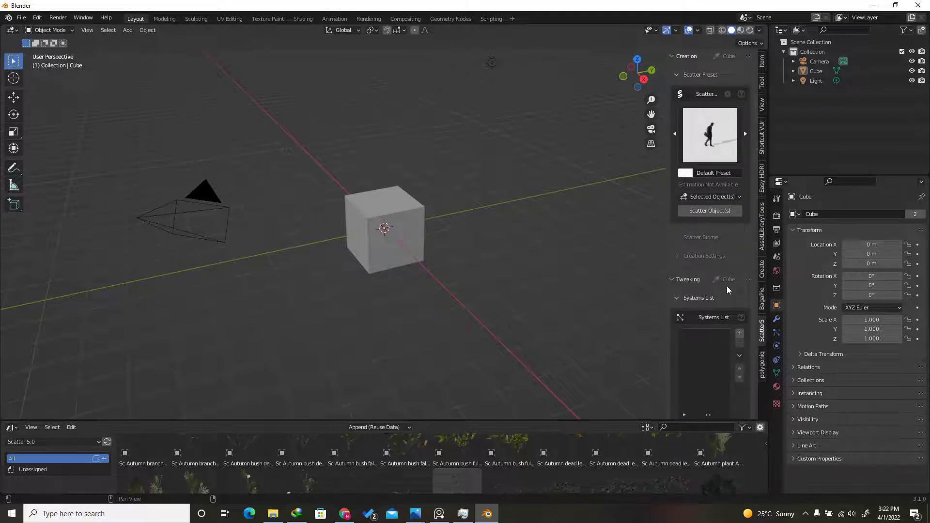
click(692, 238)
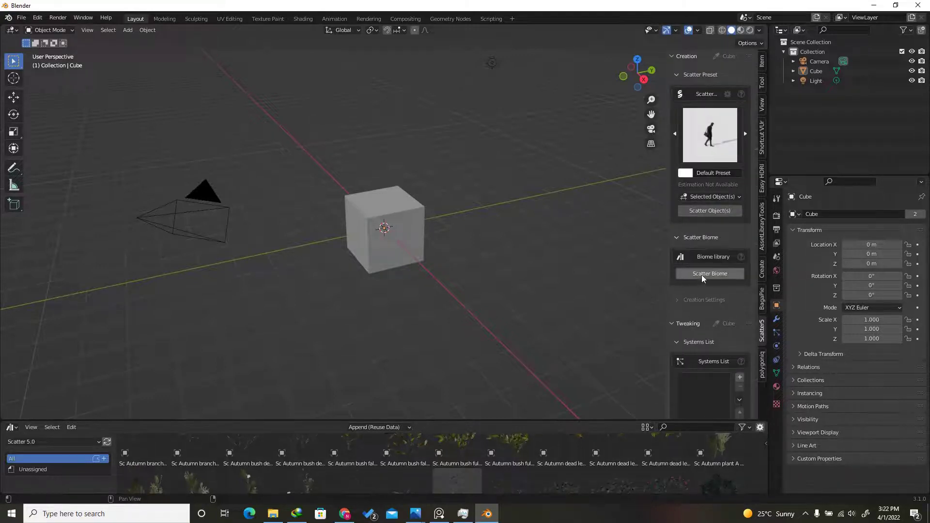
click(702, 274)
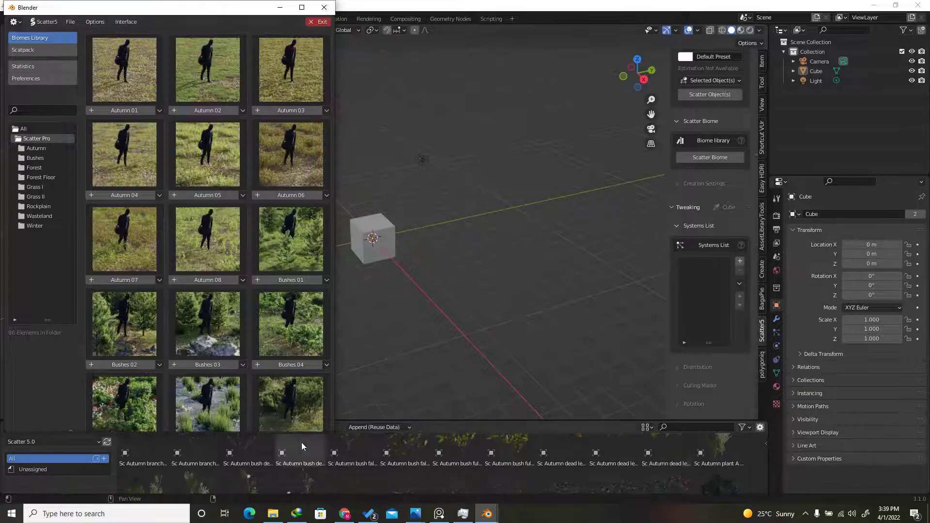
Switch to the browser and view the download formats of the modern house model on 3D Warehouse.
click(345, 514)
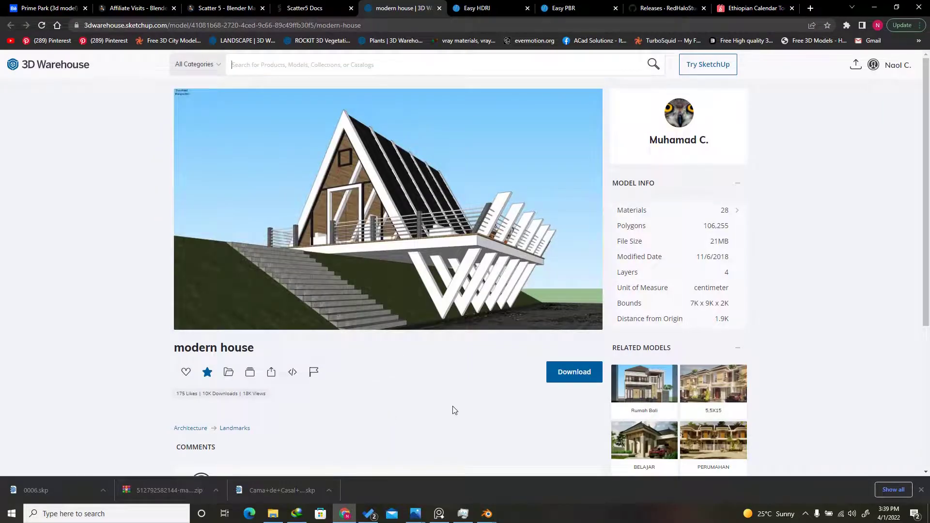
click(571, 374)
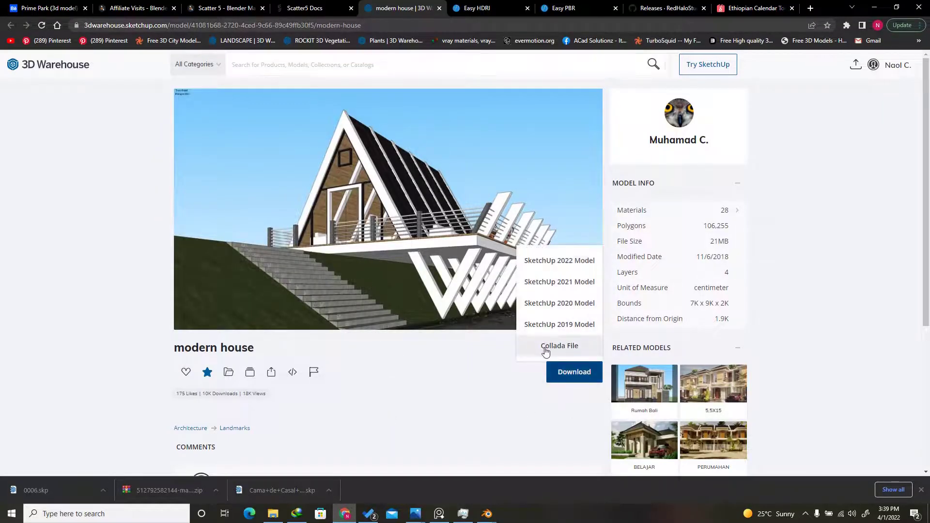
mouse_move(420, 213)
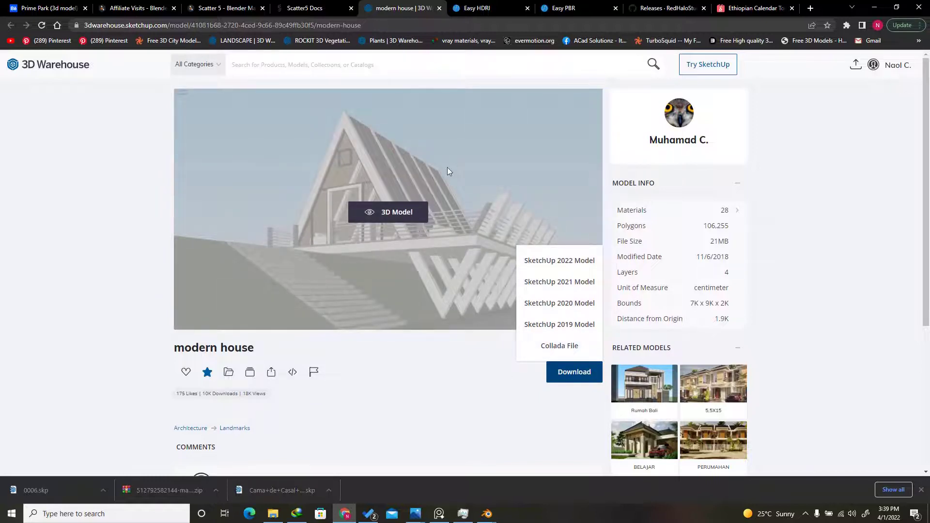
mouse_move(486, 513)
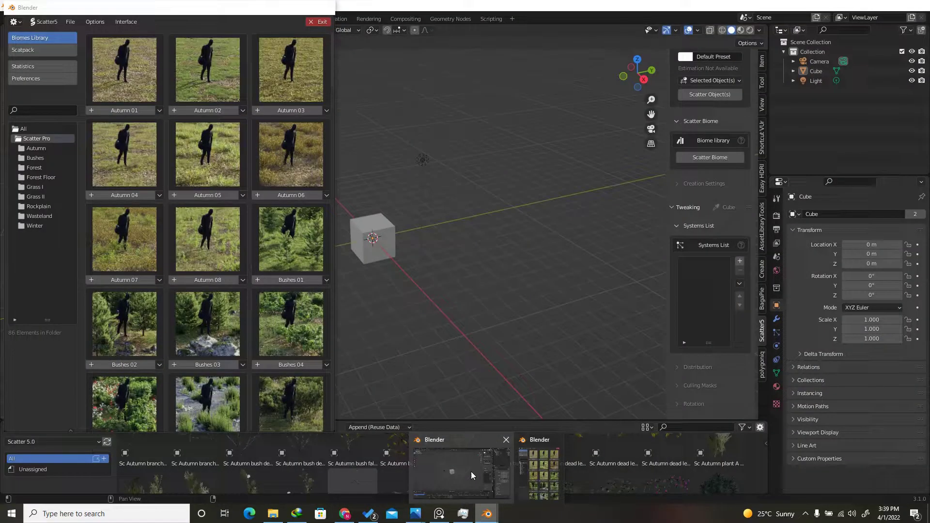
Switch back to Blender, close the biome library window and bring up the file import options.
click(471, 473)
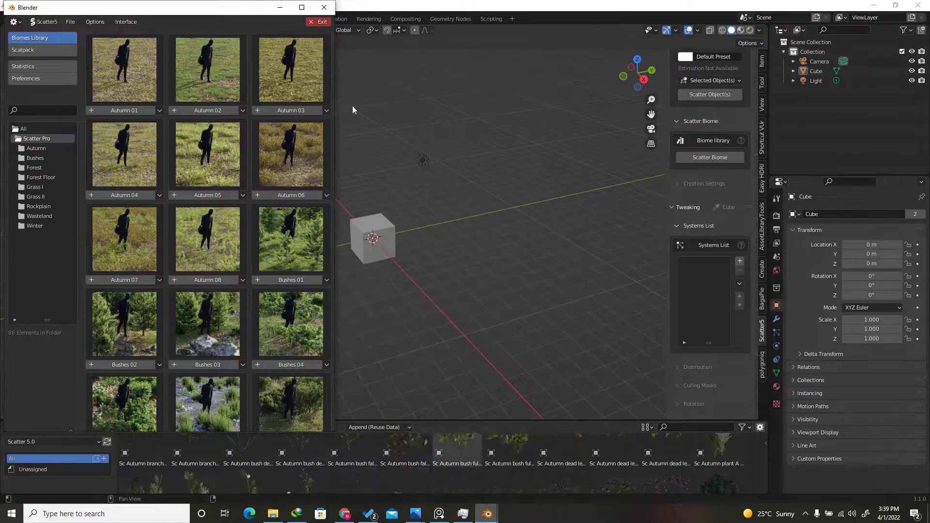
click(322, 5)
click(22, 17)
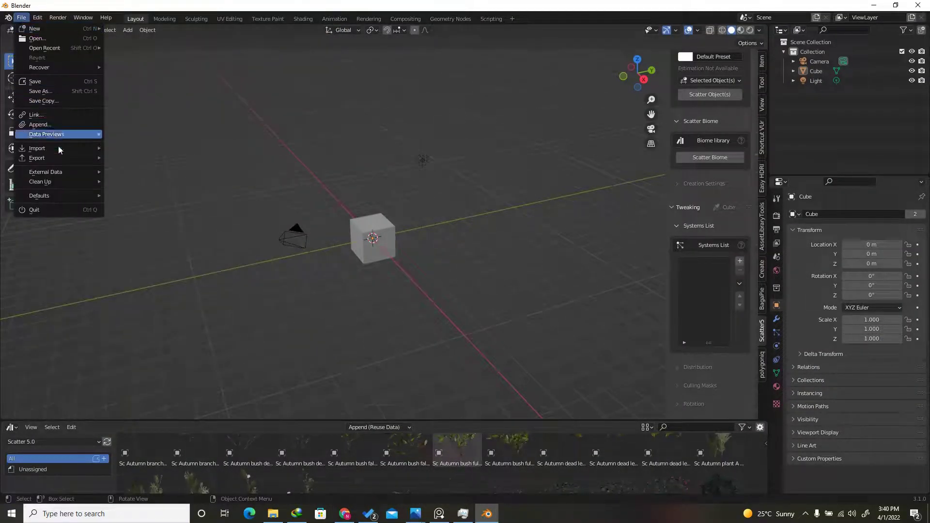
mouse_move(73, 153)
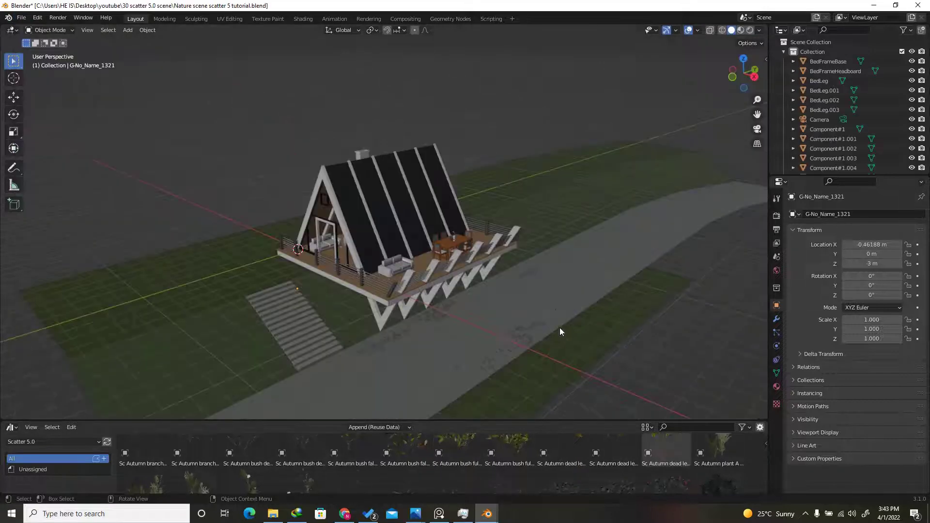
Switch the viewport to Material Preview and examine the A-frame house and its terrain up close.
click(740, 31)
mouse_move(732, 79)
mouse_down()
mouse_move(727, 90)
mouse_move(738, 74)
mouse_up()
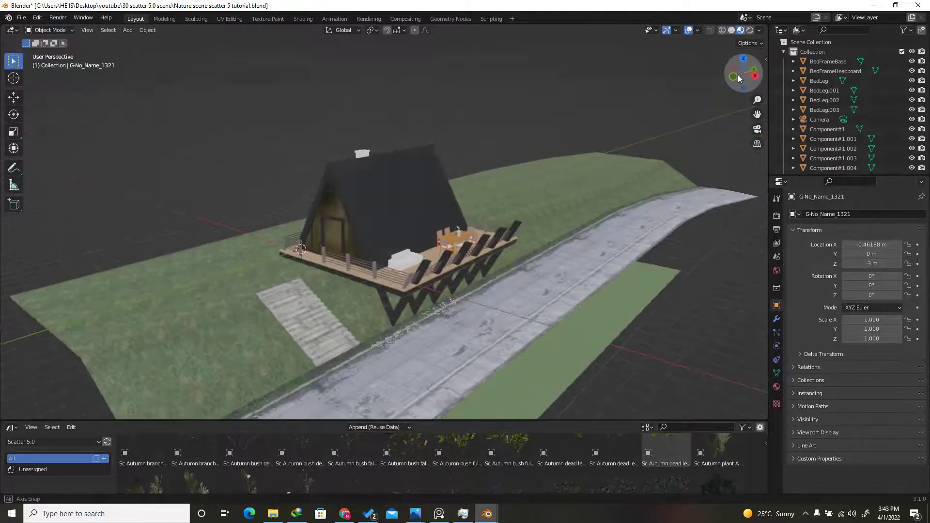
scroll(394, 246, up, 1)
scroll(393, 246, up, 3)
scroll(293, 211, down, 3)
scroll(362, 179, up, 4)
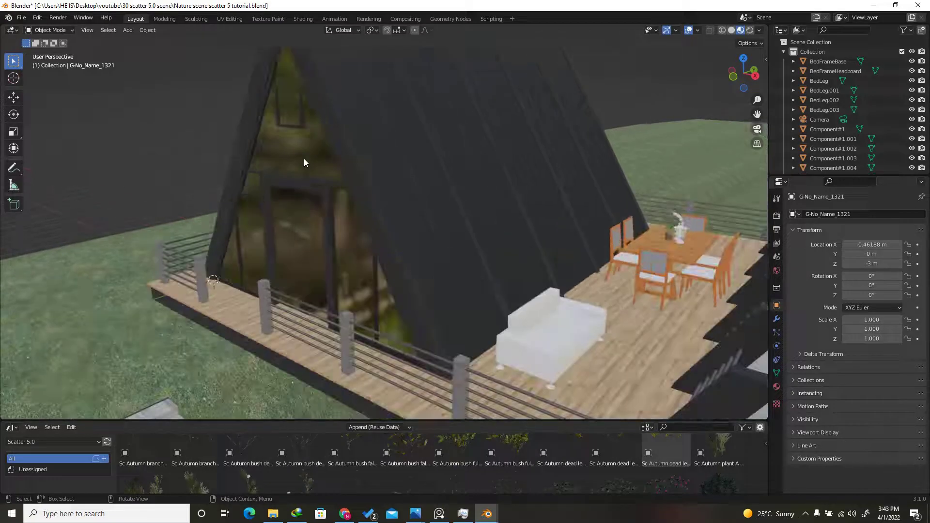
Select the house's front glass panes, choose Glass BSDF as their material's surface shader and check its colour.
click(303, 158)
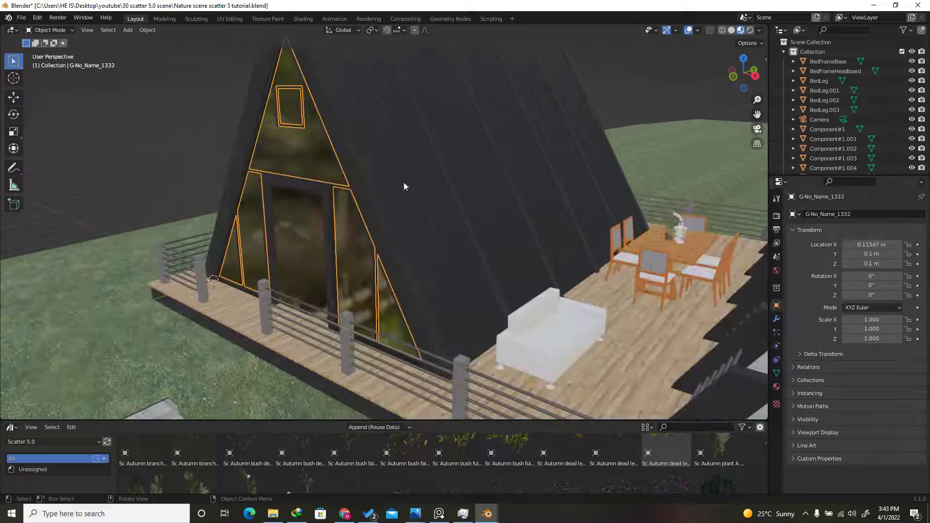
click(776, 387)
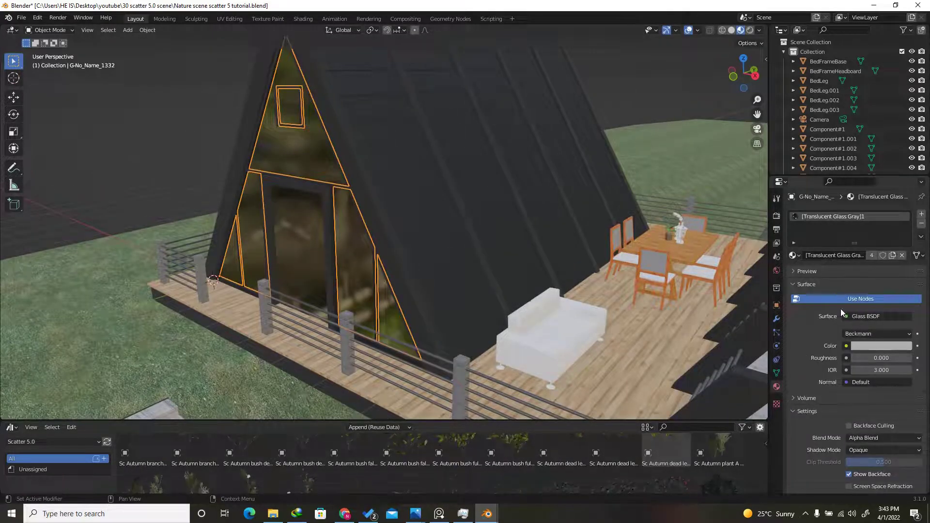
click(866, 318)
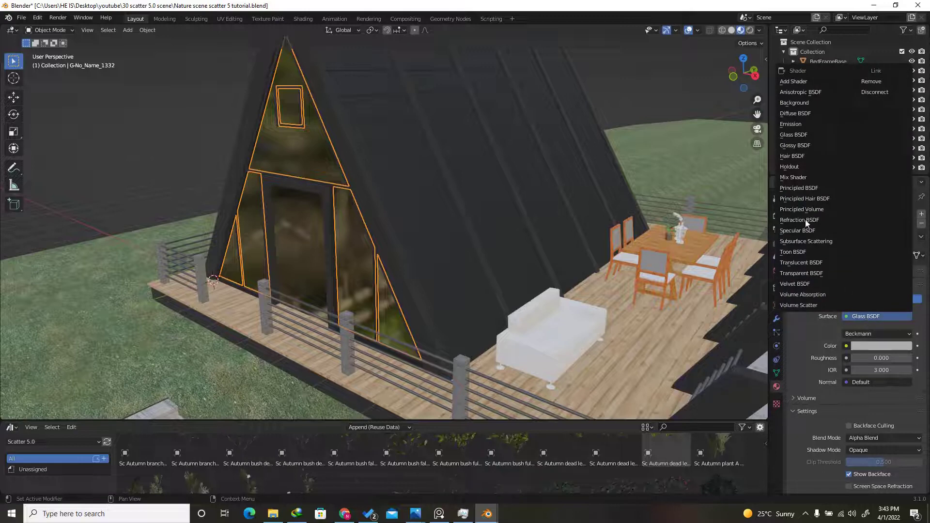
click(797, 137)
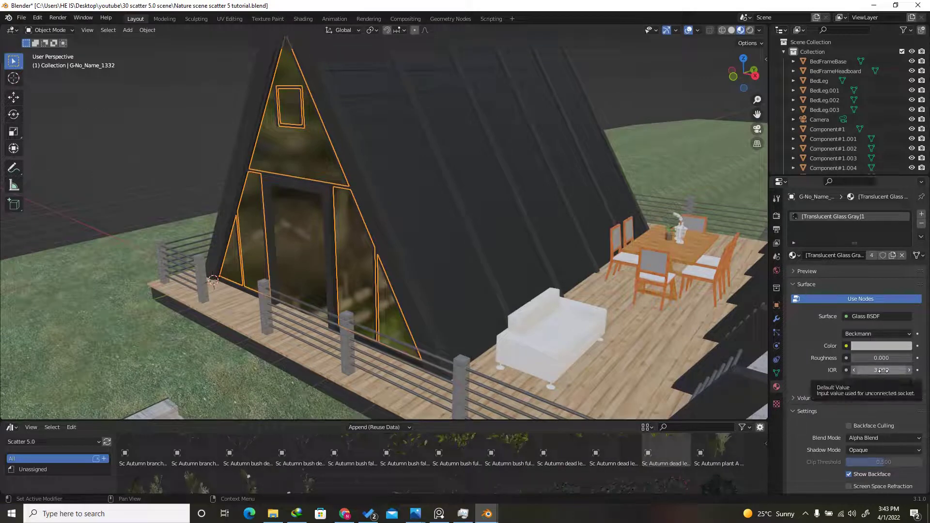
click(882, 345)
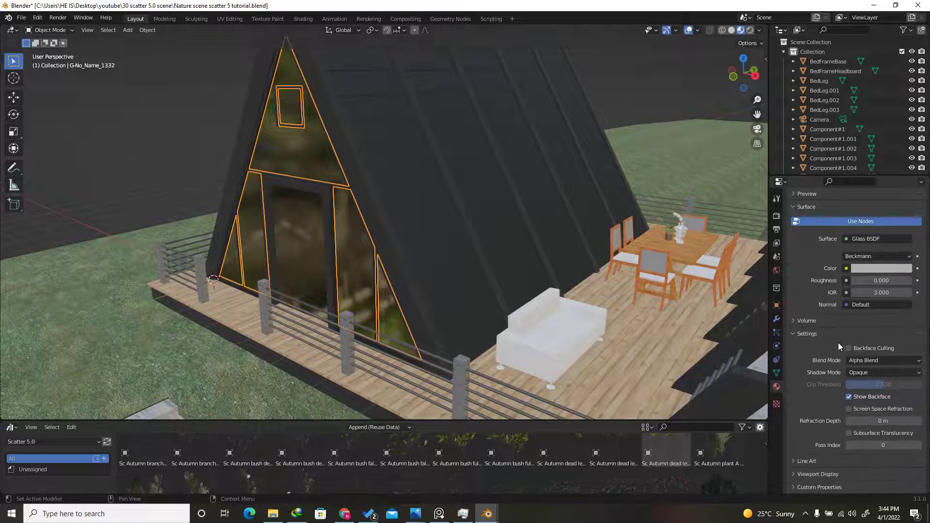
Select the front A-frame beam and examine its material's base colour and surface settings.
click(412, 304)
scroll(403, 248, down, 5)
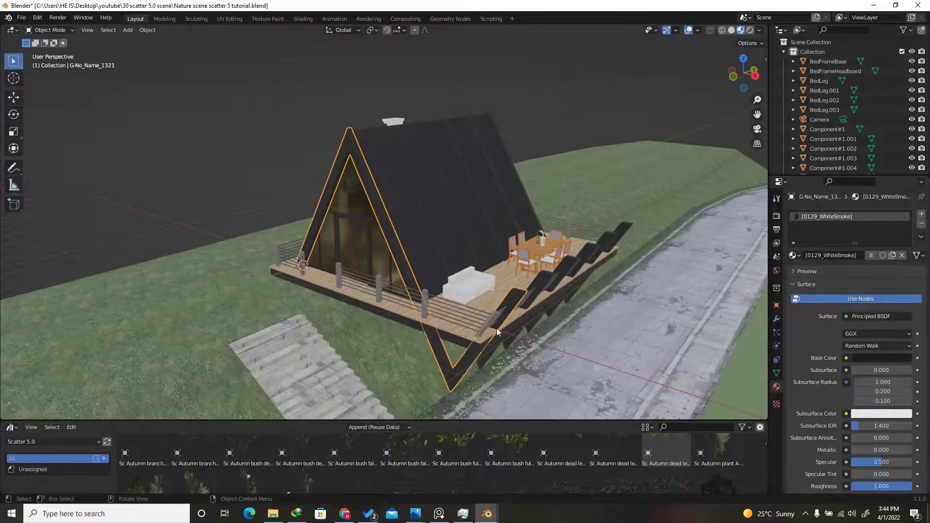
click(881, 358)
scroll(888, 443, down, 3)
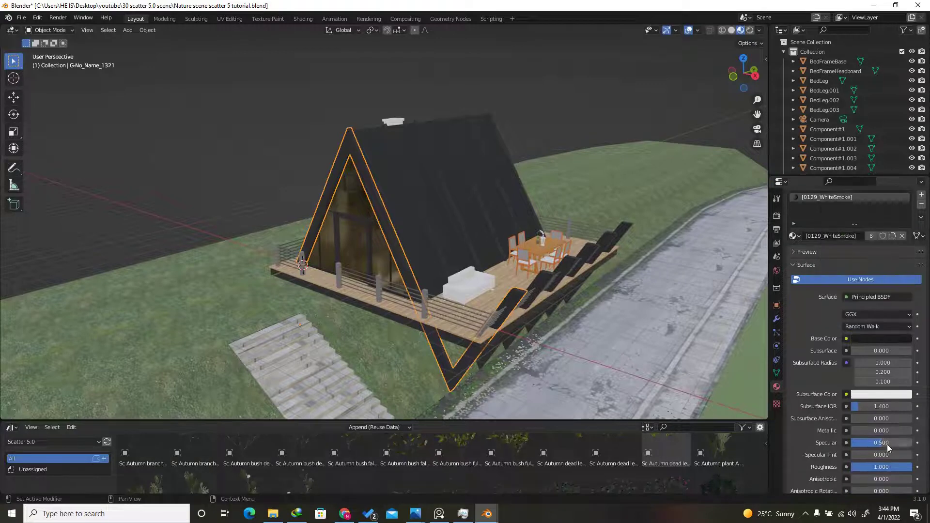
scroll(449, 334, up, 5)
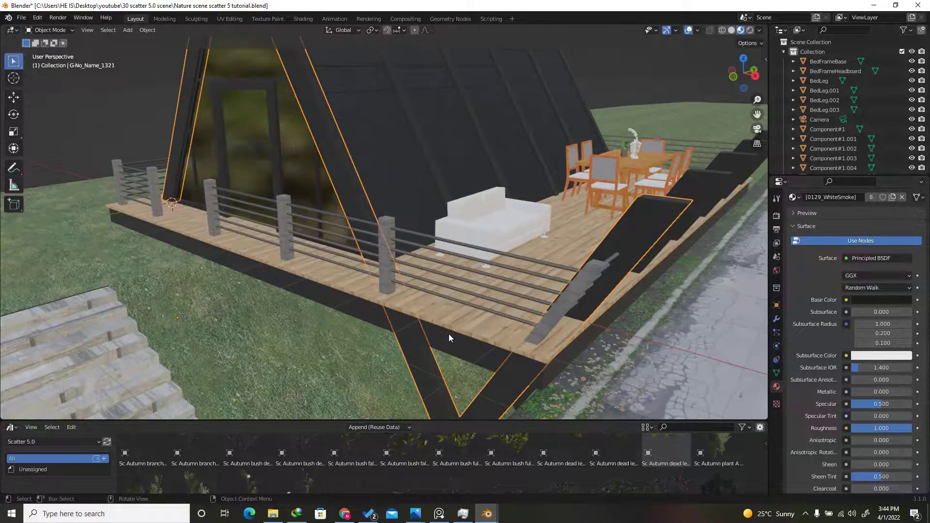
scroll(449, 335, down, 8)
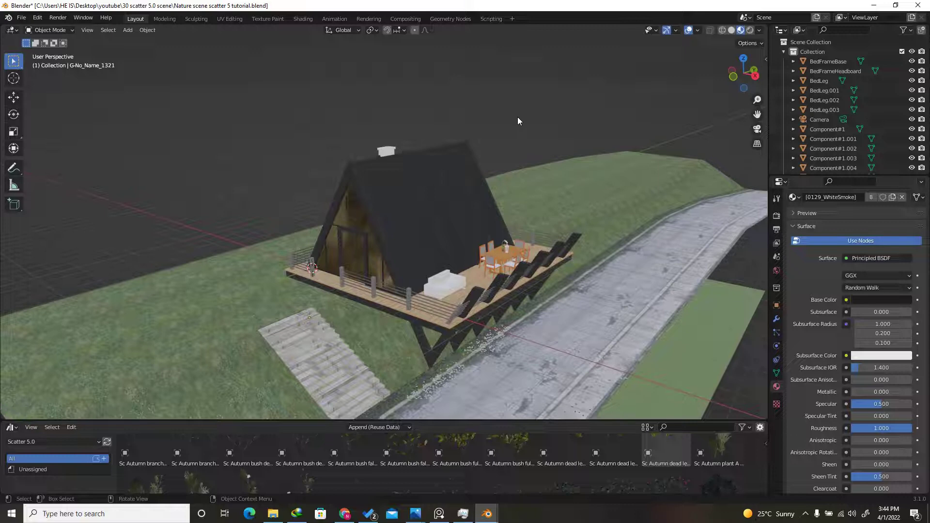
Bring up the Scatter5 settings and pick the grassy terrain around the house as the emitter object.
mouse_move(744, 74)
mouse_down()
mouse_move(717, 84)
mouse_move(739, 79)
mouse_up()
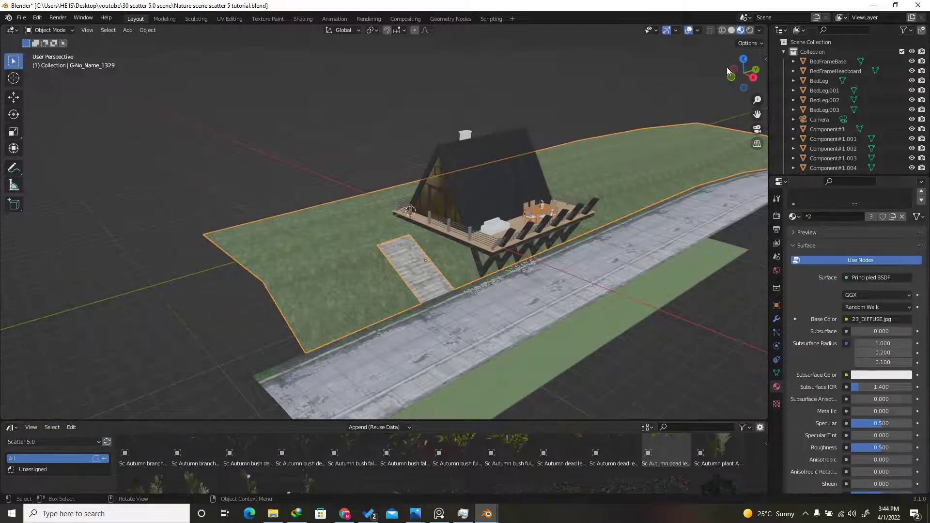
drag(740, 79, 739, 81)
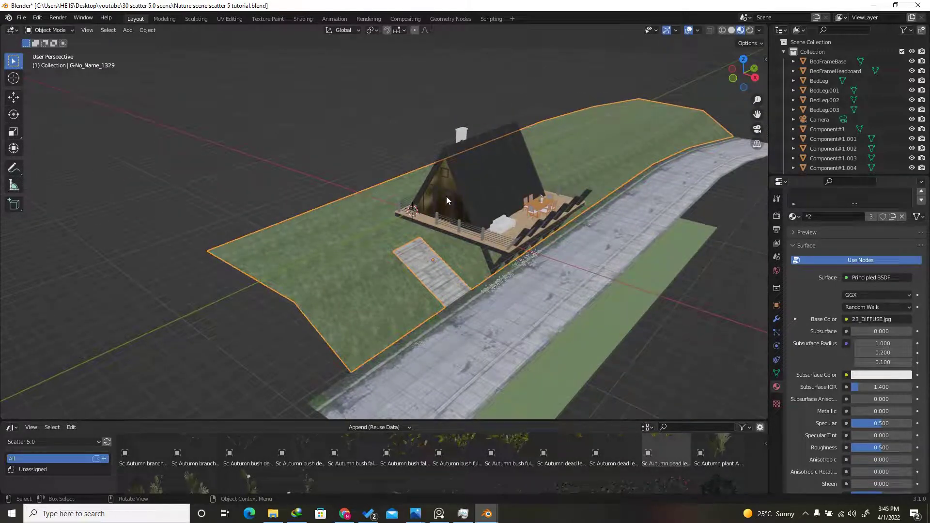
key(n)
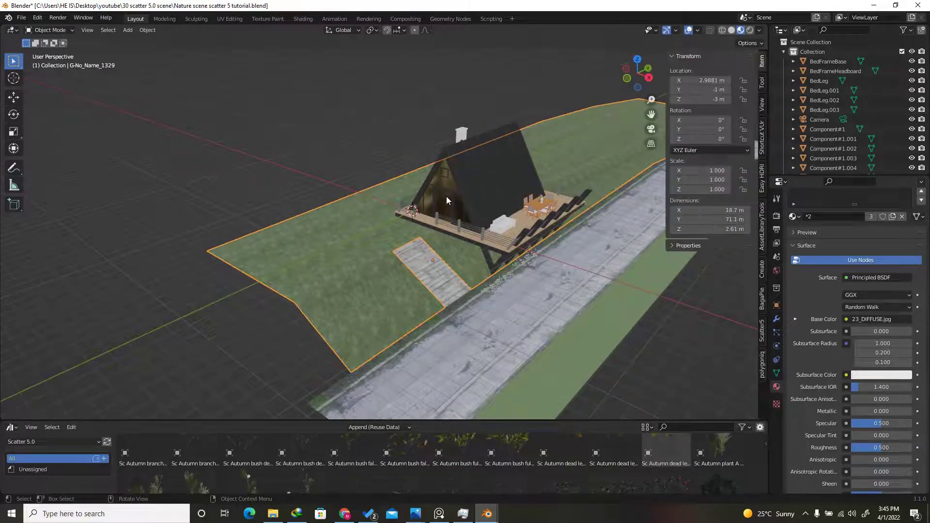
click(761, 330)
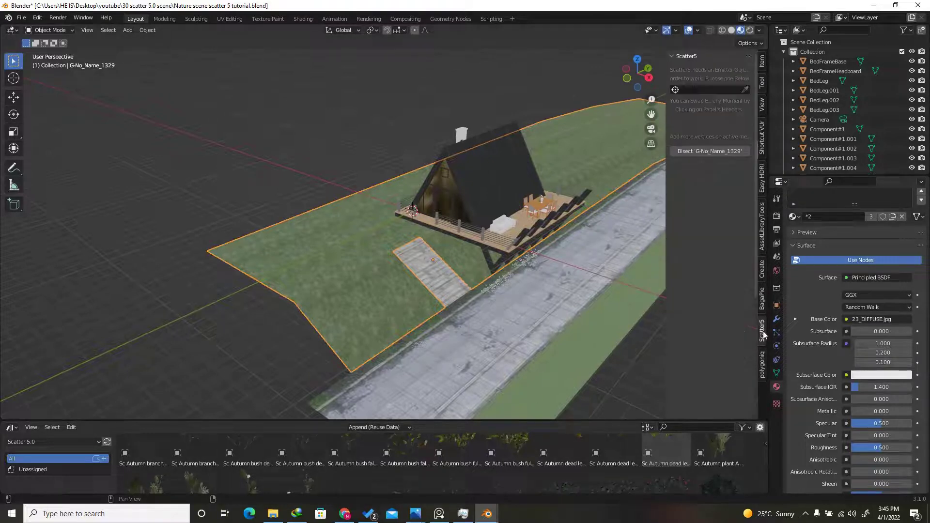
scroll(469, 228, down, 4)
scroll(469, 229, up, 6)
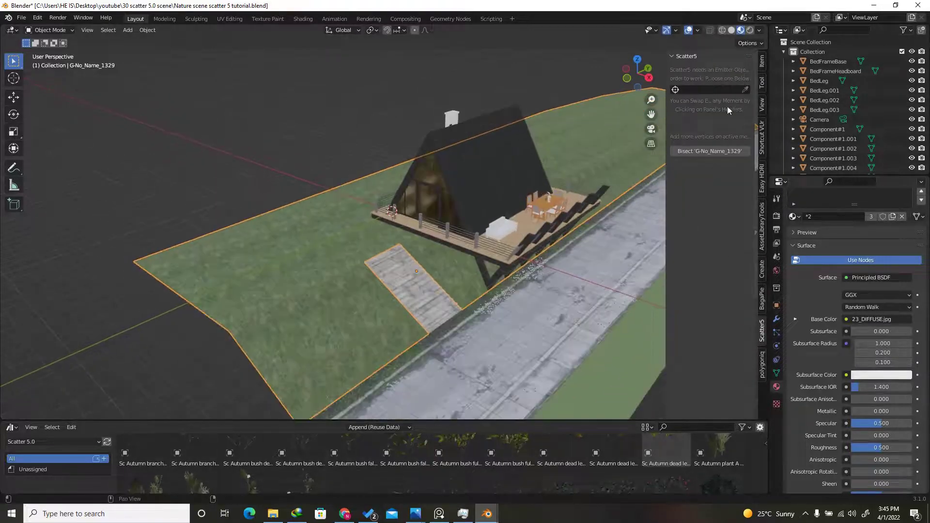
click(746, 91)
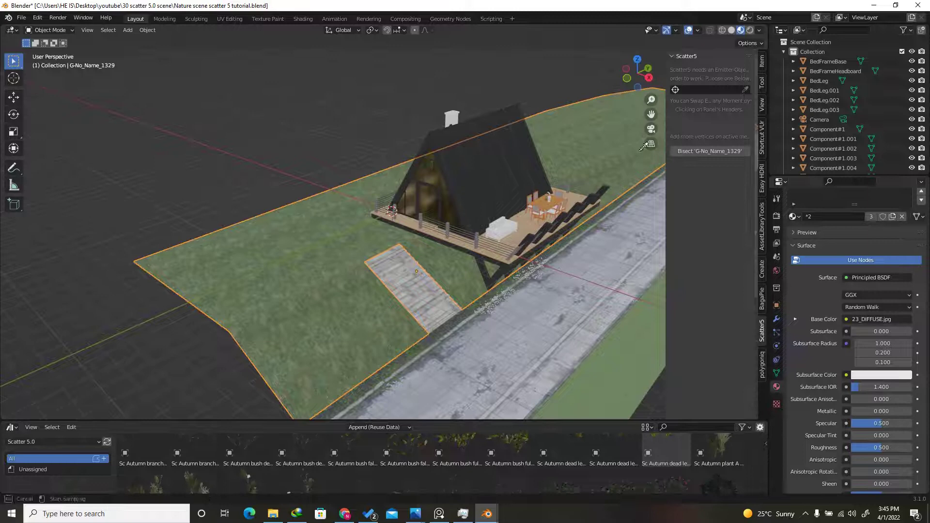
click(333, 263)
Browse the scatter preset gallery and choose the 03 Random preset for the terrain.
scroll(714, 264, down, 5)
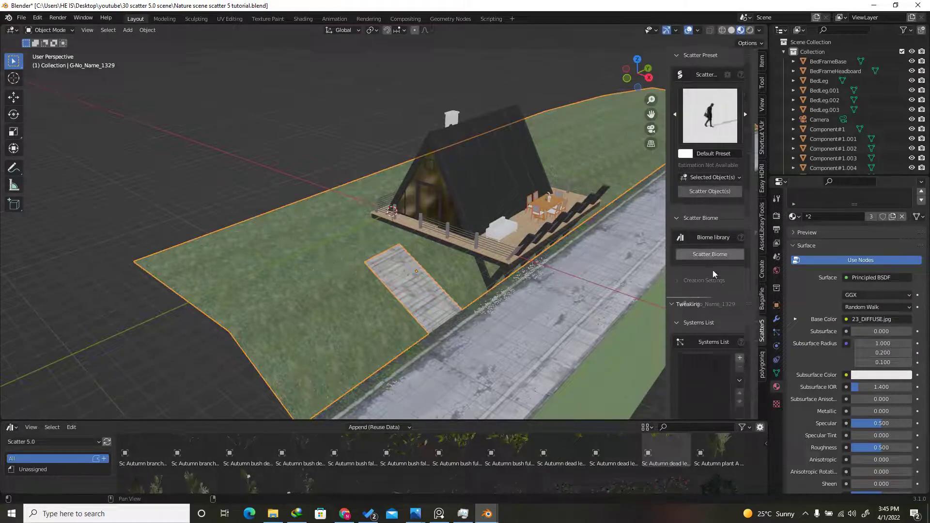
scroll(703, 329, up, 8)
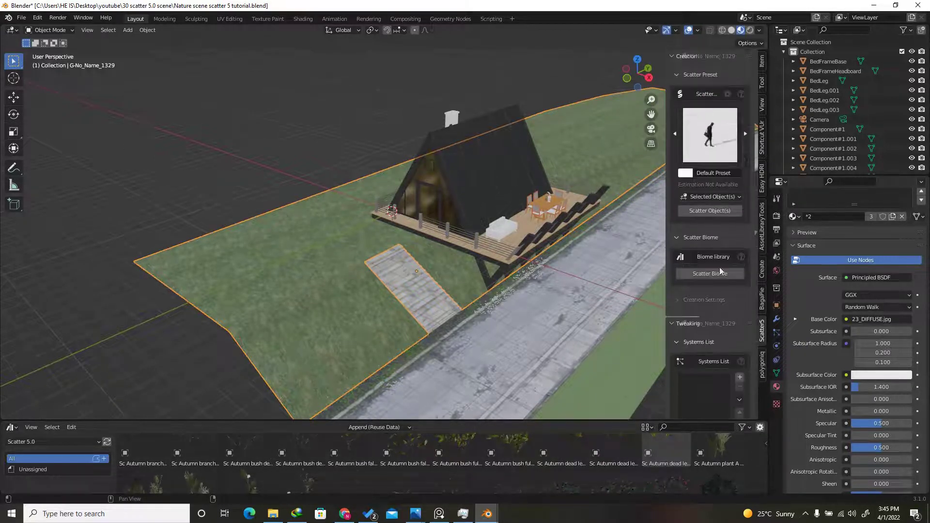
click(711, 137)
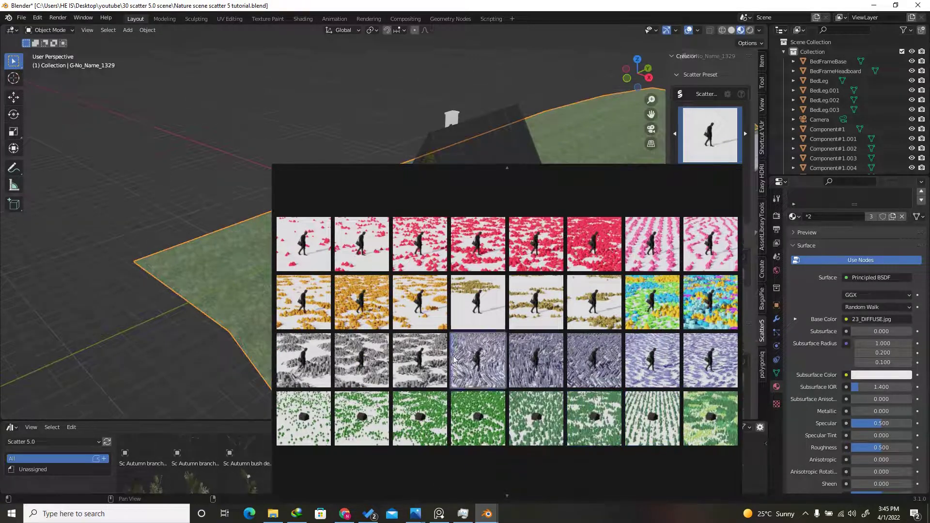
scroll(460, 258, down, 1)
scroll(528, 172, up, 1)
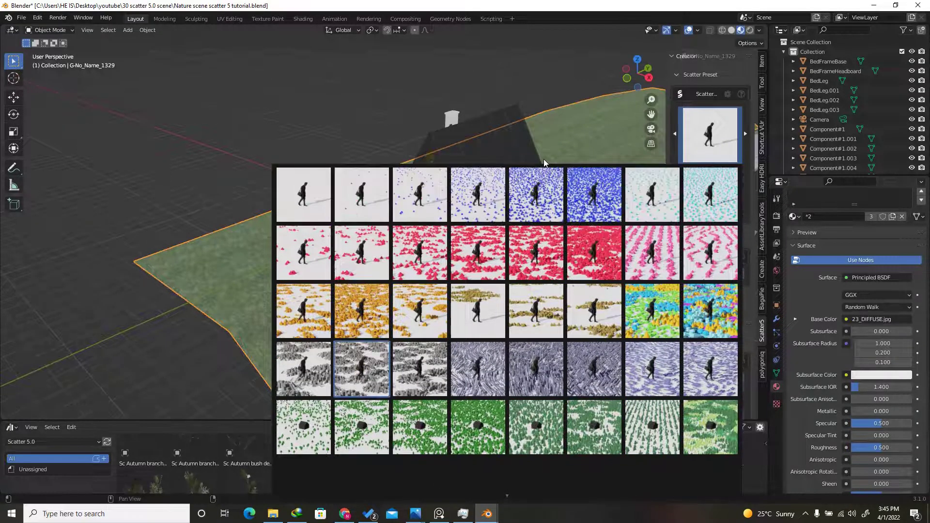
click(475, 190)
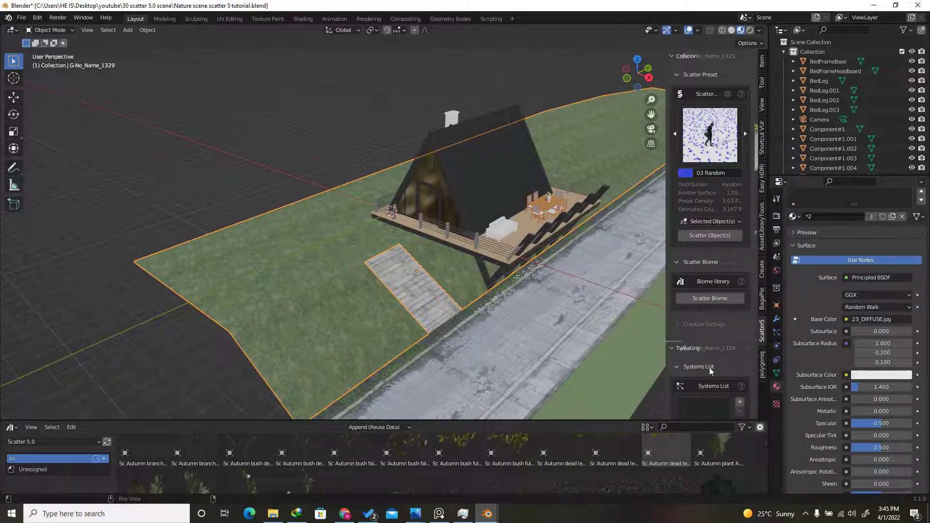
Scatter the Bushes 01 biome from the Scatter Pro library's Bushes category over the terrain.
click(709, 298)
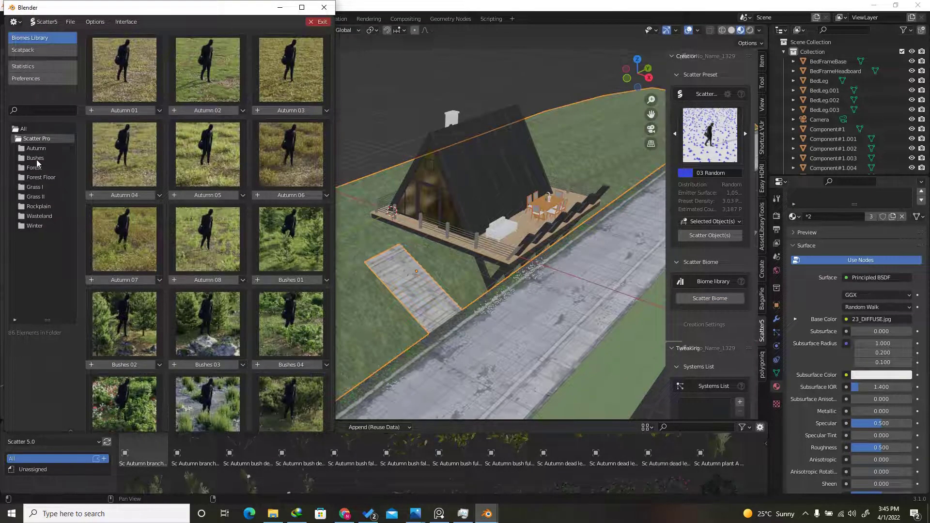
click(36, 159)
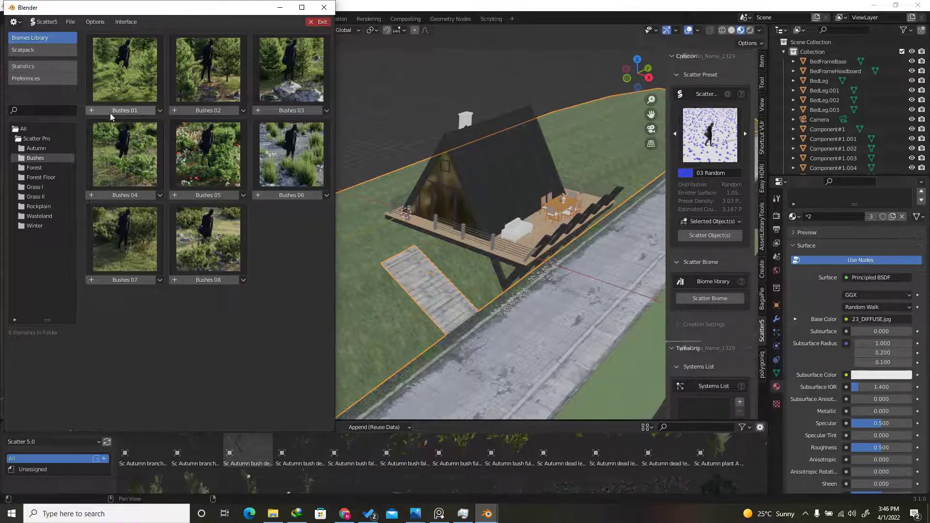
click(92, 111)
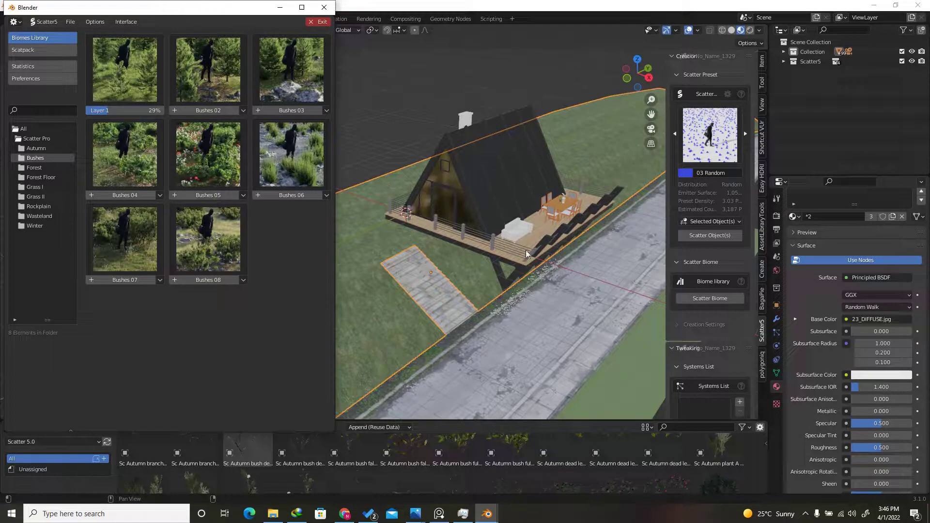
shift+middle_drag(526, 251, 570, 260)
scroll(570, 260, down, 5)
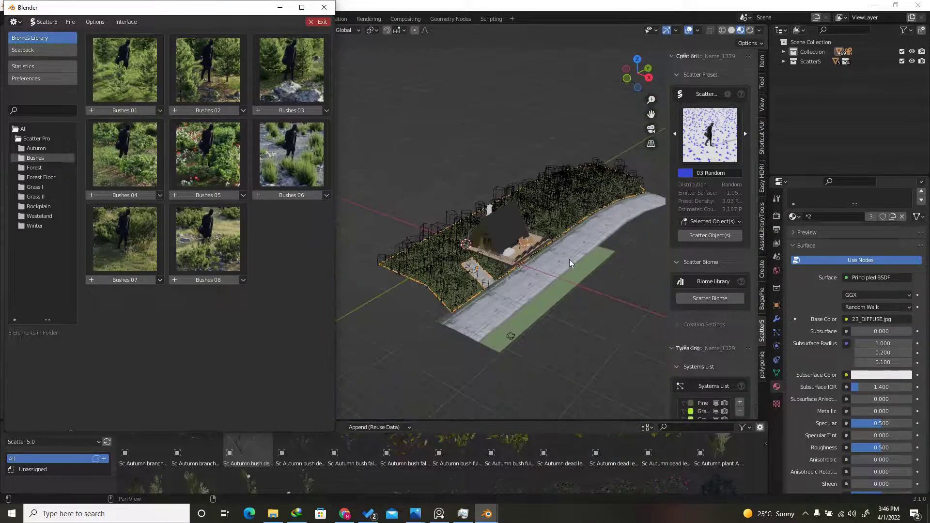
scroll(444, 275, up, 5)
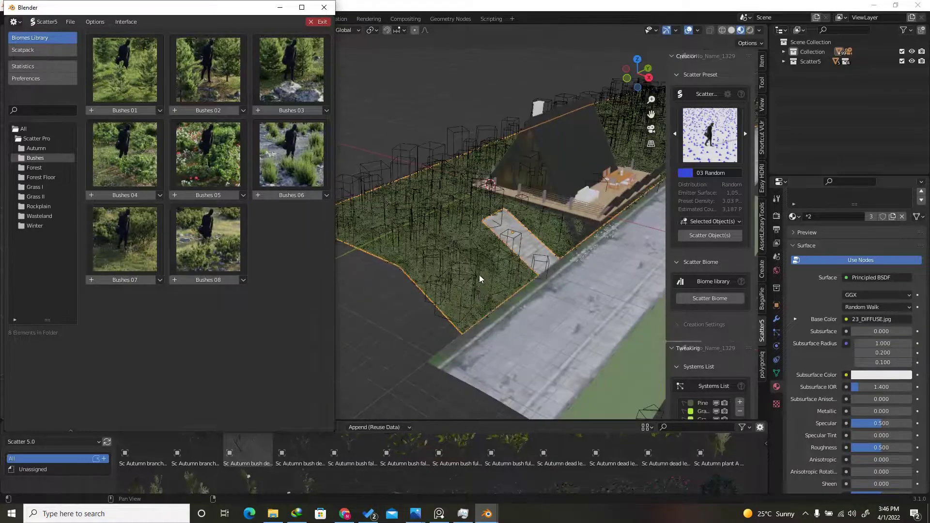
scroll(478, 272, up, 6)
scroll(478, 273, down, 3)
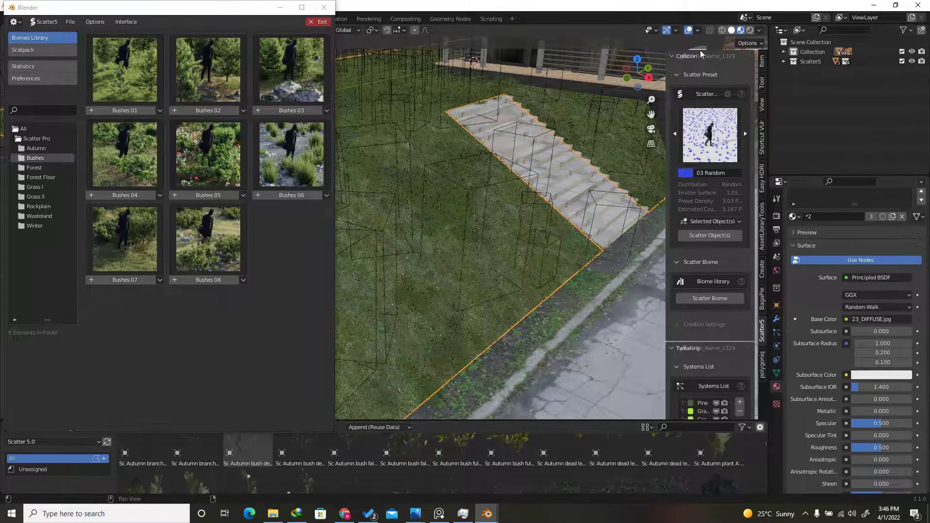
Switch the viewport to Solid shading, deselect the terrain and examine the scattered vegetation around the house from several angles.
click(732, 30)
scroll(563, 258, down, 3)
scroll(492, 249, up, 7)
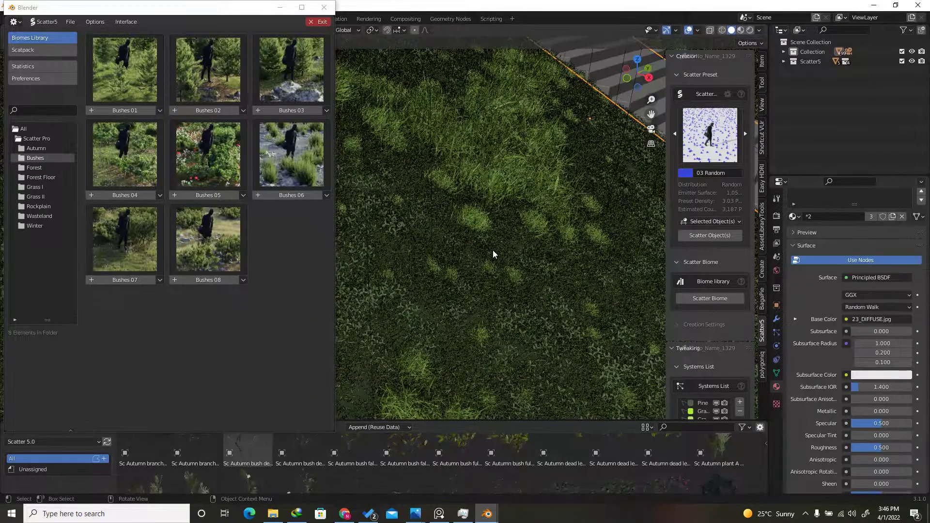
scroll(461, 303, down, 8)
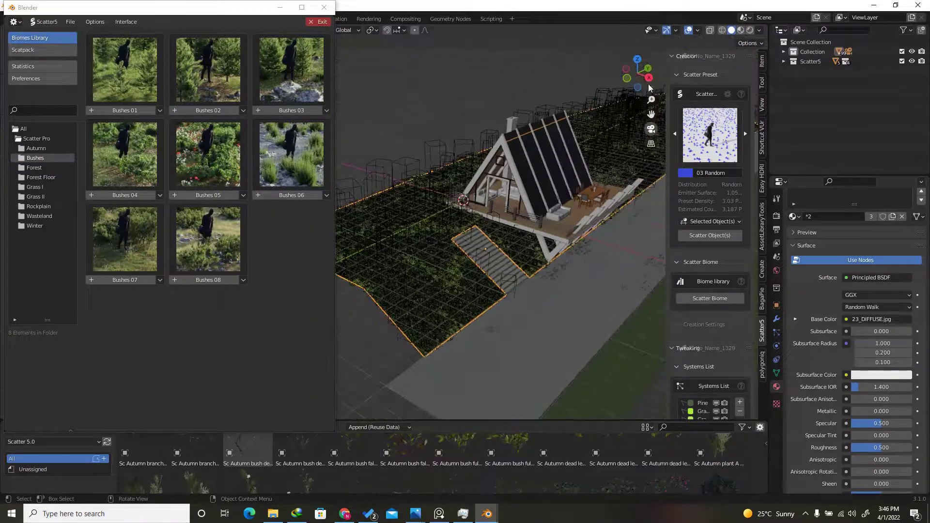
middle_drag(439, 114, 436, 95)
click(412, 143)
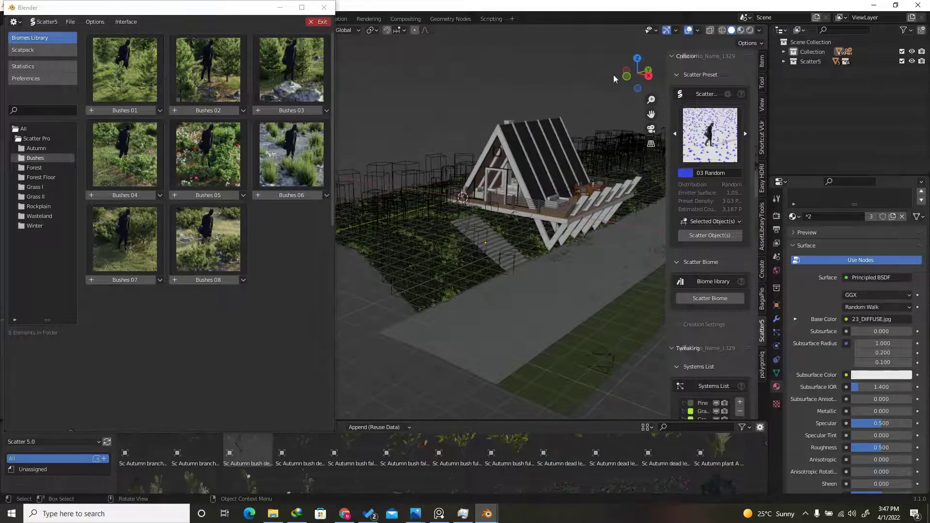
middle_drag(447, 71, 445, 65)
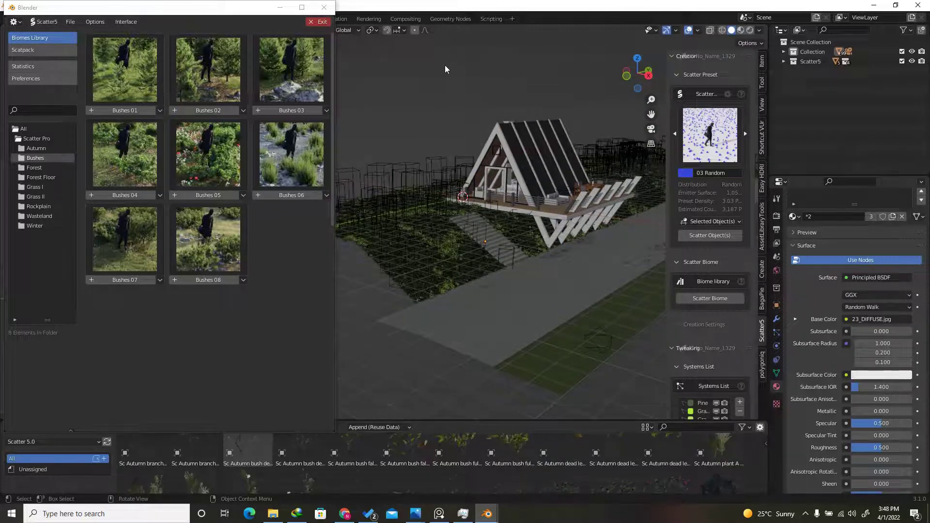
drag(633, 90, 571, 115)
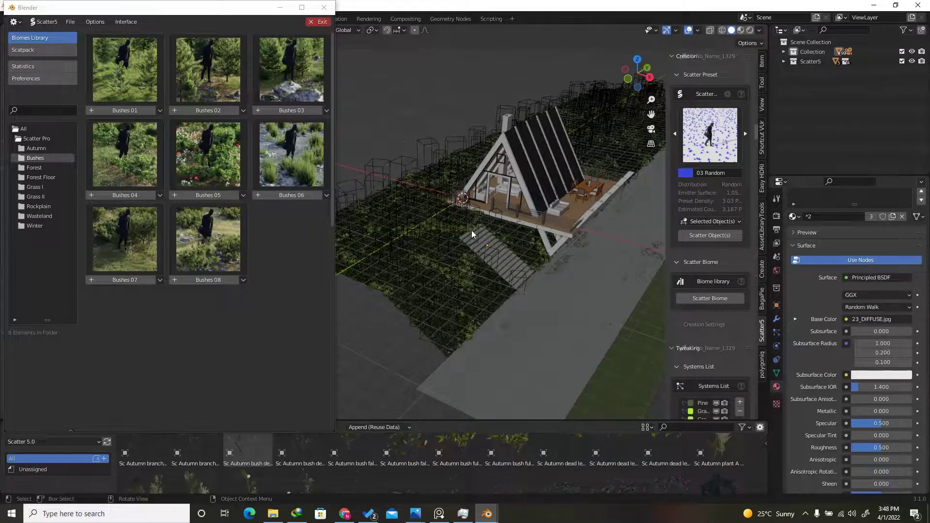
Look through the scene camera and set the output resolution's X value to 1080 px for a square frame.
key(KP_0)
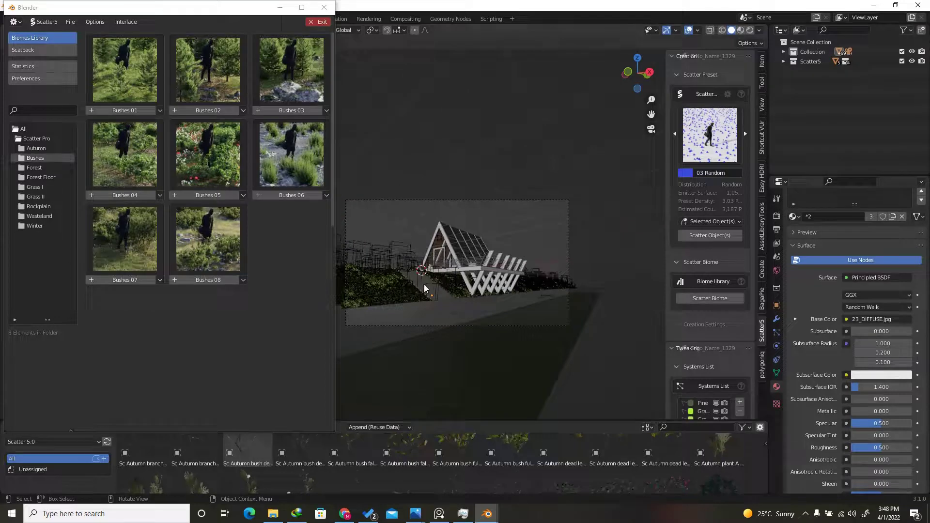
scroll(418, 296, up, 2)
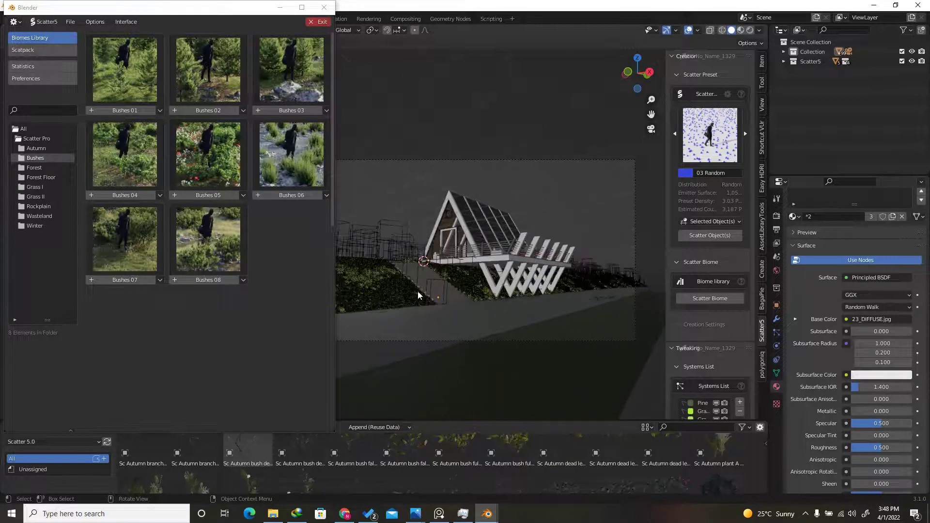
scroll(418, 295, down, 2)
scroll(487, 317, up, 3)
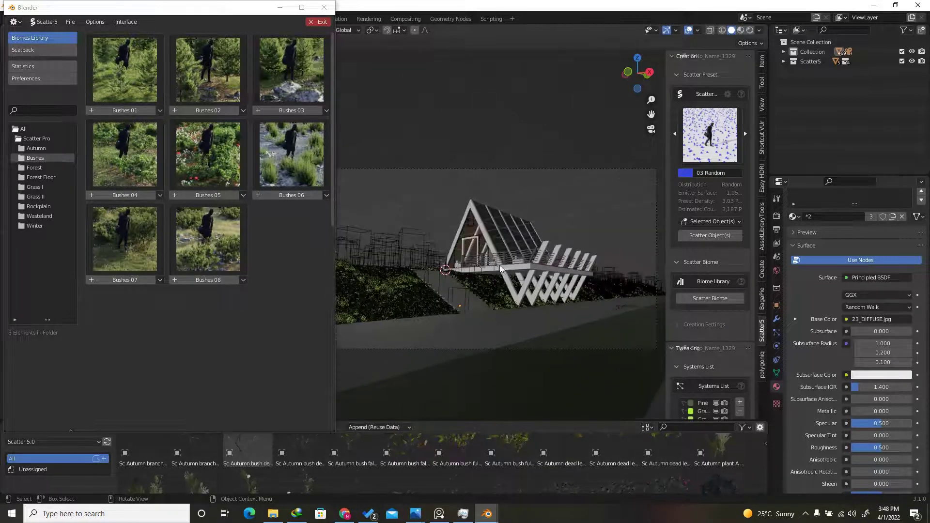
click(777, 230)
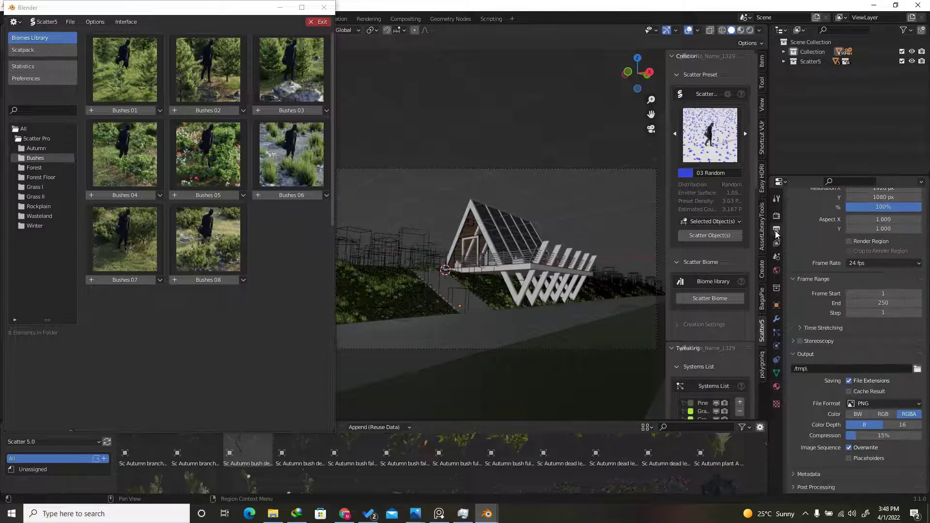
click(887, 229)
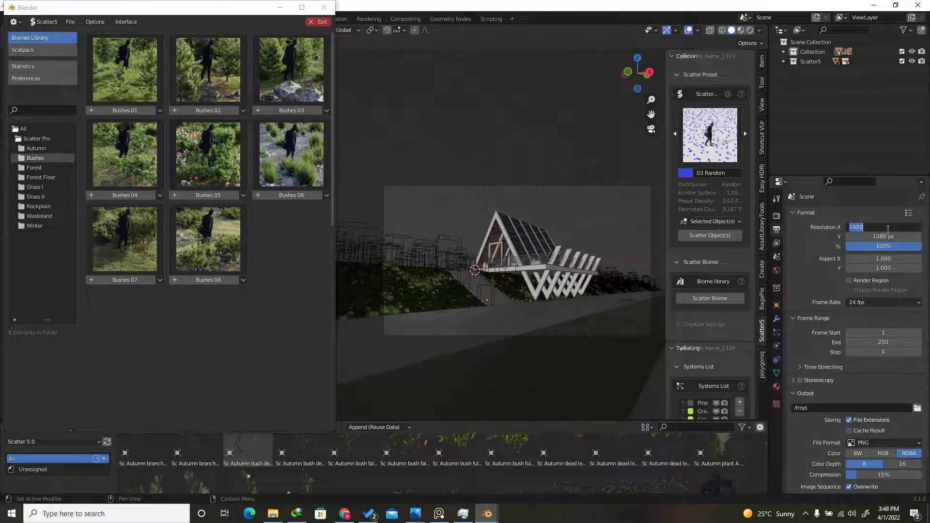
text(1080)
key(Return)
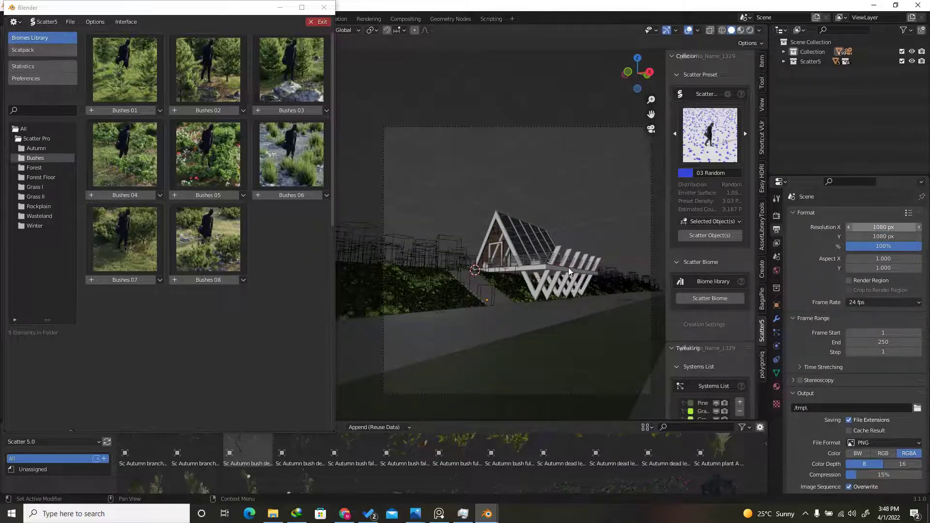
Set the render engine to Cycles and its device to GPU Compute.
click(777, 216)
click(876, 216)
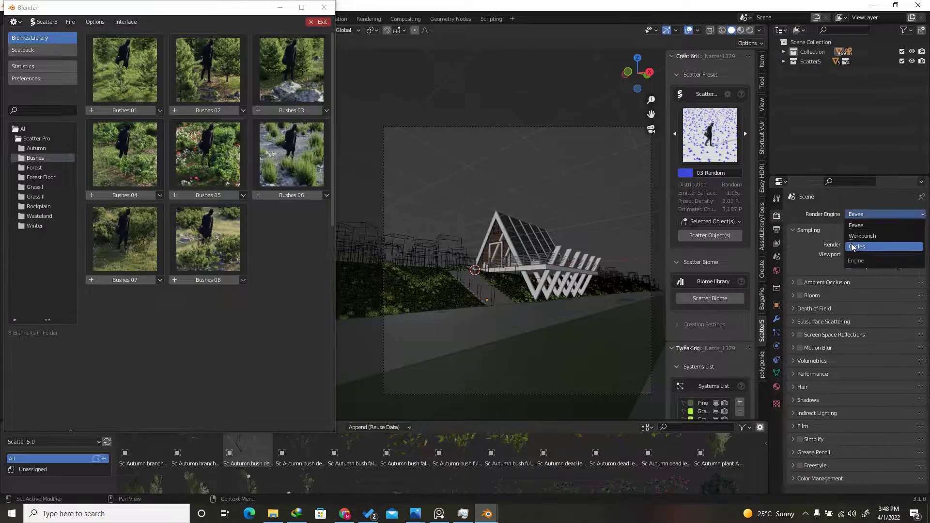
click(851, 243)
click(859, 237)
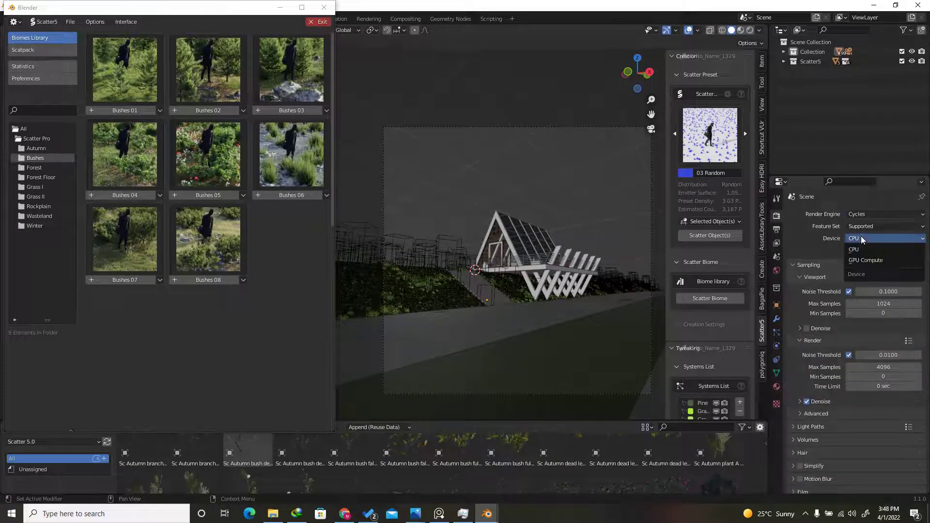
click(863, 260)
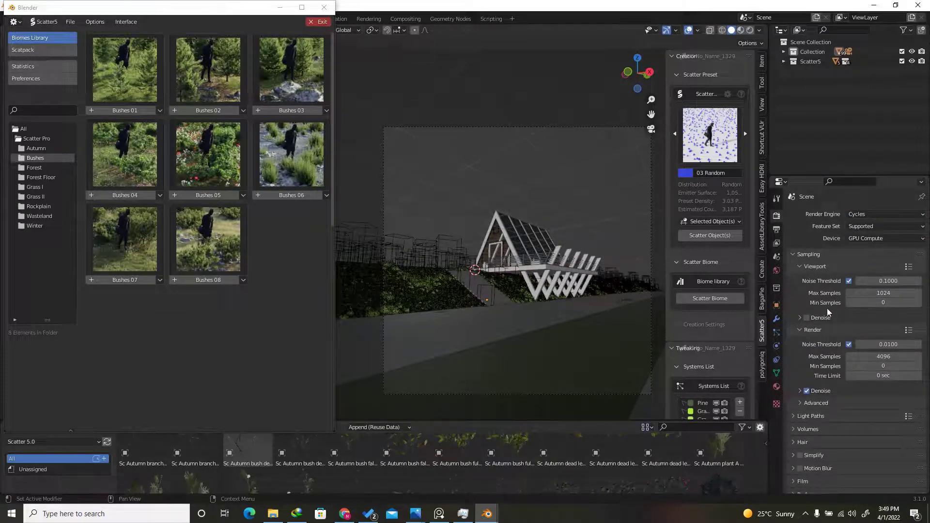
Enable viewport denoising, set its denoiser to OpenImageDenoise and choose its input passes.
click(807, 318)
click(800, 318)
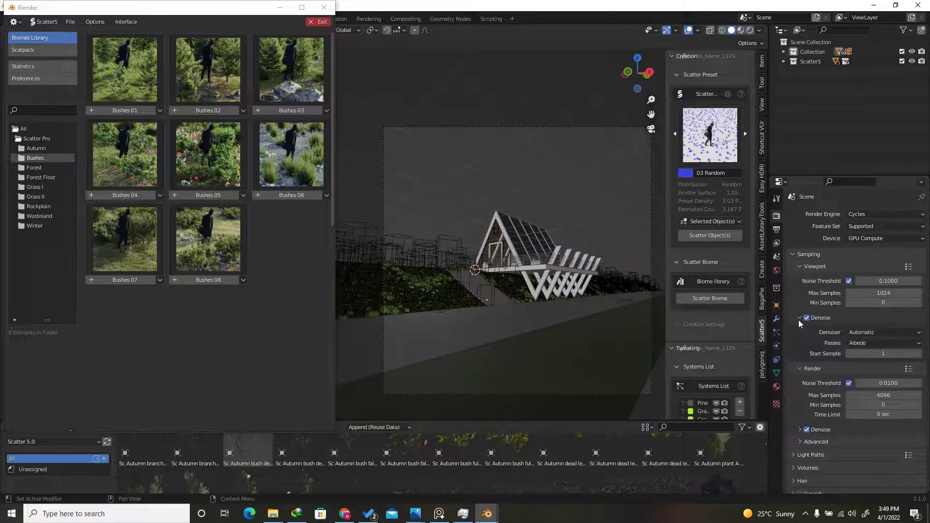
click(868, 332)
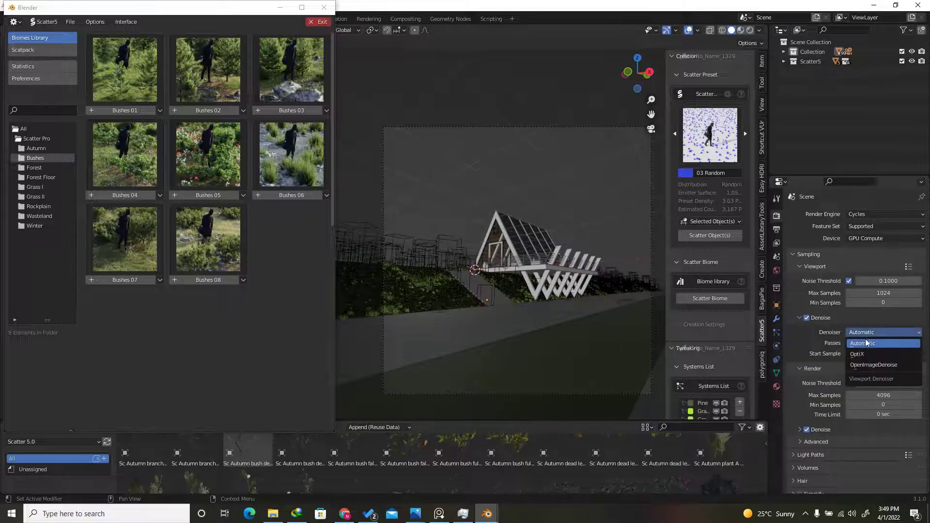
click(873, 364)
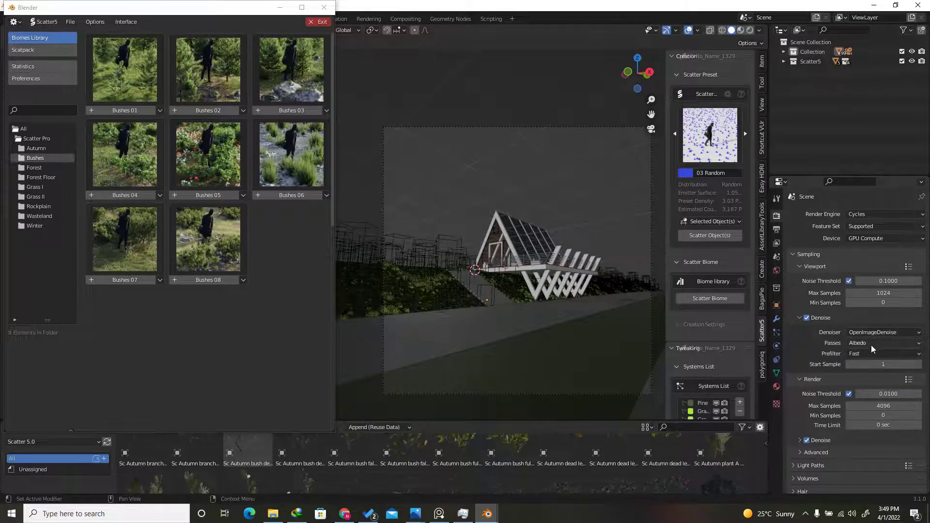
click(871, 345)
click(852, 376)
In Color Management, set the view transform to Filmic Log and the look to Very High Contrast.
scroll(848, 392, down, 5)
click(812, 487)
scroll(831, 465, down, 4)
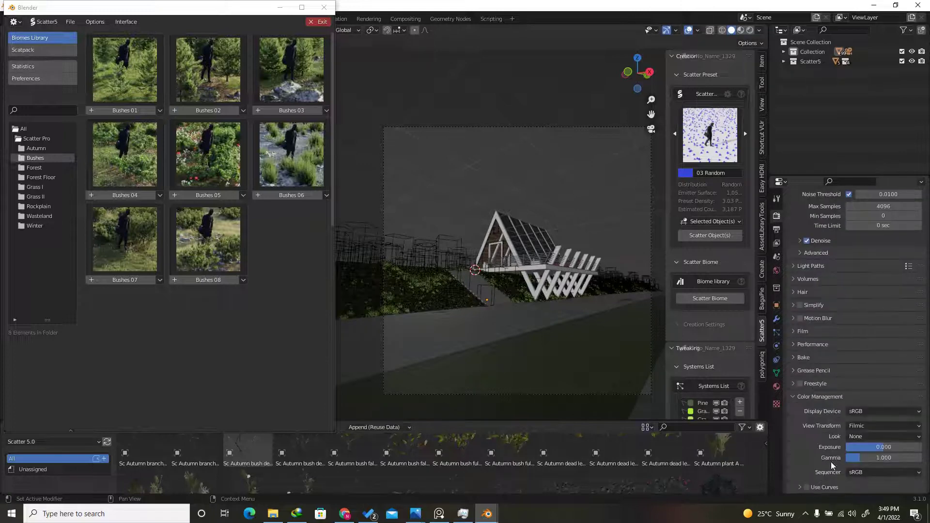
click(867, 426)
click(870, 458)
click(868, 436)
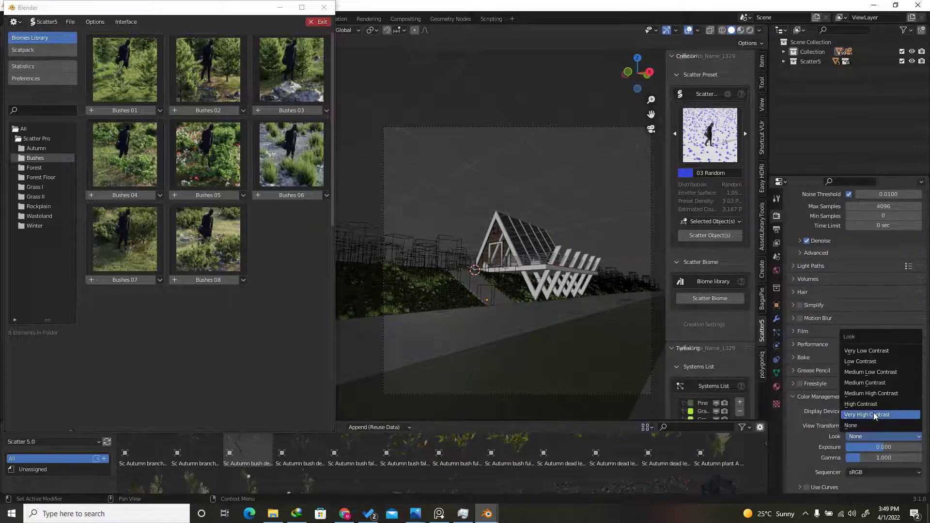
click(874, 415)
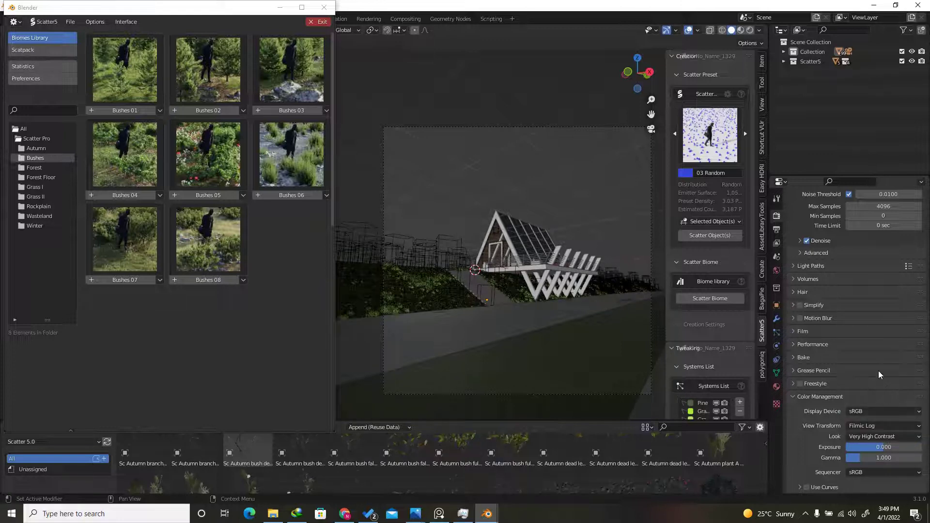
Set the Cycles viewport's maximum samples to 512.
scroll(879, 371, up, 10)
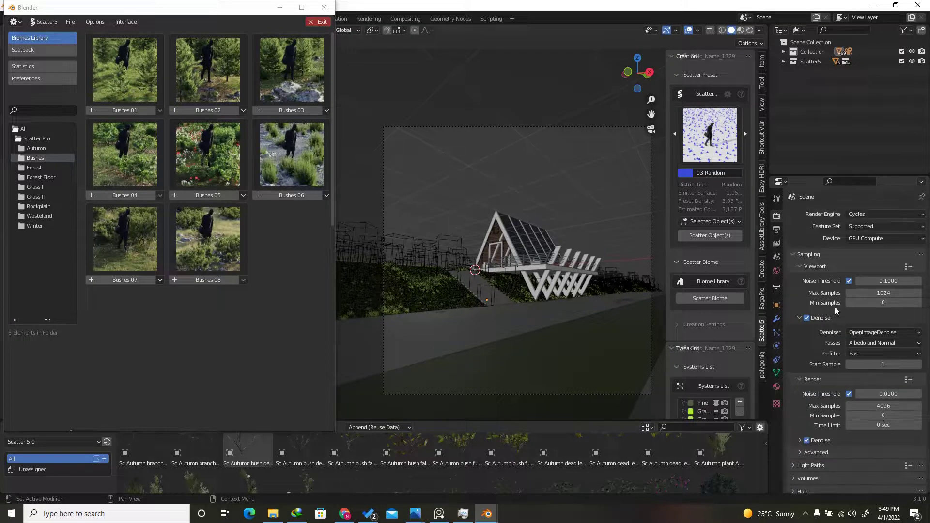
click(878, 293)
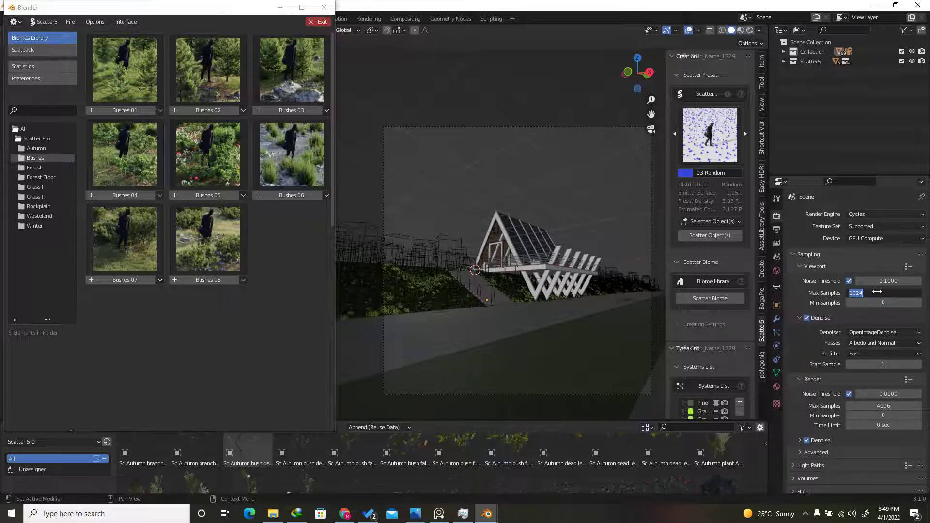
text(512)
key(Return)
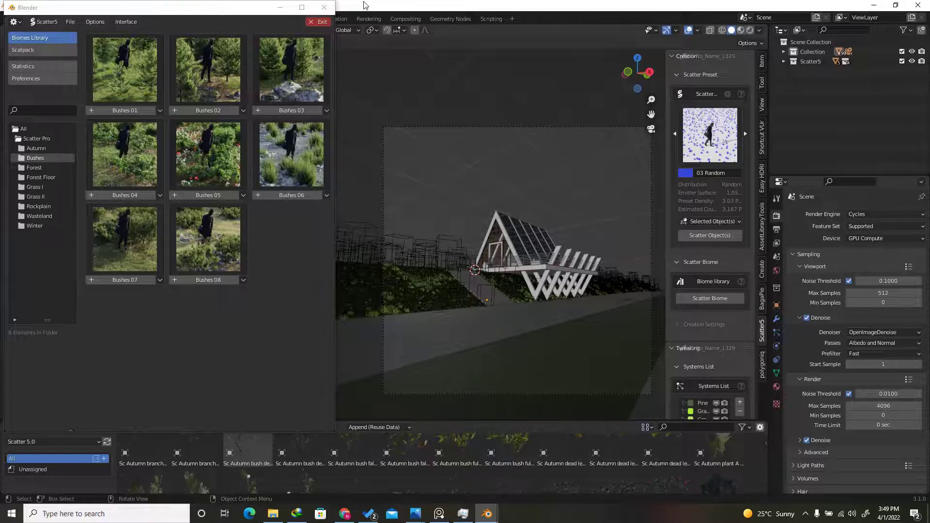
Close the Scatter5 biome library window and exit the Scatter5 manager in the Preferences to return to the add-on settings.
click(324, 8)
click(37, 18)
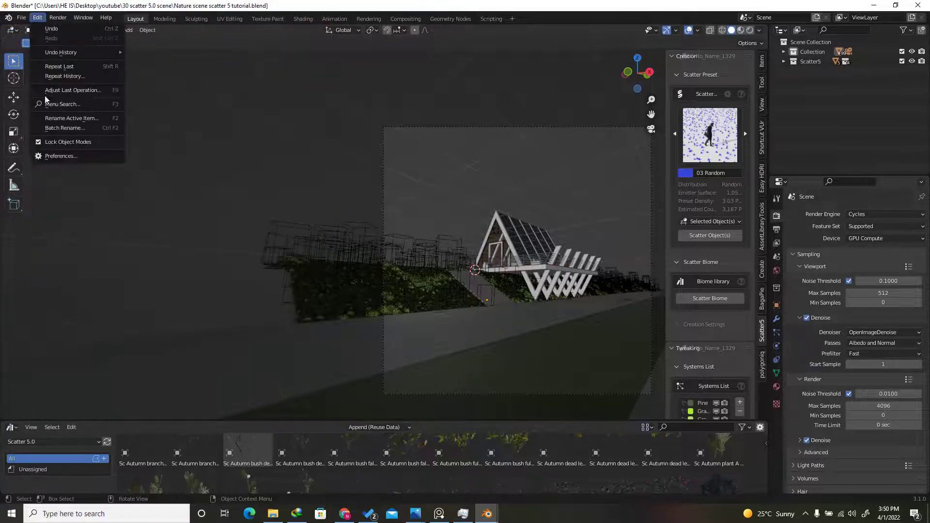
click(57, 153)
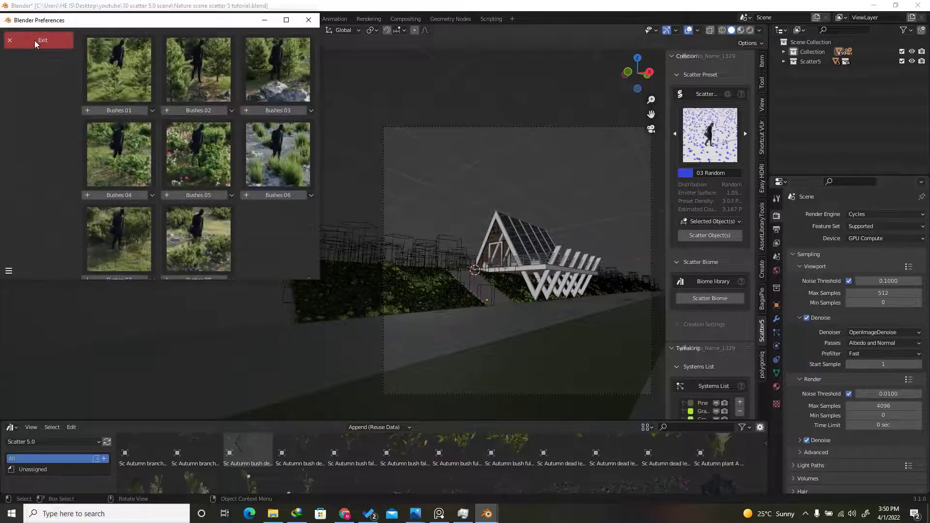
click(36, 41)
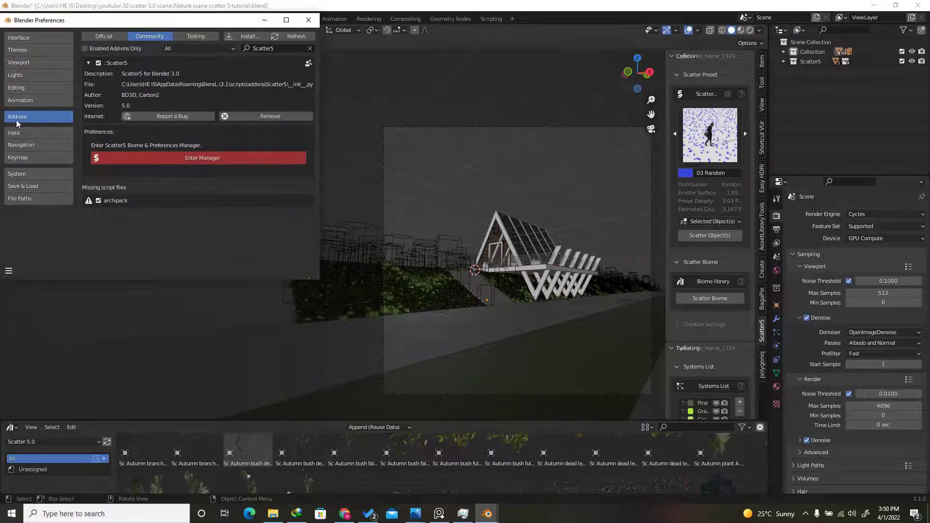
Clear the add-on search, look at the add-on installation file browser without installing anything, and close the Preferences.
click(309, 48)
click(250, 37)
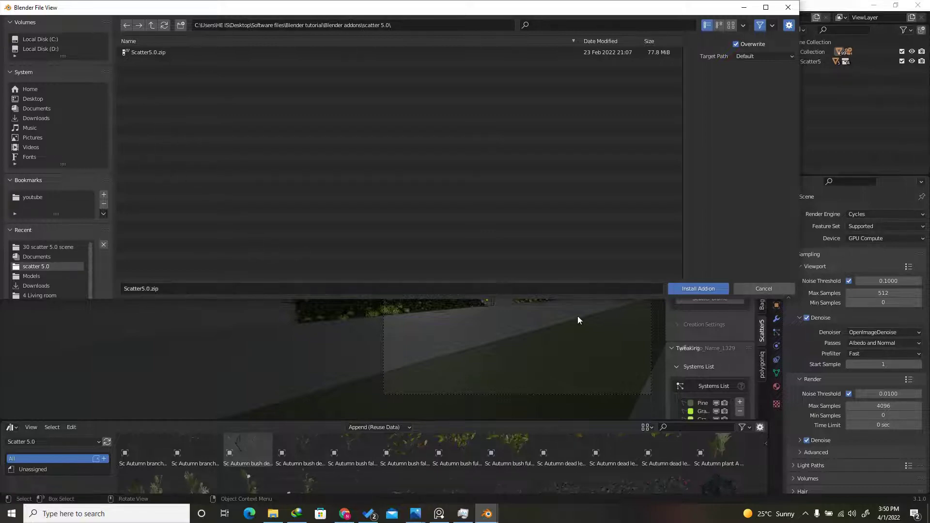
click(762, 288)
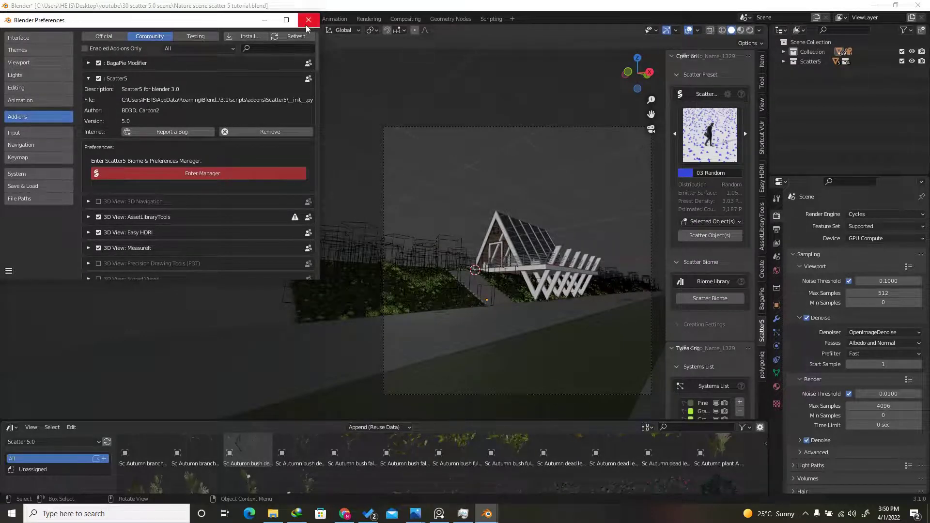
click(9, 271)
click(36, 253)
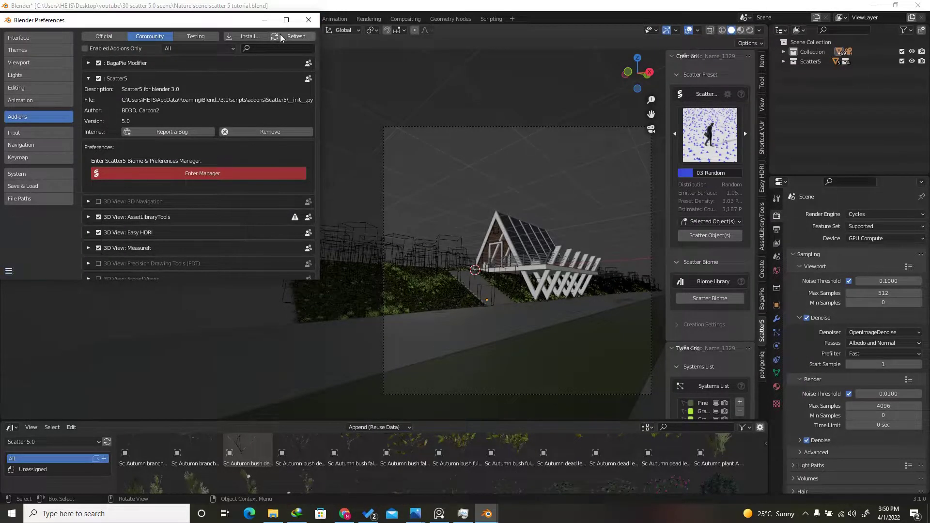
click(308, 19)
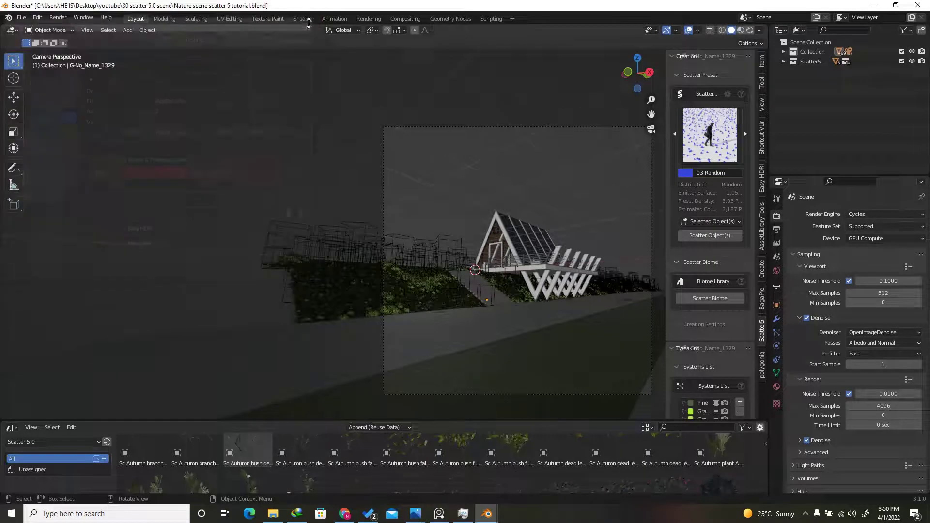
Load the favorite folder D:\Textures\Outdoor HDRI\ into Easy HDRI.
click(762, 186)
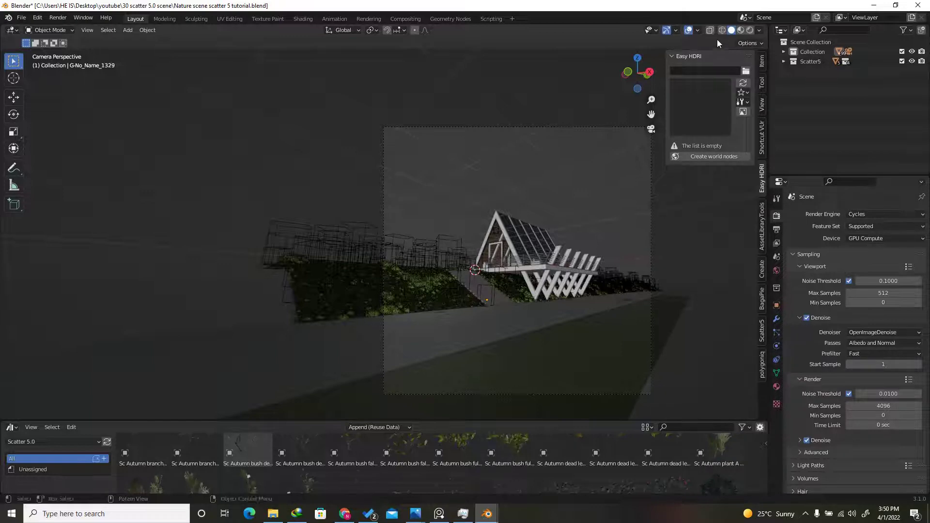
click(747, 70)
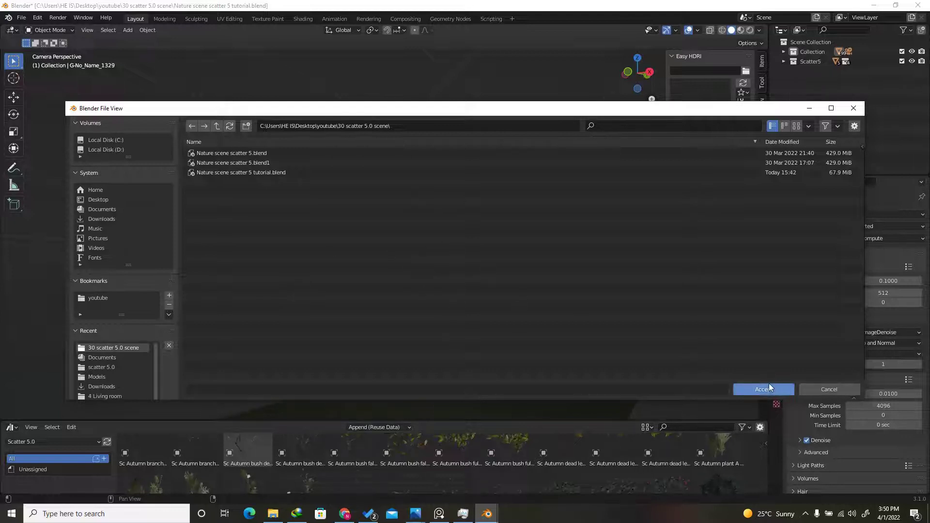
click(808, 388)
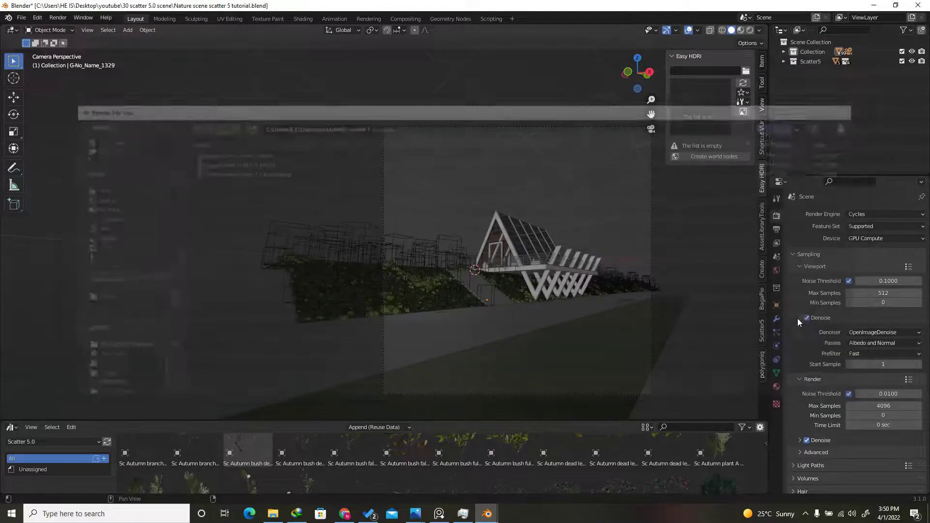
click(742, 93)
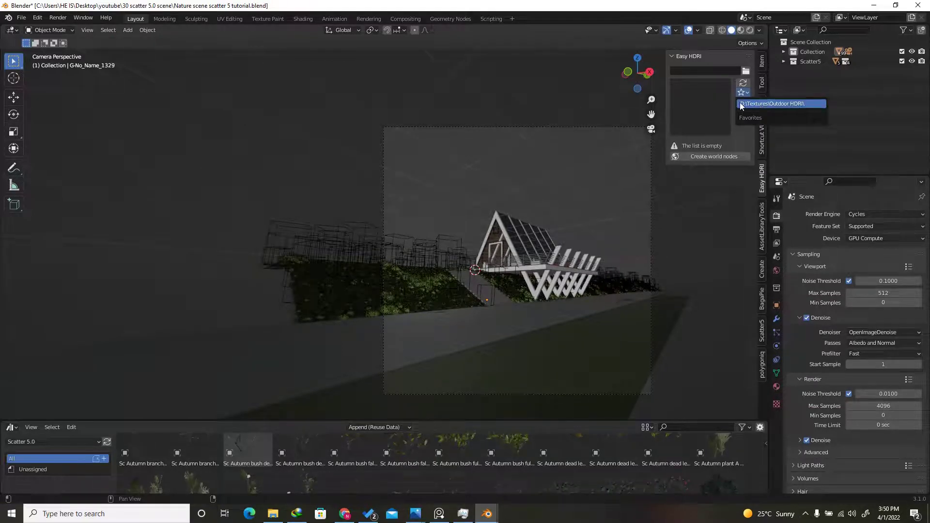
click(753, 104)
Create the Easy HDRI world nodes and choose gamrig_4k.exr as the environment image.
click(701, 109)
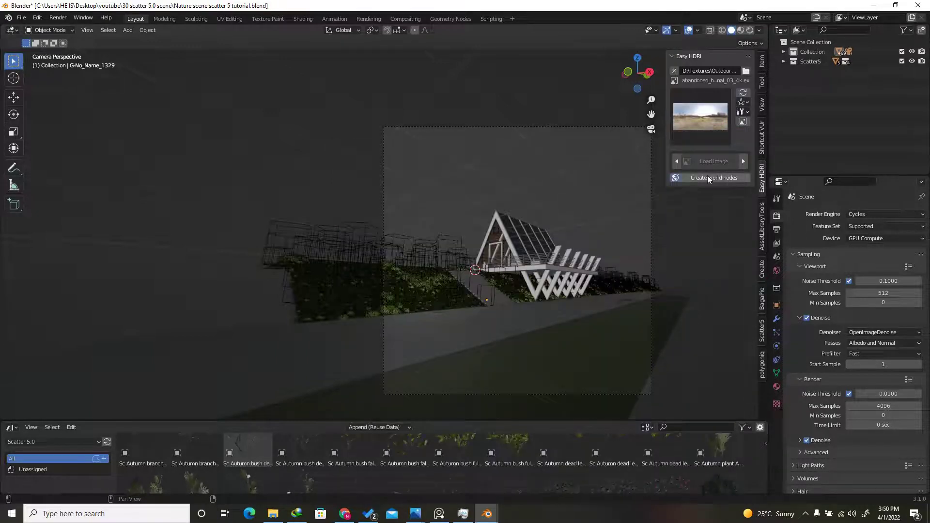
click(710, 179)
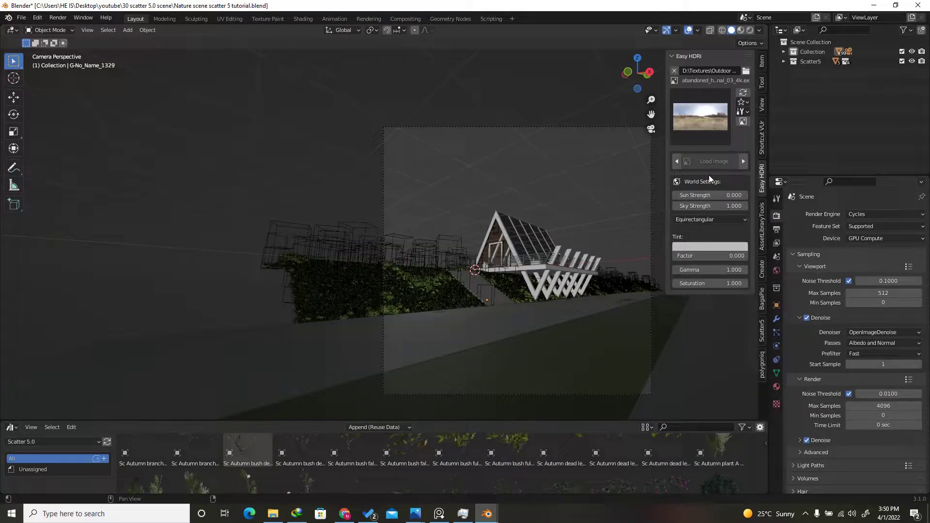
click(707, 111)
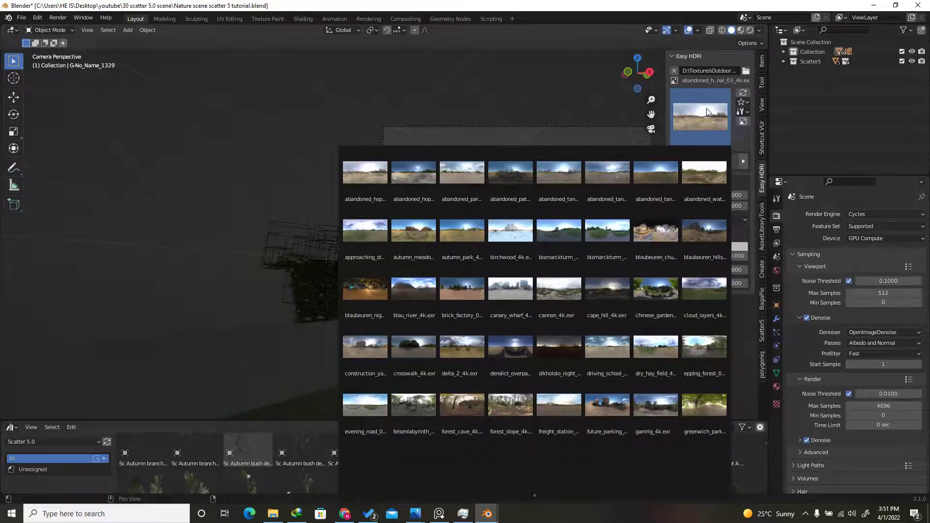
click(660, 410)
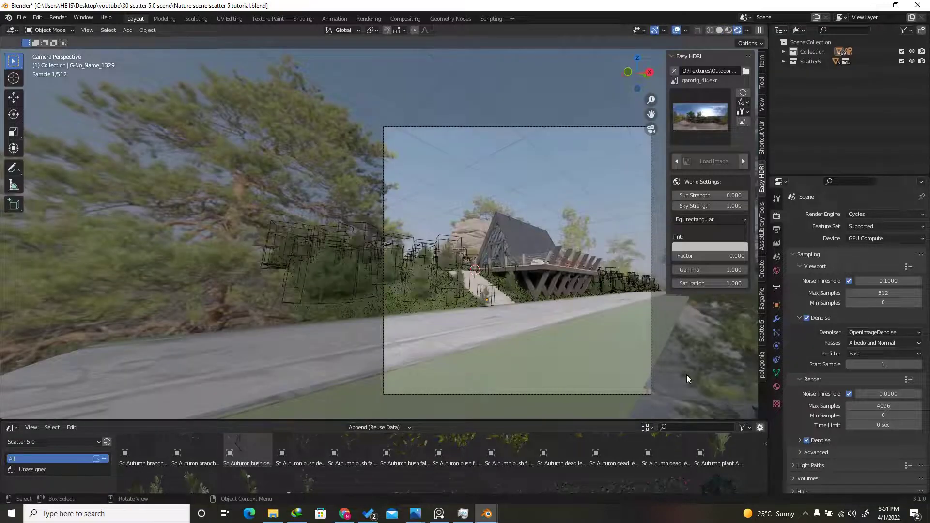
Enable Render Region for the output and hide the viewport overlays.
click(776, 230)
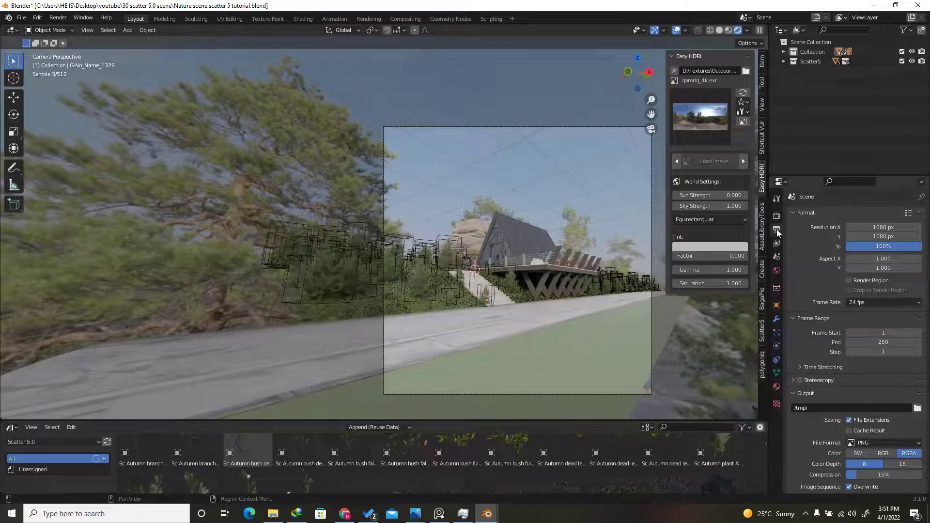
click(865, 280)
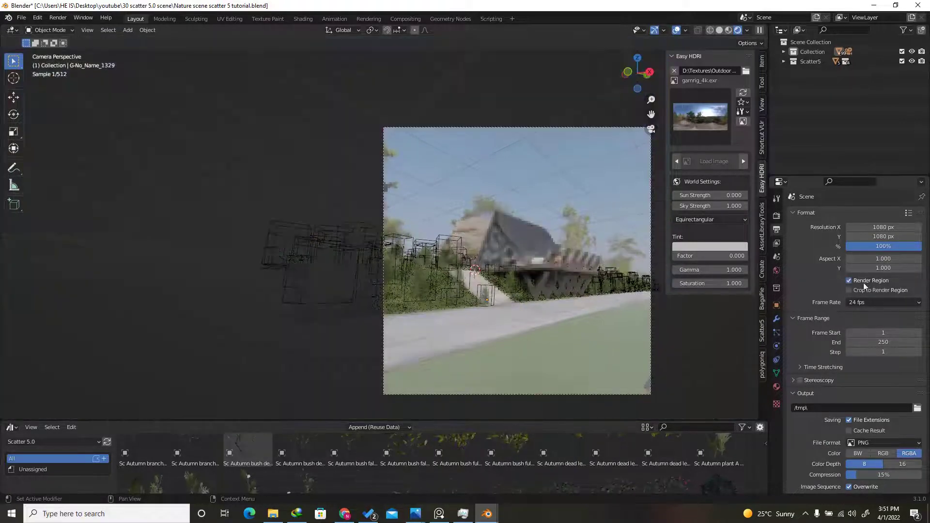
scroll(721, 352, up, 2)
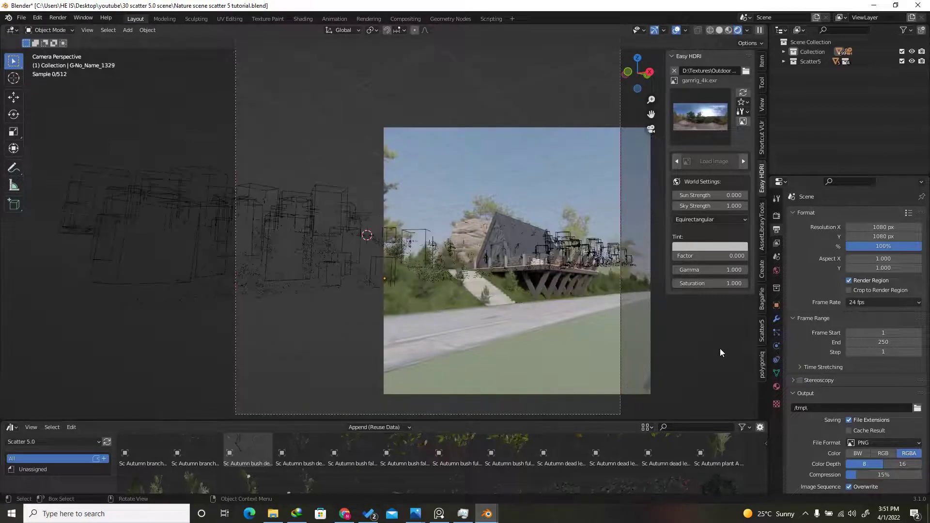
click(677, 31)
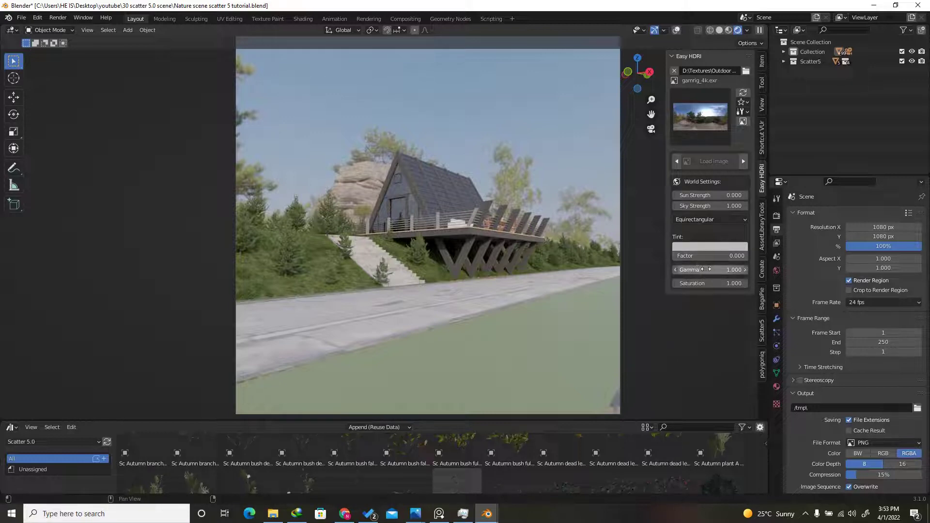
Set the Easy HDRI world gamma to 1.05.
click(714, 271)
text(1.0)
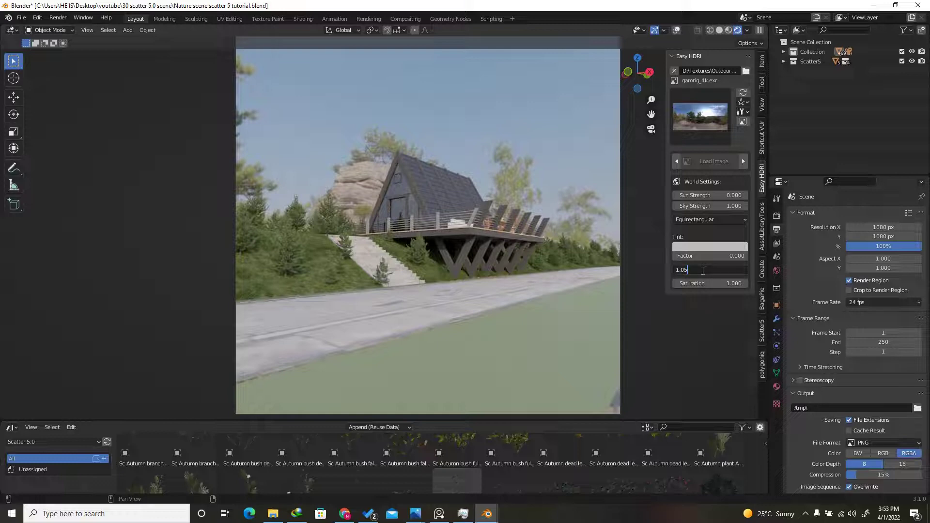
text(5)
key(Return)
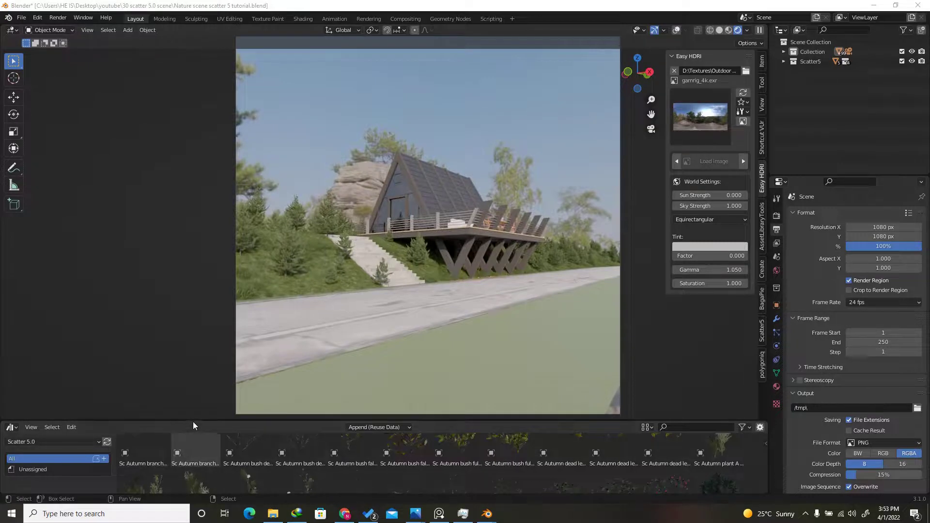
Enlarge the asset browser area, turn it into a Shader Editor and display the World nodes.
drag(193, 420, 190, 341)
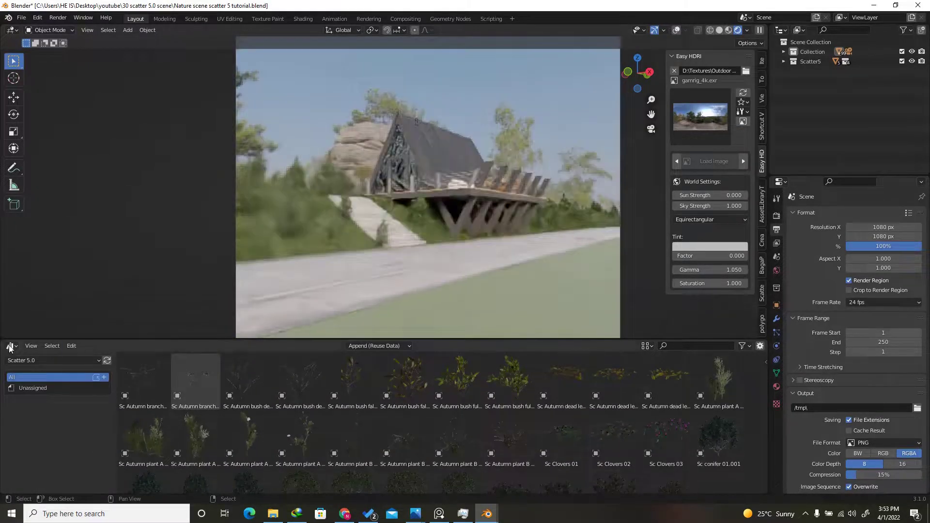
click(9, 346)
click(30, 437)
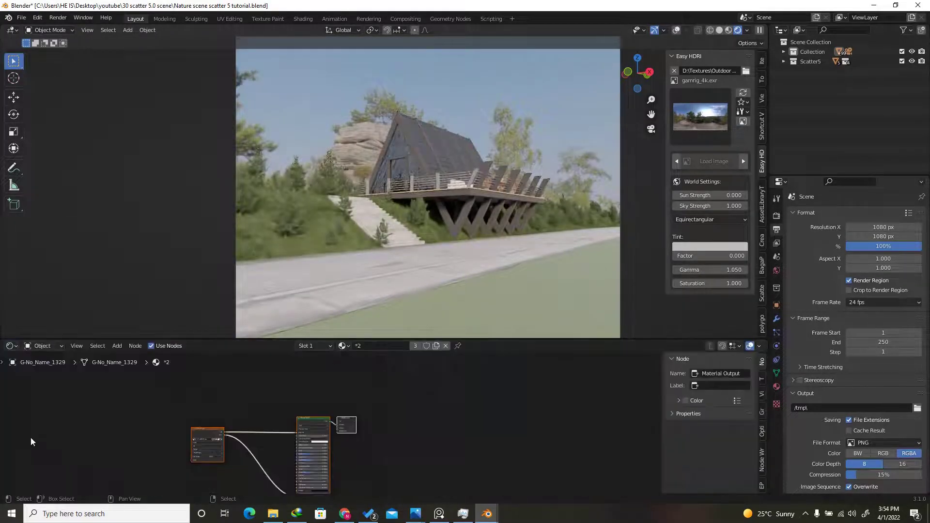
click(44, 346)
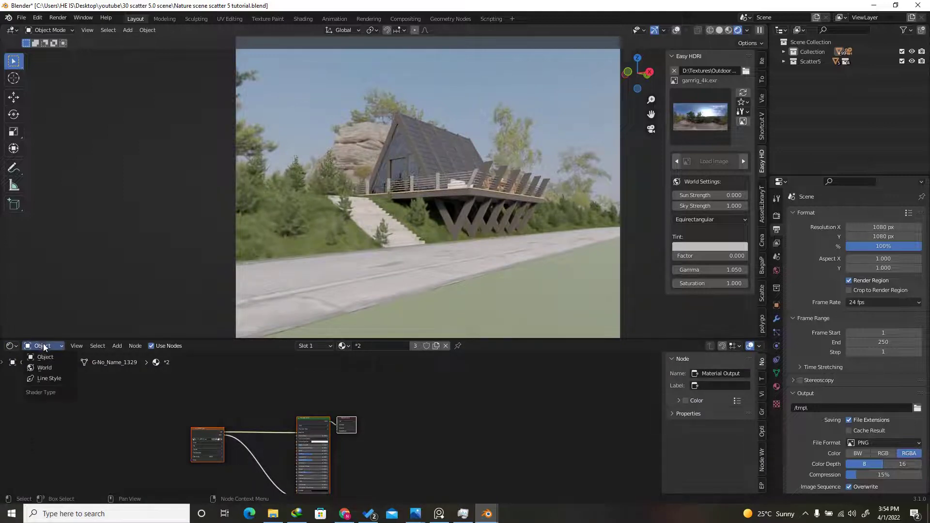
click(41, 371)
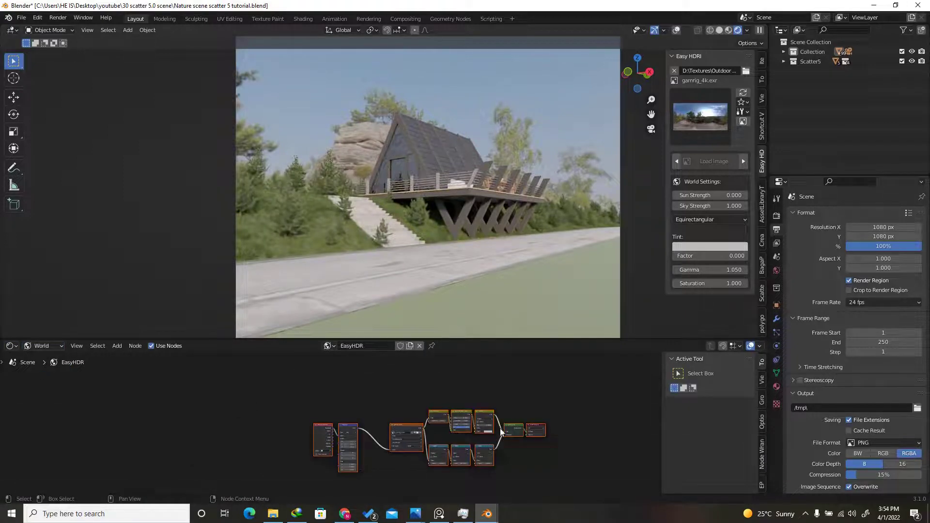
Set the Z rotation of the environment's Mapping node to 220°.
scroll(428, 477, up, 10)
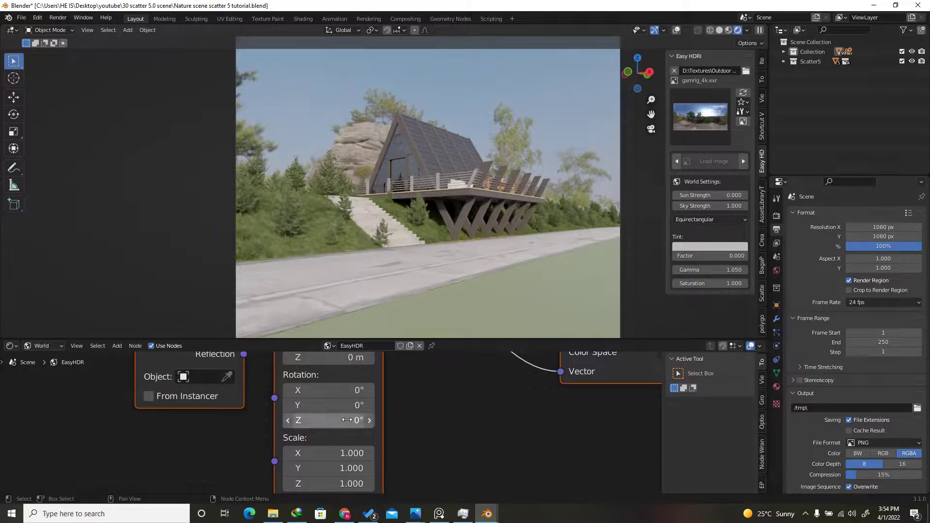
click(329, 417)
text(220)
key(Return)
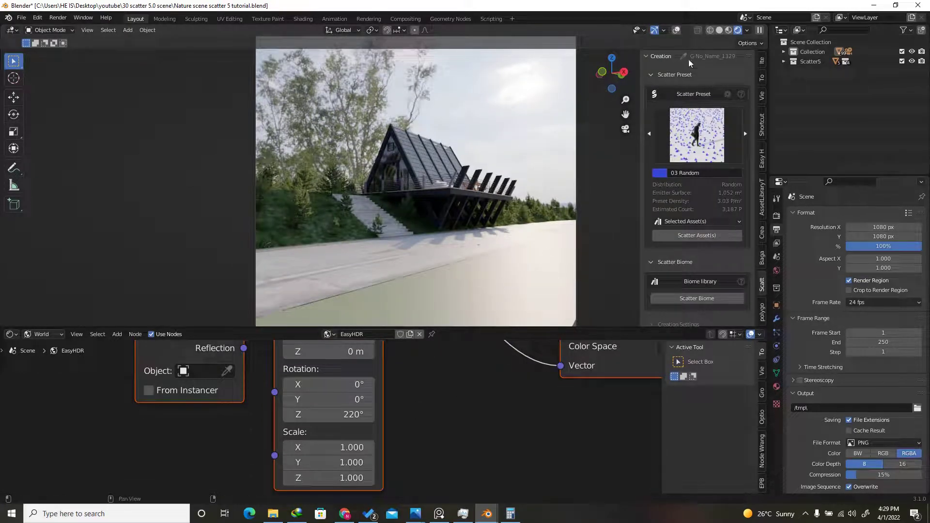
Switch the 3D viewport to solid shading, leave the camera view and show the viewport overlays again.
click(720, 30)
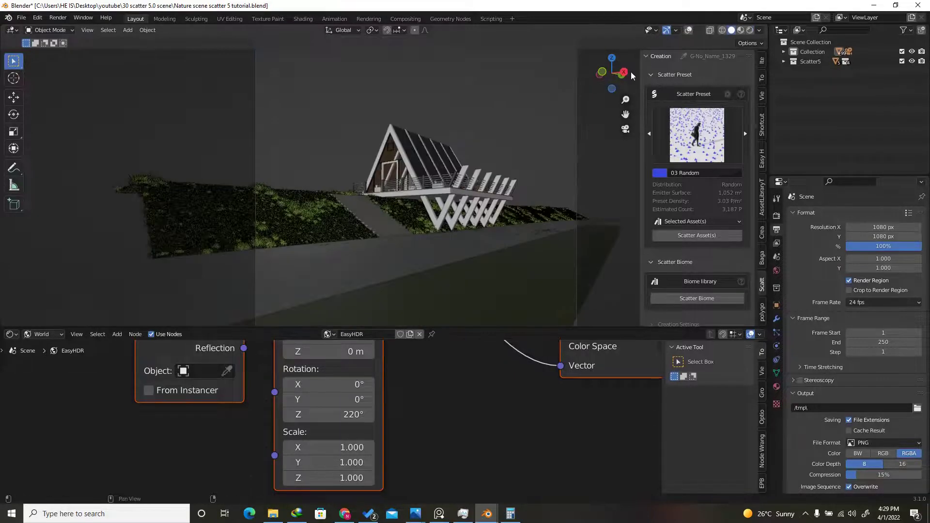
drag(618, 78, 658, 95)
scroll(542, 135, down, 5)
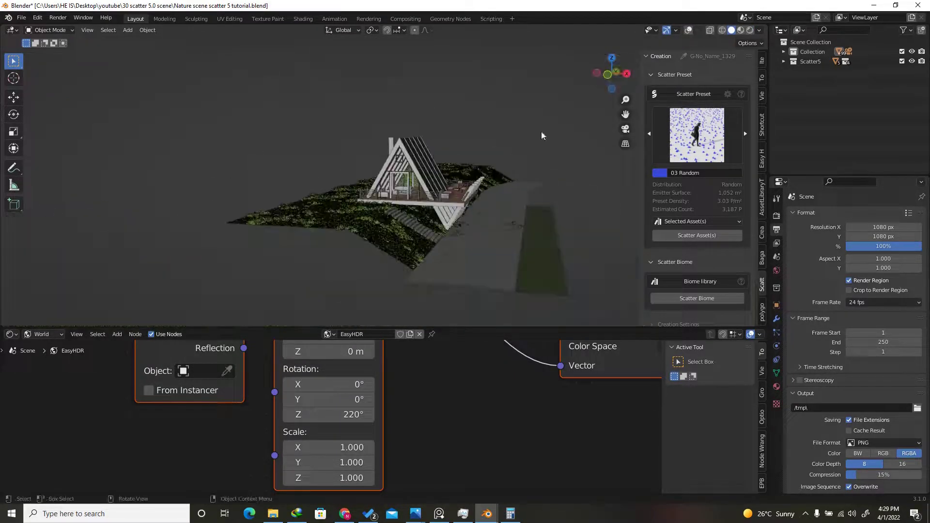
click(688, 30)
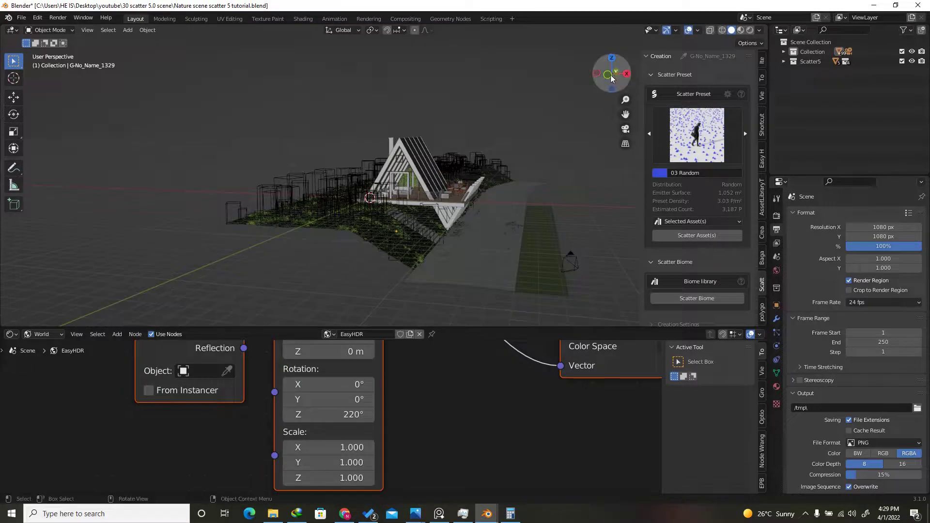
Select the narrow green strip along the road and make it the Scatter5 emitter in place of the hillside terrain.
drag(608, 80, 517, 285)
click(517, 285)
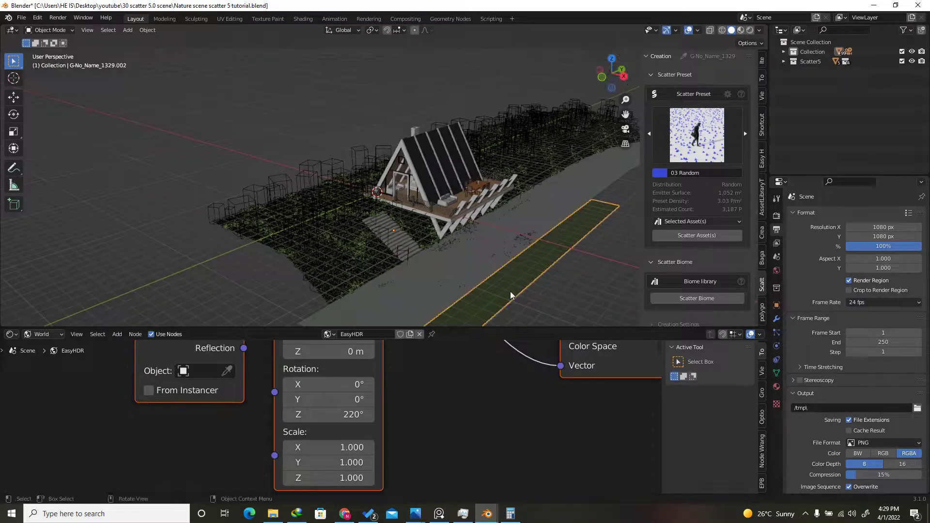
scroll(713, 250, down, 3)
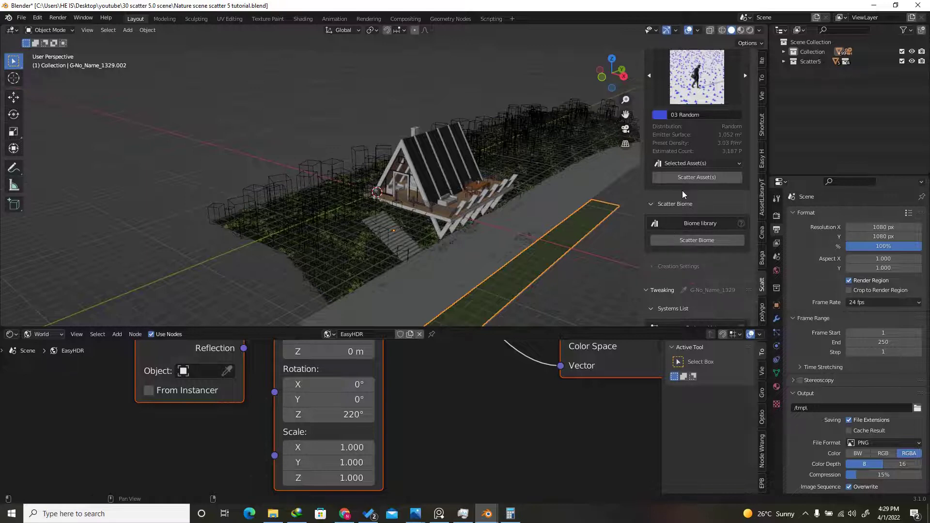
scroll(684, 194, up, 3)
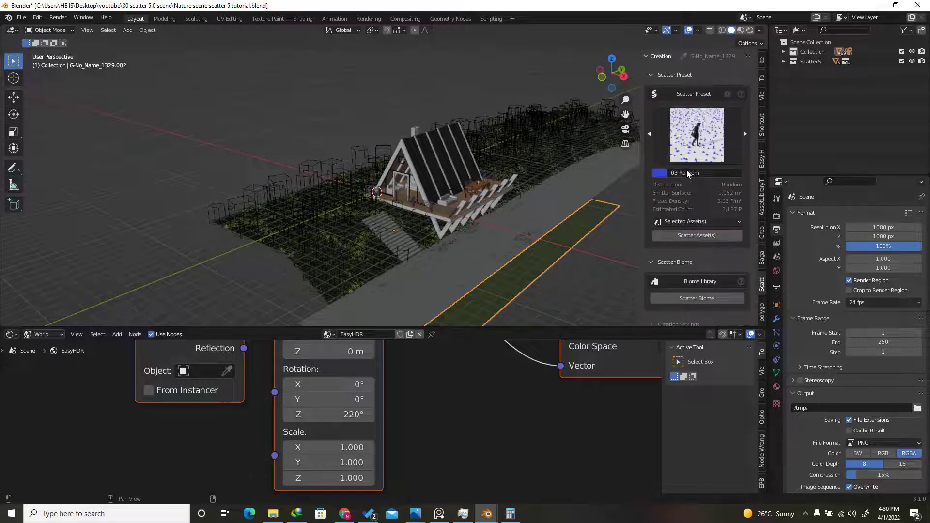
click(707, 56)
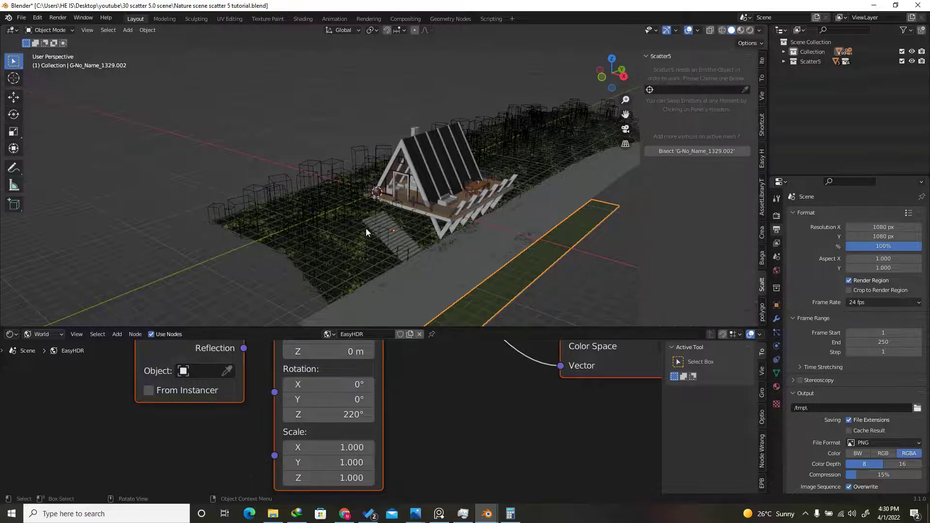
click(745, 91)
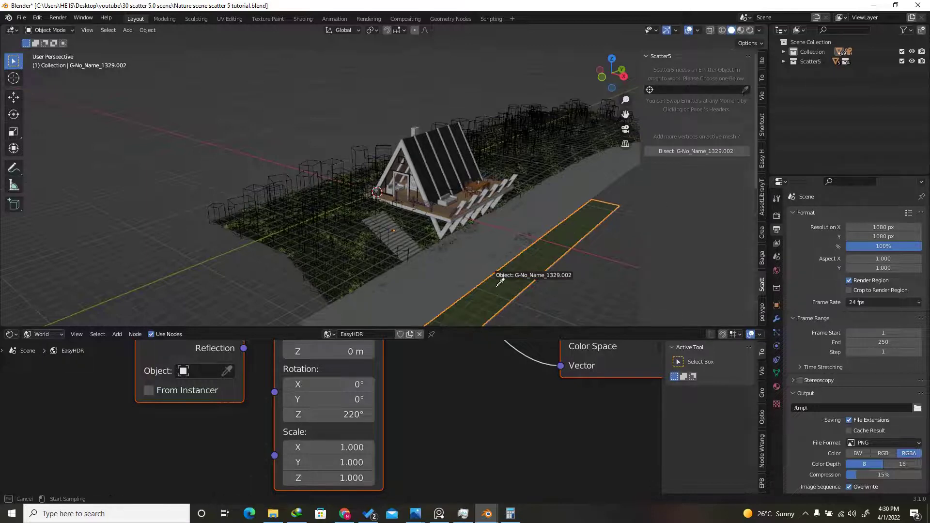
click(597, 267)
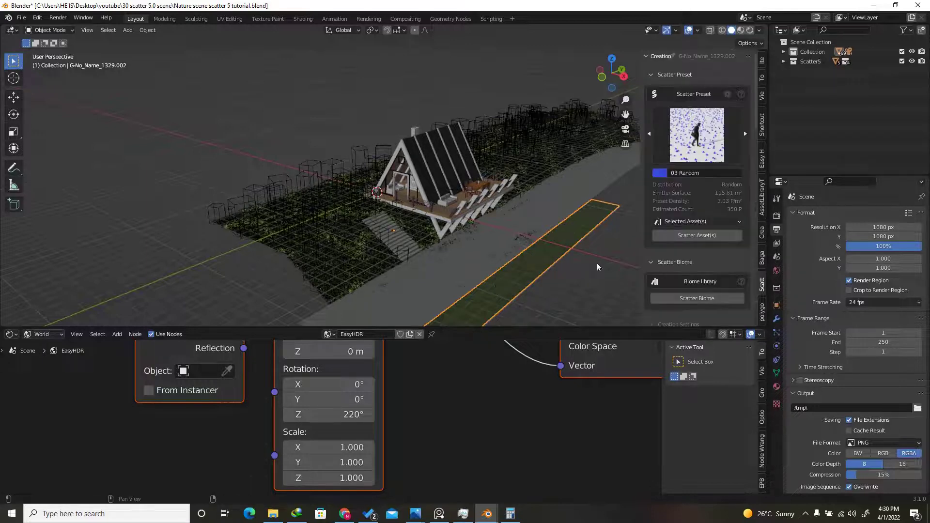
Choose the 03 Random scatter preset and turn the Shader Editor area back into an Asset Browser.
click(693, 149)
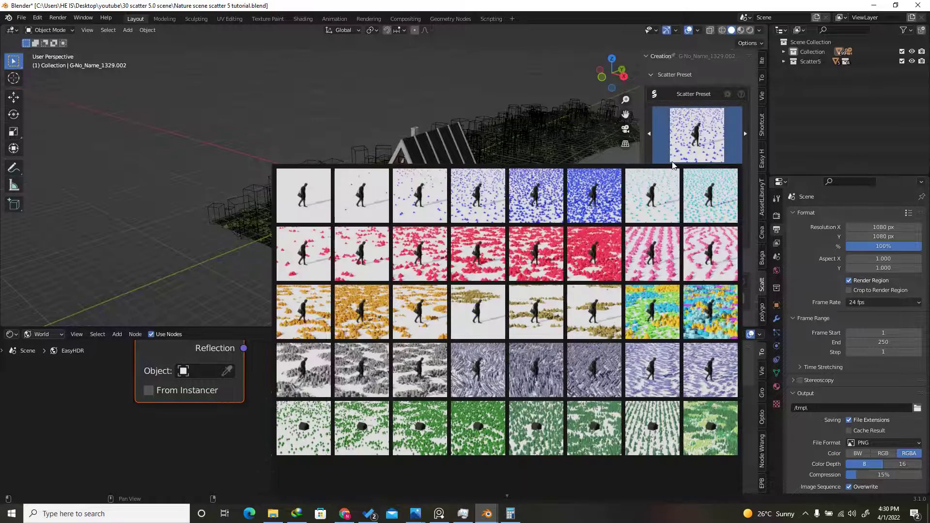
click(478, 199)
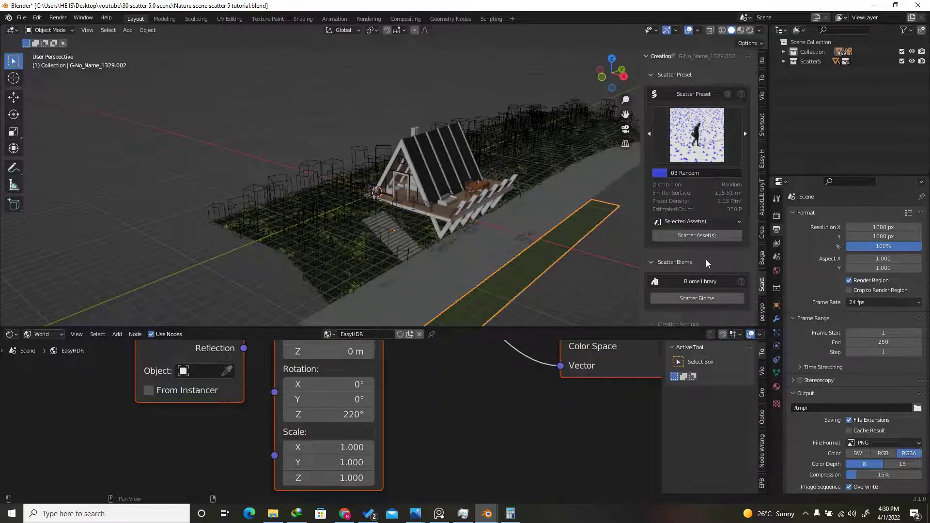
scroll(704, 253, down, 3)
click(11, 335)
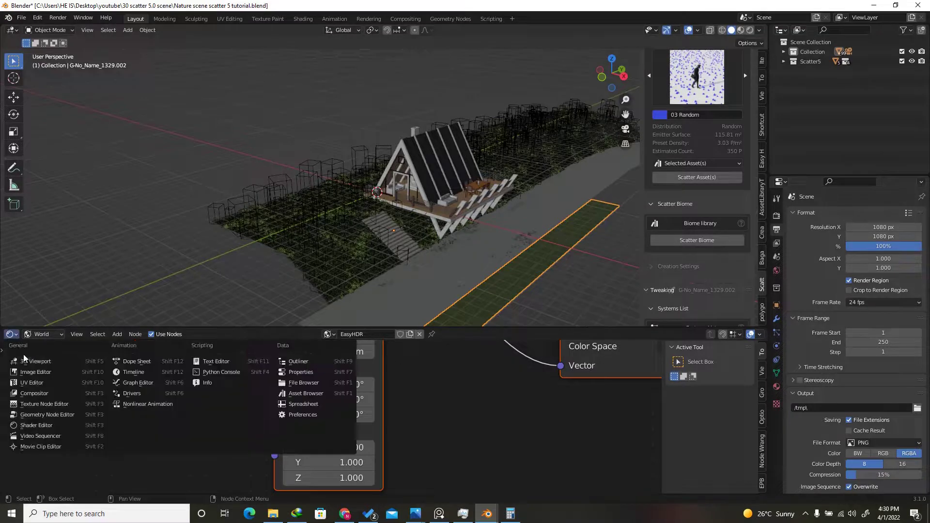
click(293, 394)
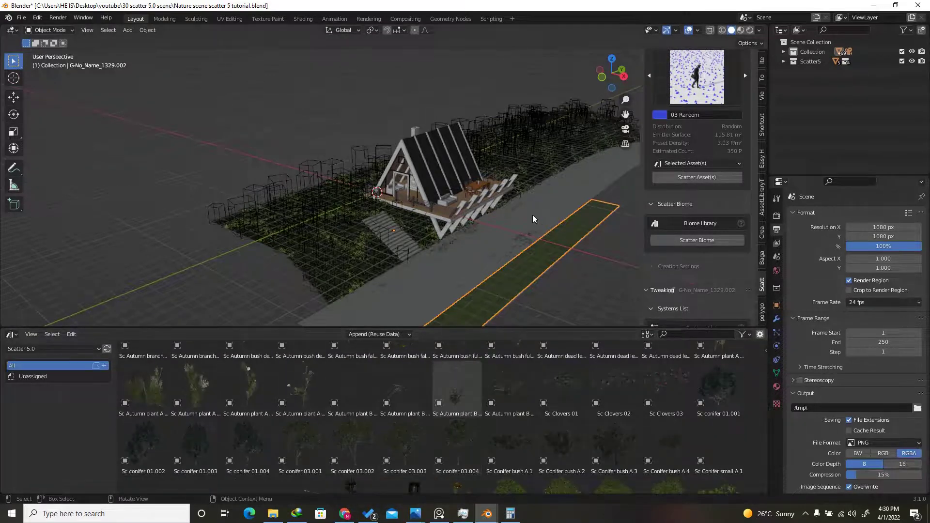
Scatter the Sc Grass Duo 02 asset over the roadside strip using the Selected Asset(s) method, and save the file.
scroll(533, 214, down, 3)
scroll(502, 288, up, 2)
scroll(522, 429, down, 5)
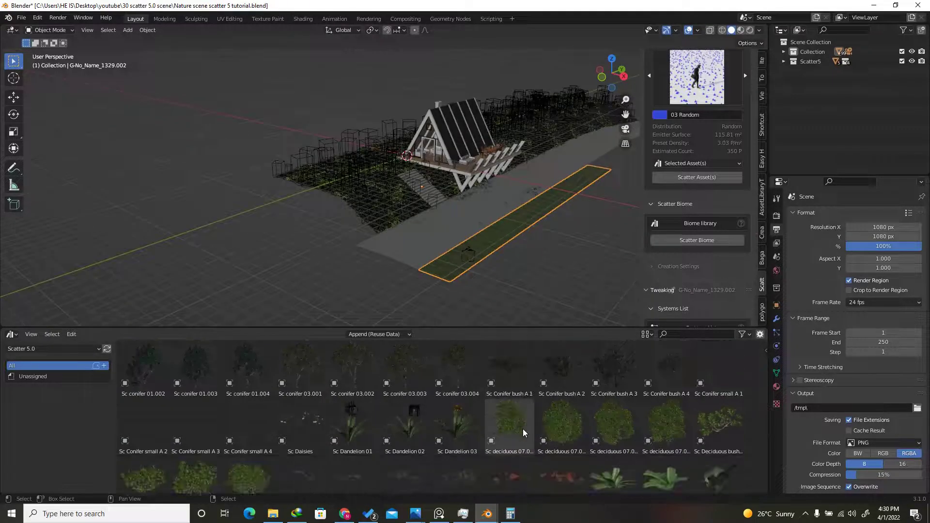
scroll(522, 429, down, 3)
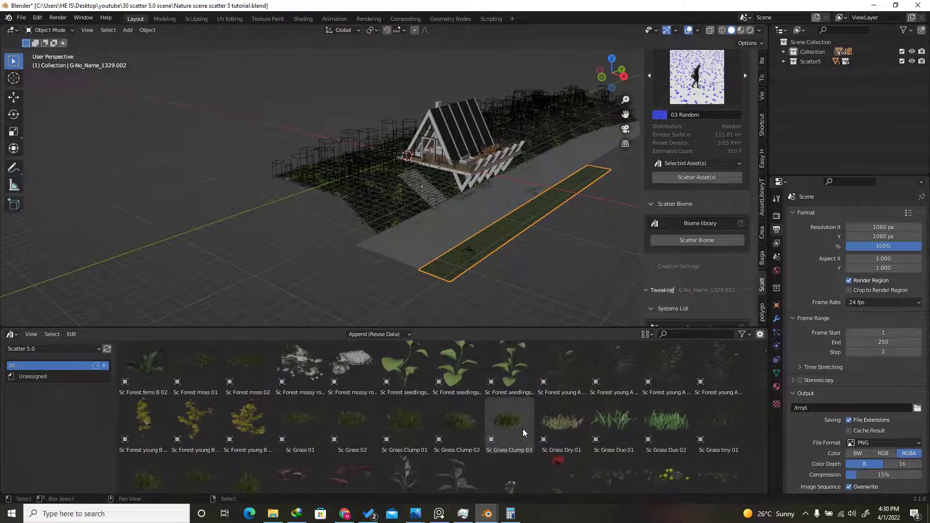
click(657, 426)
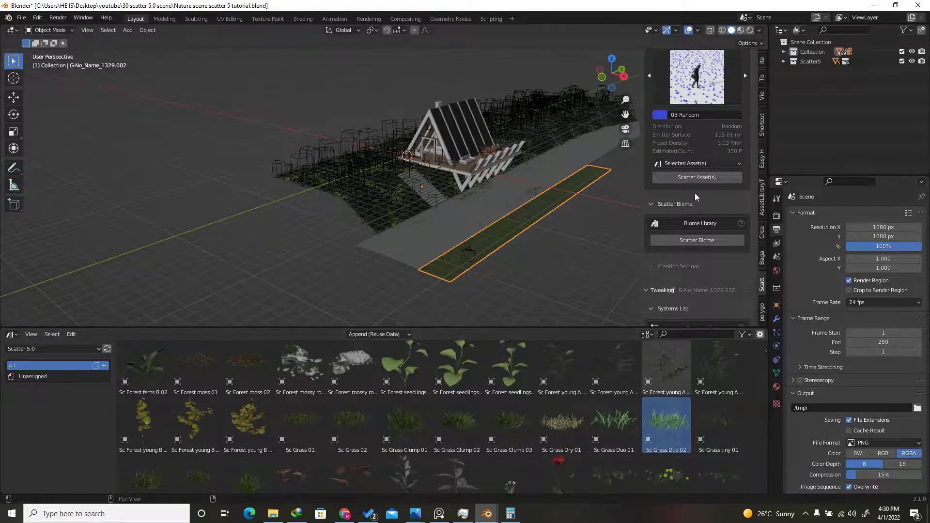
click(701, 164)
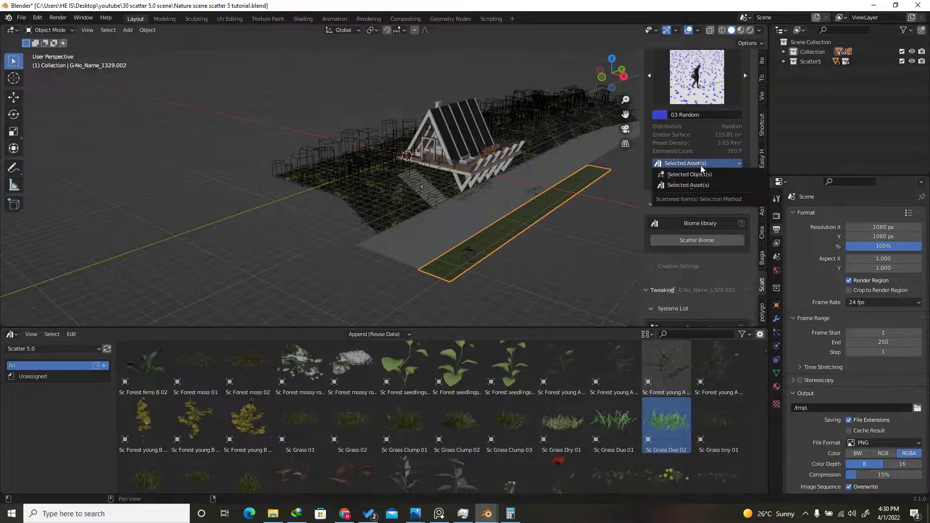
click(690, 185)
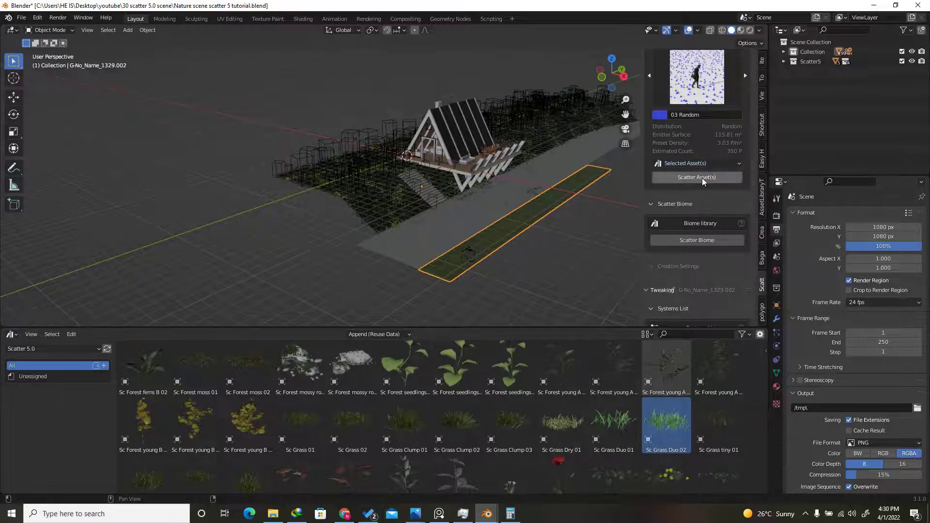
click(702, 178)
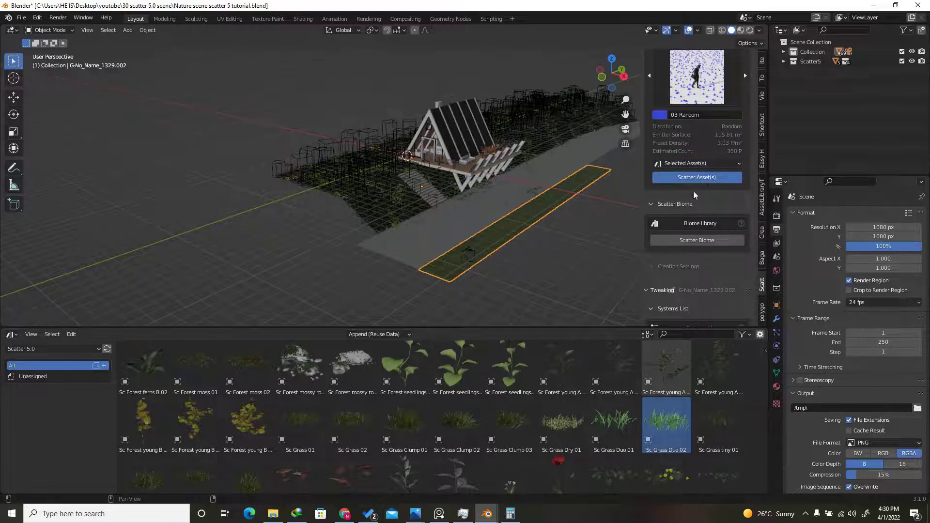
scroll(456, 273, up, 5)
scroll(456, 273, down, 2)
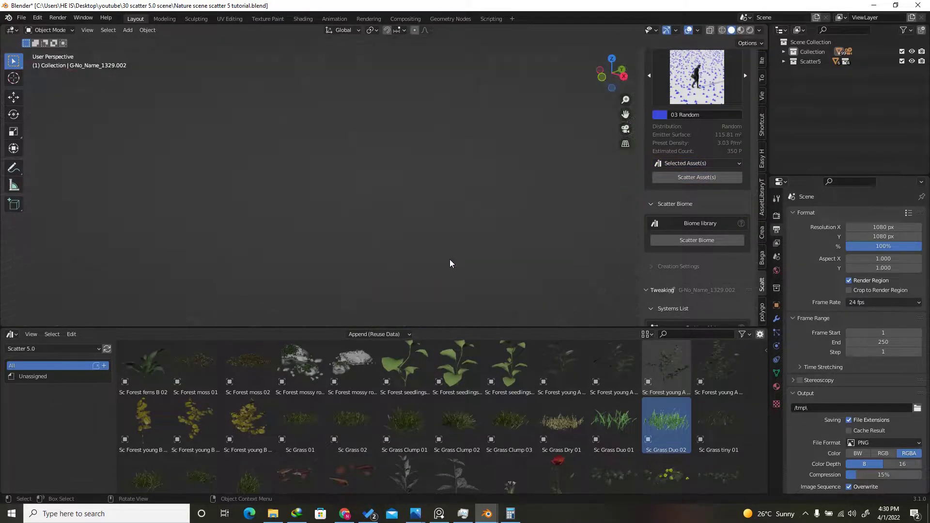
key(ctrl+s)
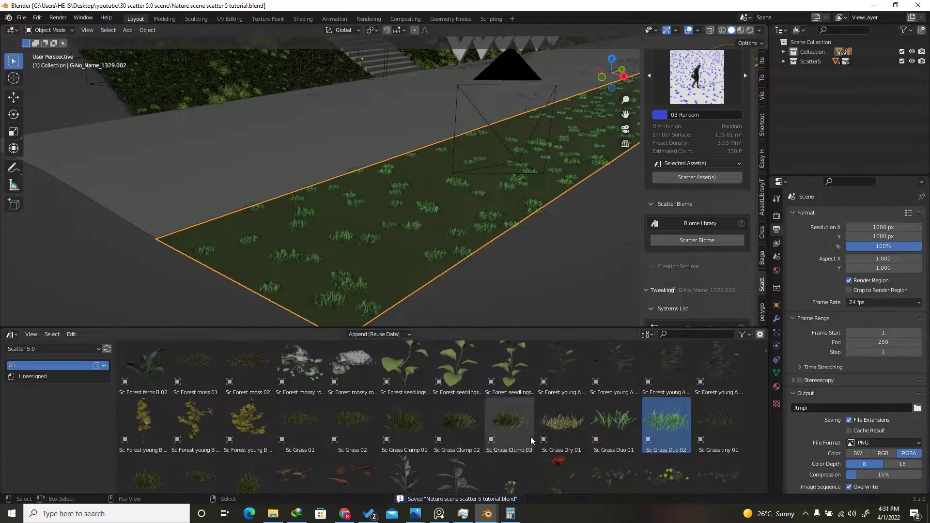
Scatter the Sc Grass Clump 01 asset over the roadside strip with the 05 Random preset.
click(405, 422)
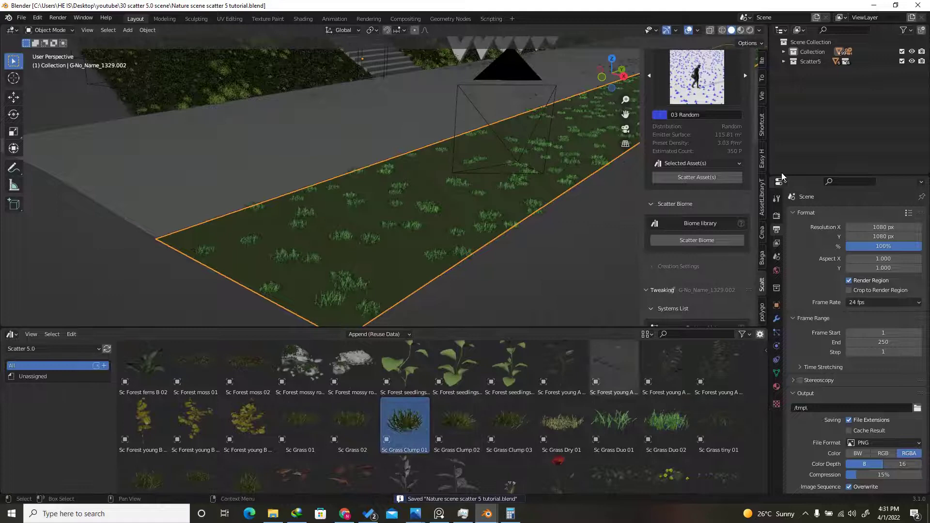
click(682, 76)
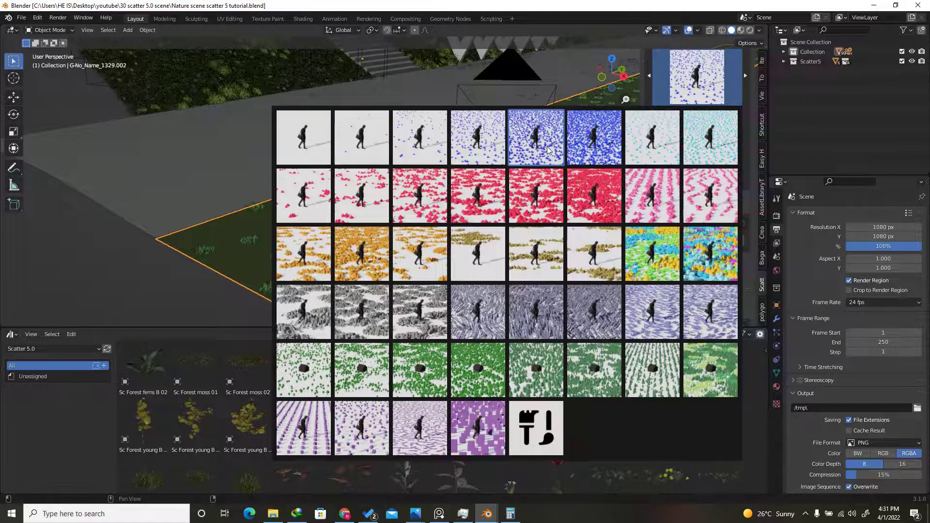
click(586, 149)
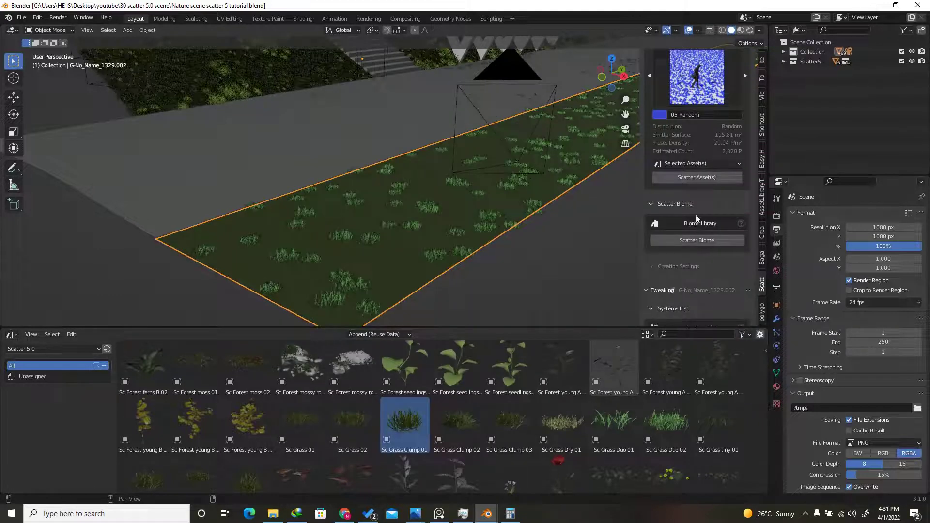
click(698, 177)
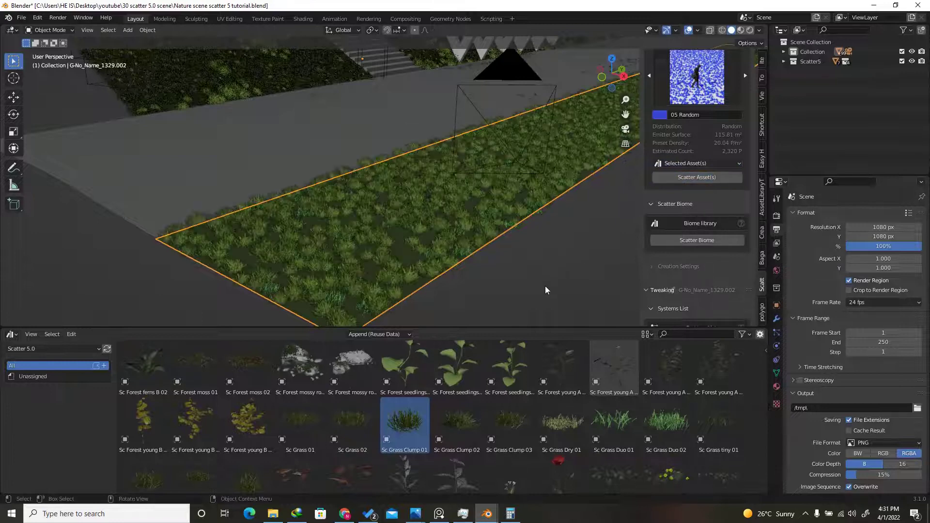
Scatter the first and third Sc Forest seedlings assets over the roadside strip with the 03 Random preset.
scroll(525, 442, down, 2)
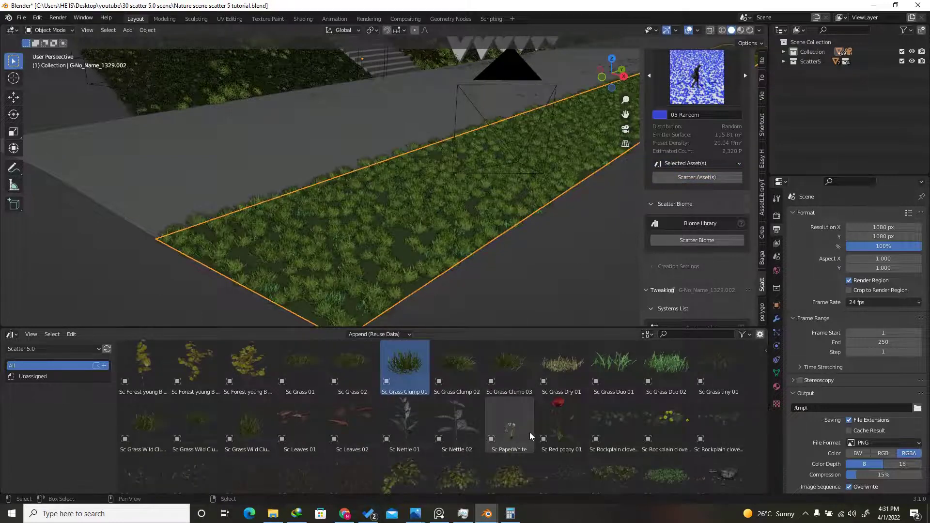
scroll(528, 439, up, 3)
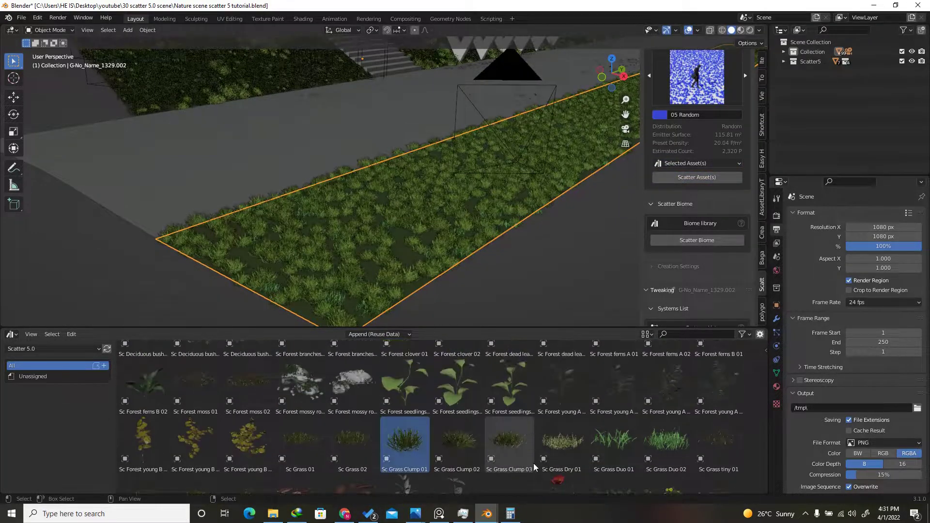
click(405, 386)
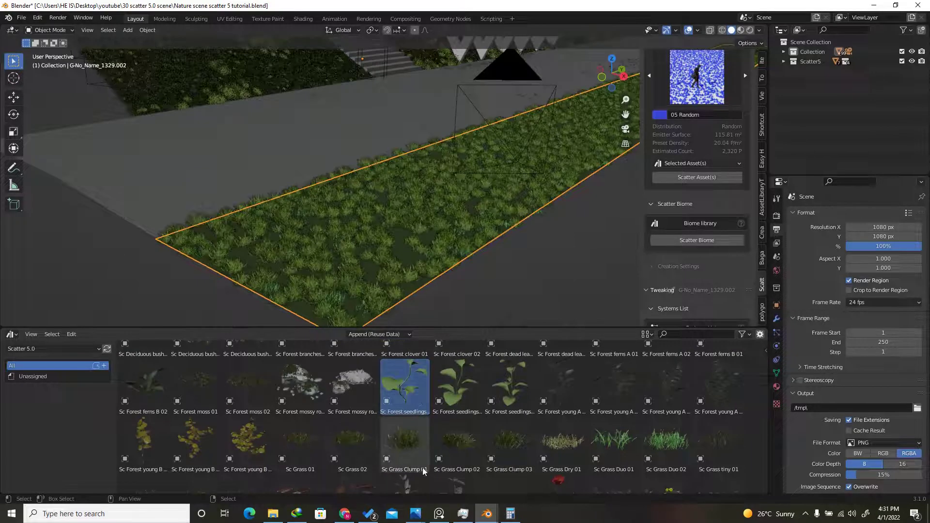
ctrl+click(521, 393)
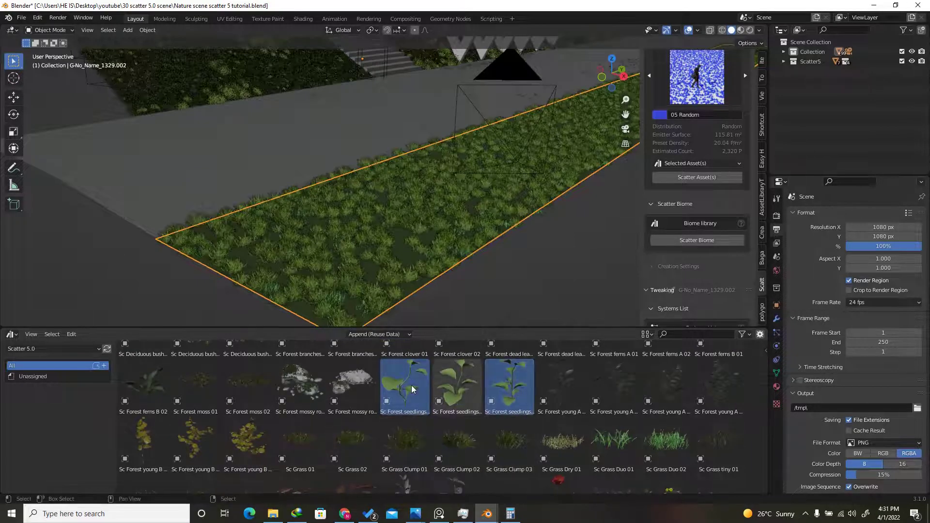
click(702, 93)
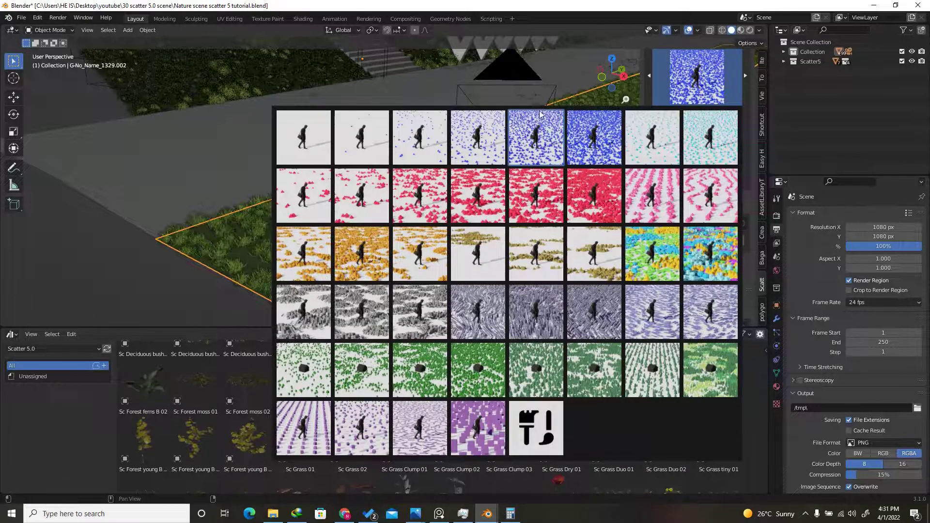
click(477, 134)
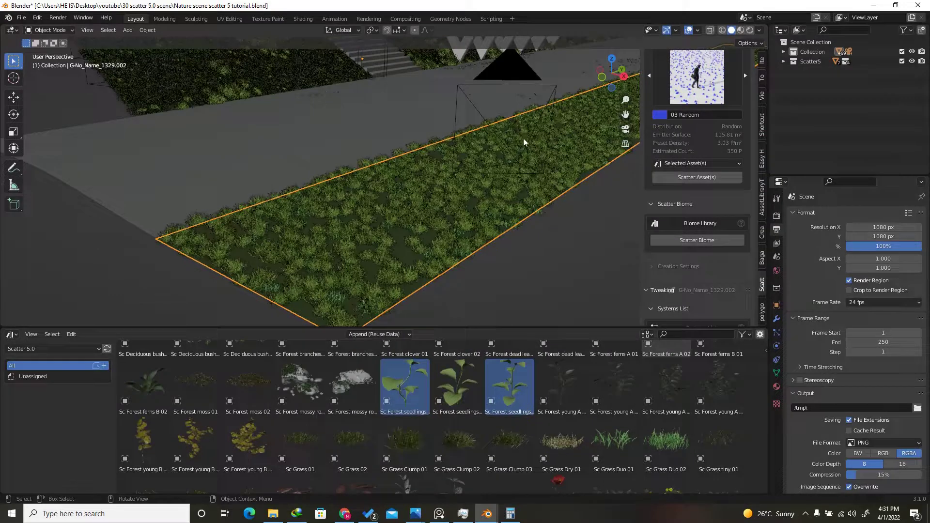
click(692, 178)
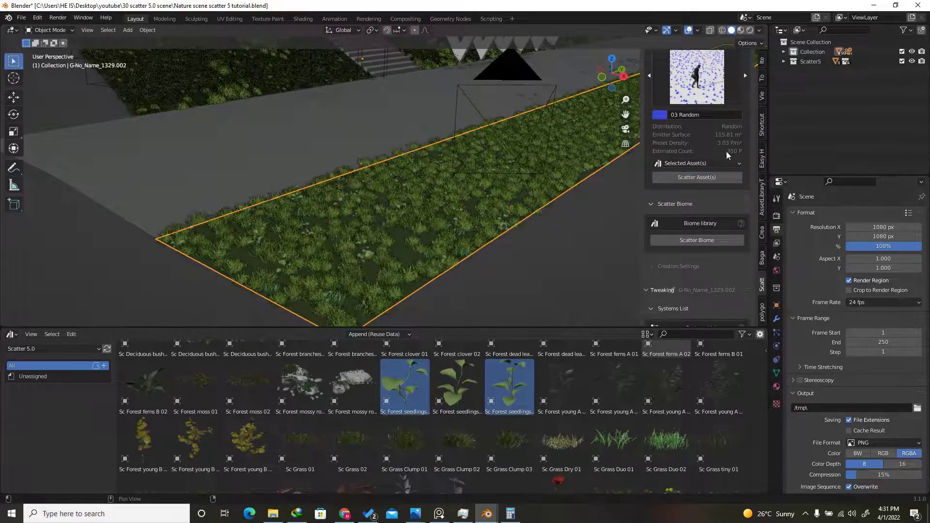
Change the color of the seedlings' scatter system, the last one in the Systems List, to red.
scroll(713, 225, down, 5)
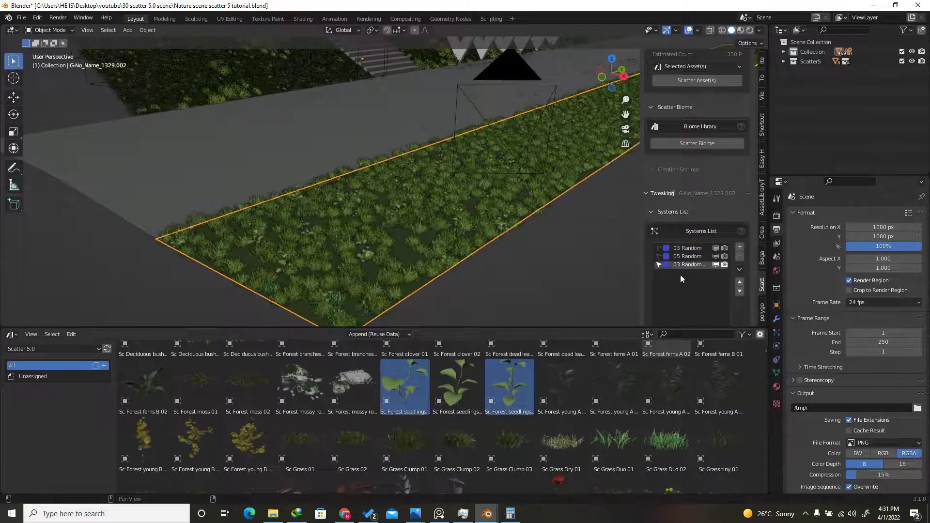
click(666, 265)
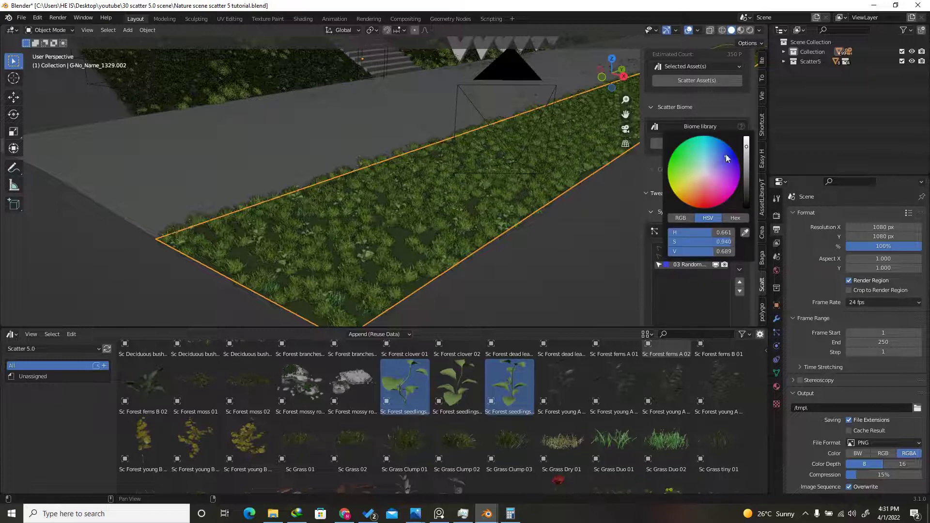
drag(695, 189, 703, 195)
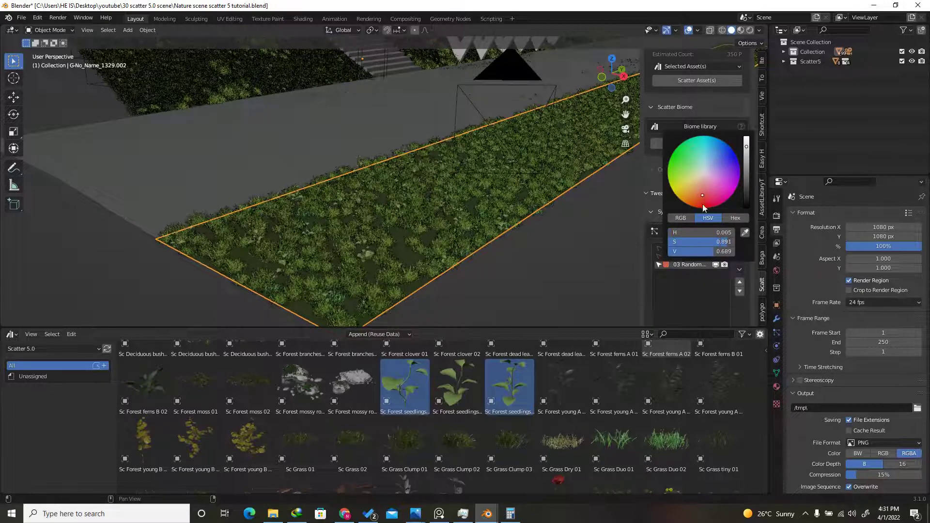
Recolor the 05 Random scatter system yellow, and rename the three systems in list order grass 1, grass 2 and seedlings.
click(666, 256)
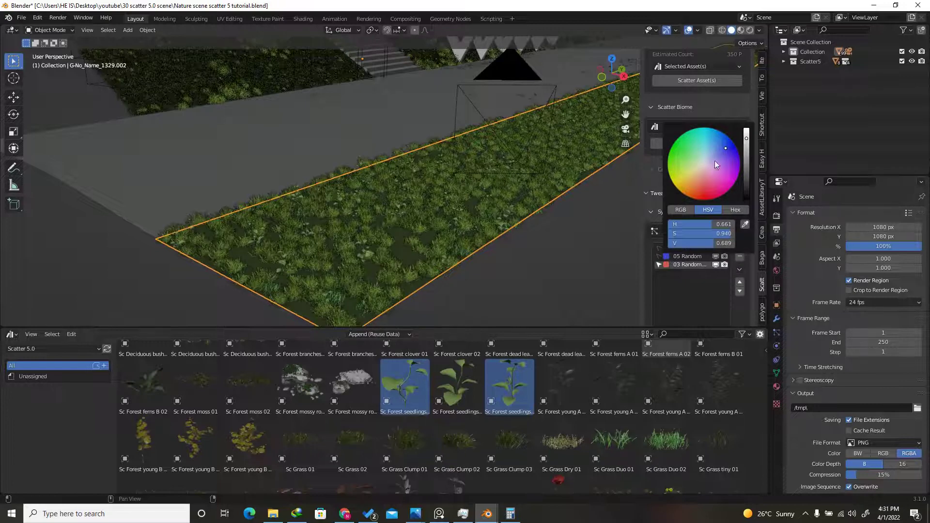
mouse_move(700, 174)
mouse_down()
mouse_move(691, 188)
mouse_move(684, 169)
mouse_up()
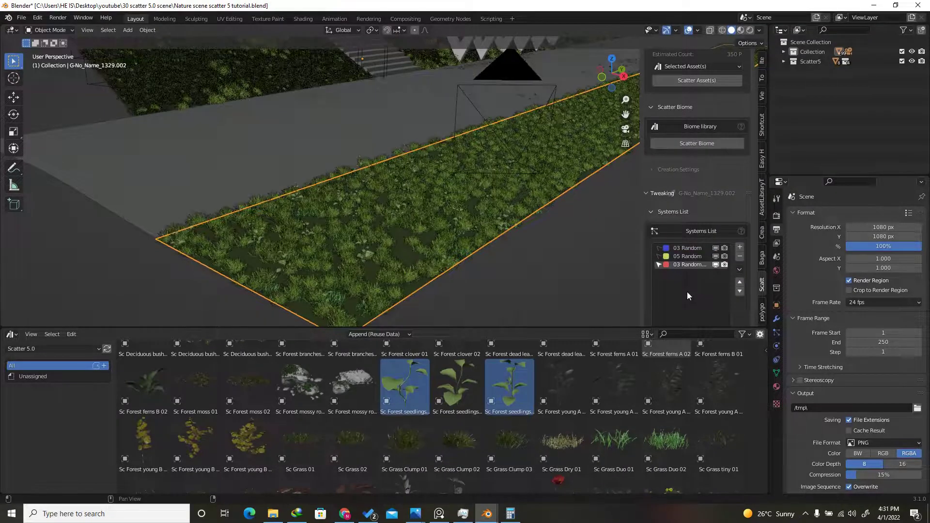
click(695, 247)
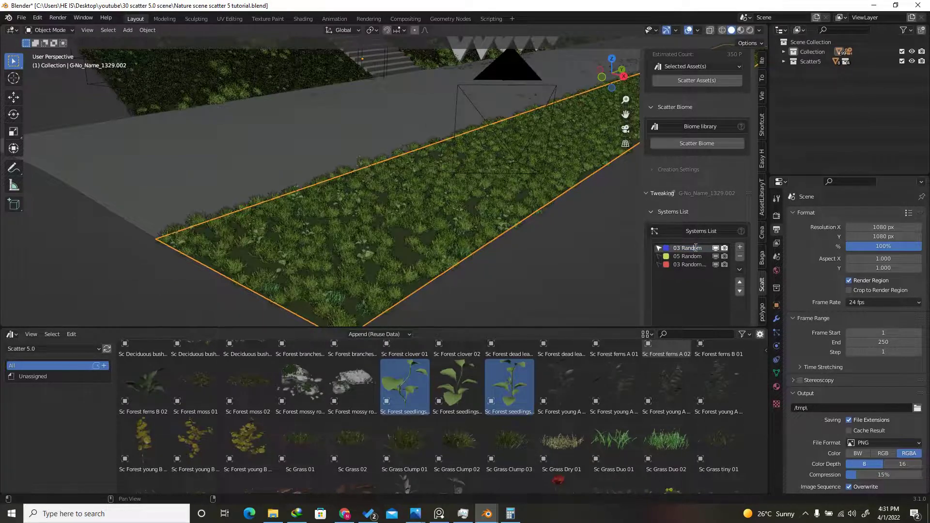
double_click(675, 248)
text(grass 1)
double_click(691, 257)
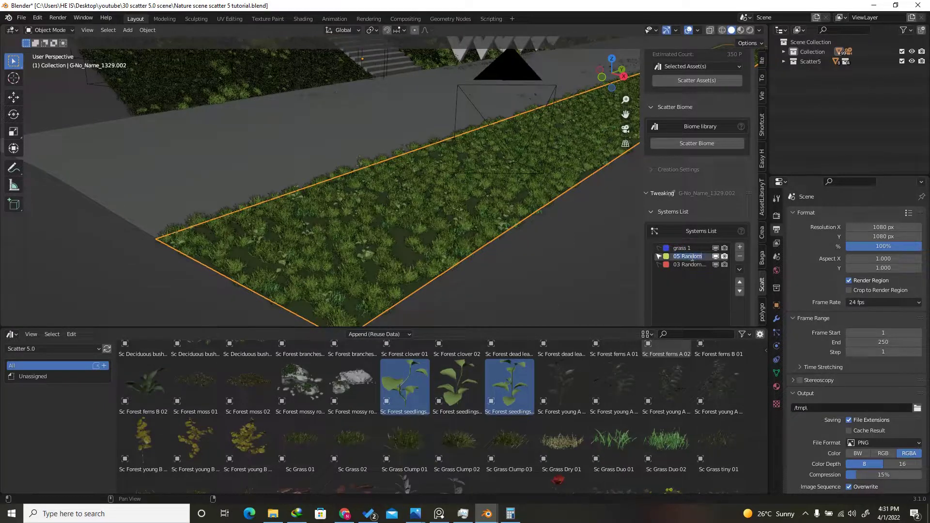
text(grass 2)
click(693, 266)
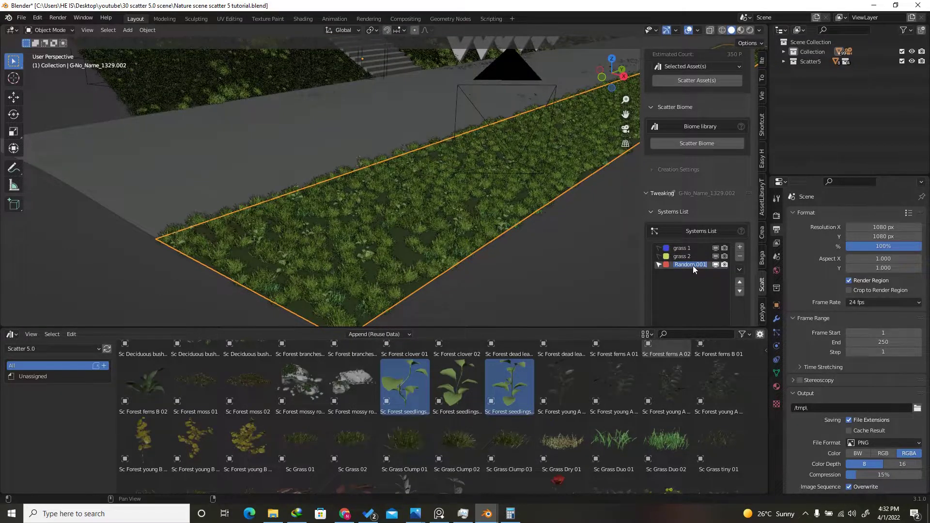
text(seedlings)
key(Return)
Scatter the two tall, tree-shaped Sc Winter conifer assets over the roadside strip with the 02 Random preset.
scroll(500, 433, down, 2)
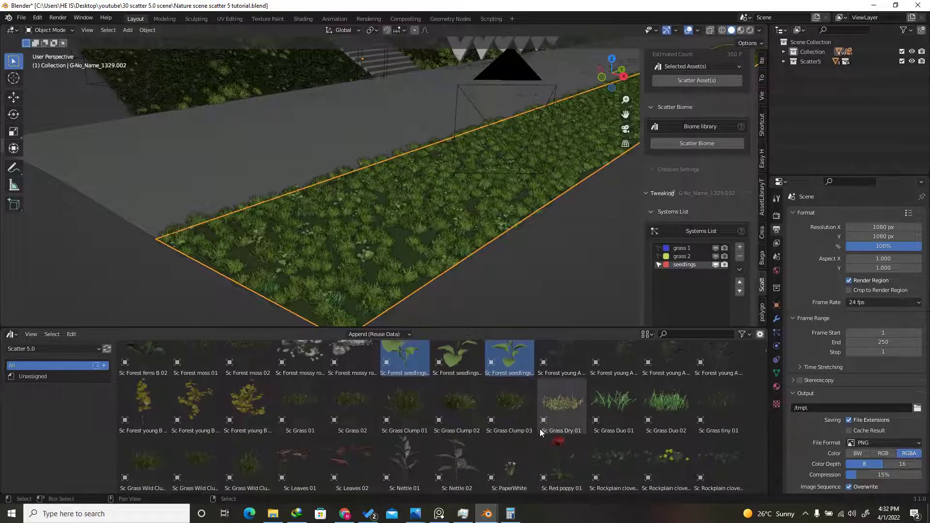
scroll(539, 429, down, 5)
scroll(539, 429, down, 6)
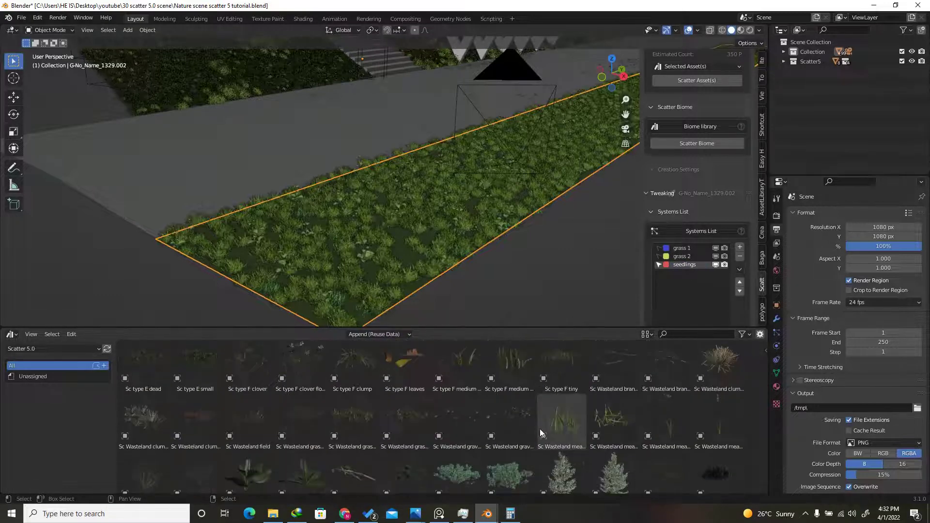
click(557, 393)
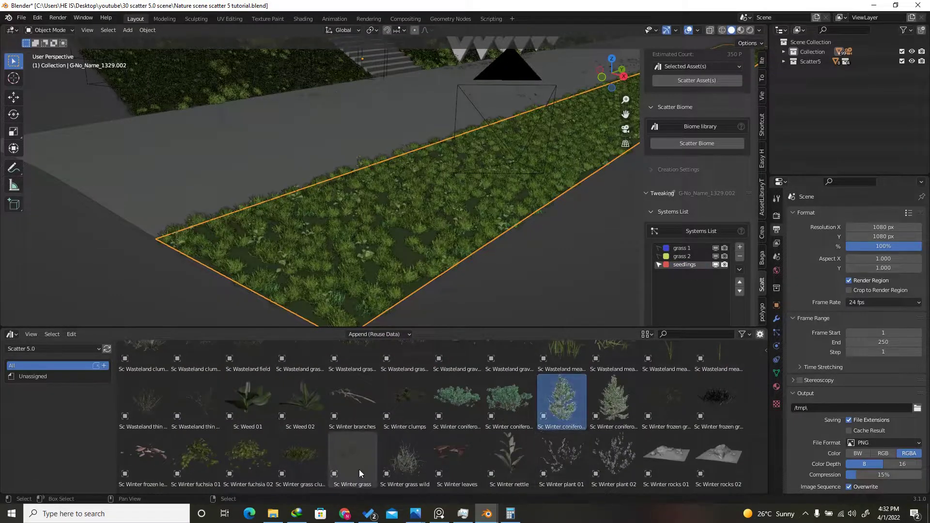
shift+click(615, 397)
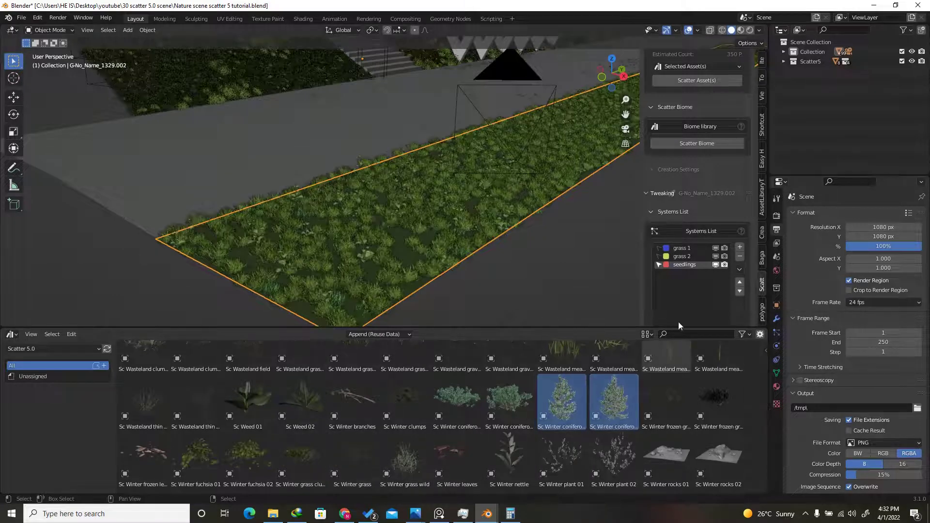
scroll(687, 222, up, 5)
click(690, 219)
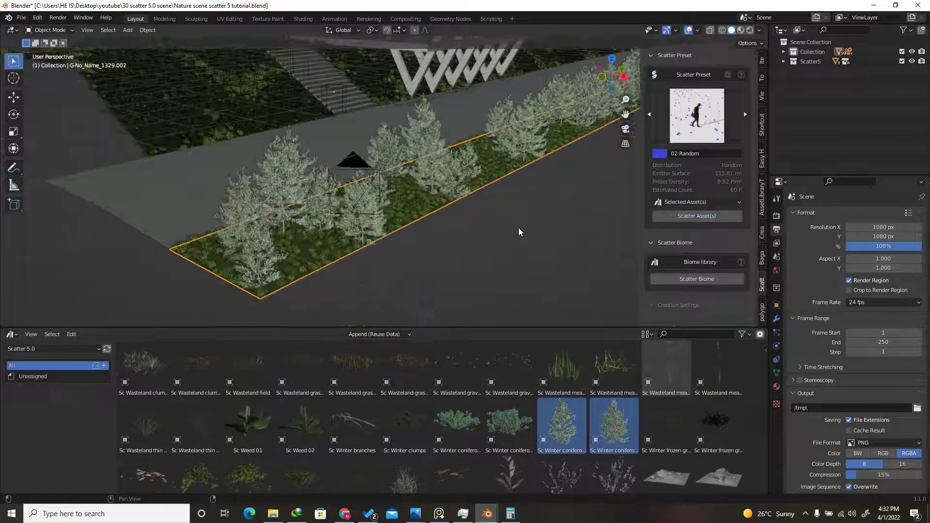
Rename the conifers' scatter system pines and change its color to green.
scroll(458, 276, down, 4)
scroll(411, 273, up, 3)
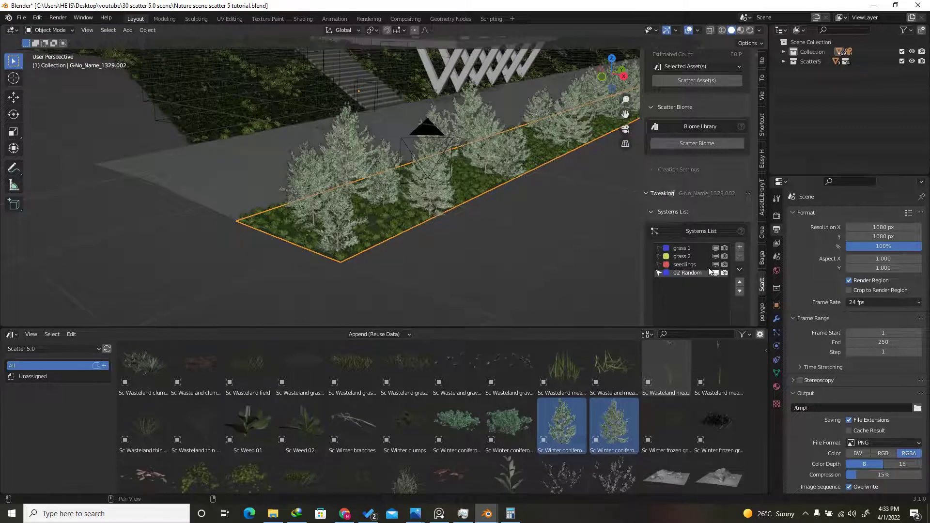
scroll(696, 242, down, 3)
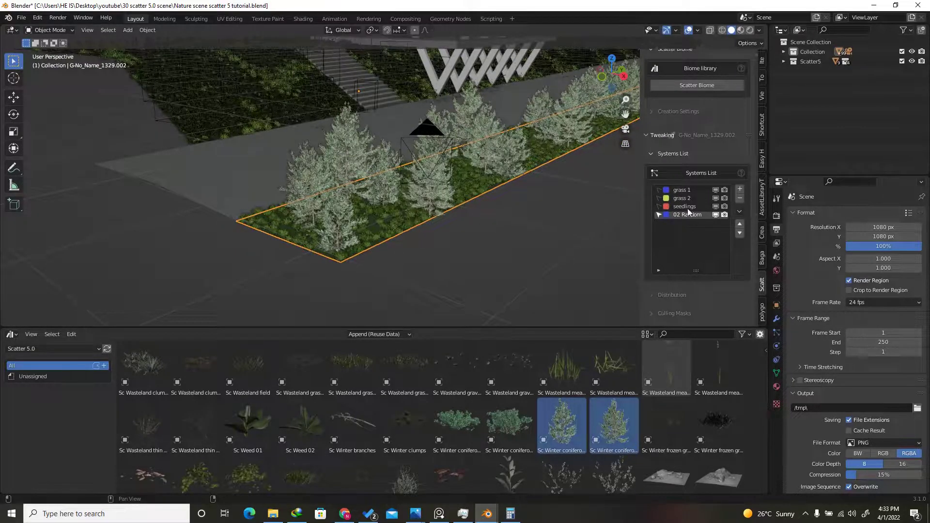
double_click(688, 215)
text(pines)
key(Return)
click(667, 214)
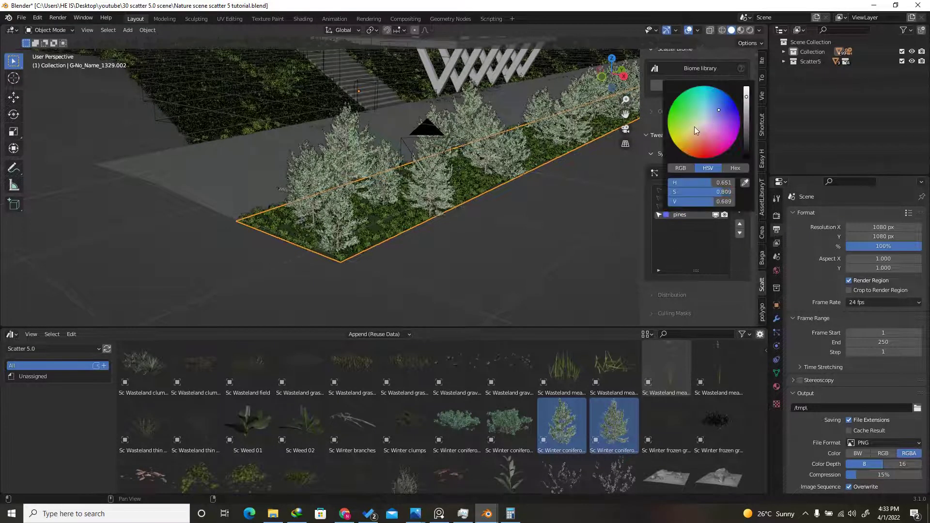
drag(694, 127, 688, 130)
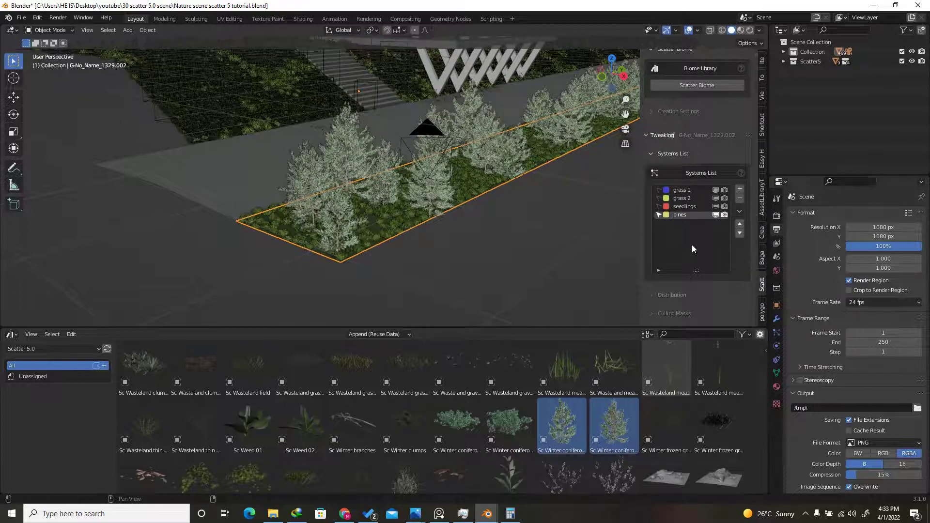
scroll(692, 249, down, 1)
click(666, 196)
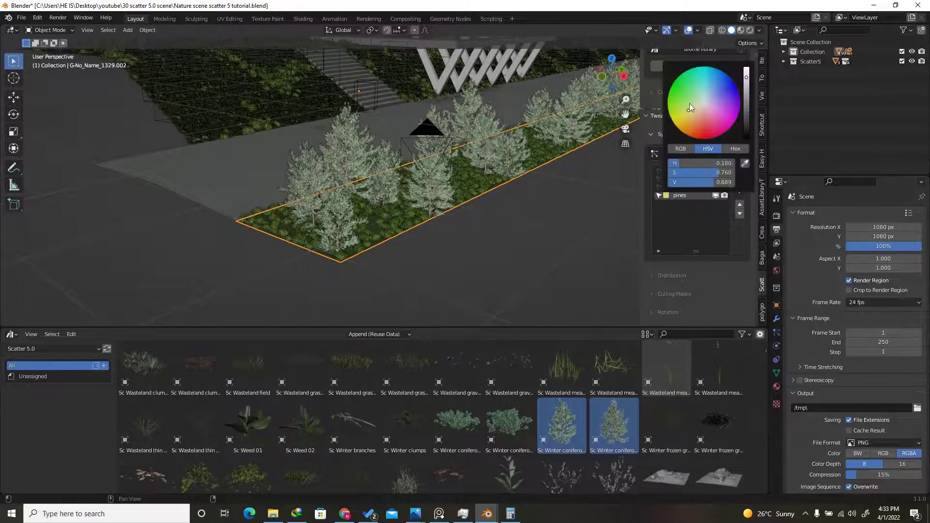
drag(690, 107, 687, 89)
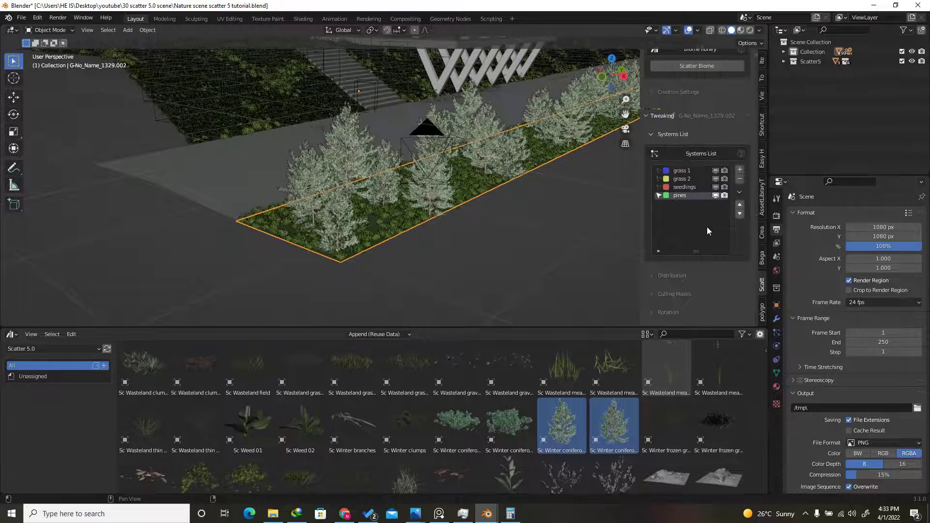
Set the pines system's distribution density to 0.1 particles/m² and randomize its seed for a different tree placement.
scroll(707, 227, down, 5)
click(671, 179)
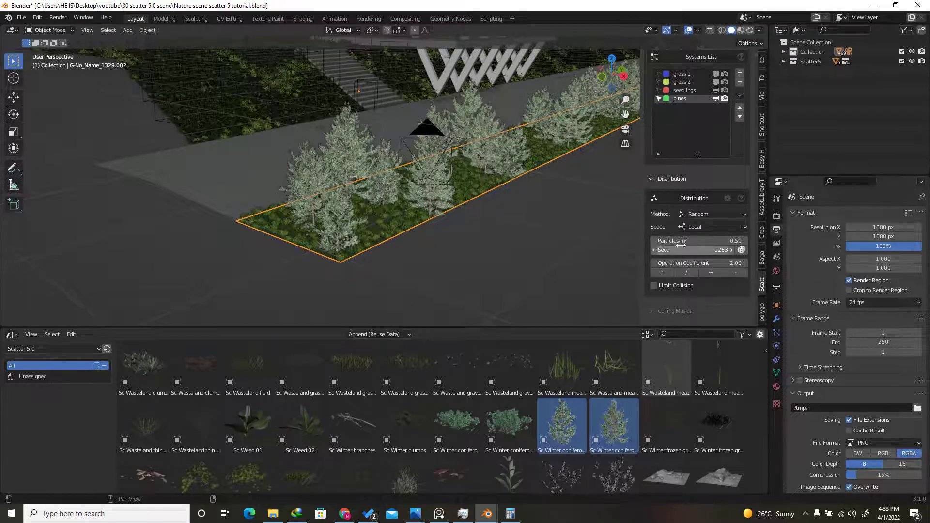
click(719, 239)
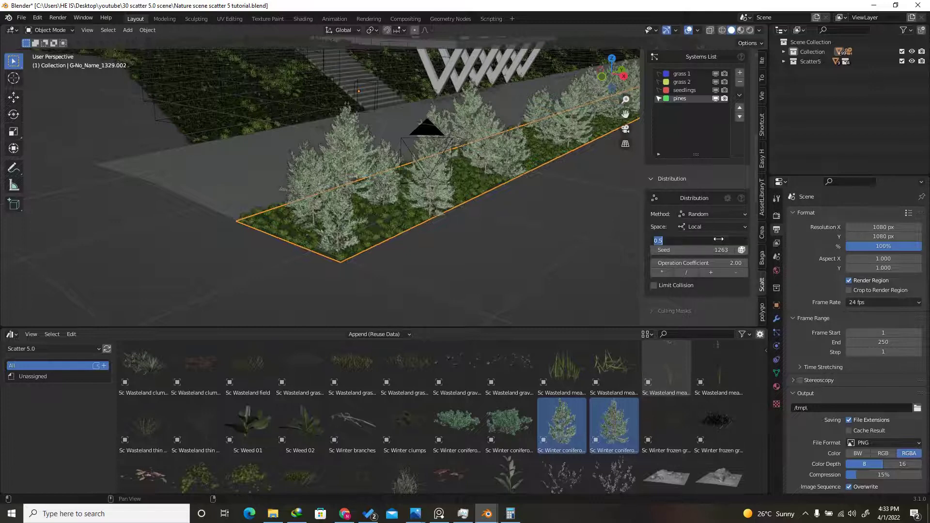
text(0.1)
key(Return)
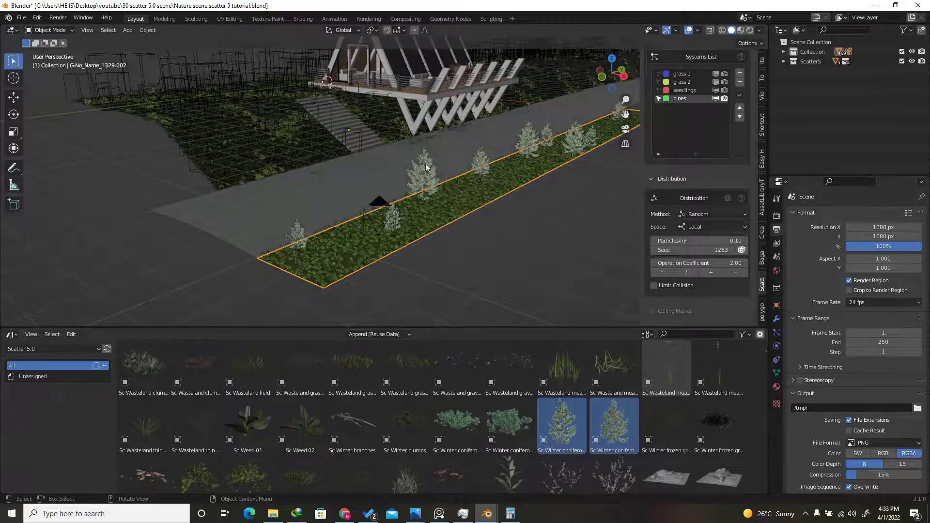
click(745, 251)
click(745, 251)
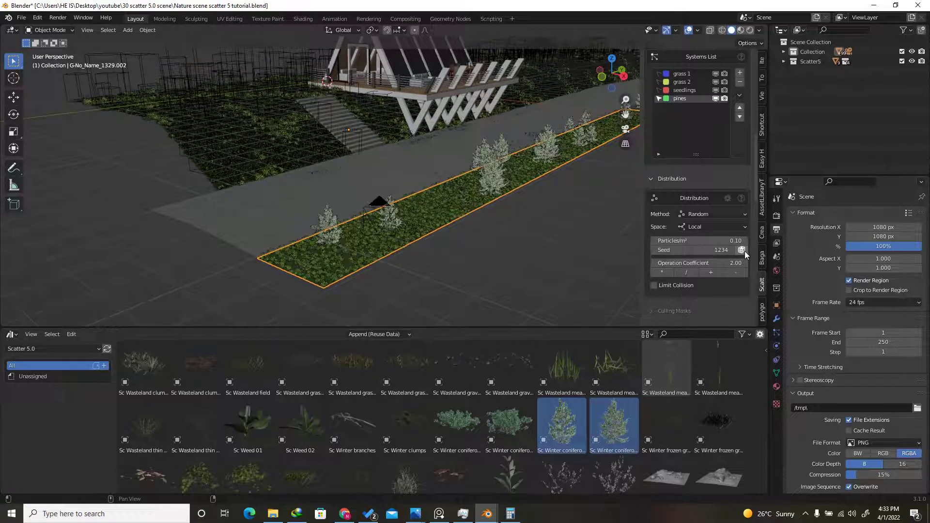
Remove all four scatter systems, grass 1, grass 2, seedlings and pines, from the roadside strip.
scroll(699, 226, down, 6)
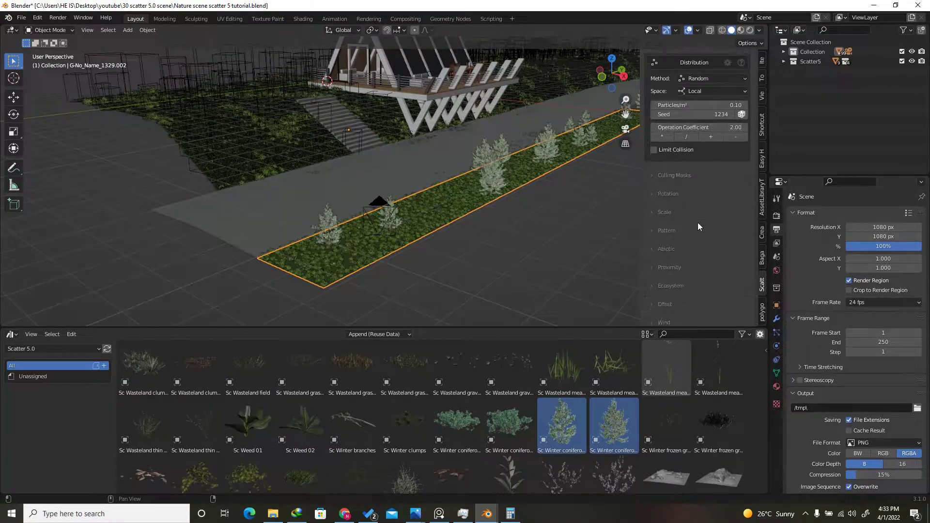
scroll(688, 218, down, 4)
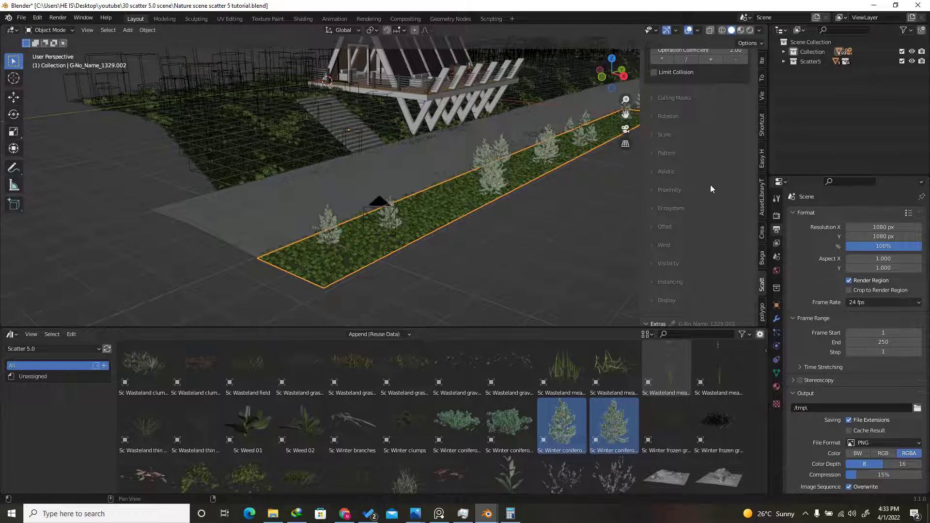
scroll(710, 184, up, 3)
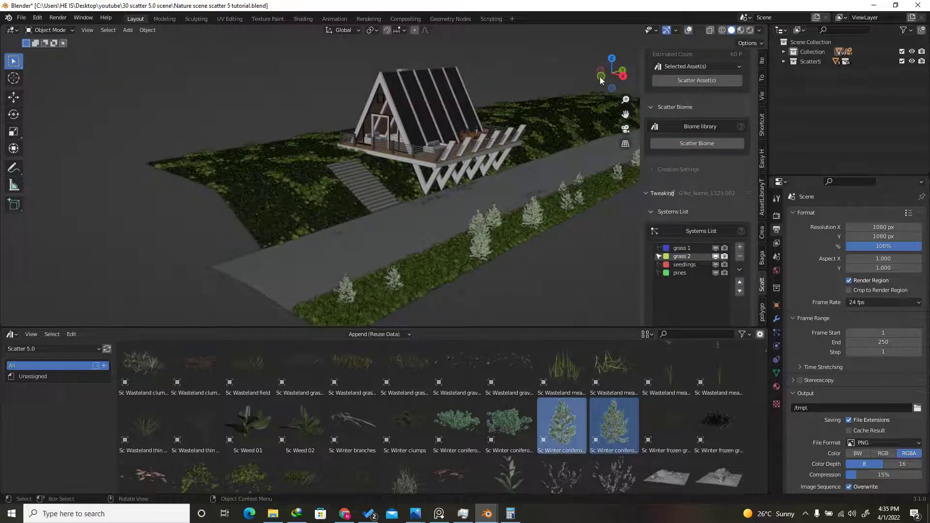
mouse_move(601, 75)
mouse_down()
mouse_move(619, 73)
mouse_move(610, 75)
mouse_up()
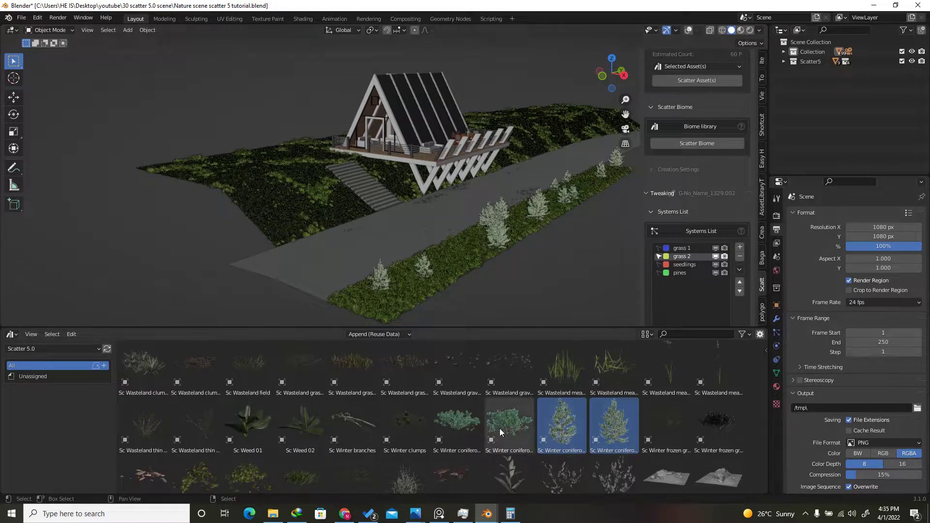
click(739, 256)
click(740, 257)
click(740, 257)
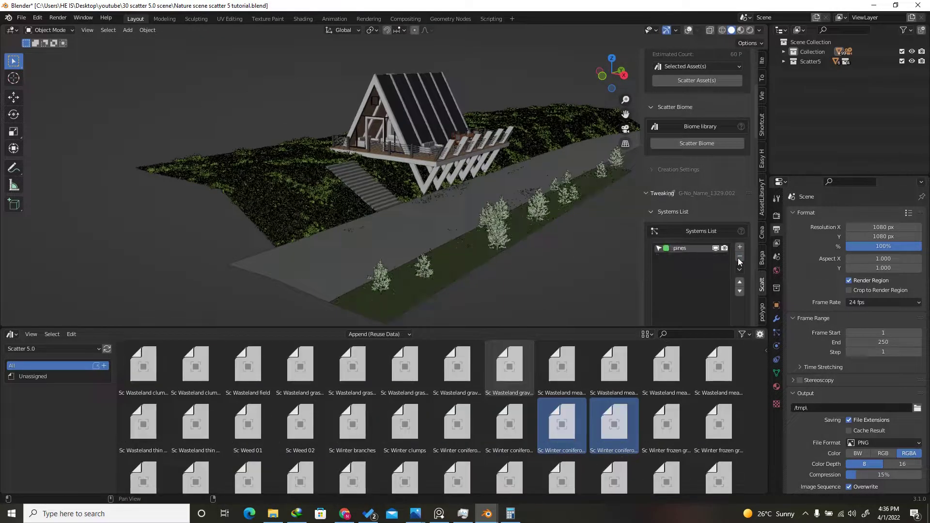
click(740, 257)
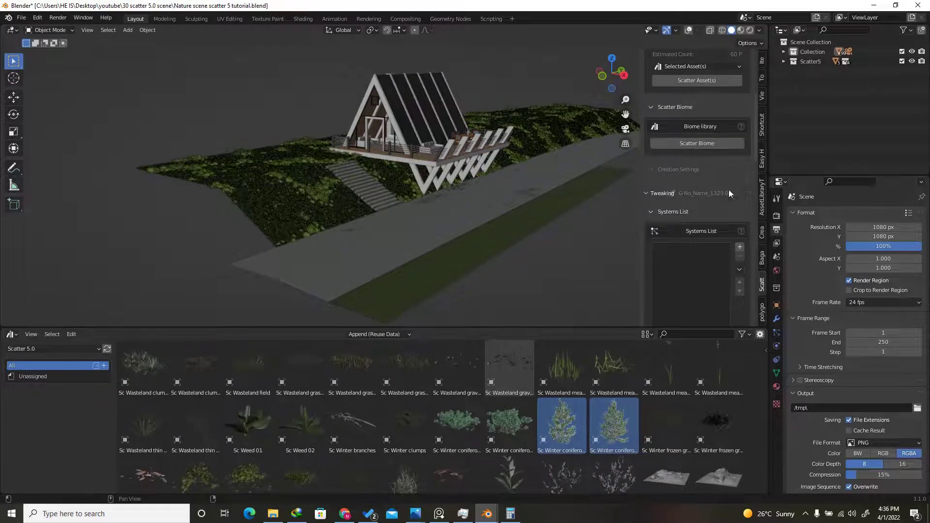
Scatter the Bushes 01 biome from the biome library over the roadside strip, and close the library window.
scroll(729, 189, up, 5)
click(698, 261)
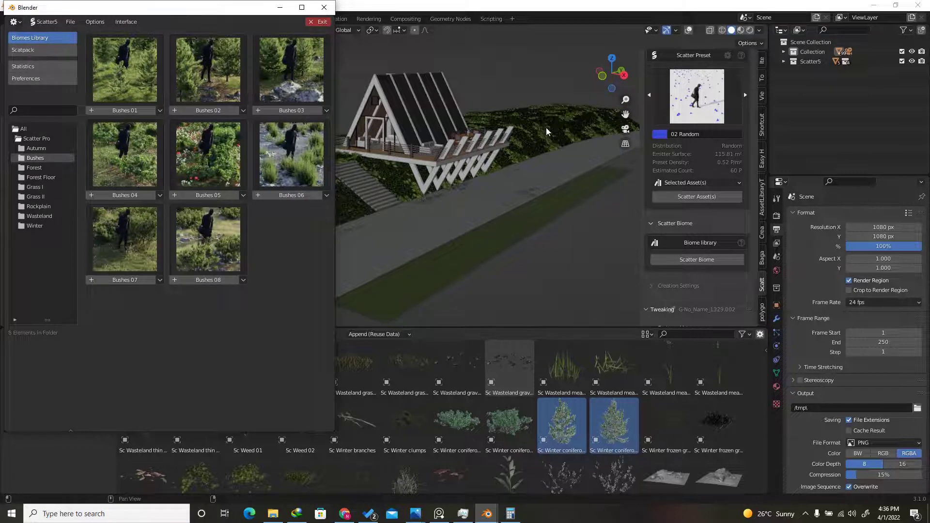
click(127, 111)
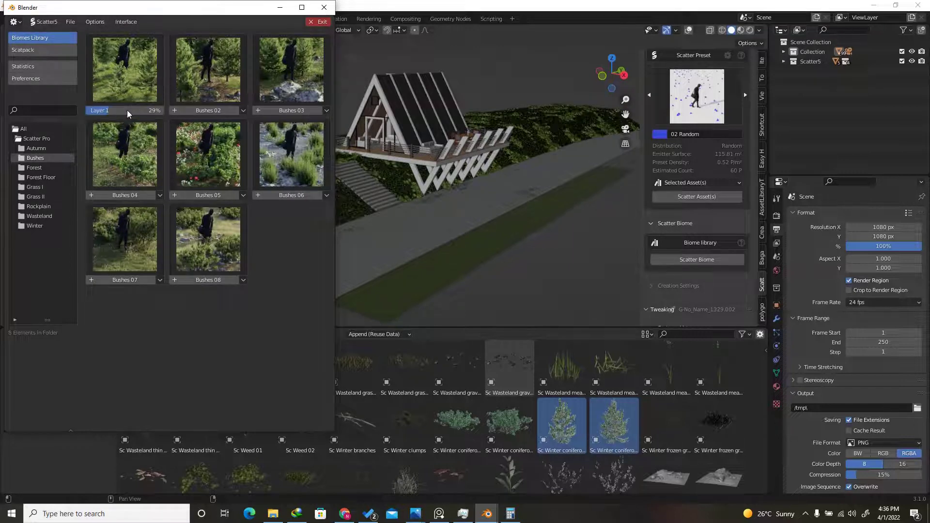
scroll(565, 170, down, 3)
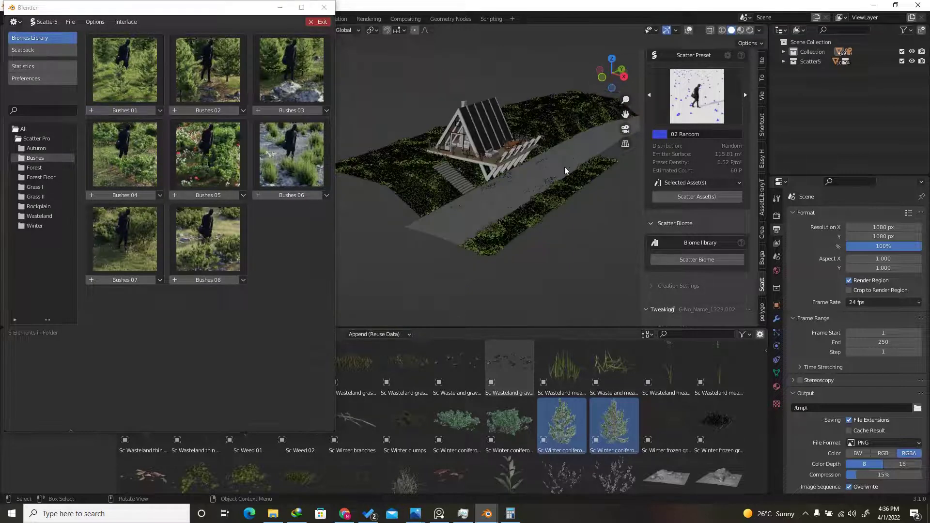
middle_drag(565, 170, 555, 202)
scroll(554, 202, up, 3)
click(324, 8)
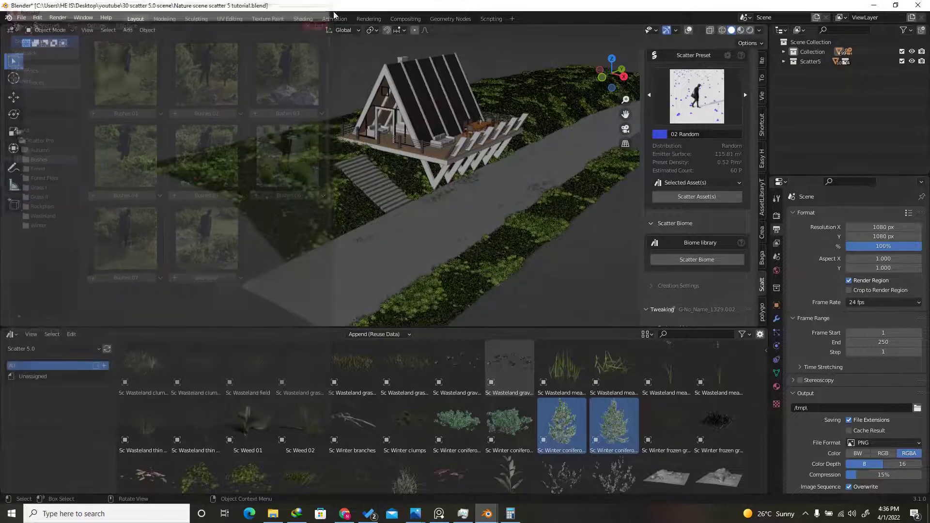
Show the viewport overlays and examine the tweaking settings of the roadside strip's Pine.001 system.
click(688, 30)
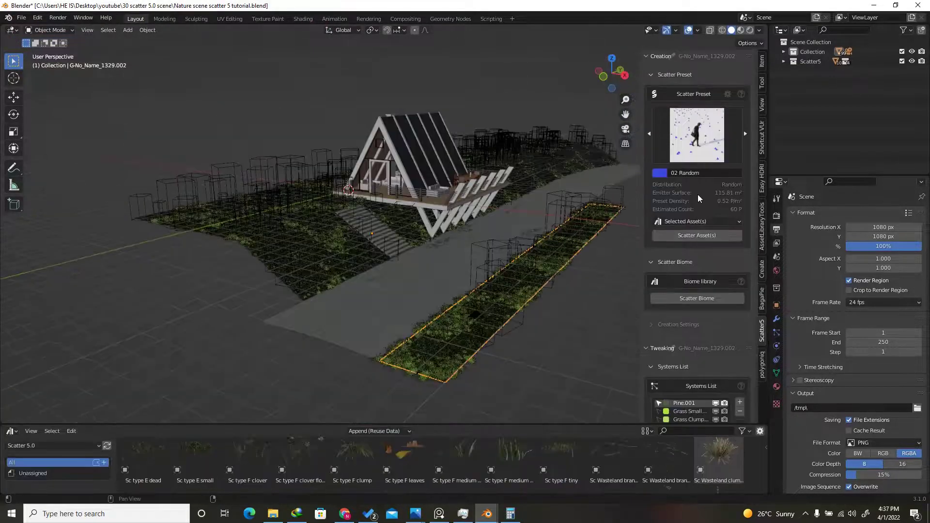
scroll(701, 324, down, 10)
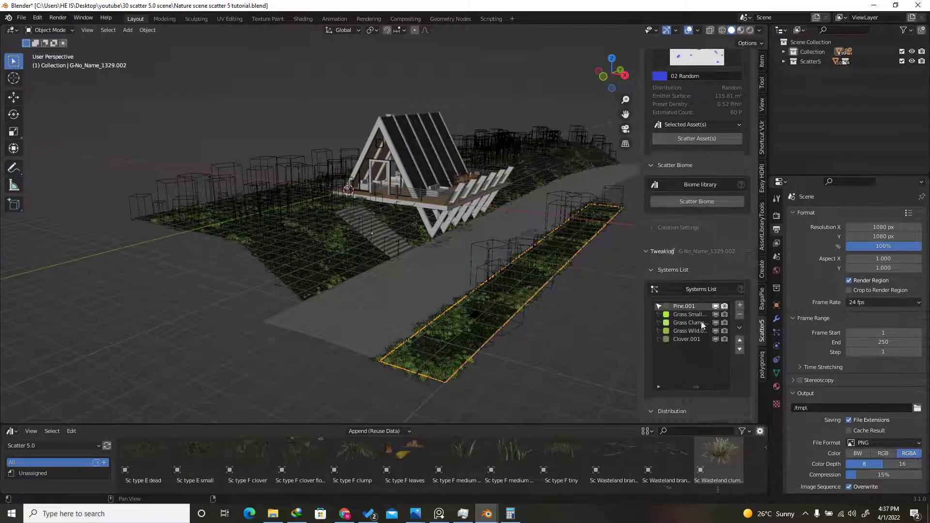
scroll(698, 191, down, 4)
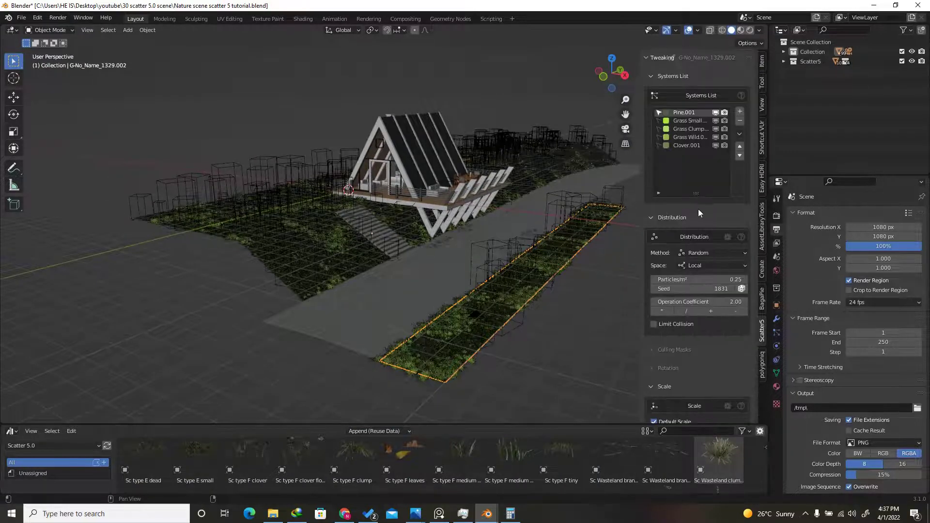
mouse_move(601, 78)
mouse_down()
mouse_move(590, 80)
mouse_move(605, 76)
mouse_up()
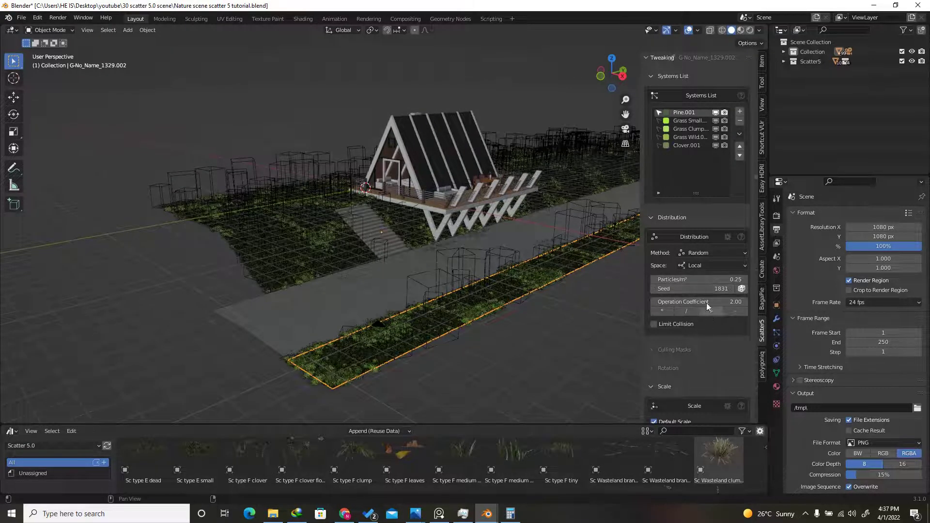
scroll(707, 304, down, 3)
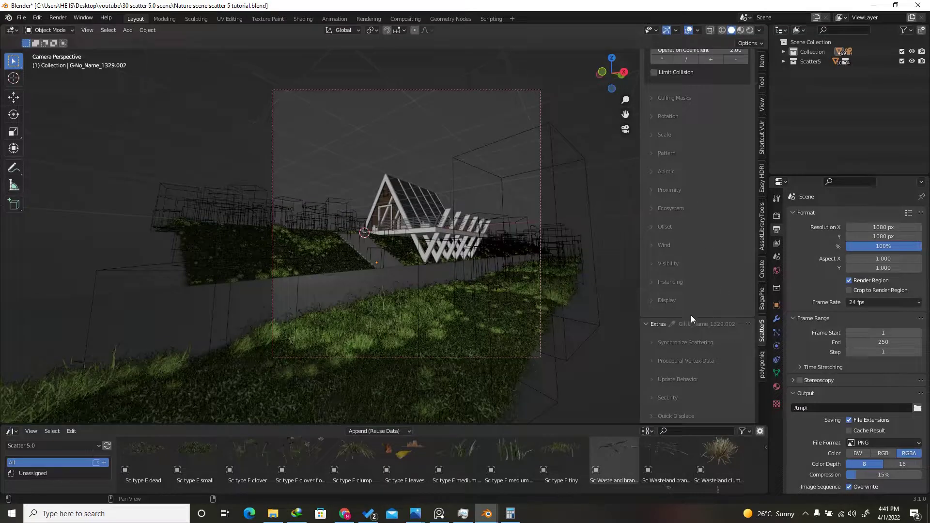
Select all five roadside scatter systems and enable density reduction in their visibility settings.
click(670, 264)
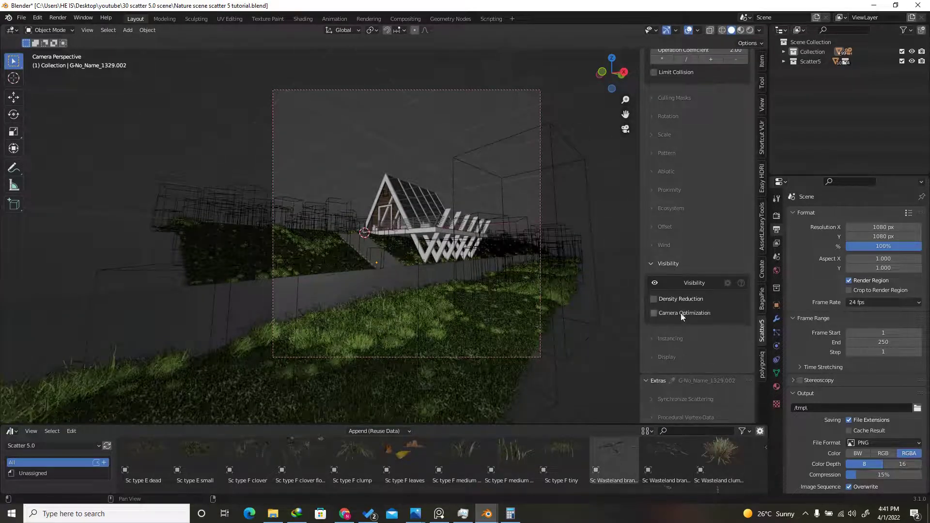
scroll(697, 327, up, 12)
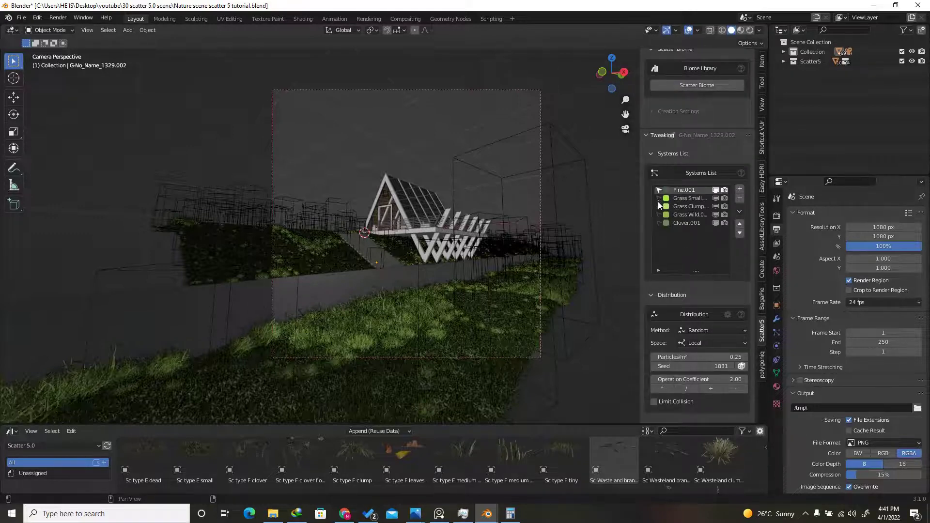
drag(659, 207, 658, 217)
scroll(687, 236, down, 5)
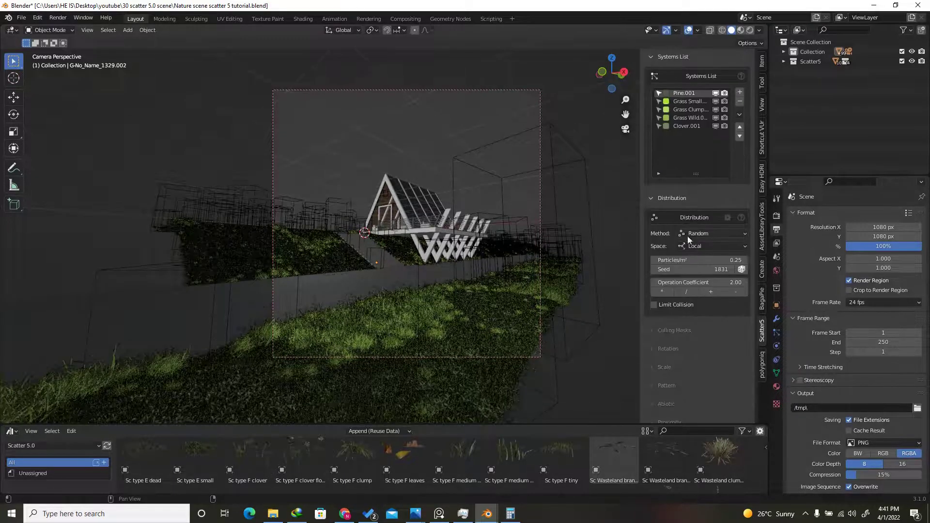
scroll(688, 238, down, 12)
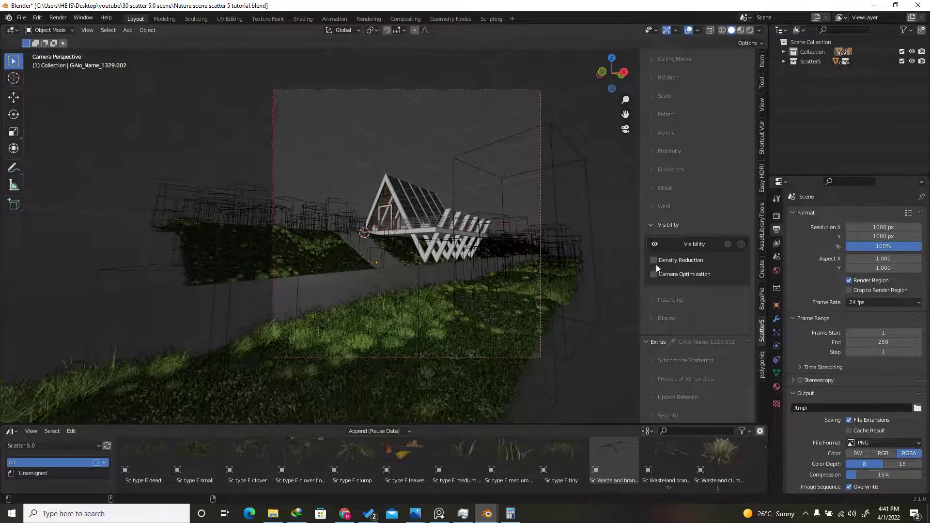
click(700, 260)
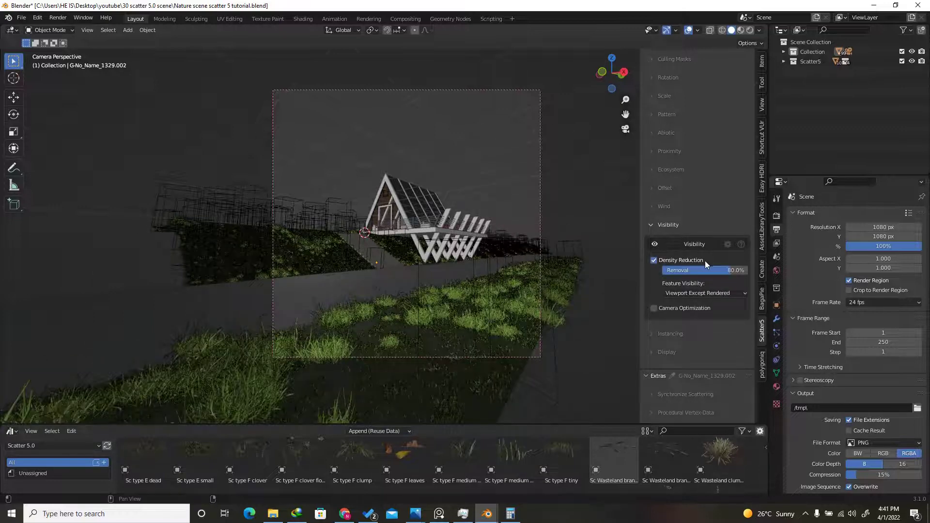
Check the density reduction and feature visibility settings of the individual roadside systems, including Grass Small and Grass Wild.
scroll(703, 242, up, 10)
scroll(693, 194, up, 2)
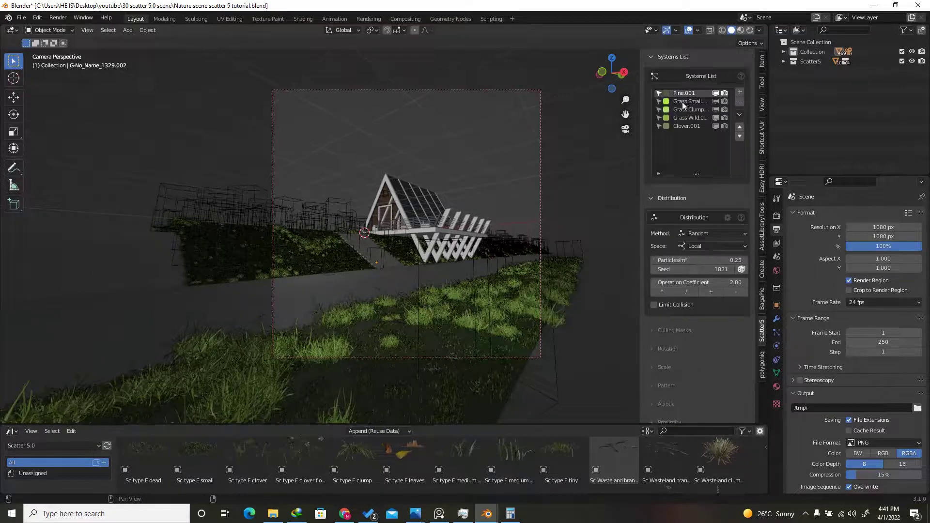
scroll(690, 290, down, 12)
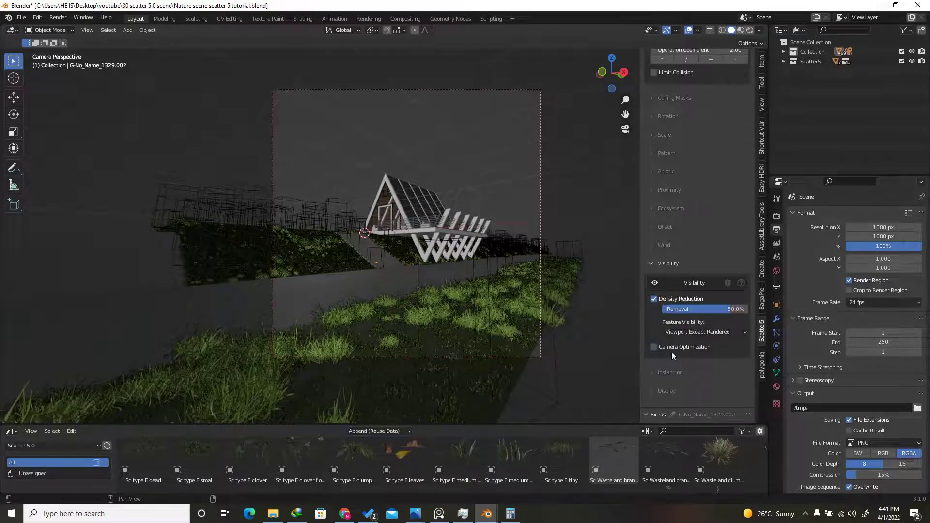
scroll(693, 300, up, 15)
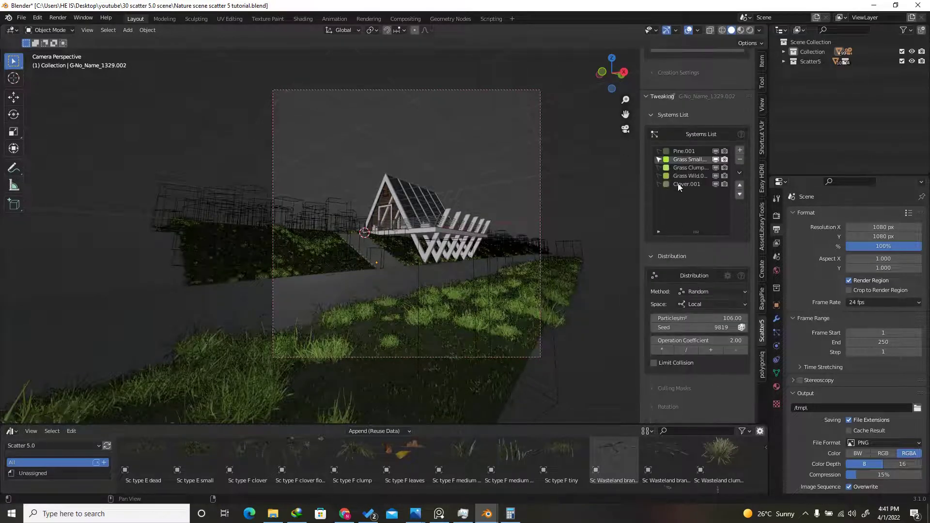
click(680, 175)
scroll(681, 304, down, 15)
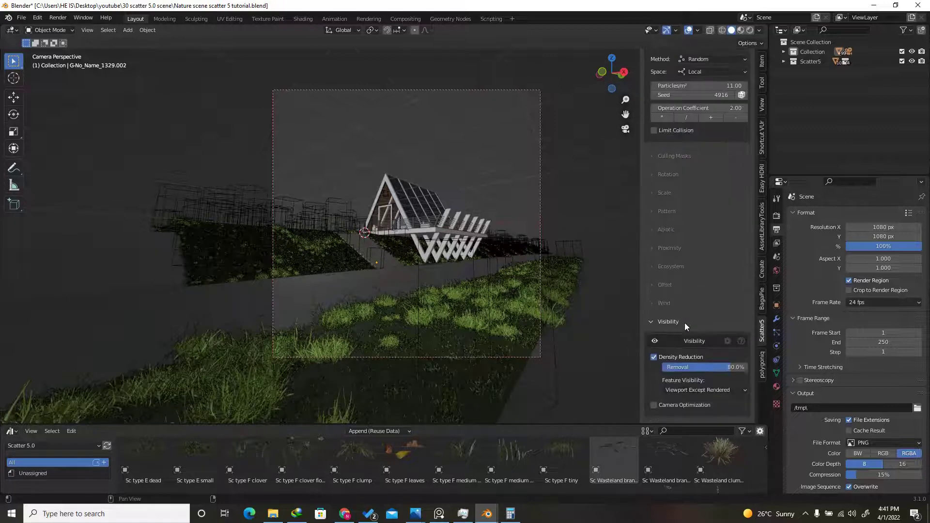
scroll(691, 308, up, 6)
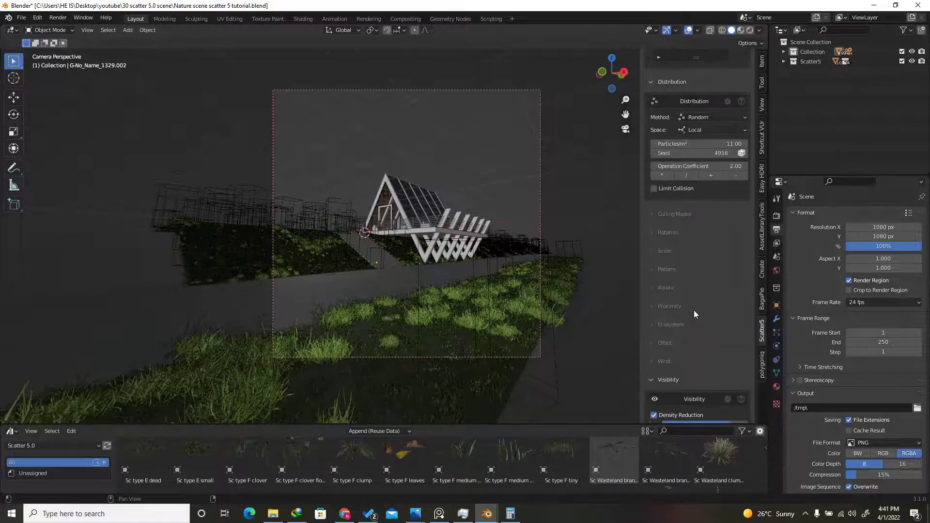
scroll(694, 314, up, 6)
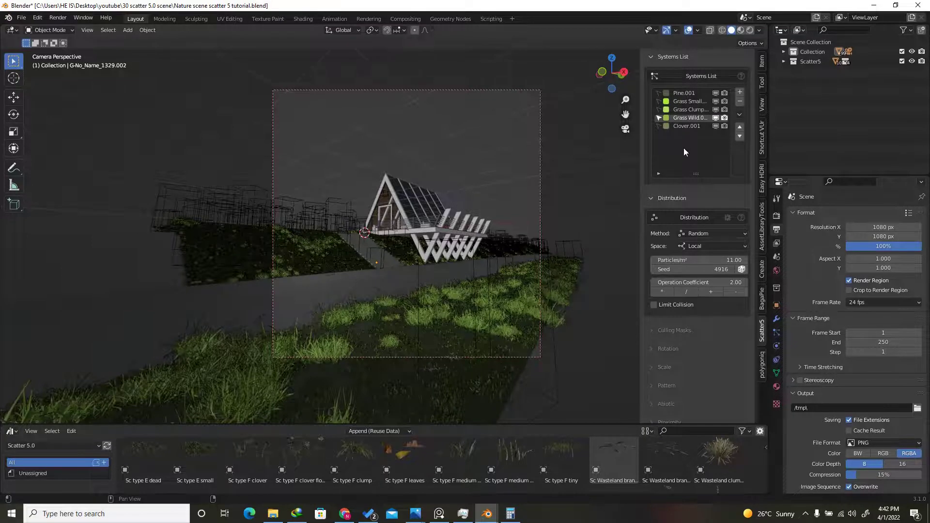
click(658, 93)
scroll(688, 333, down, 13)
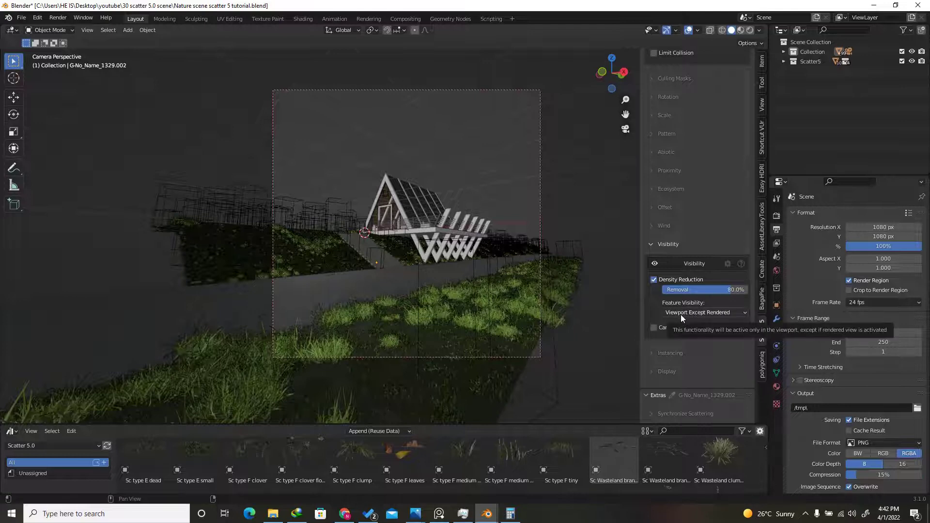
scroll(696, 329, up, 10)
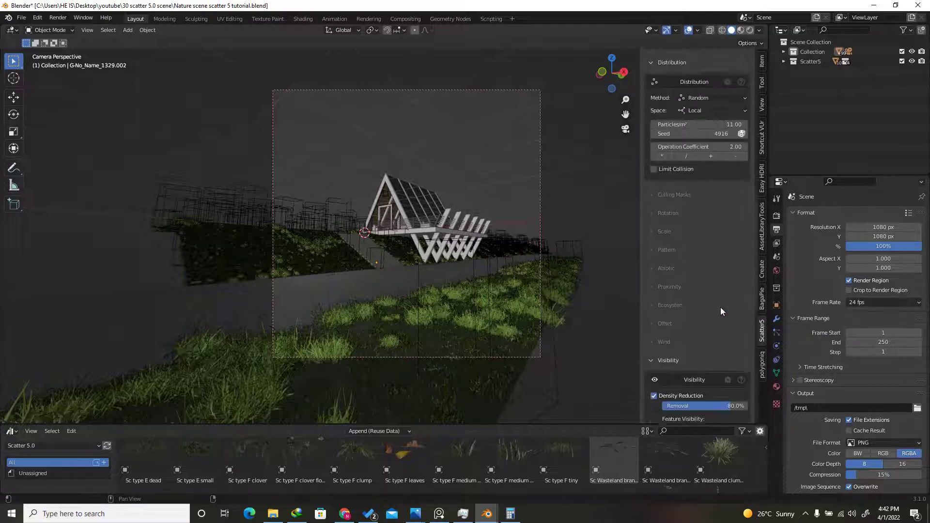
scroll(720, 307, up, 3)
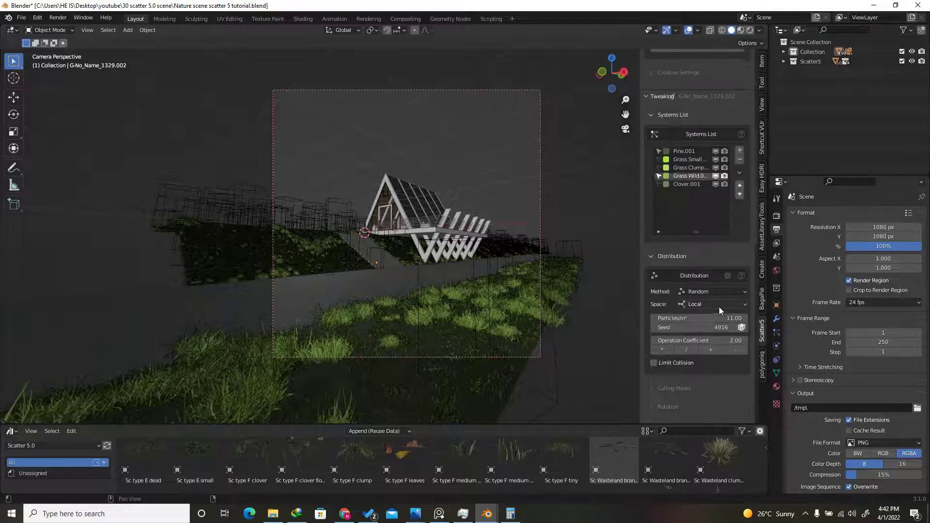
Preview the camera view in rendered shading with the overlays hidden, and return to solid shading.
click(752, 30)
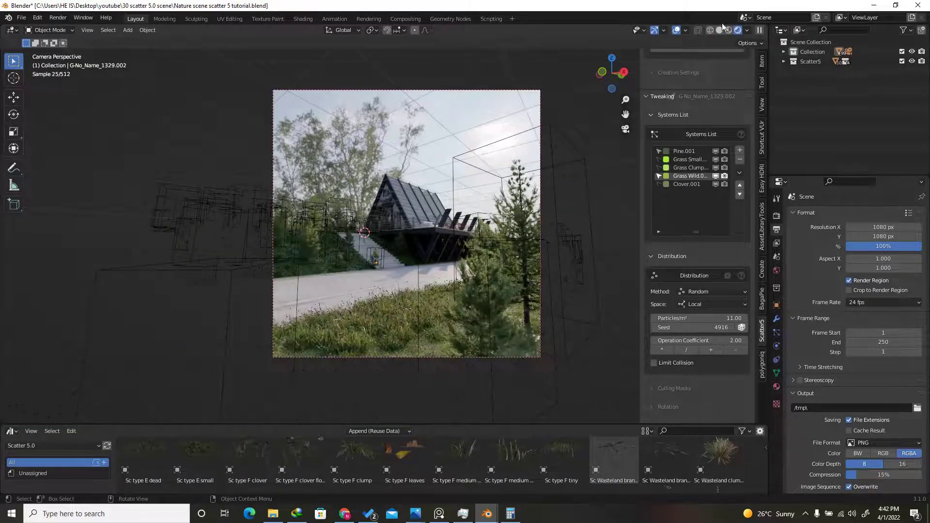
click(676, 30)
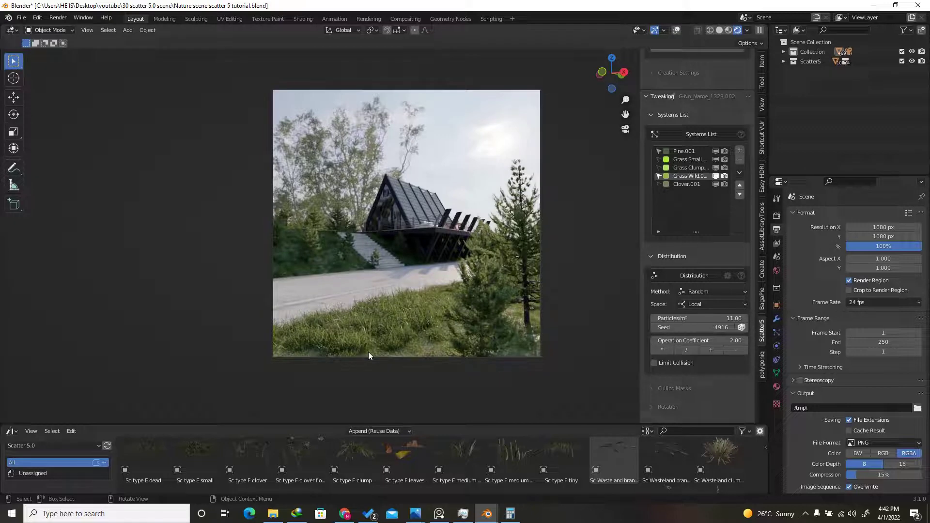
click(719, 30)
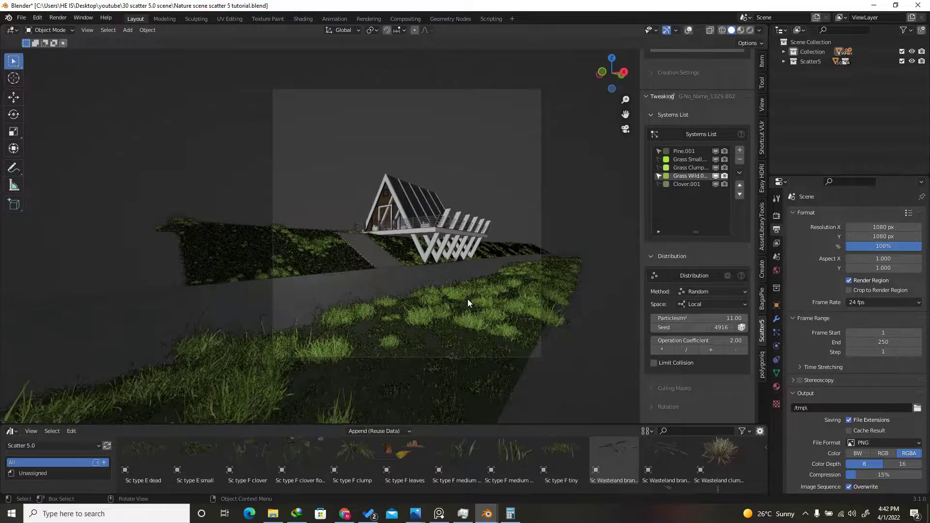
Add the Grass Small, Grass Clump, Grass Wild and Clover systems to the selection alongside Pine in the front lawn's systems list.
scroll(434, 339, up, 5)
scroll(445, 339, down, 5)
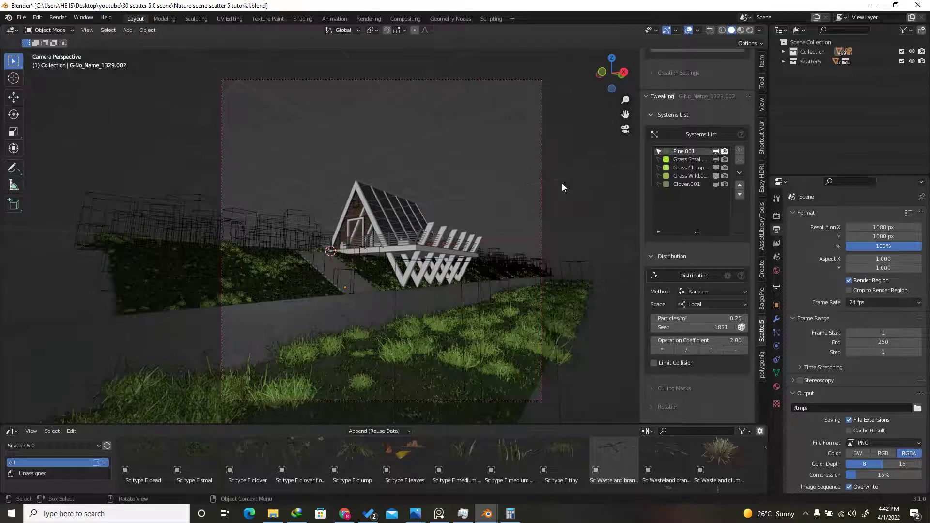
click(659, 159)
click(659, 168)
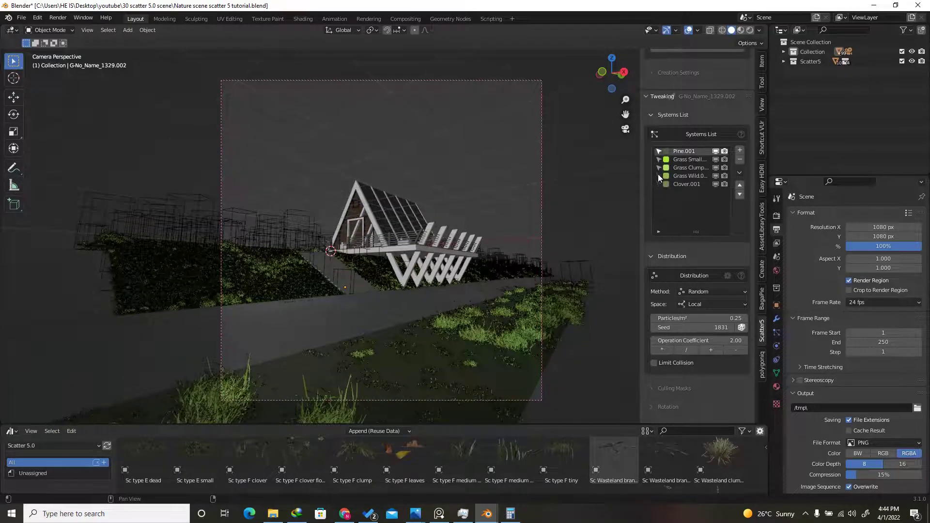
click(659, 176)
click(659, 185)
Turn on Camera Optimization with Frustum Culling and turn off Density Reduction for the front lawn's selected scatter systems.
scroll(681, 274, down, 15)
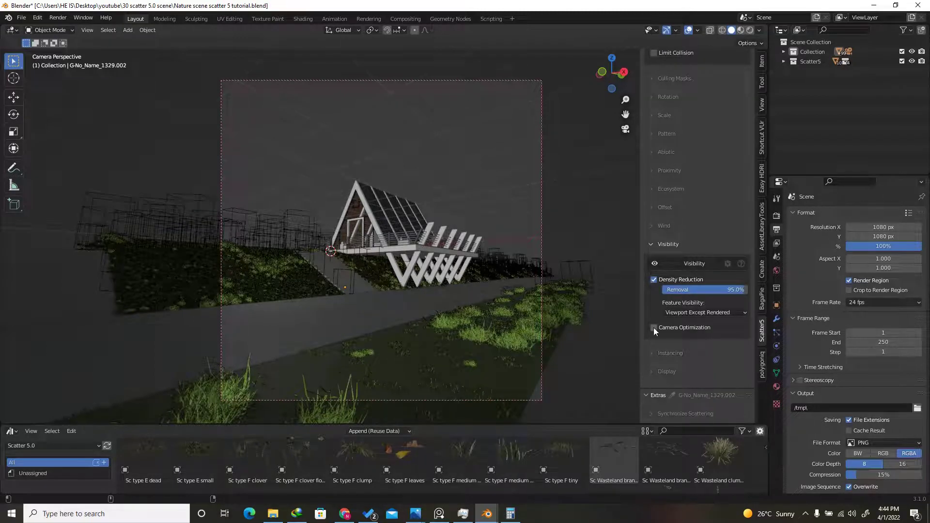
click(655, 328)
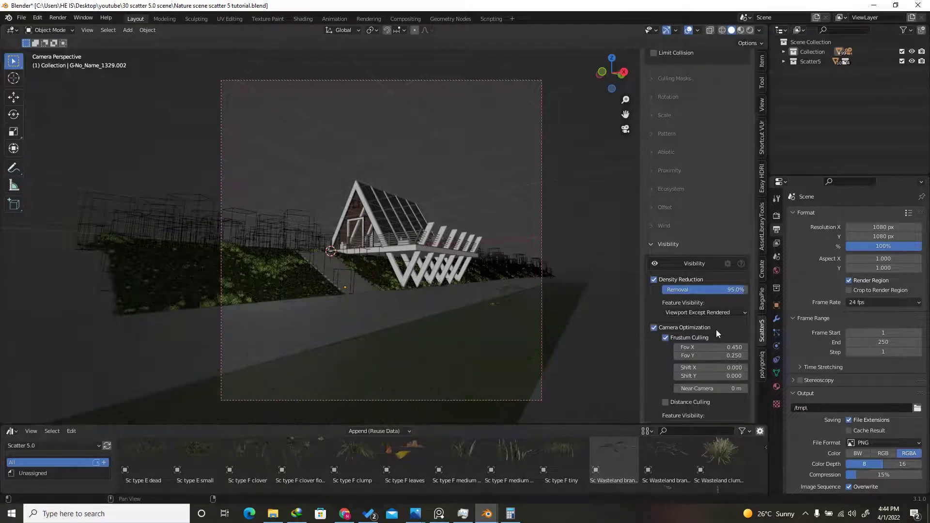
scroll(716, 330, down, 5)
scroll(702, 322, up, 6)
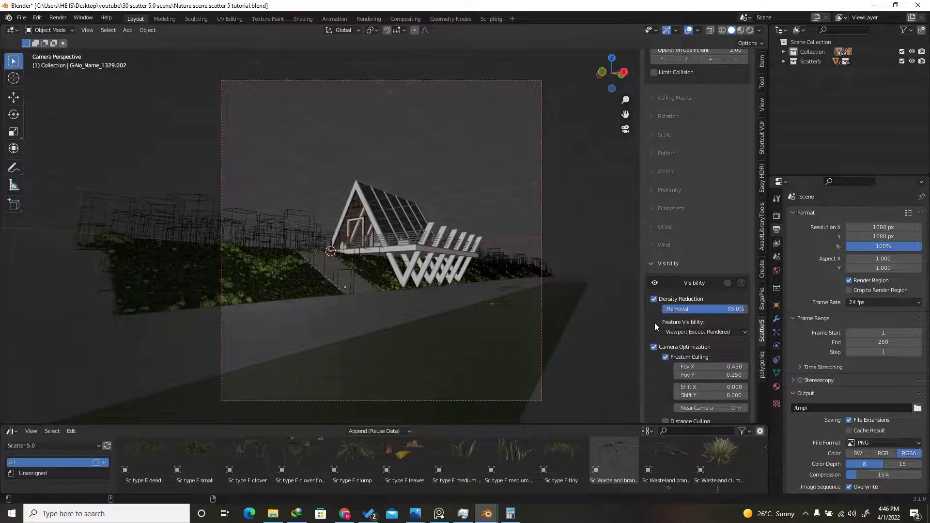
click(654, 299)
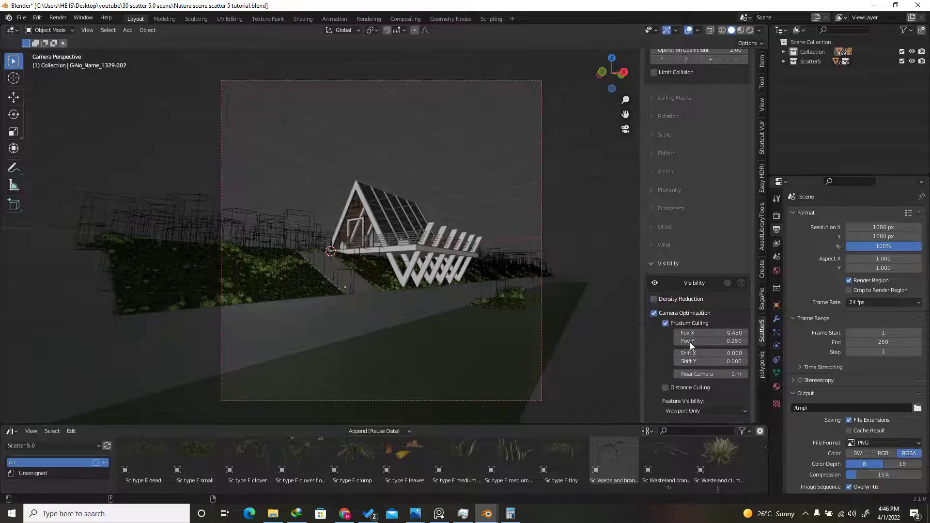
Try moving the camera along the front lawn to test the frustum culling, cancel the move and return to the camera view.
drag(608, 74, 532, 127)
scroll(285, 265, down, 4)
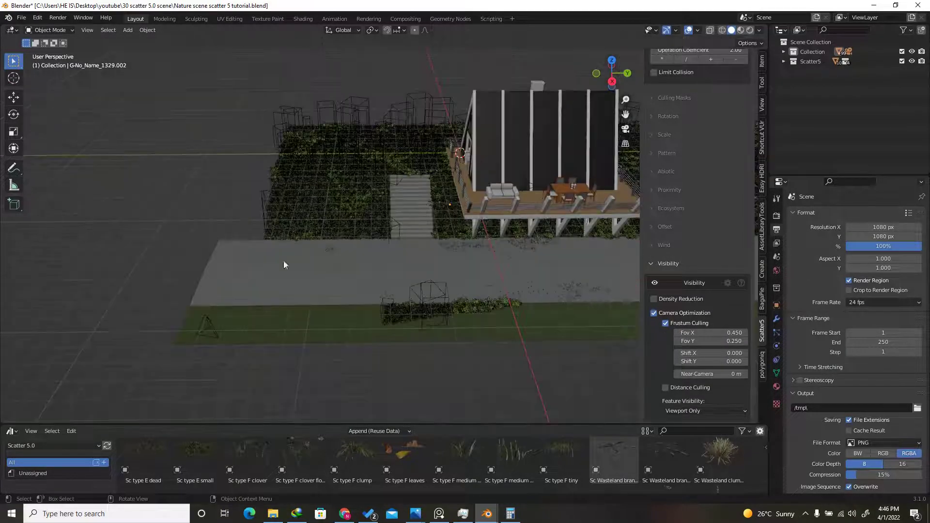
click(209, 324)
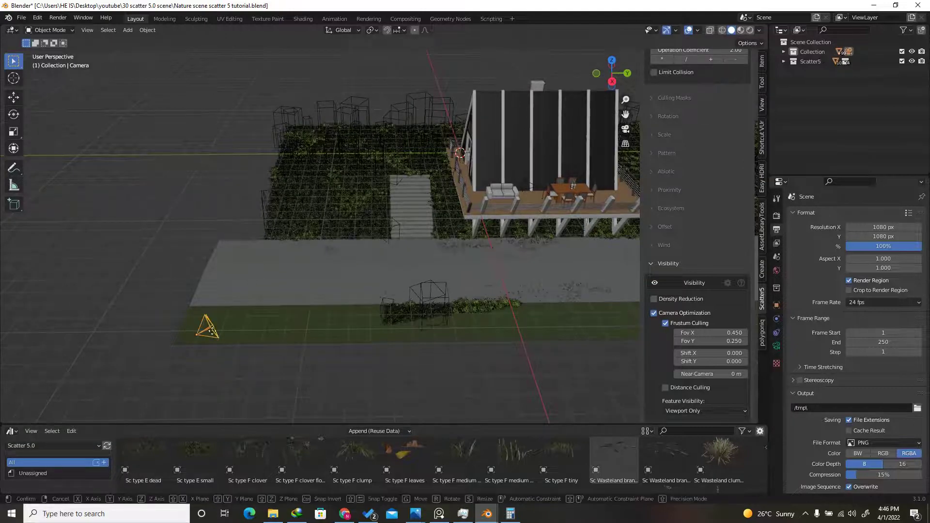
key(g)
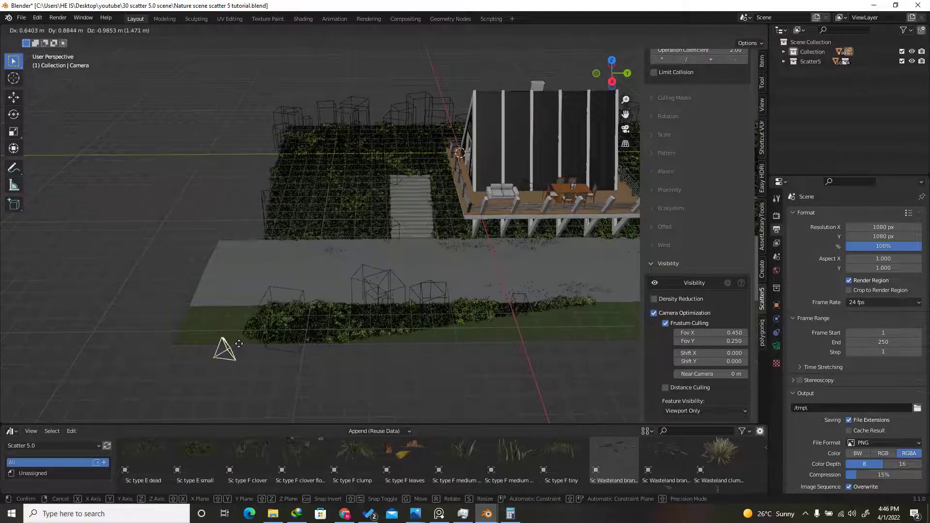
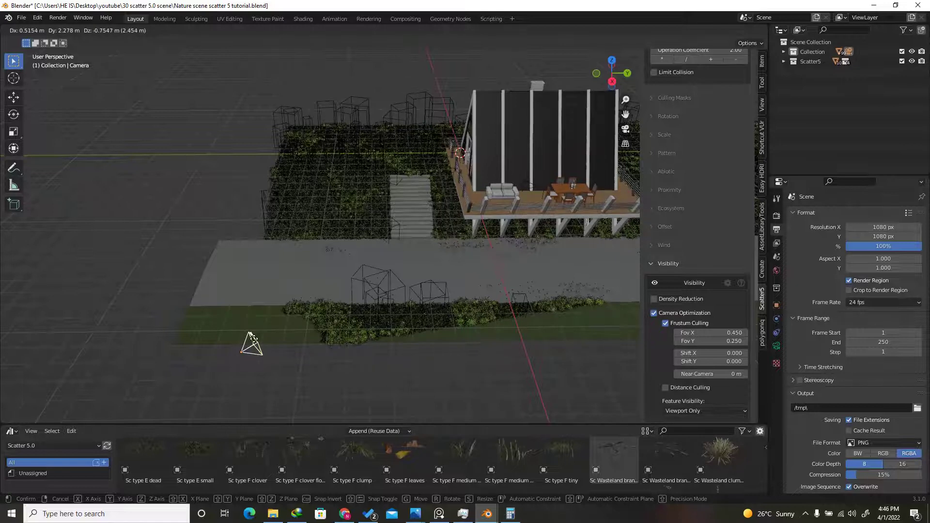
right_click(251, 335)
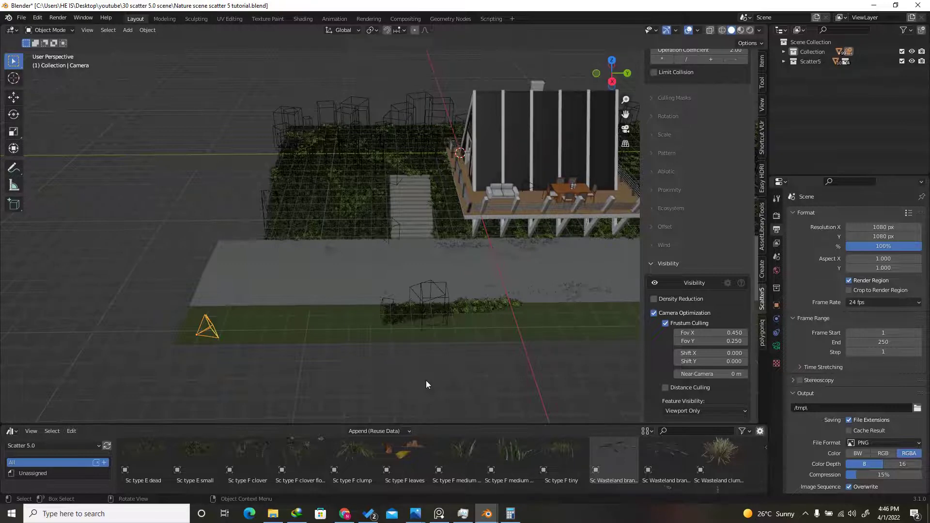
key(KP_0)
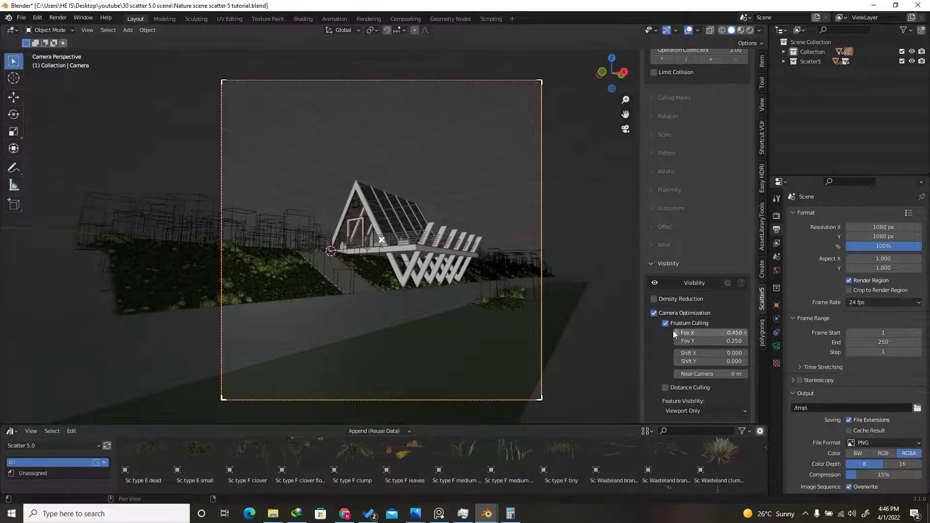
Turn off Camera Optimization and re-enable Density Reduction for the front lawn's scatter systems.
click(654, 313)
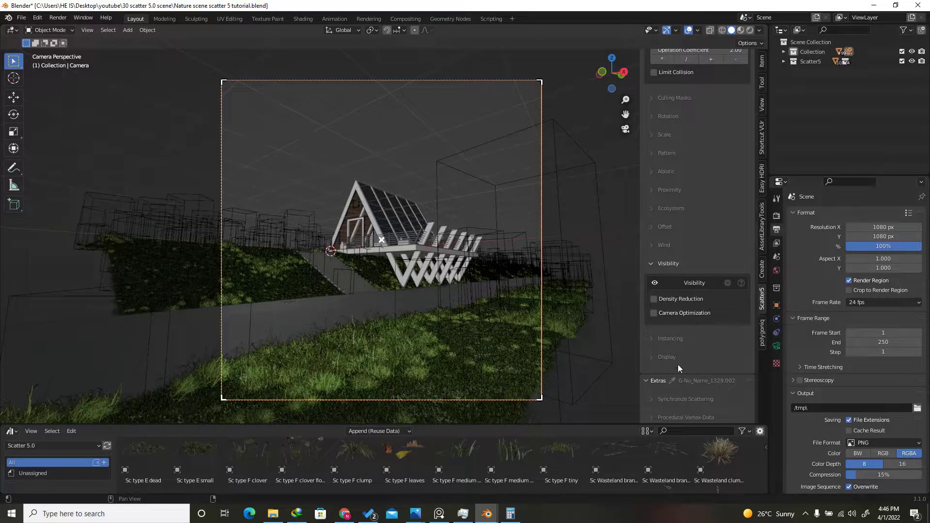
click(655, 299)
Display the front lawn's scatter systems as placeholders and turn on Reveal Near Camera.
scroll(687, 353, down, 5)
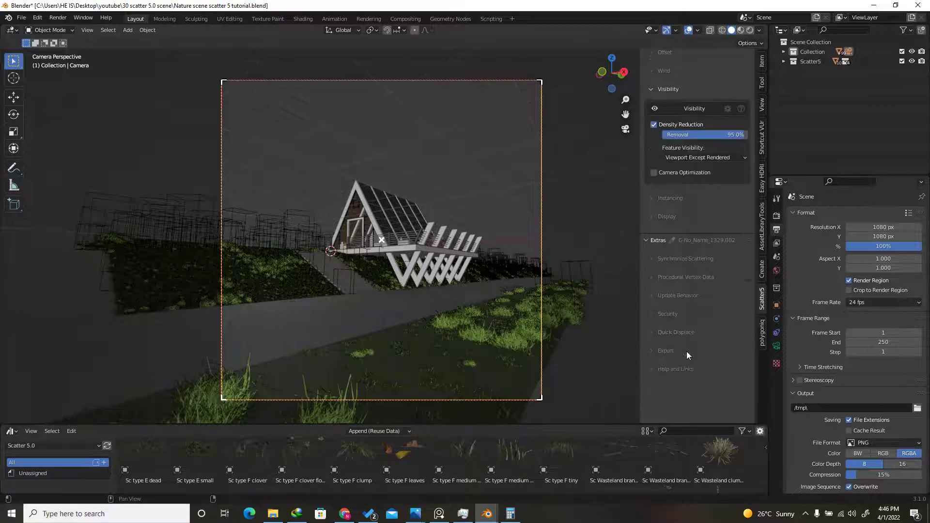
click(665, 216)
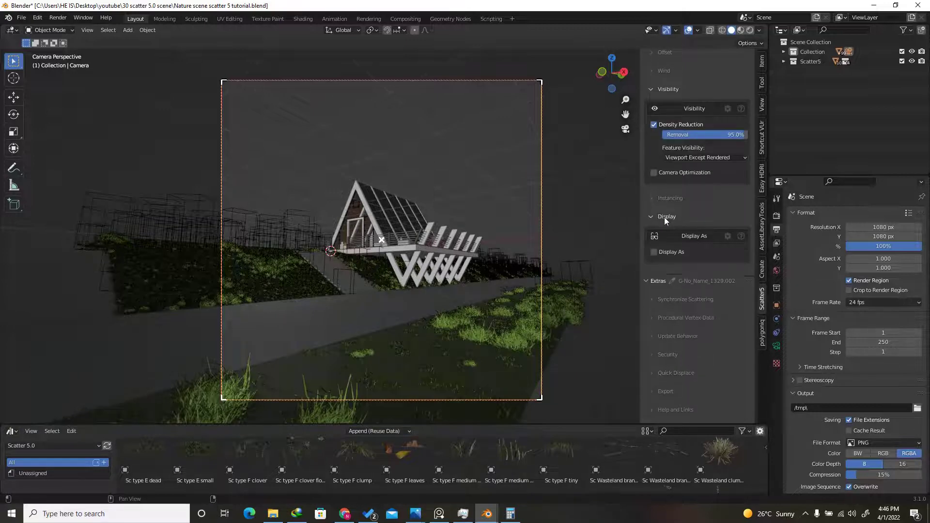
click(654, 252)
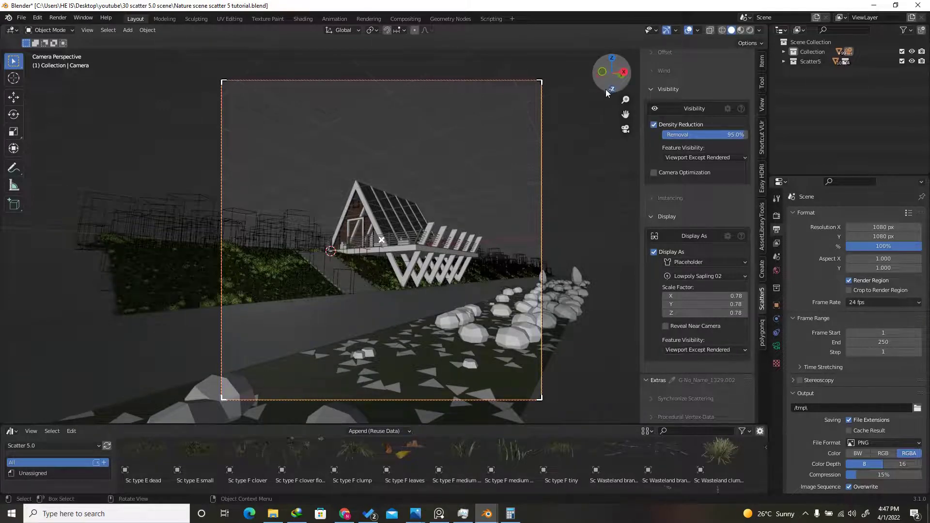
click(667, 327)
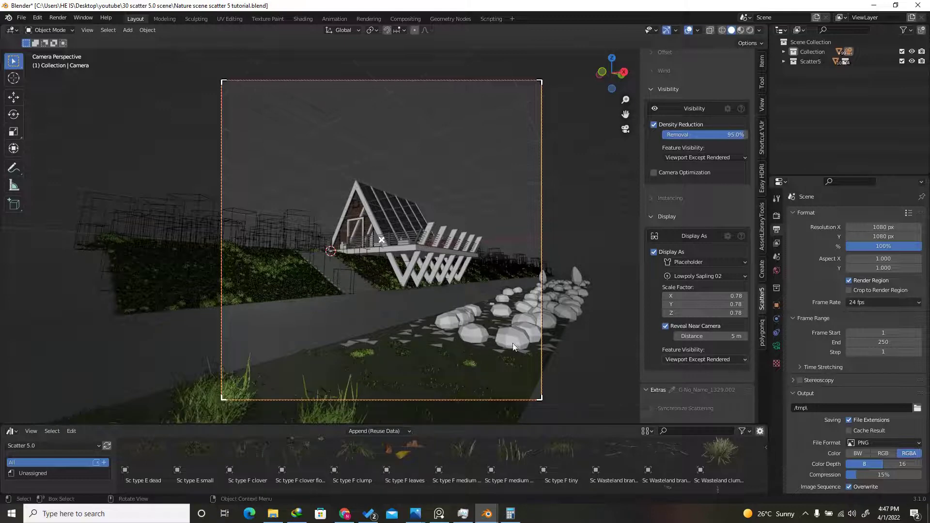
Examine the placeholders and the fully revealed plants around the camera on the front lawn from near, far and overhead.
scroll(464, 323, down, 2)
scroll(464, 323, up, 6)
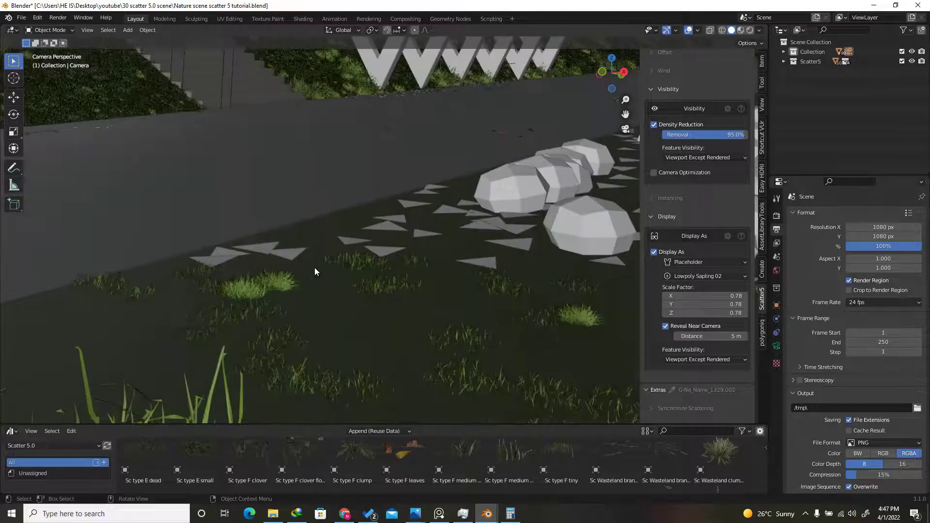
scroll(355, 325, down, 6)
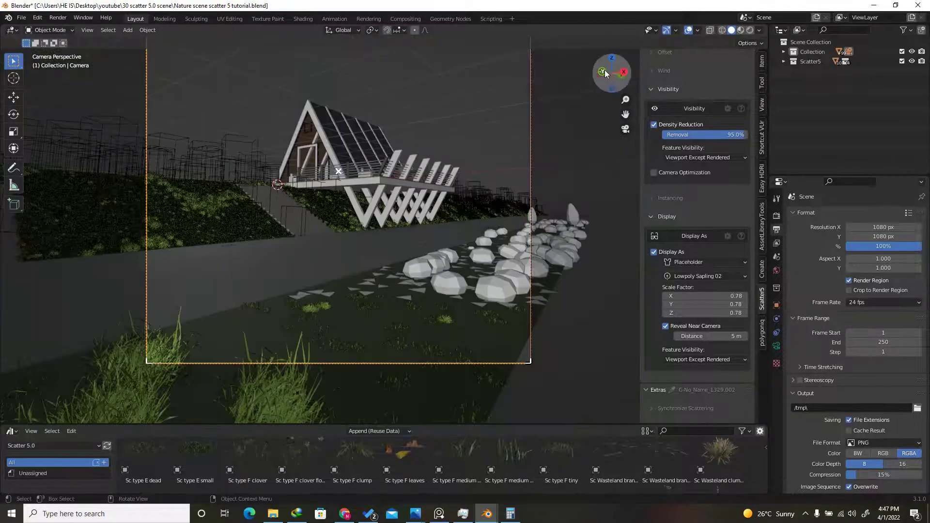
drag(605, 71, 412, 188)
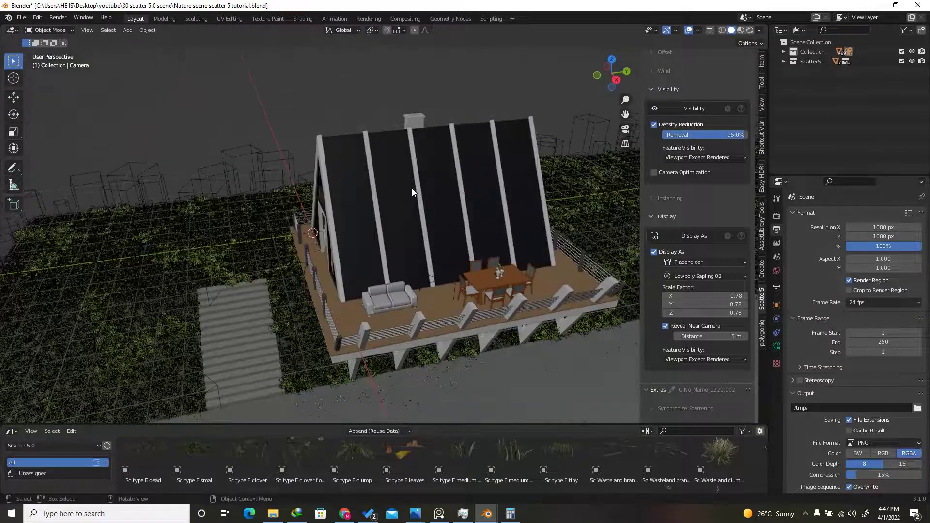
scroll(442, 173, down, 3)
scroll(254, 347, up, 4)
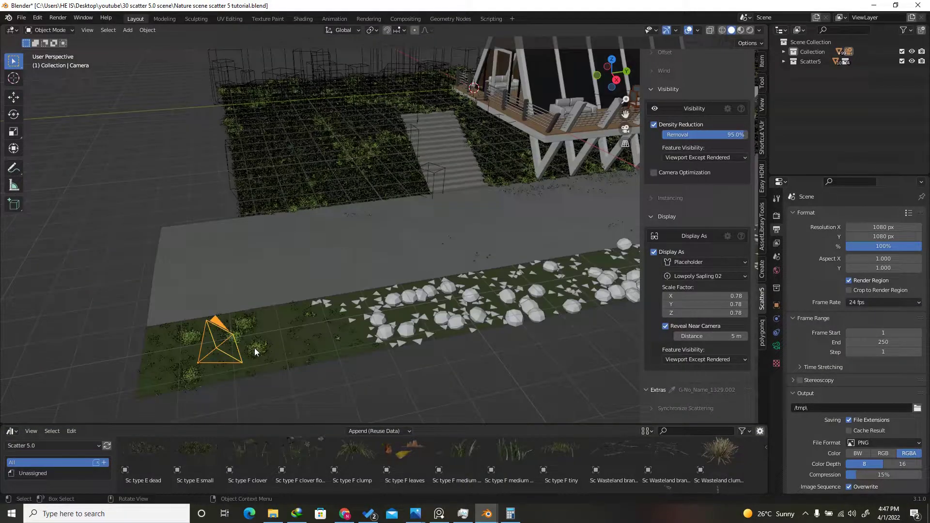
scroll(254, 347, up, 2)
key(g)
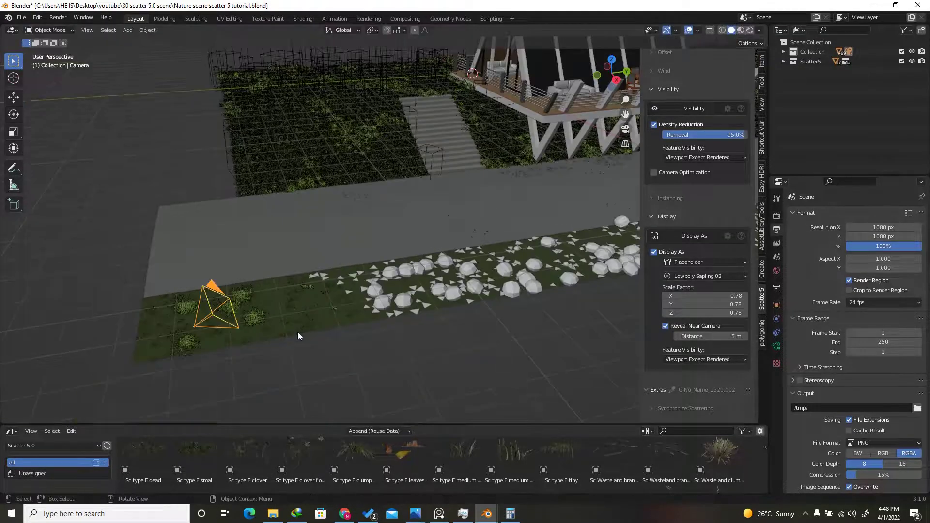
scroll(327, 313, up, 4)
scroll(432, 301, down, 4)
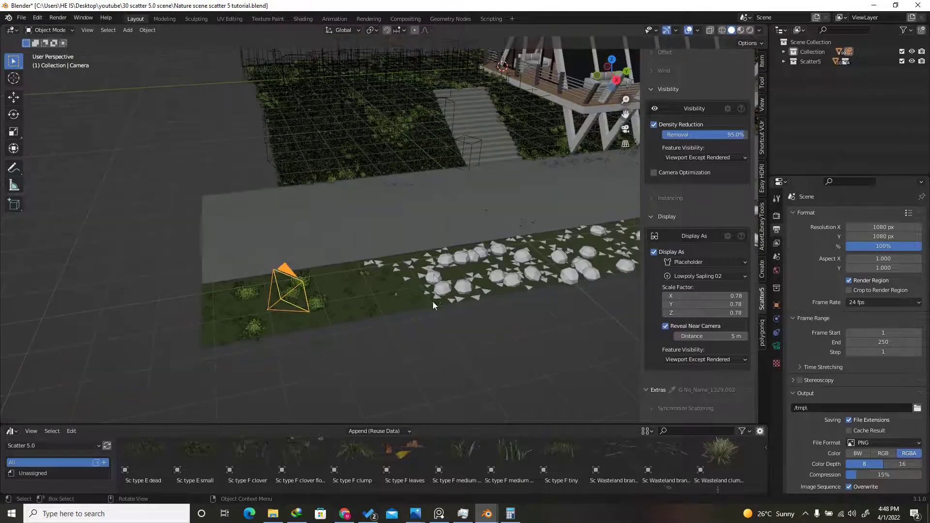
Change the Scatter5 emitter to the hillside terrain behind the road.
scroll(737, 86, up, 10)
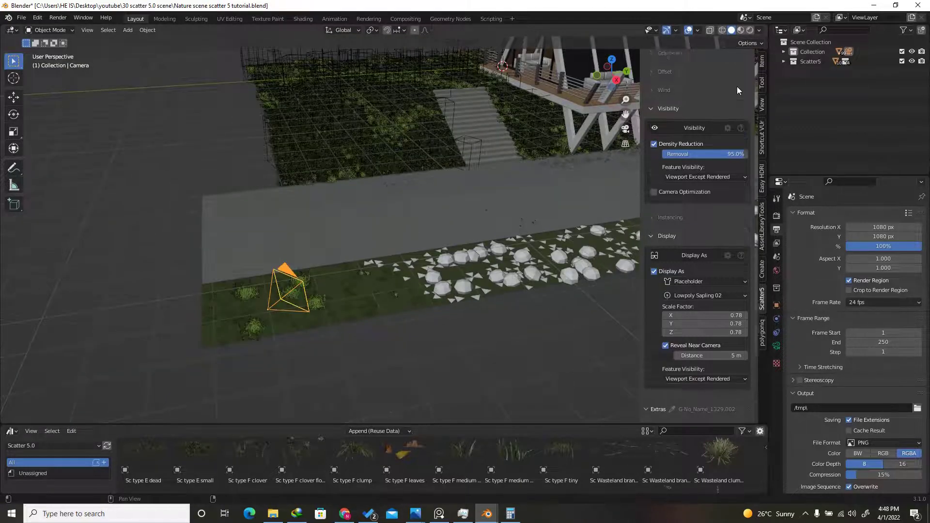
scroll(736, 86, up, 15)
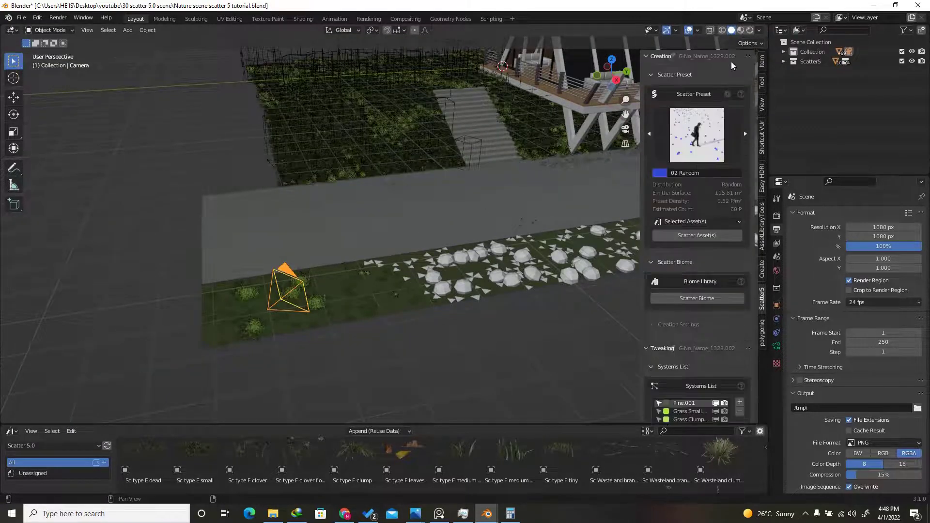
click(717, 56)
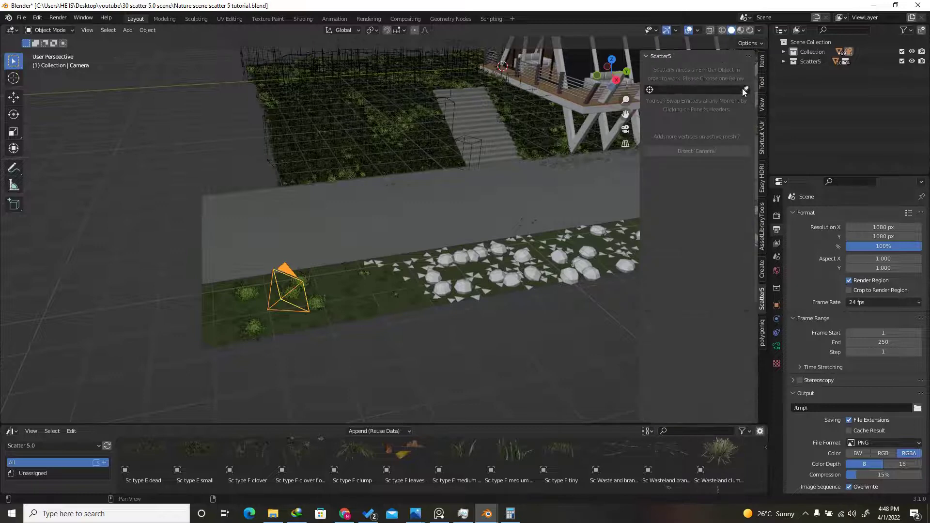
click(745, 90)
click(408, 132)
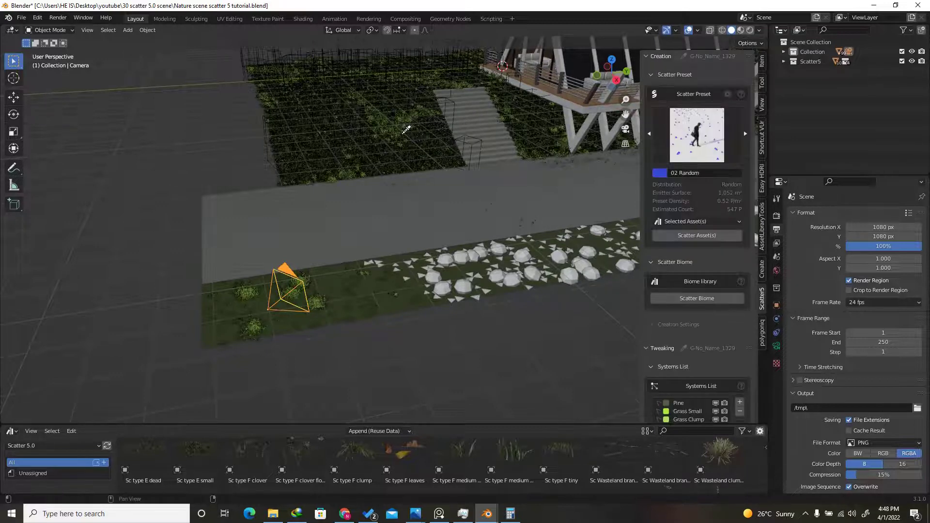
Select all of the hillside's scatter systems and turn on Density Reduction for them.
scroll(696, 275, down, 5)
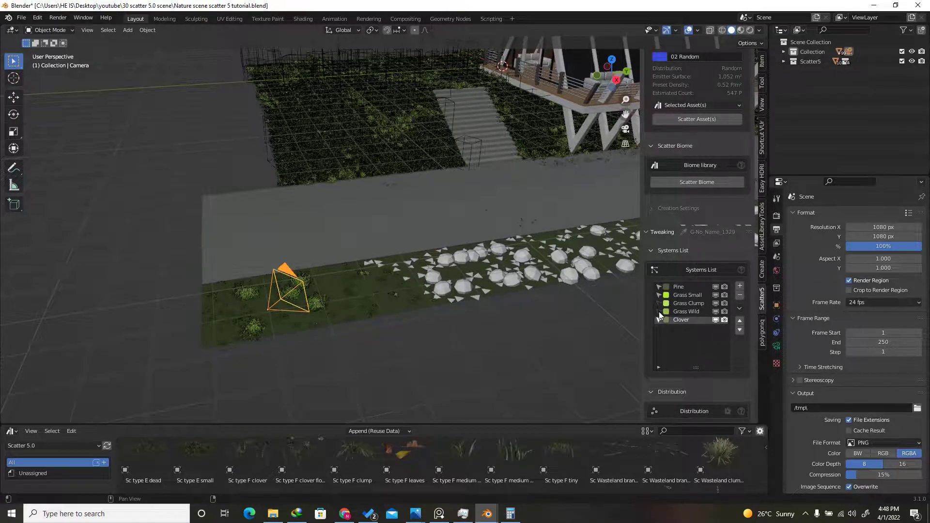
scroll(659, 312, down, 14)
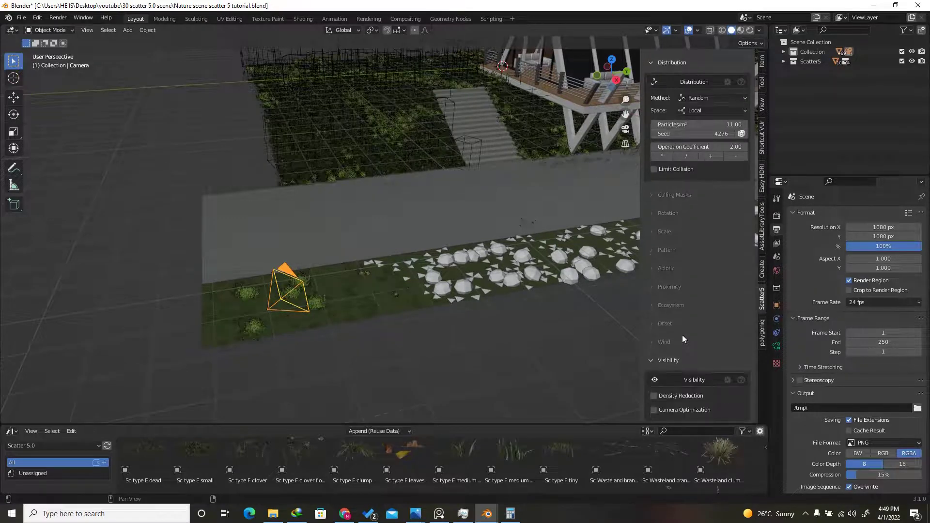
scroll(680, 334, down, 1)
scroll(662, 327, down, 4)
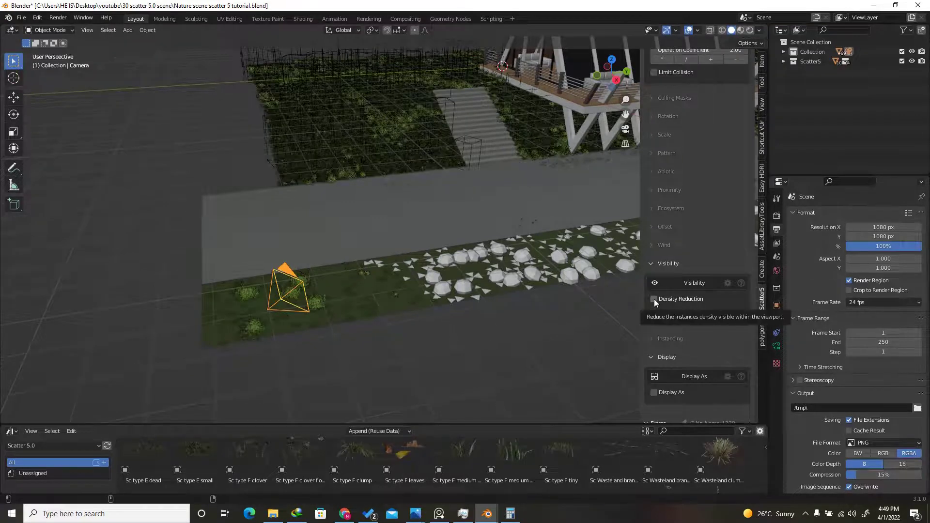
click(654, 299)
Display the hillside's scatter systems as placeholders with Reveal Near Camera turned on, and check the whole scene.
scroll(659, 310, down, 5)
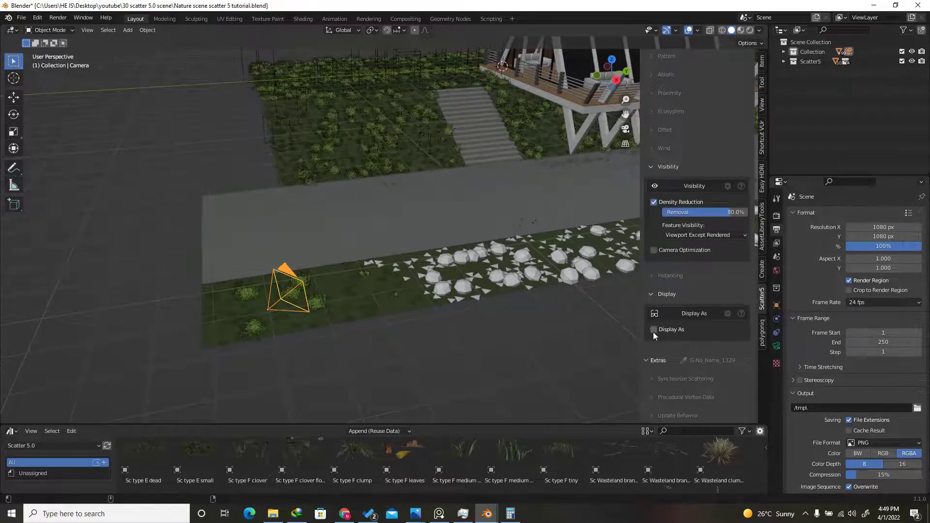
click(654, 330)
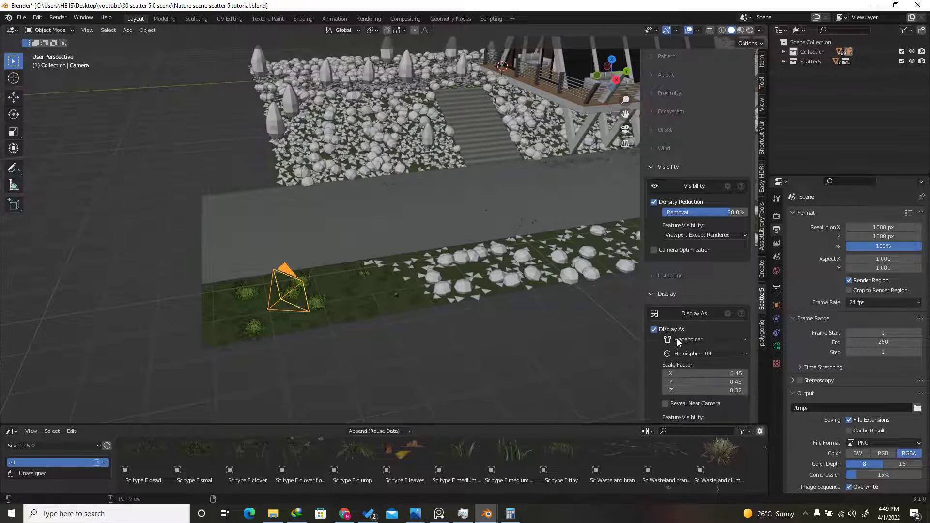
scroll(707, 338, down, 5)
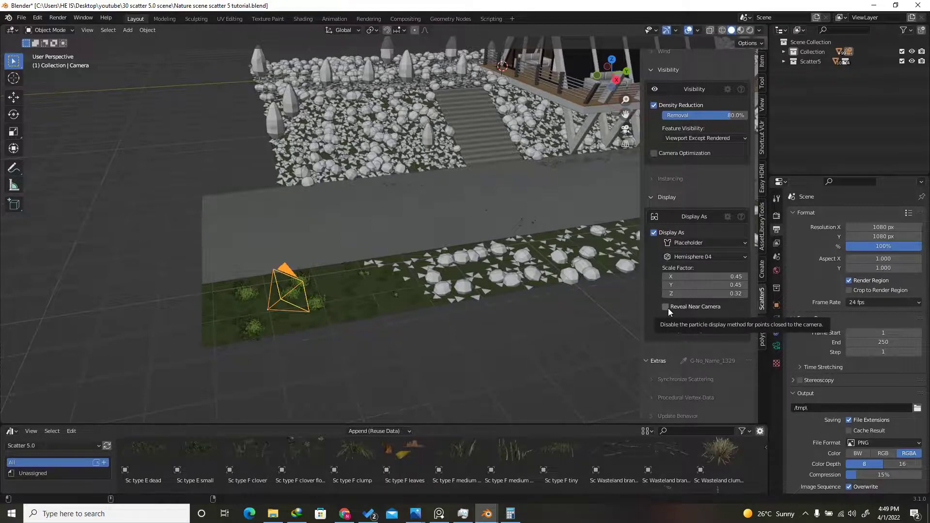
click(665, 307)
scroll(452, 249, down, 4)
drag(626, 70, 715, 77)
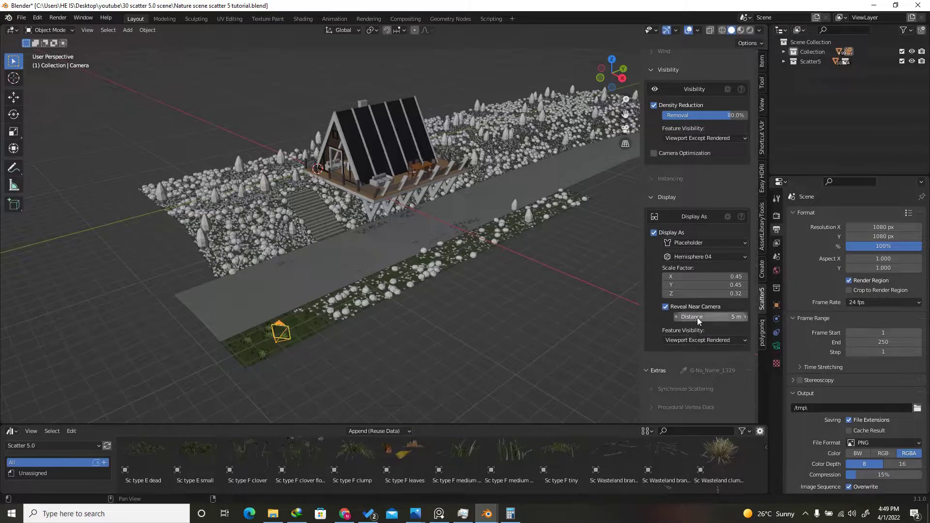
scroll(688, 231, up, 6)
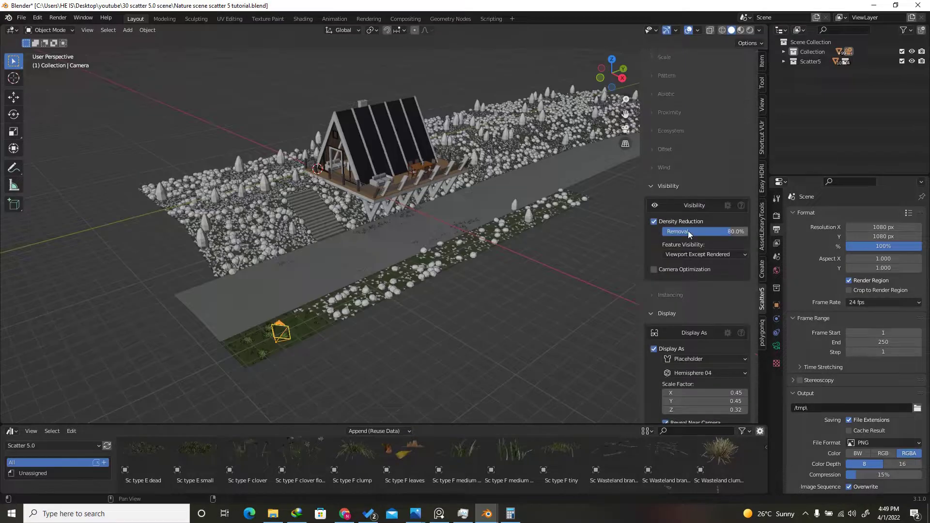
Turn on Camera Optimization for the hillside's scatter systems and check the culling from the camera view and from outside.
click(654, 269)
key(g)
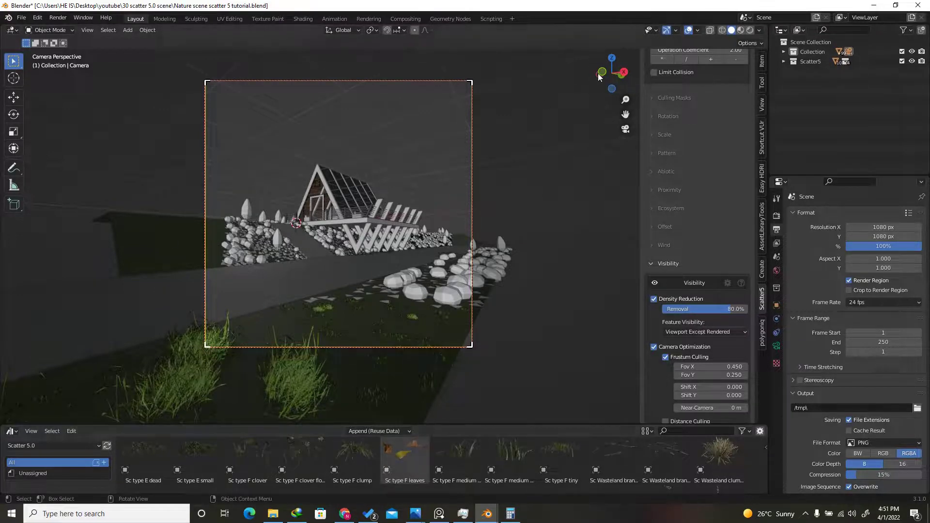
drag(612, 73, 414, 249)
scroll(415, 248, down, 2)
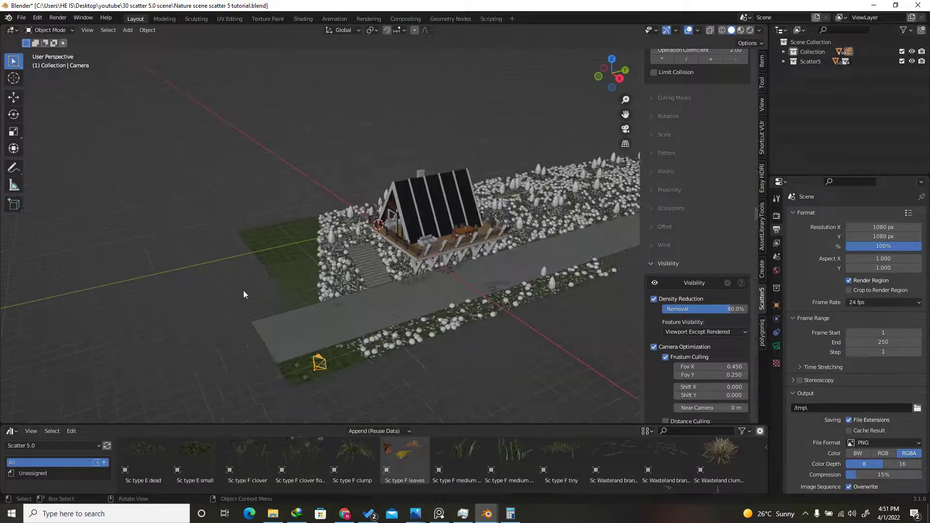
scroll(247, 296, up, 2)
Enlarge the asset browser and place Sc conifer 03.004, 03.003, 03.002, 03.001 and 01.004 in a row beside the terrain.
drag(403, 422, 413, 263)
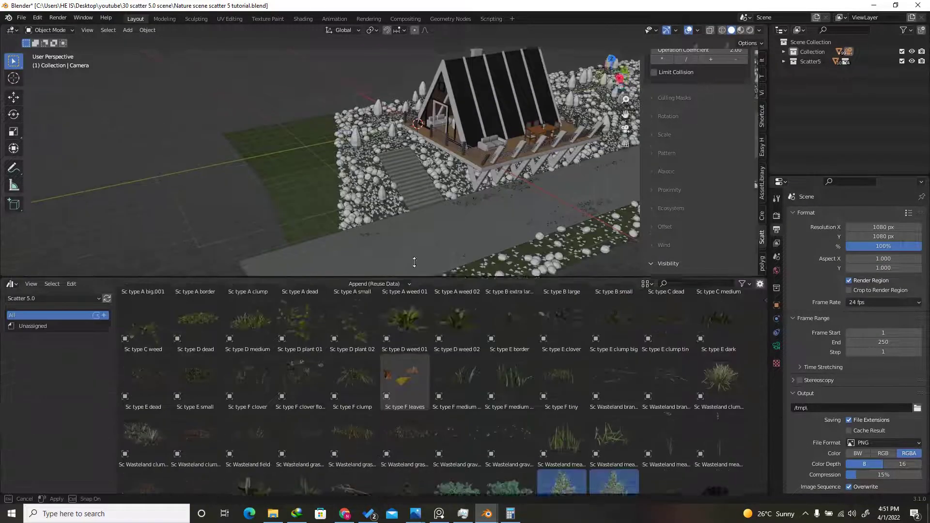
scroll(353, 405, down, 4)
scroll(367, 402, up, 1)
drag(453, 422, 292, 182)
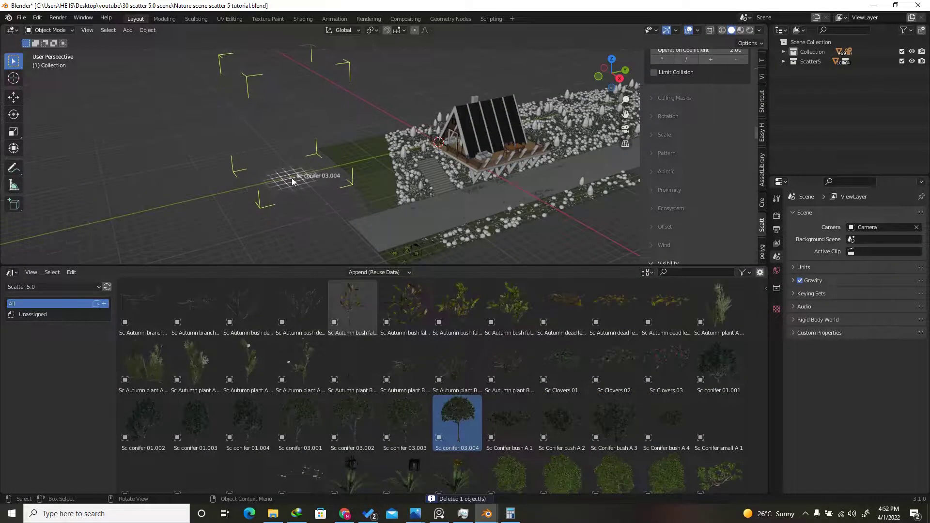
drag(412, 423, 177, 201)
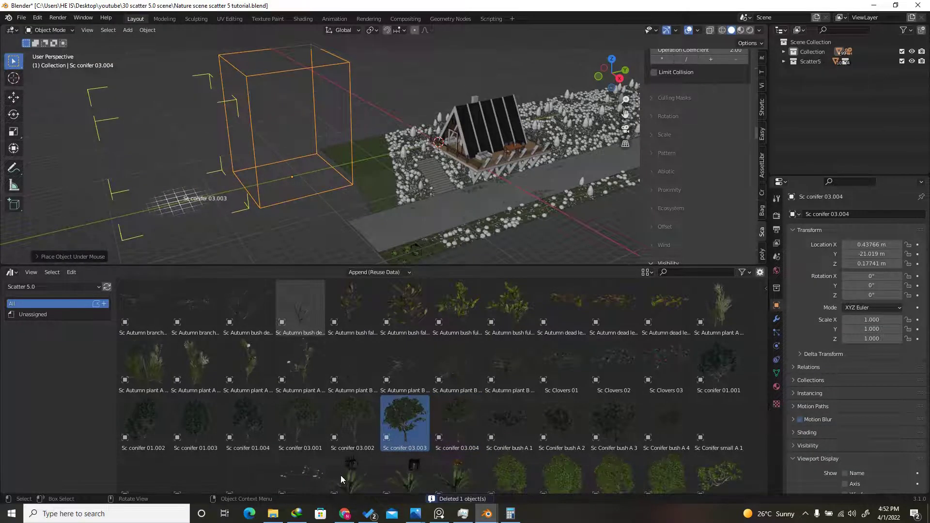
click(348, 431)
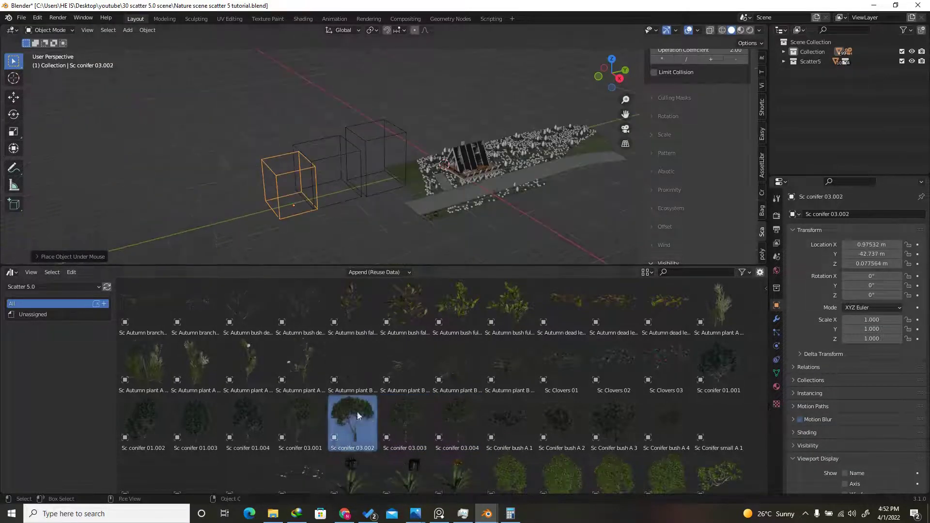
drag(300, 423, 227, 216)
drag(254, 428, 188, 229)
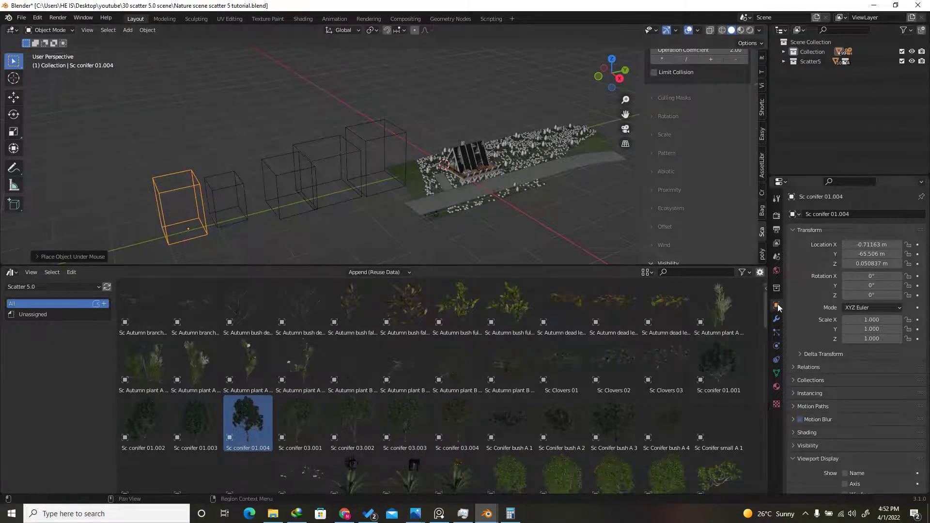
Set the viewport display of the five placed conifers to Textured.
scroll(888, 406, down, 5)
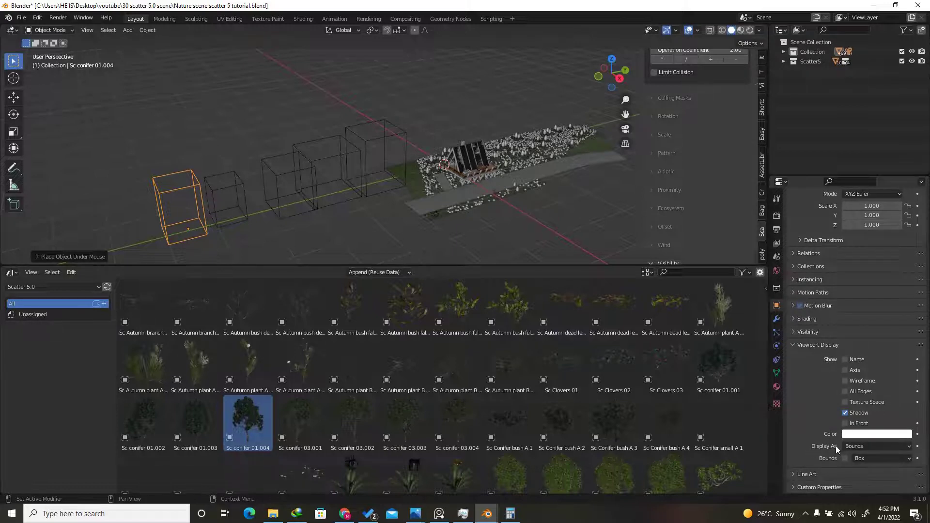
click(861, 445)
click(862, 402)
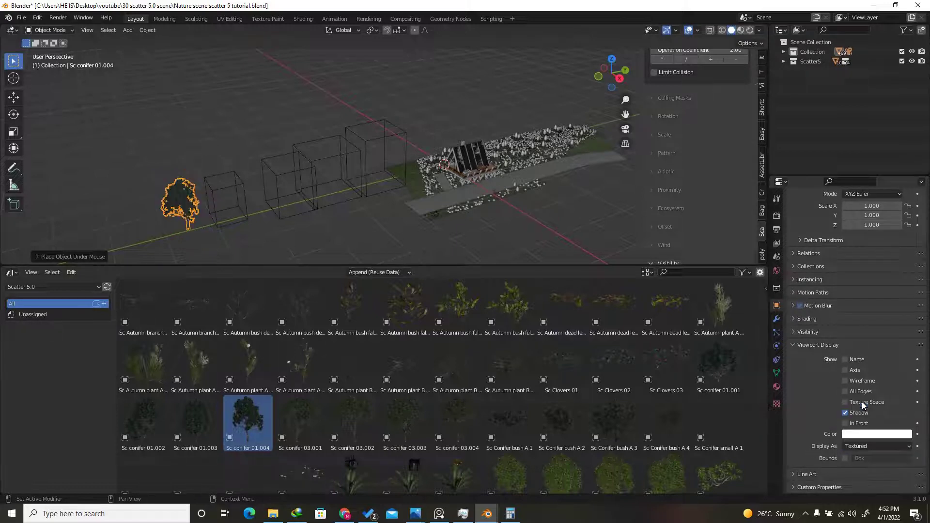
scroll(184, 212, up, 4)
shift+middle_drag(183, 212, 252, 193)
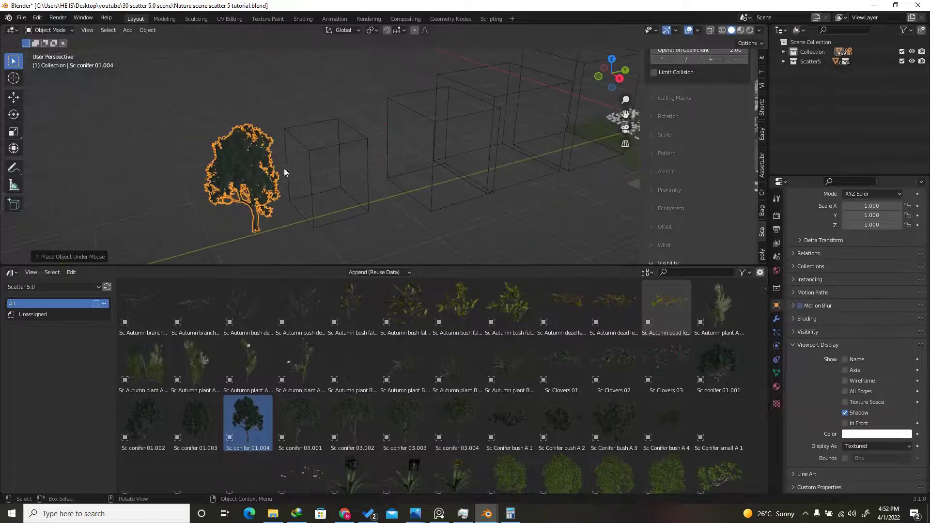
click(333, 148)
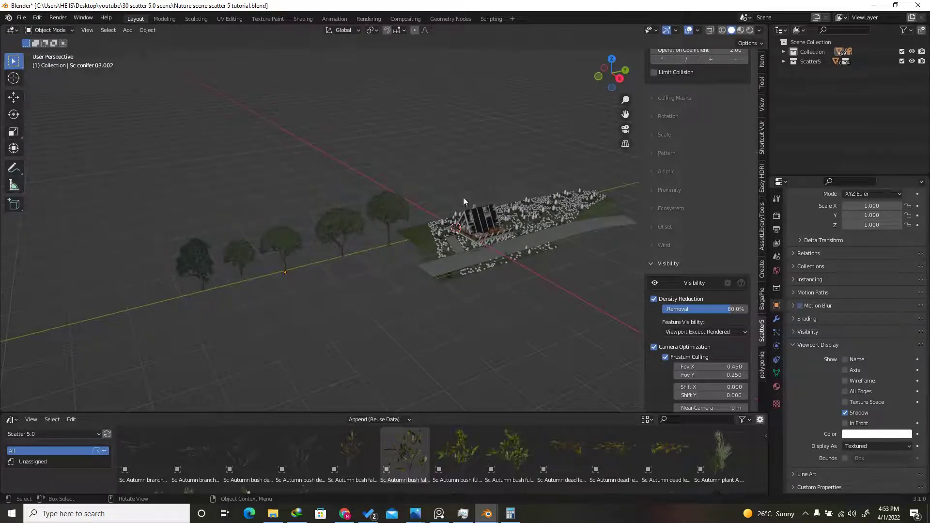
Pick the hillside terrain behind the house again as the Scatter5 emitter.
drag(618, 78, 619, 106)
scroll(726, 165, up, 12)
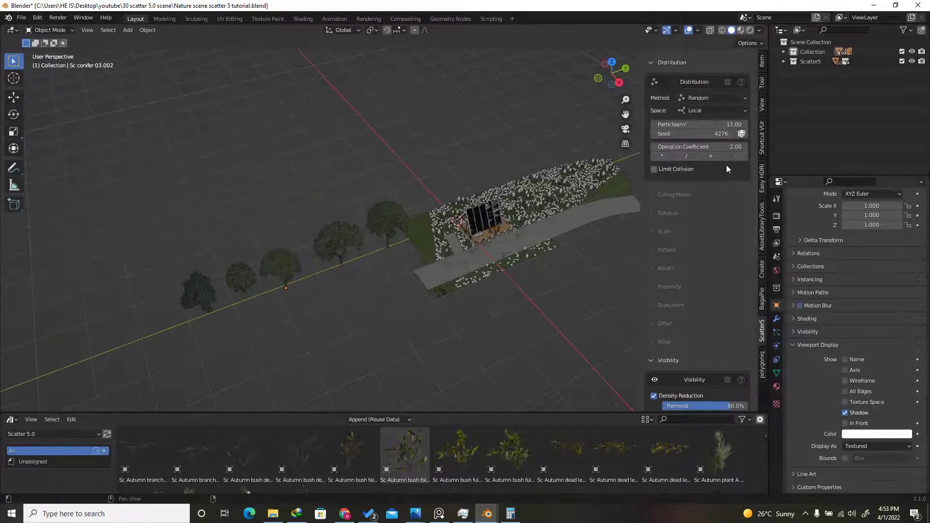
scroll(727, 167, up, 10)
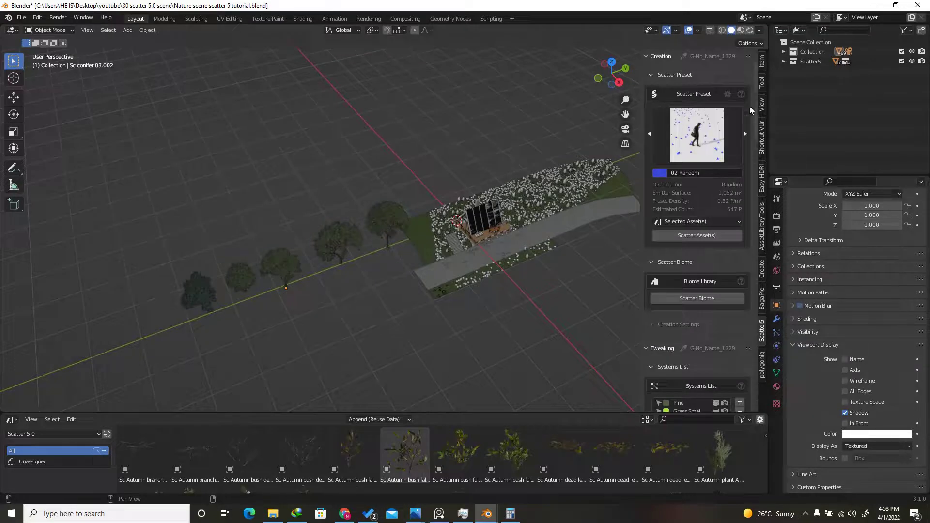
click(722, 59)
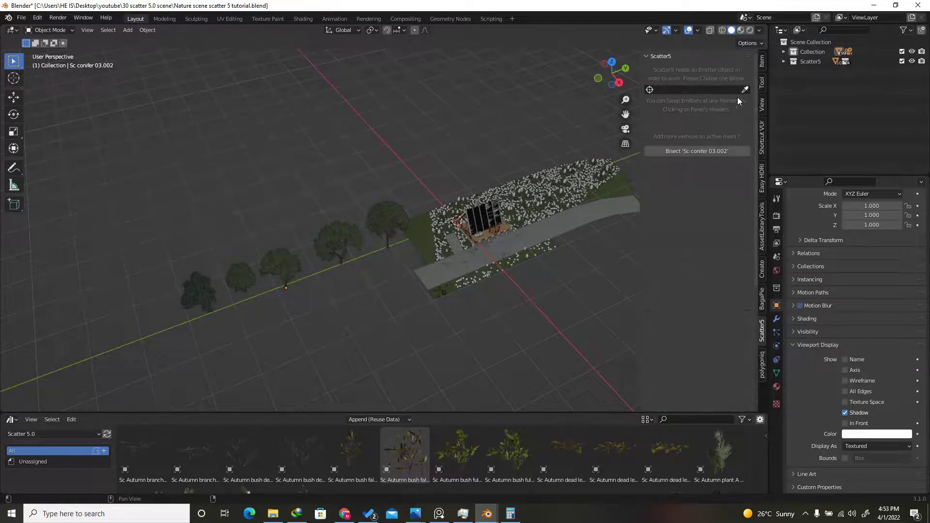
click(745, 90)
click(440, 219)
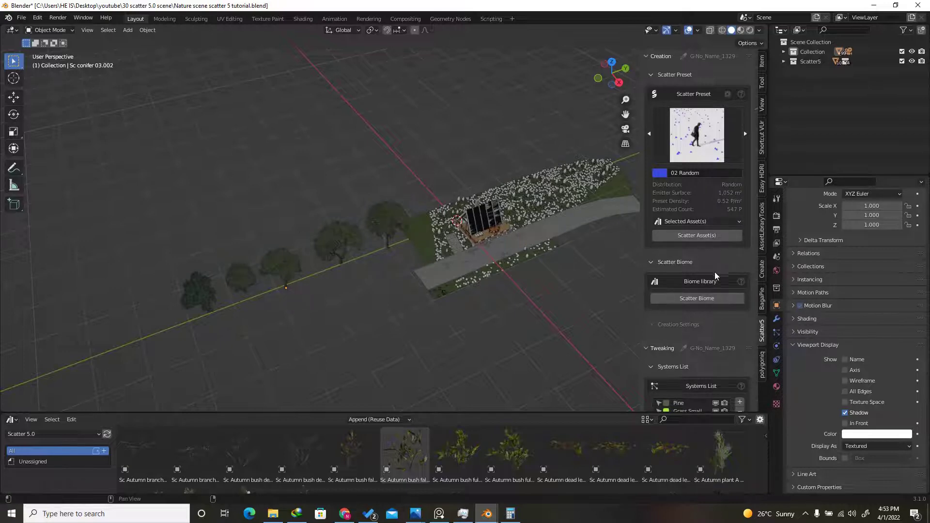
Choose the 02 Random scatter preset from the preset gallery.
scroll(716, 276, down, 5)
scroll(719, 281, up, 5)
click(698, 143)
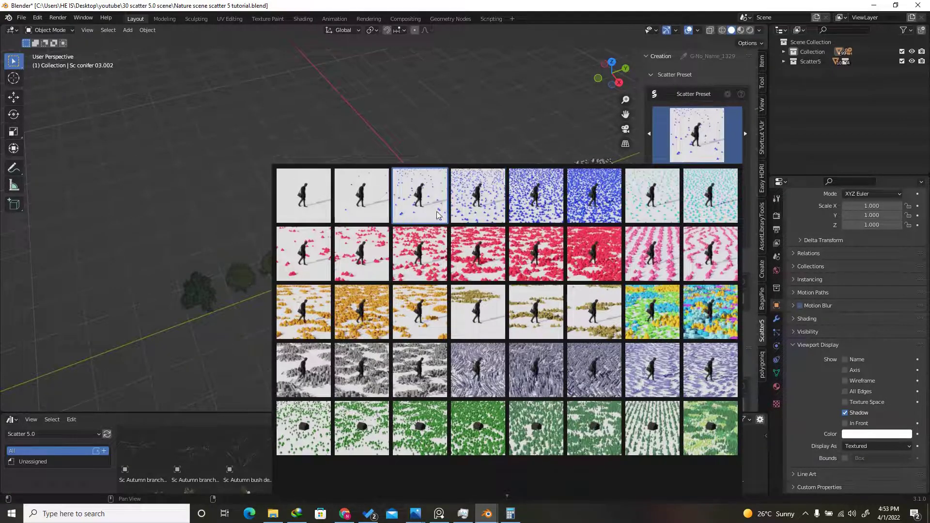
click(387, 214)
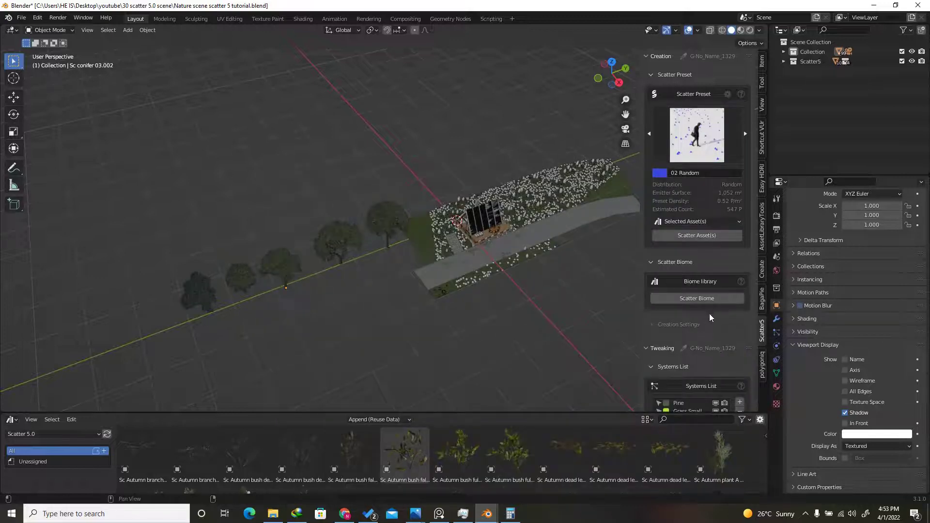
Select all five conifer trees standing in the row beside the terrain.
scroll(351, 242, up, 2)
click(349, 245)
shift+click(428, 201)
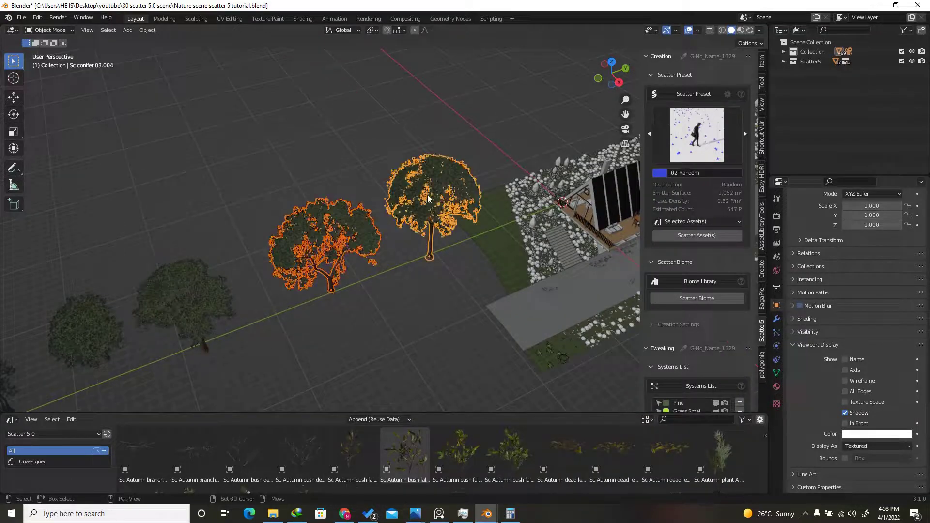
scroll(440, 189, down, 3)
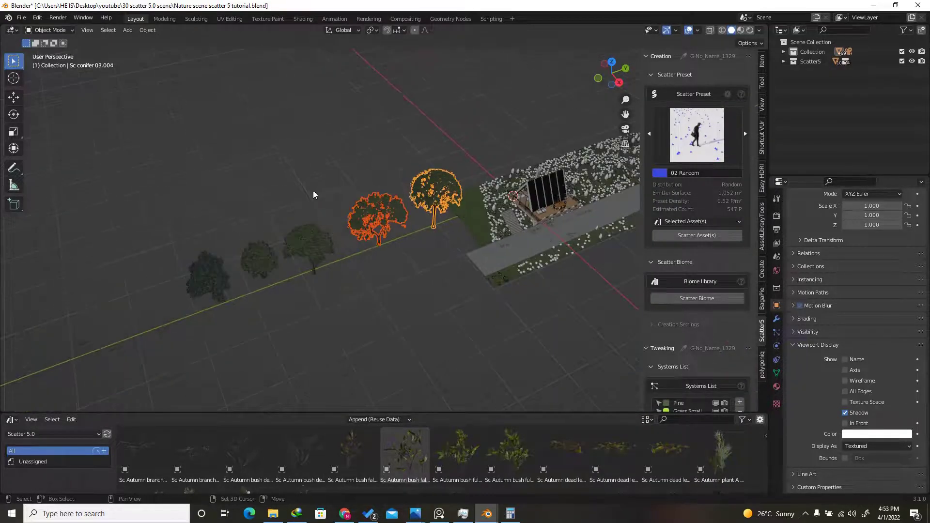
shift+click(309, 245)
shift+click(264, 257)
shift+click(209, 271)
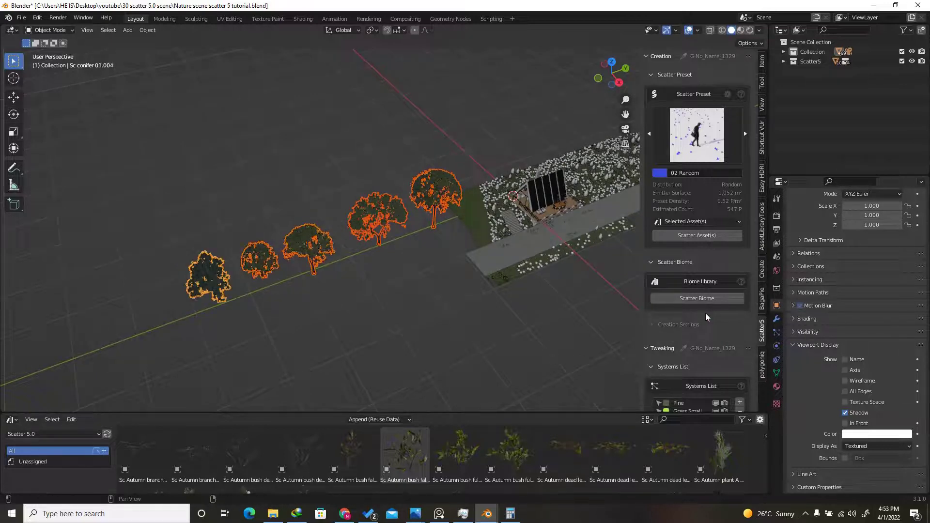
Switch the scatter source to Selected Object(s) and scatter the conifers over the hillside, acknowledging the heavy-assets notice.
click(700, 221)
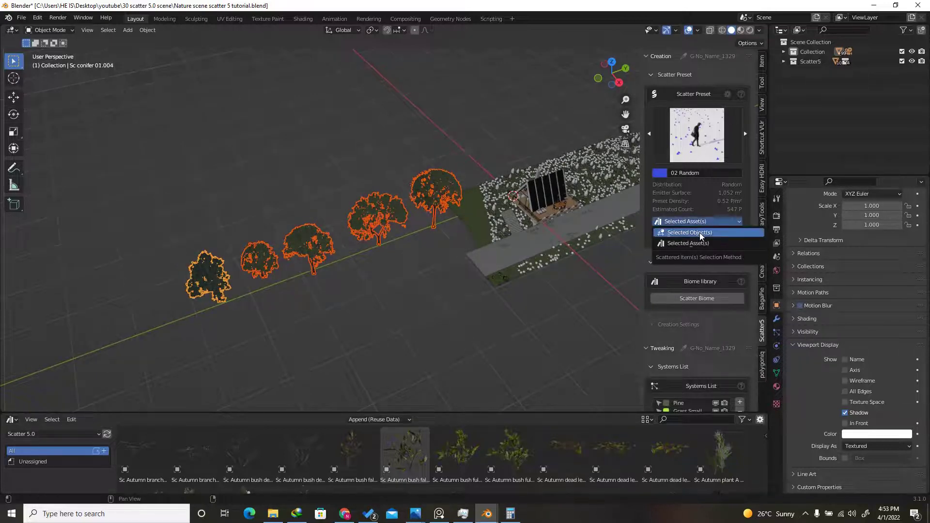
click(690, 233)
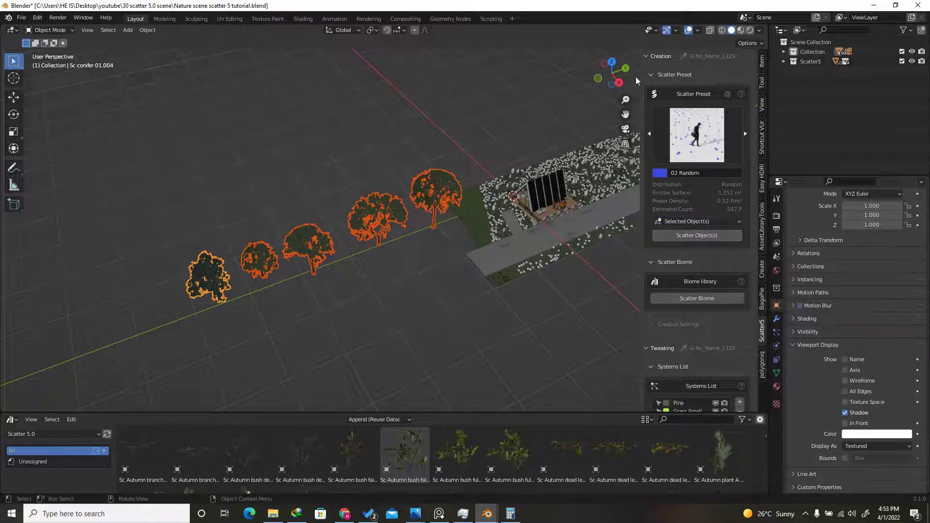
drag(629, 79, 618, 83)
scroll(462, 203, down, 3)
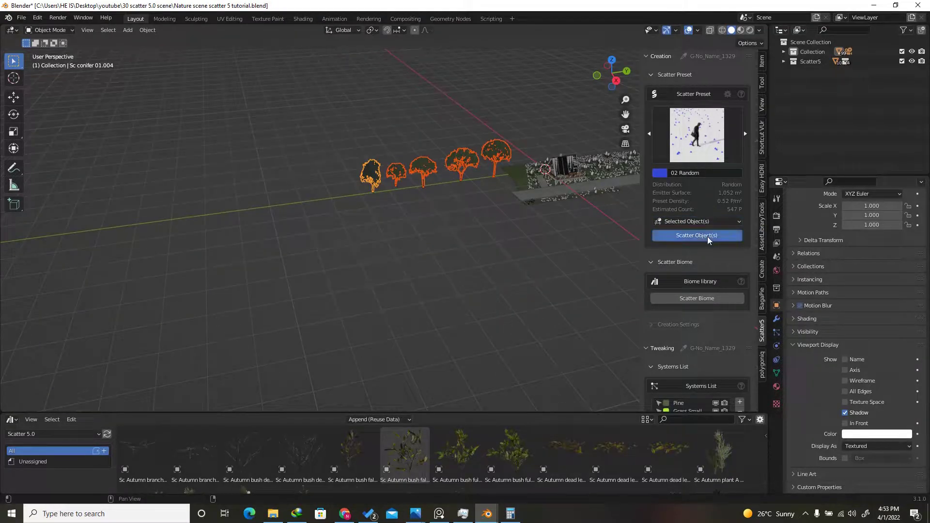
click(697, 236)
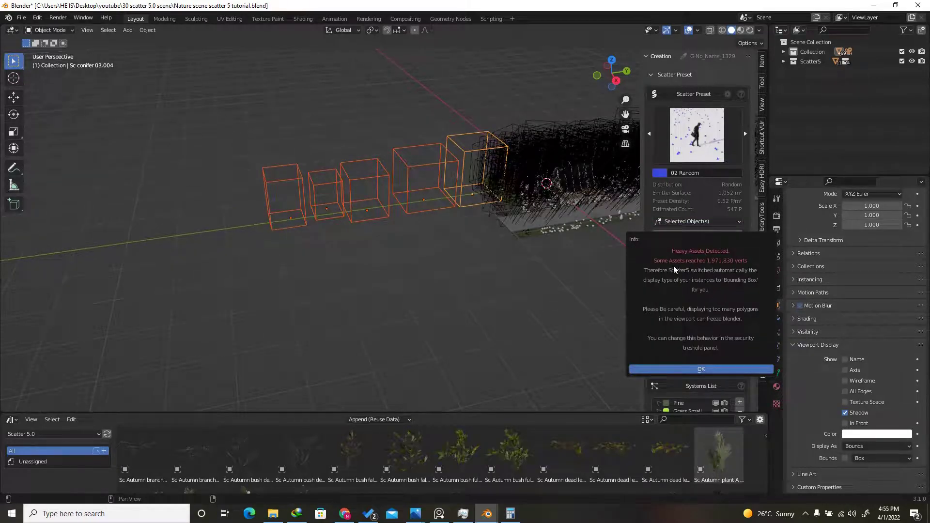
click(678, 368)
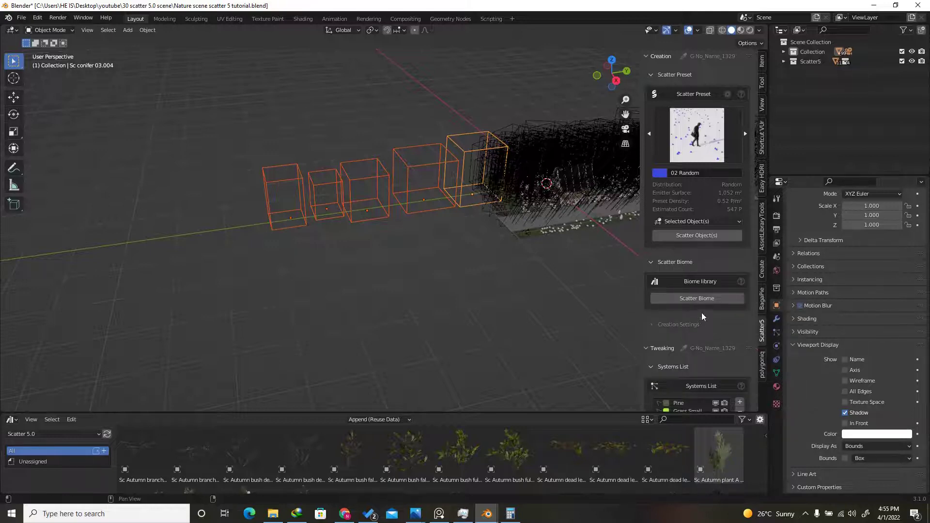
Rename the 02 Random scatter system as trees.
scroll(709, 317, down, 6)
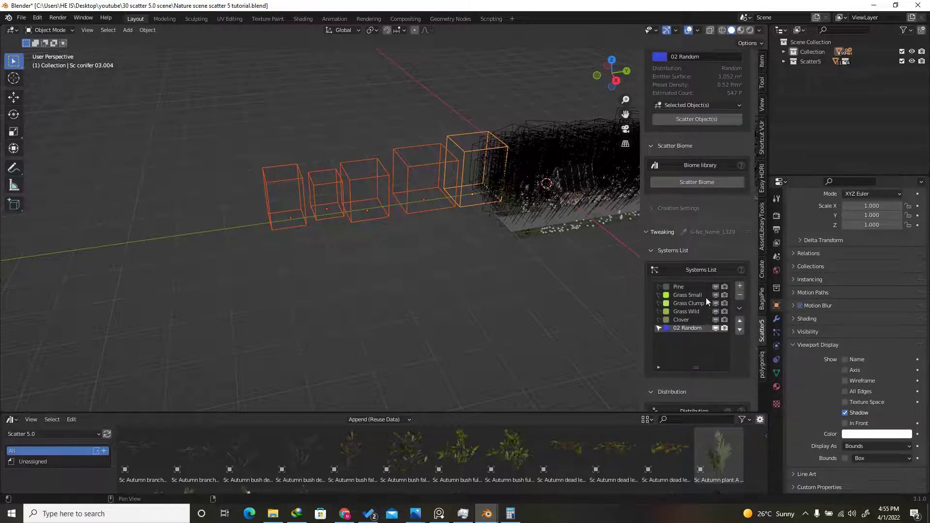
scroll(707, 298, down, 4)
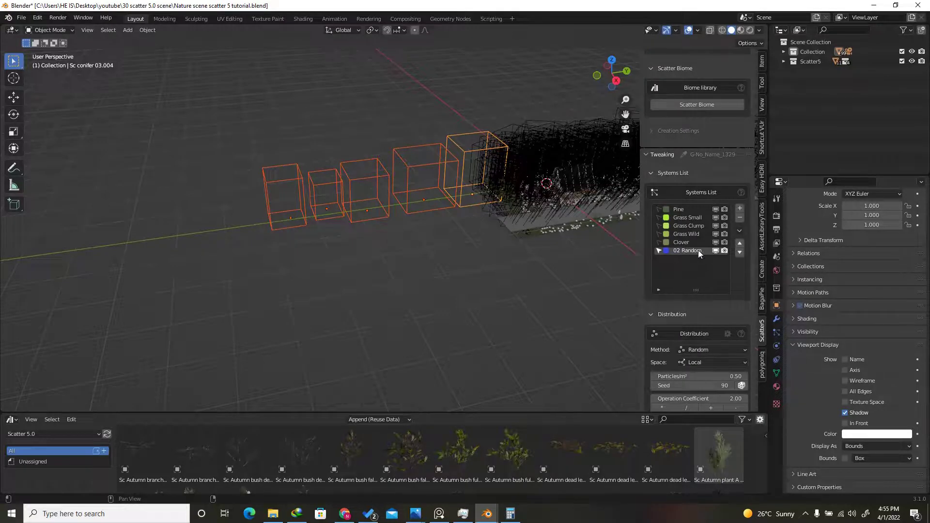
text(trees)
Set the distribution method of the trees system to Manual.
scroll(706, 298, down, 3)
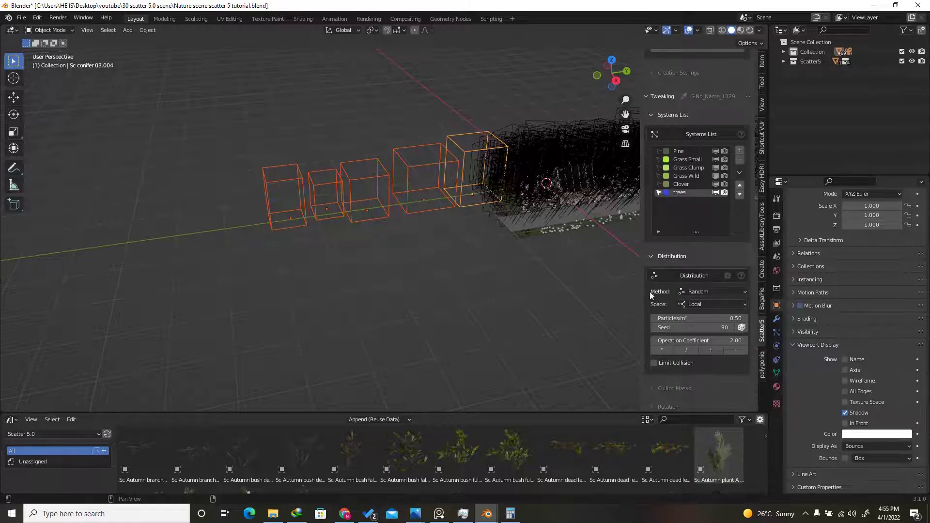
click(699, 292)
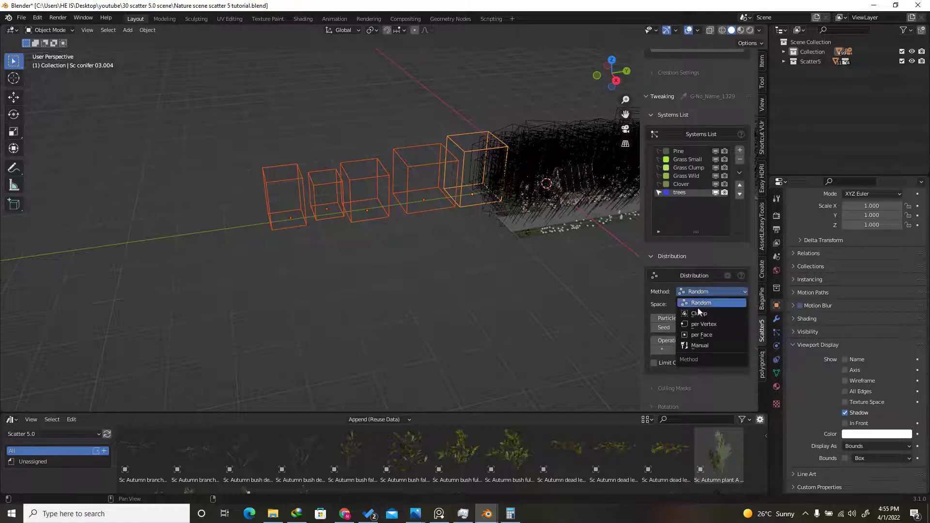
click(699, 346)
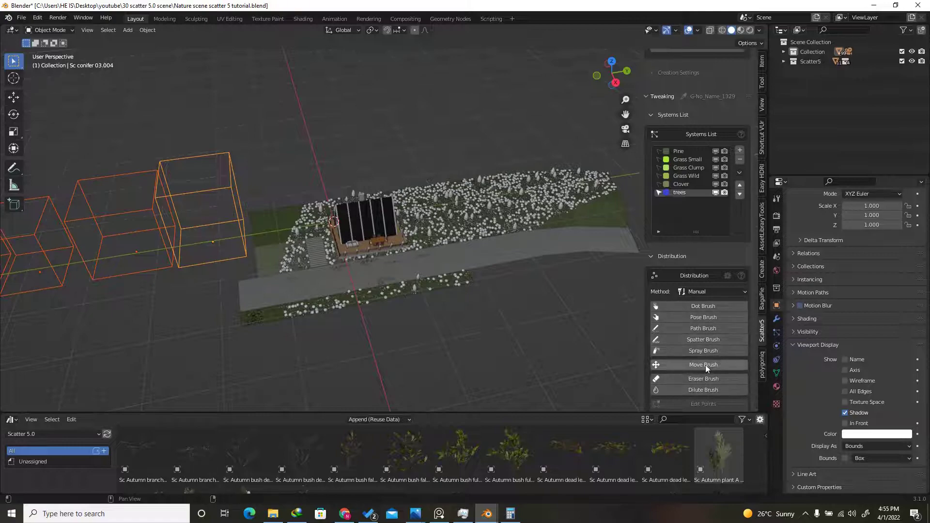
Place a tree with the Dot Brush on the vegetated slope beside the house's open gable end.
click(702, 307)
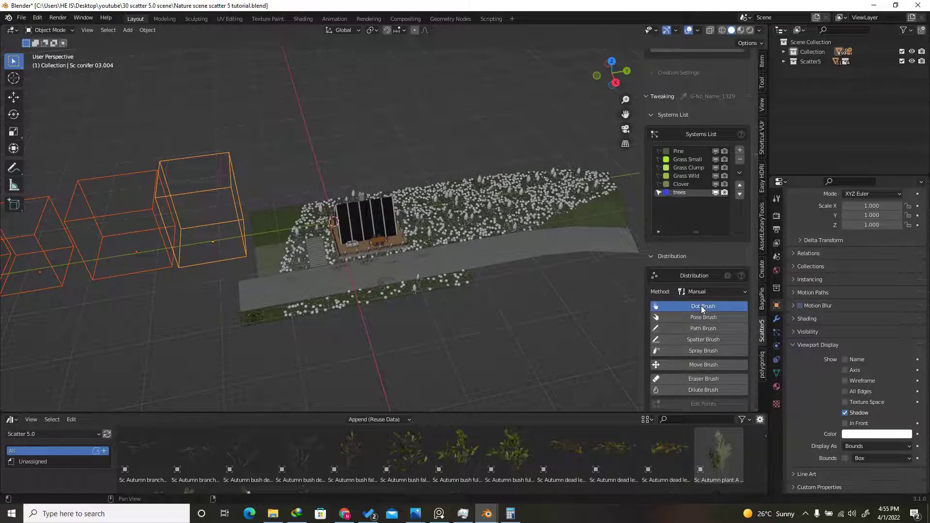
scroll(280, 175, up, 6)
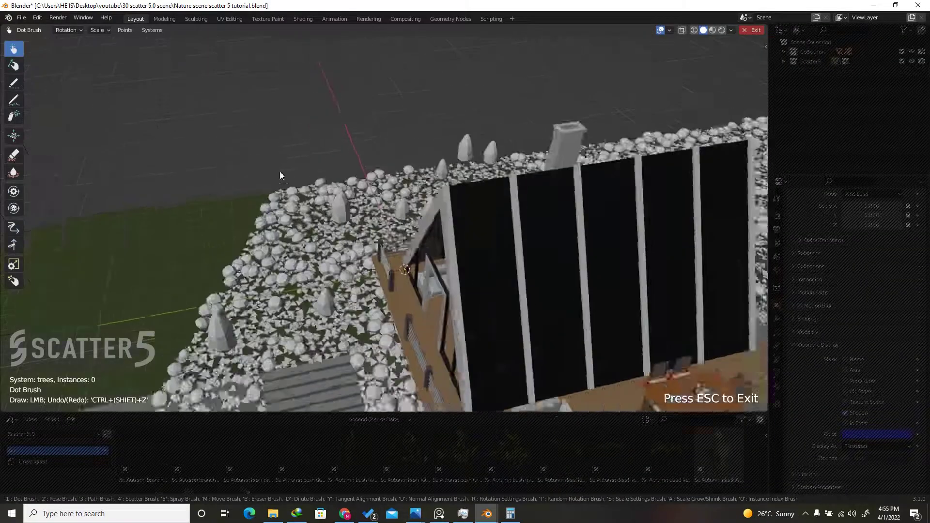
scroll(321, 224, up, 2)
click(311, 249)
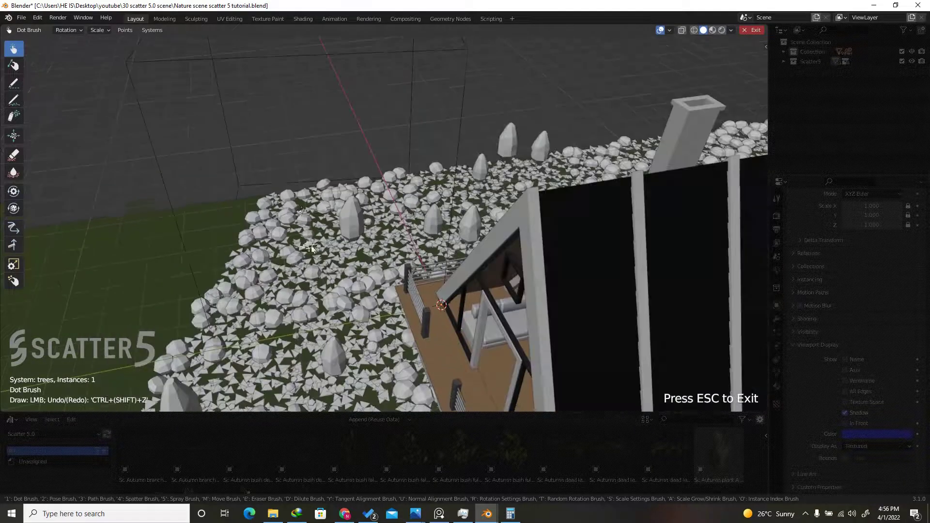
Place six more trees along the hillside's back edge, between its far end and the house.
scroll(311, 249, down, 4)
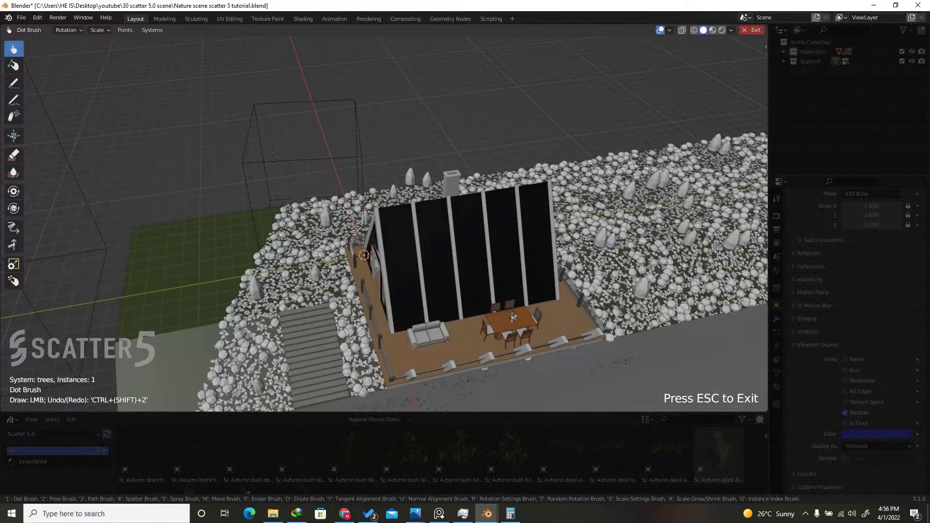
scroll(273, 156, down, 3)
scroll(491, 151, up, 3)
click(715, 160)
click(562, 144)
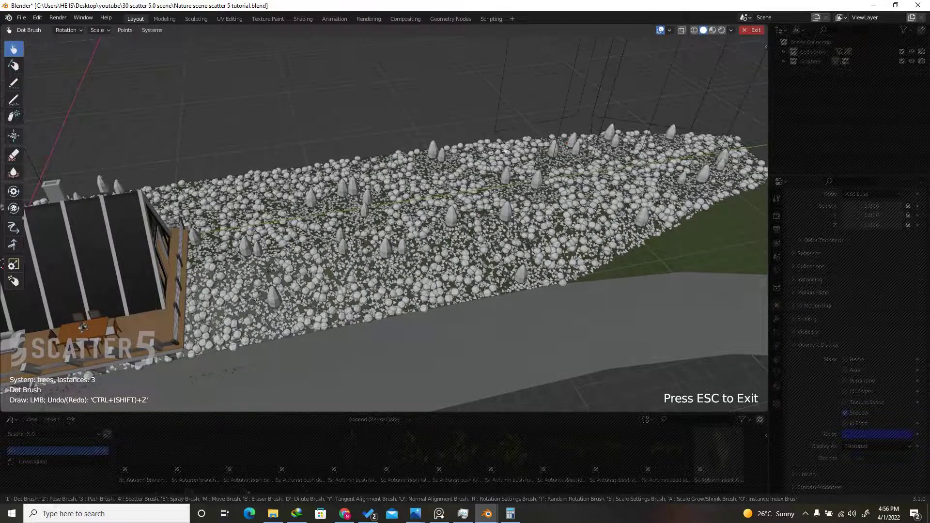
click(412, 172)
click(327, 189)
click(304, 191)
scroll(352, 189, down, 3)
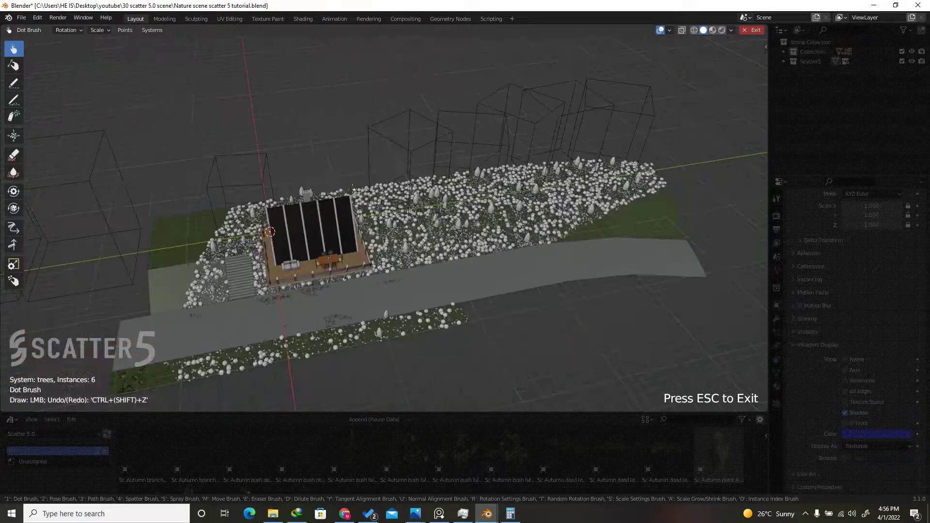
scroll(353, 189, up, 3)
click(365, 198)
scroll(358, 203, down, 3)
Place two trees on the bare grass strip beyond the outdoor stairs.
shift+middle_drag(315, 218, 453, 201)
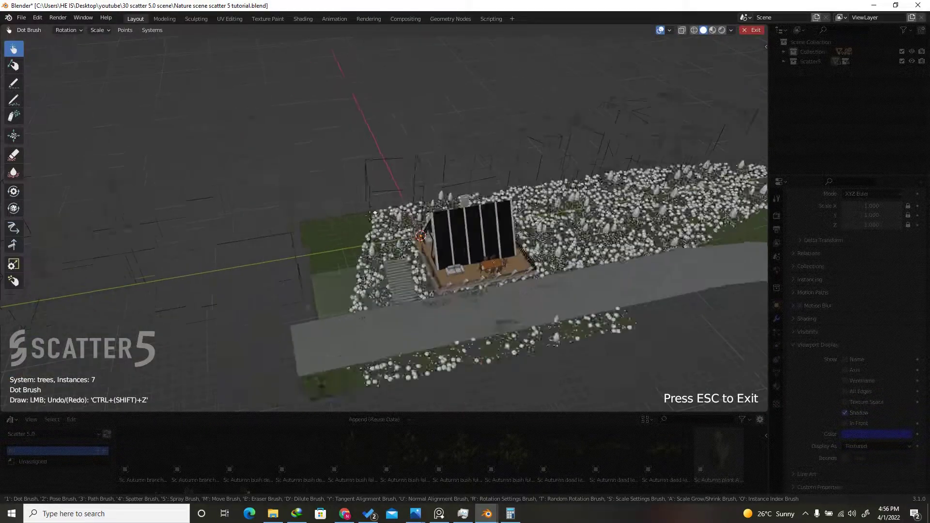
scroll(349, 230, up, 1)
click(343, 233)
click(314, 266)
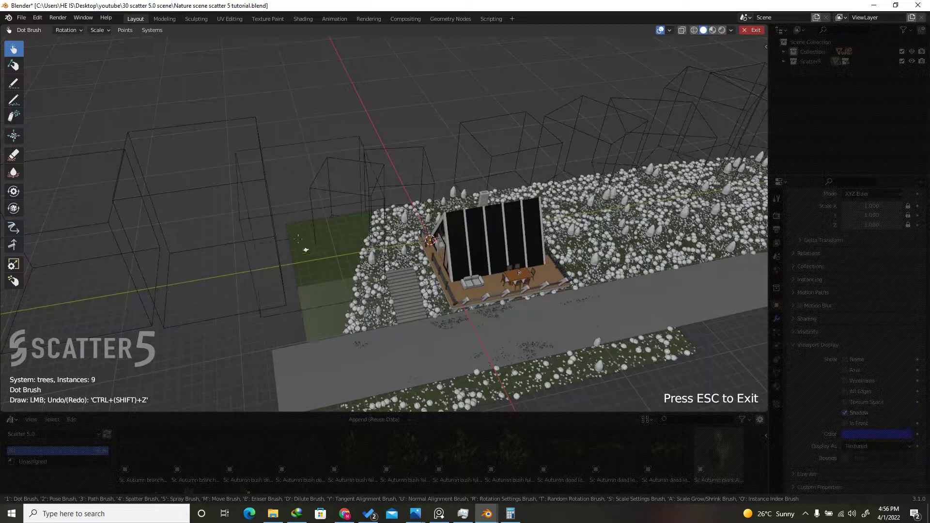
Place two trees at the far end of the hillside, near the bare grass above the road, and finish brushing.
scroll(303, 252, down, 3)
scroll(613, 242, up, 4)
click(606, 223)
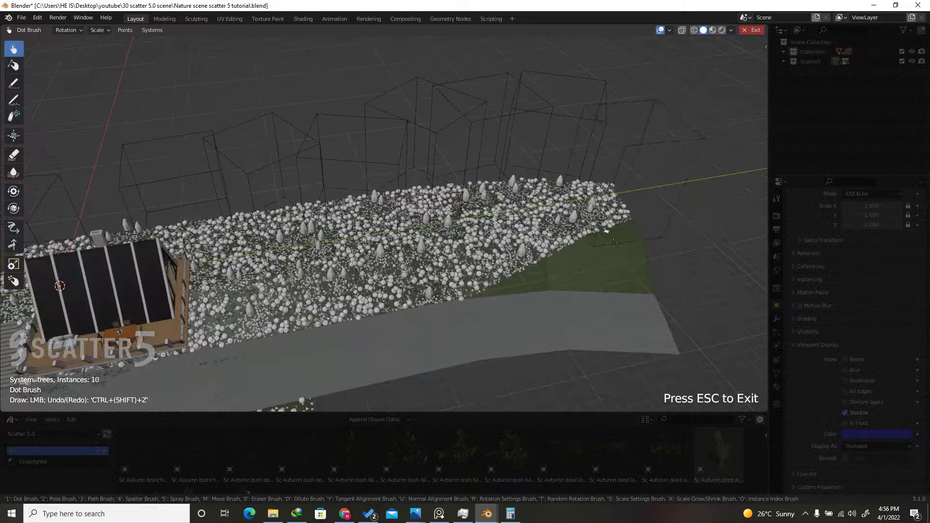
click(613, 262)
middle_drag(613, 261, 659, 166)
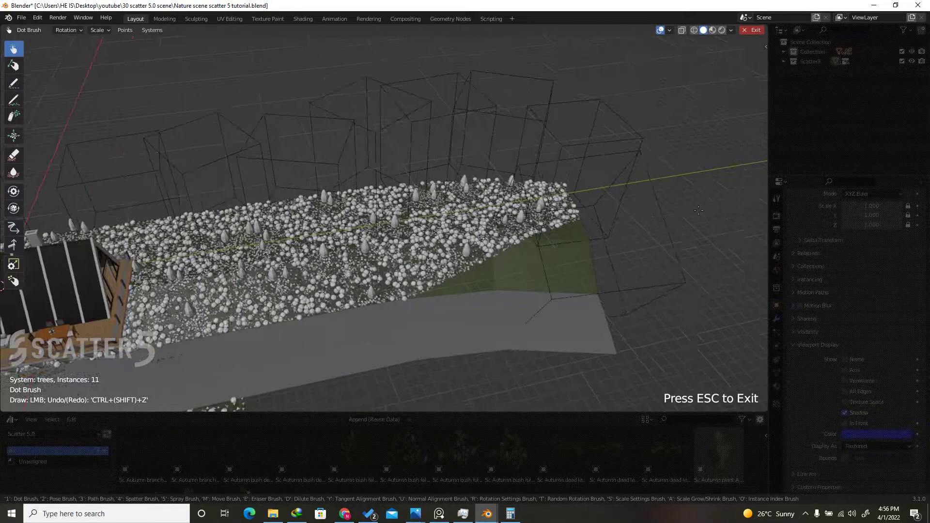
key(Escape)
Set the viewport display of the two source conifers nearest the terrain to Textured.
middle_drag(699, 209, 385, 113)
scroll(385, 112, down, 3)
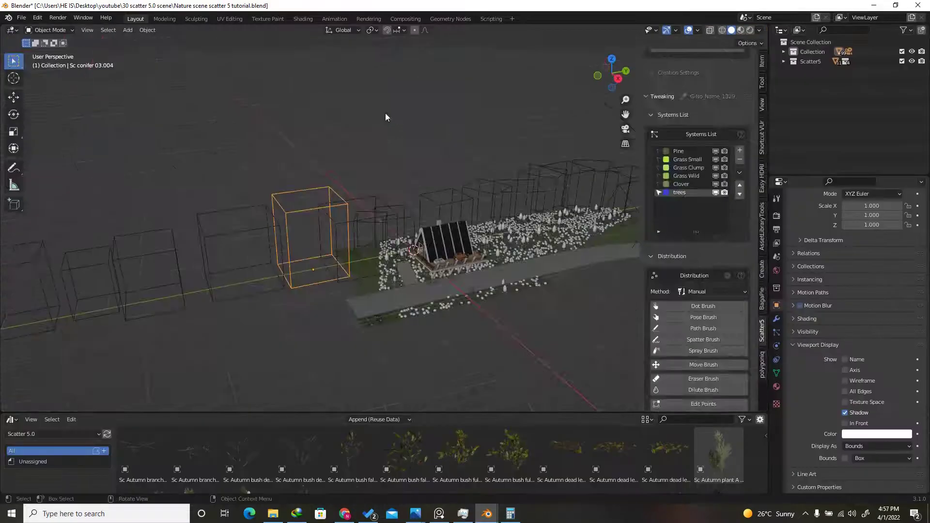
click(299, 190)
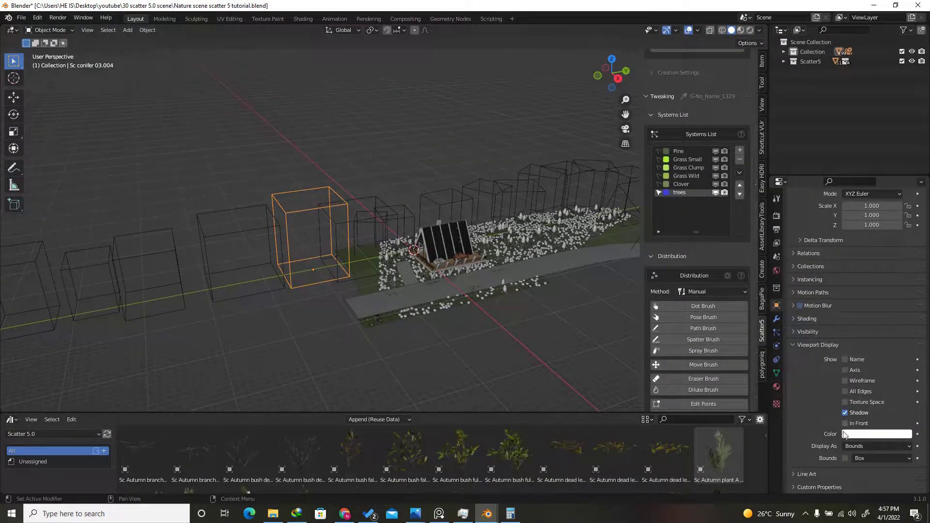
click(867, 446)
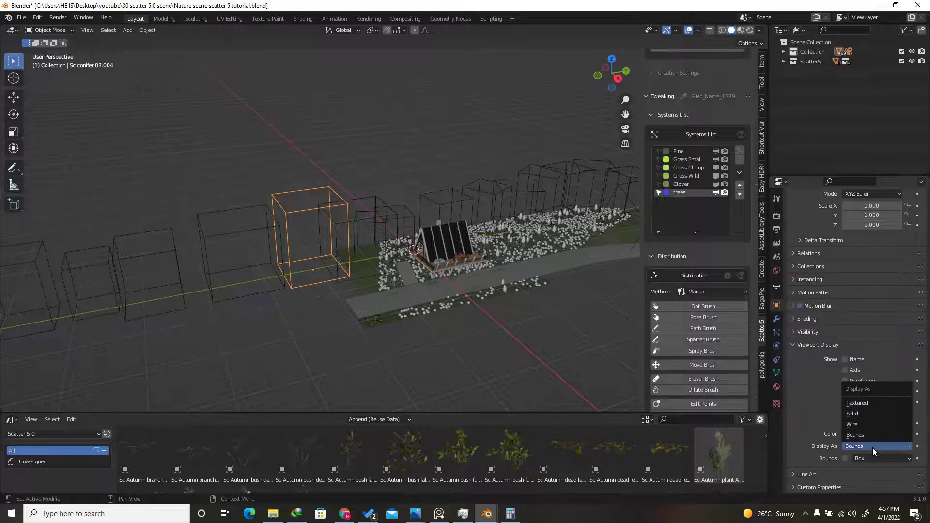
click(855, 403)
click(252, 249)
click(876, 446)
click(856, 403)
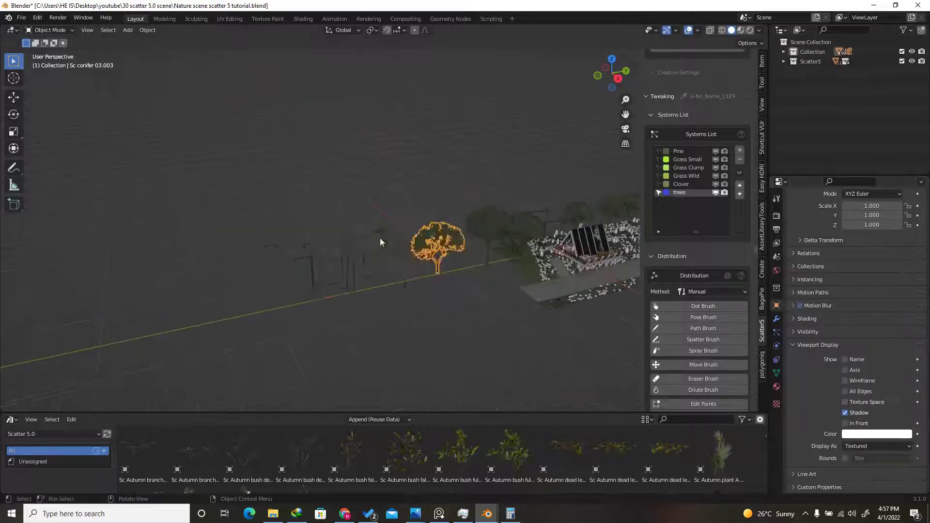
Set the viewport display of the remaining source conifers in the row to Textured.
click(380, 242)
click(879, 445)
click(856, 403)
click(334, 264)
click(302, 264)
Turn on Camera Optimization for the trees system's visibility.
mouse_move(622, 79)
mouse_down()
mouse_move(653, 79)
mouse_move(601, 100)
mouse_move(630, 108)
mouse_move(628, 92)
mouse_up()
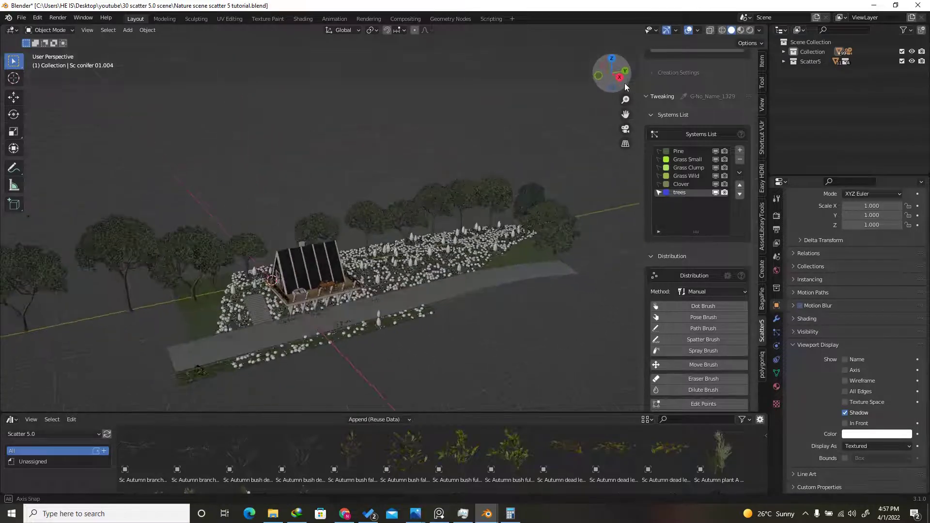
scroll(682, 254, down, 12)
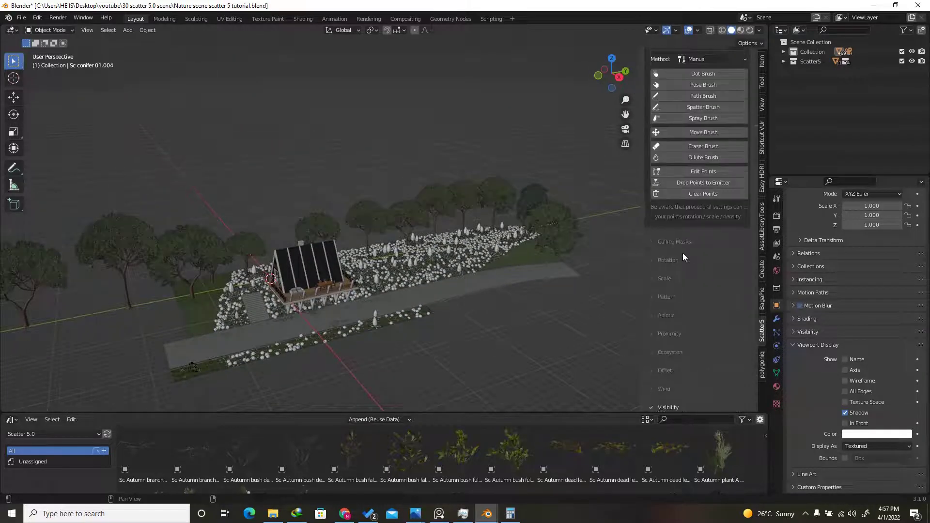
scroll(683, 306, down, 5)
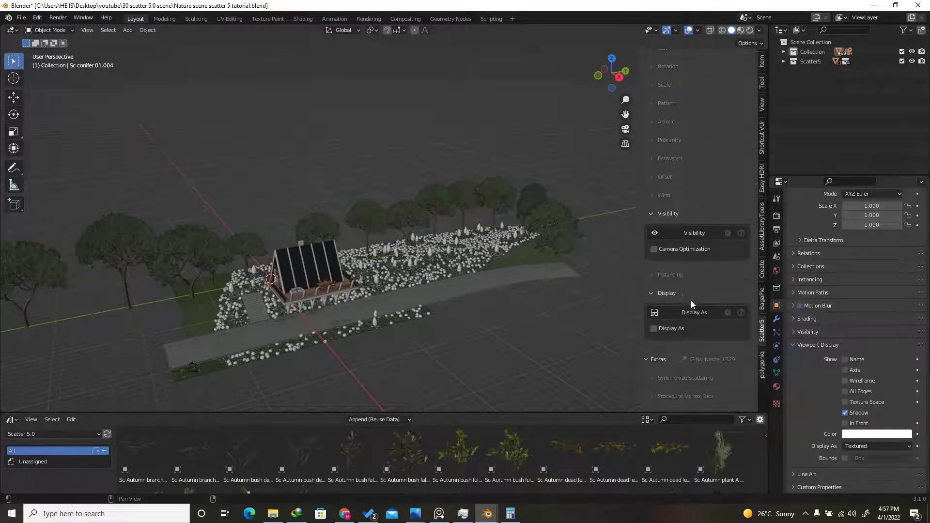
click(656, 232)
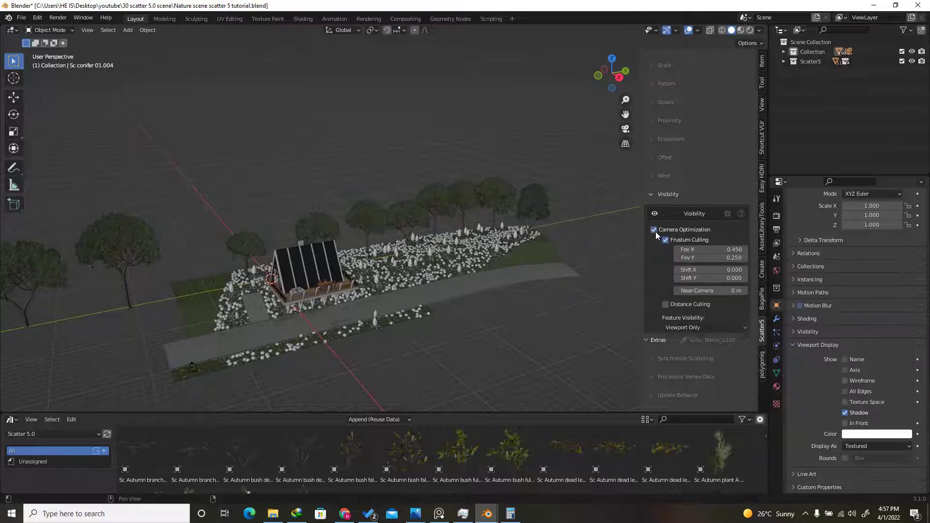
Display the trees system as placeholders of the Lowpoly Coniferous 03 type.
scroll(708, 237, down, 3)
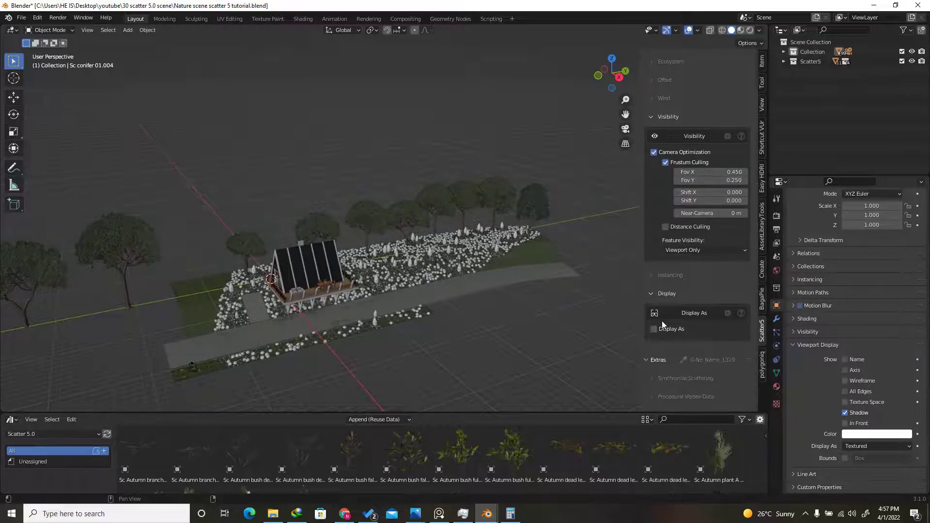
click(655, 329)
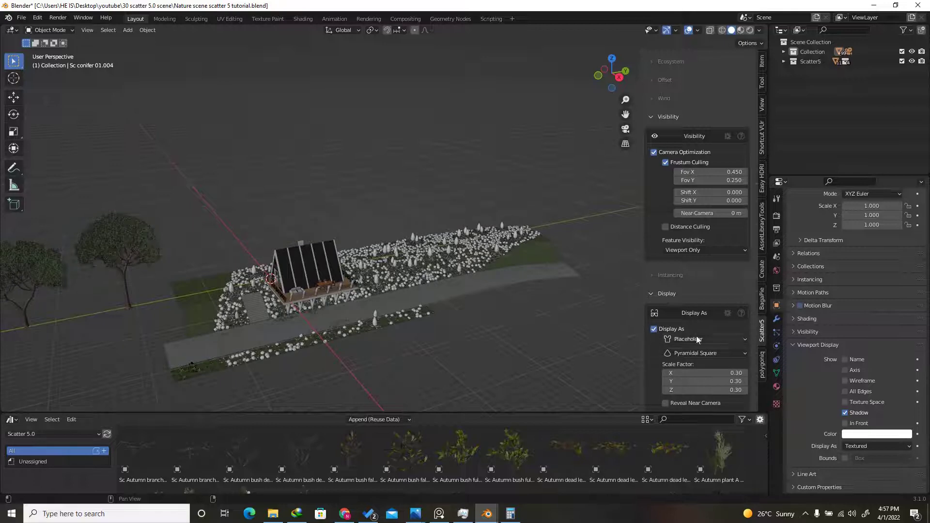
scroll(698, 339, down, 5)
click(697, 237)
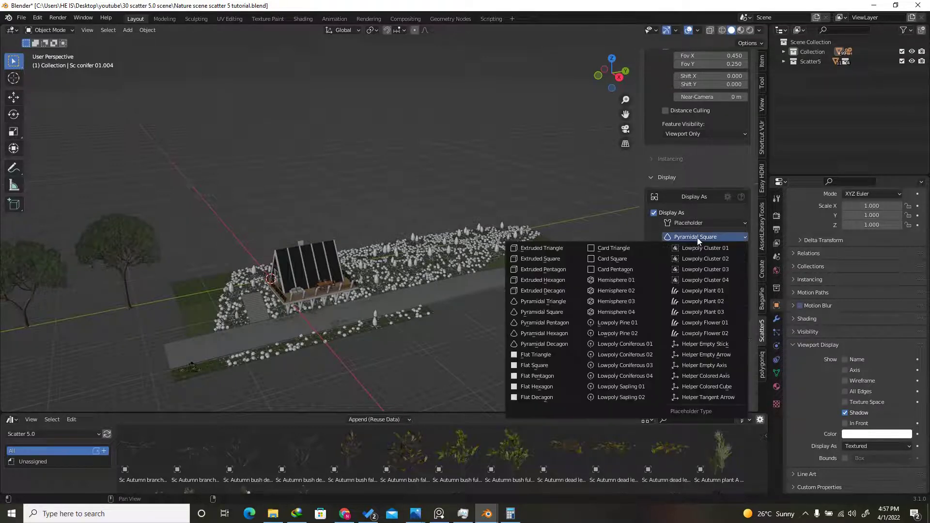
click(632, 366)
Set the placeholder scale factor of the trees to 2 on X, Y and Z.
scroll(504, 261, up, 6)
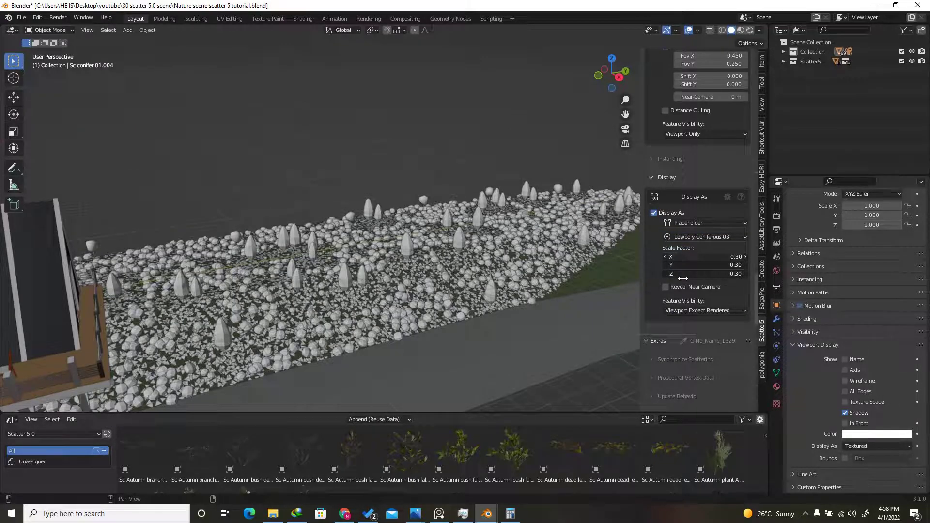
drag(683, 274, 677, 255)
text(2)
key(Return)
scroll(440, 174, down, 6)
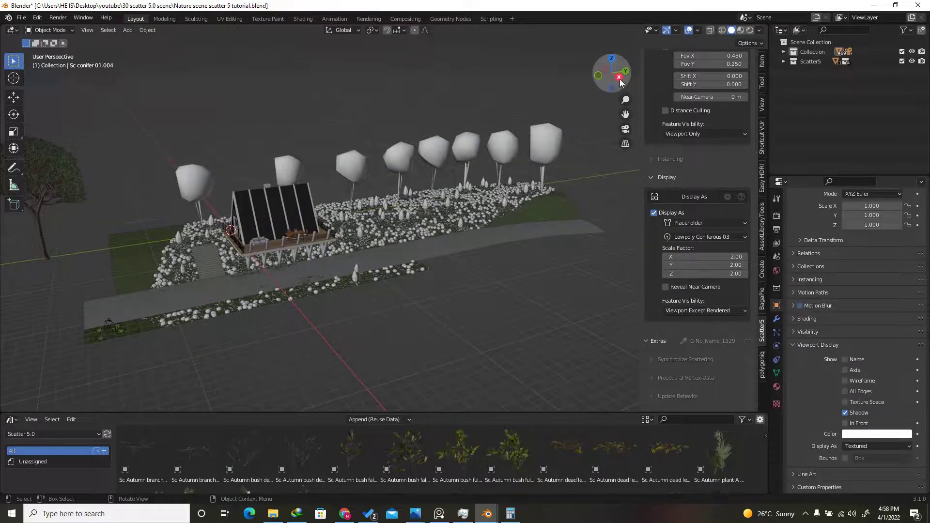
Add three more trees with the Dot Brush: one near the stairs and two on the slope past the house.
mouse_move(620, 83)
mouse_down()
mouse_move(651, 69)
mouse_move(603, 62)
mouse_move(625, 77)
mouse_up()
scroll(661, 232, up, 8)
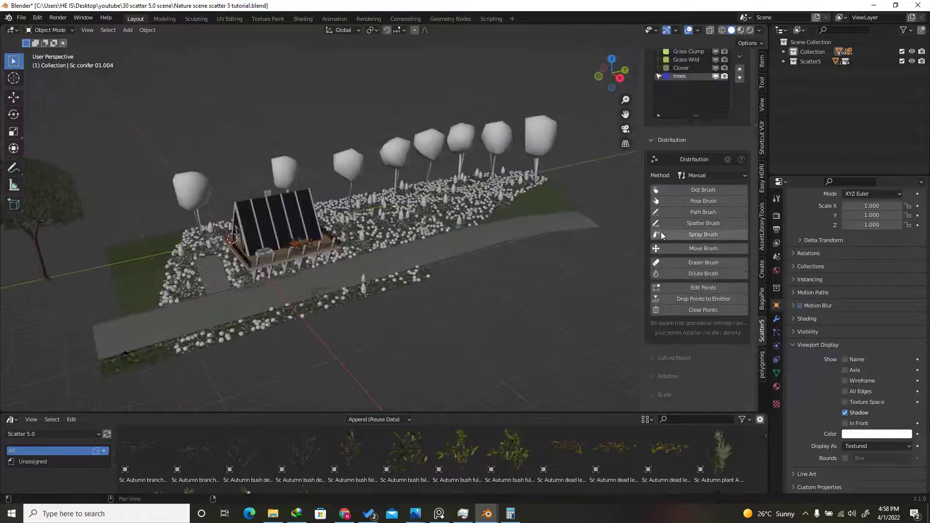
click(702, 191)
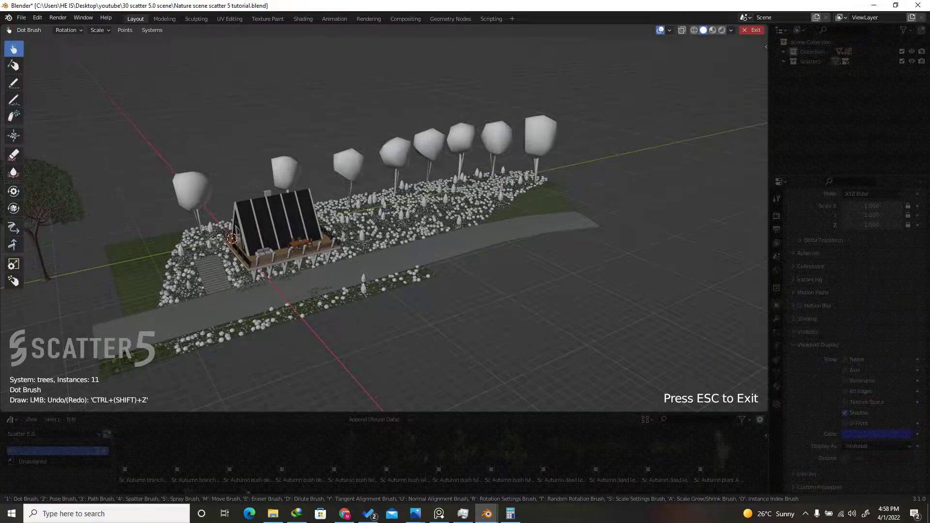
scroll(218, 237, up, 6)
click(253, 245)
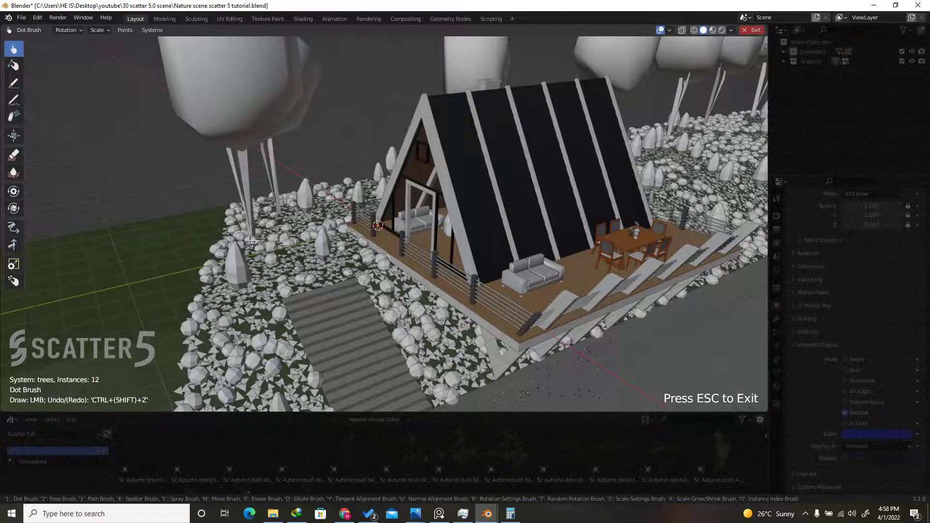
scroll(440, 203, down, 6)
scroll(441, 204, up, 6)
click(485, 196)
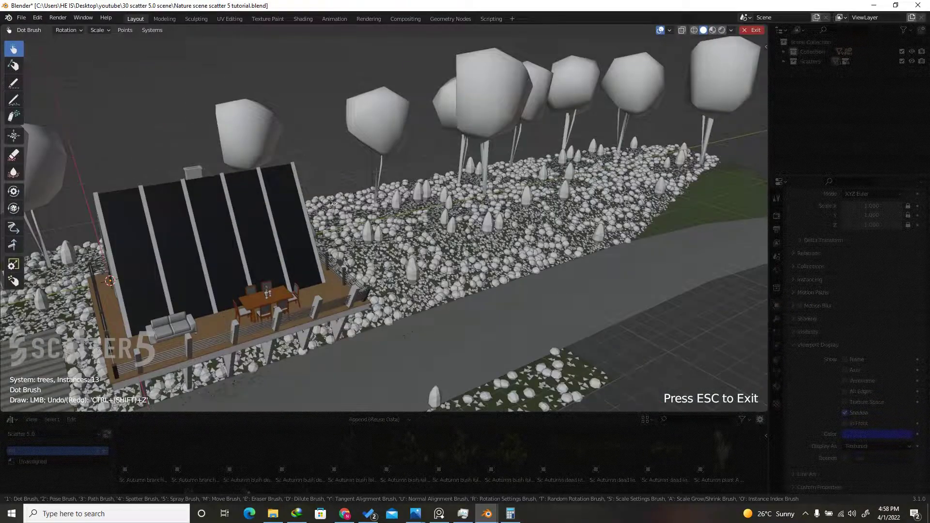
click(673, 168)
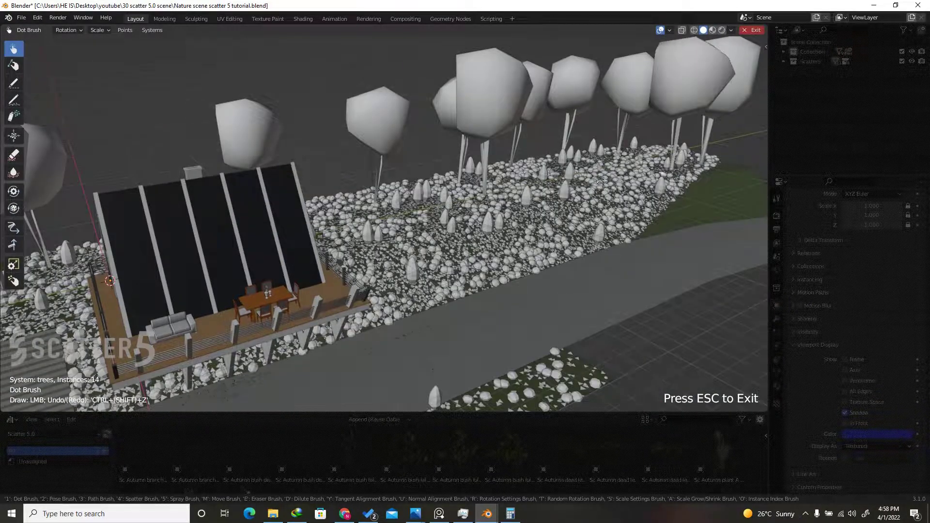
key(Escape)
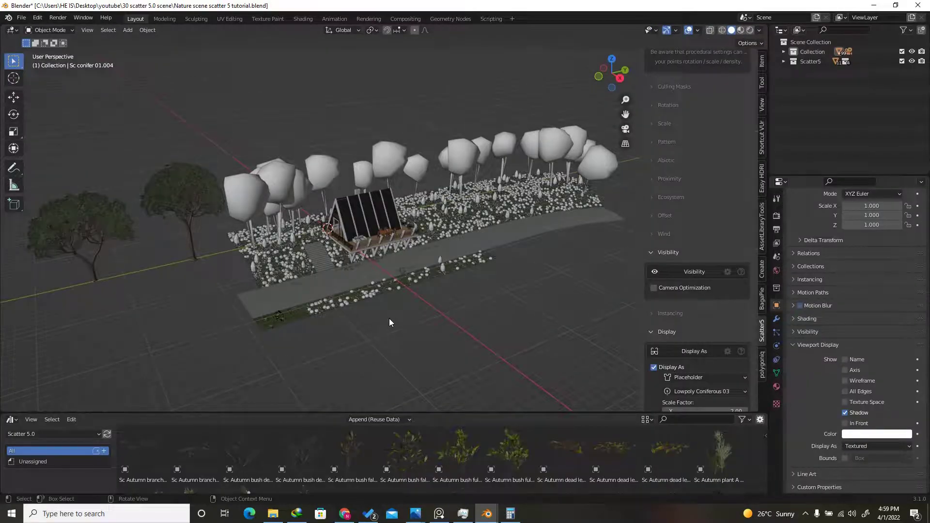
Look through the scene camera and frame its view to check the tree placement around the house.
key(KP_0)
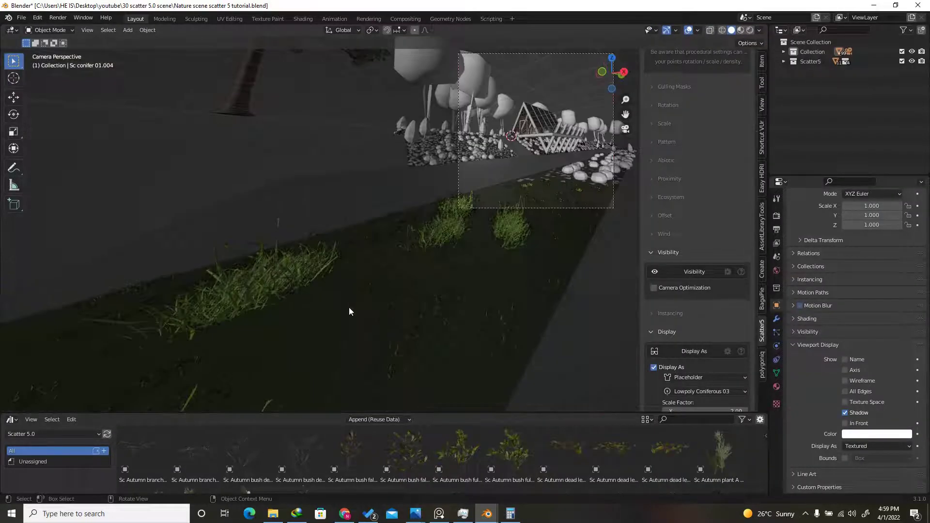
scroll(585, 138, up, 4)
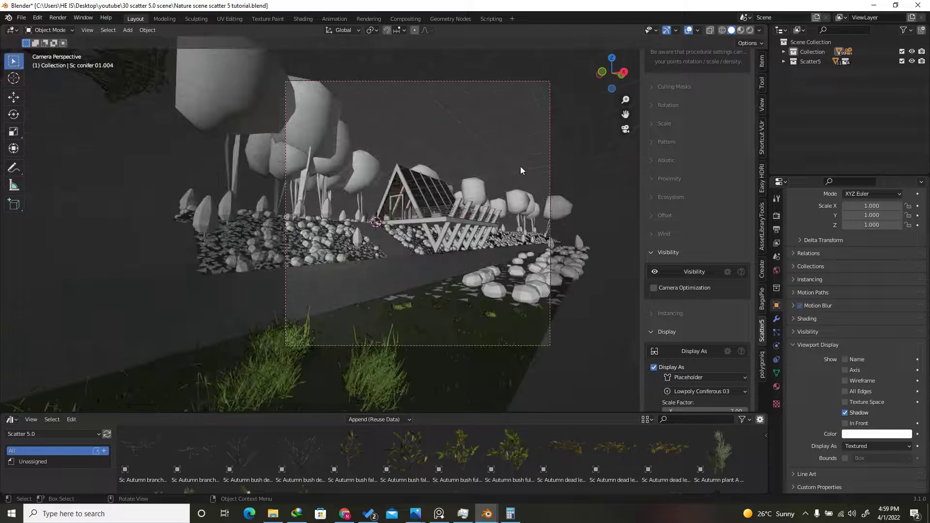
scroll(520, 170, up, 2)
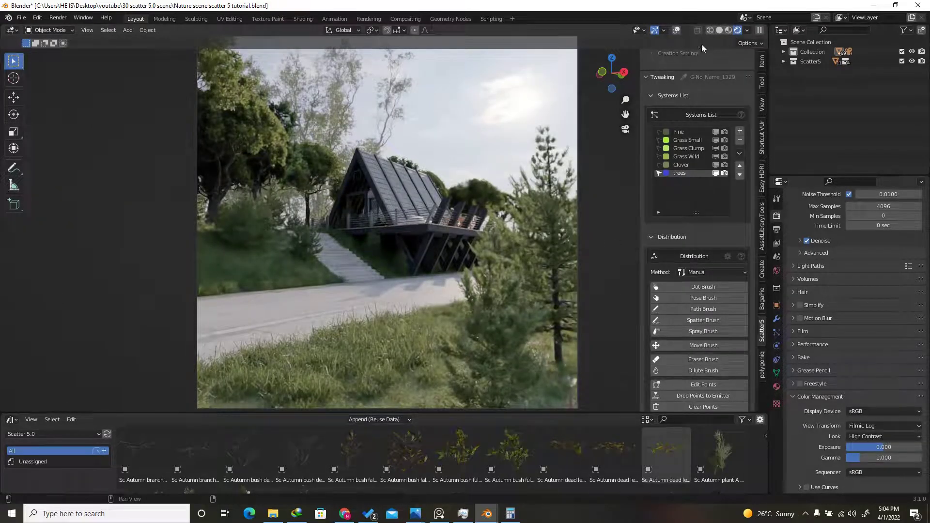
Return the viewport to solid shading and select all scatter systems, with Grass Small as the active one.
click(722, 30)
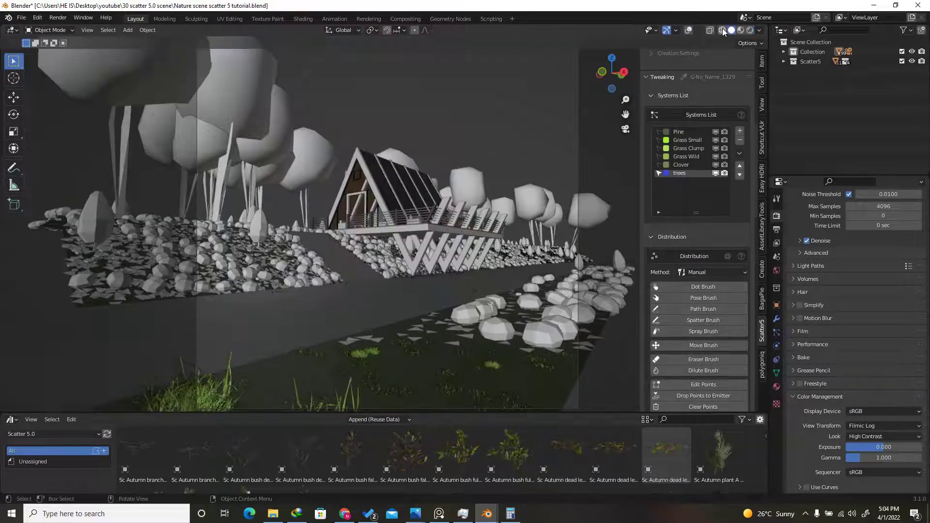
drag(659, 153, 659, 167)
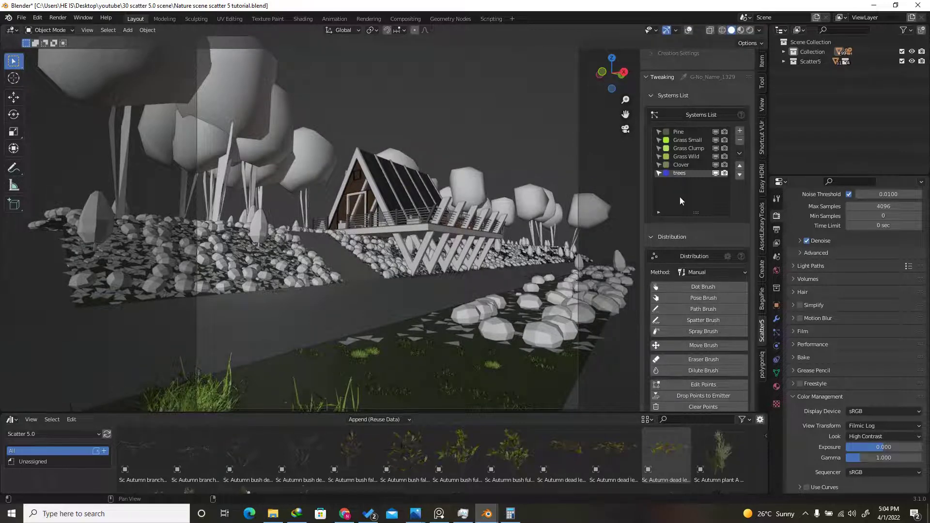
click(681, 139)
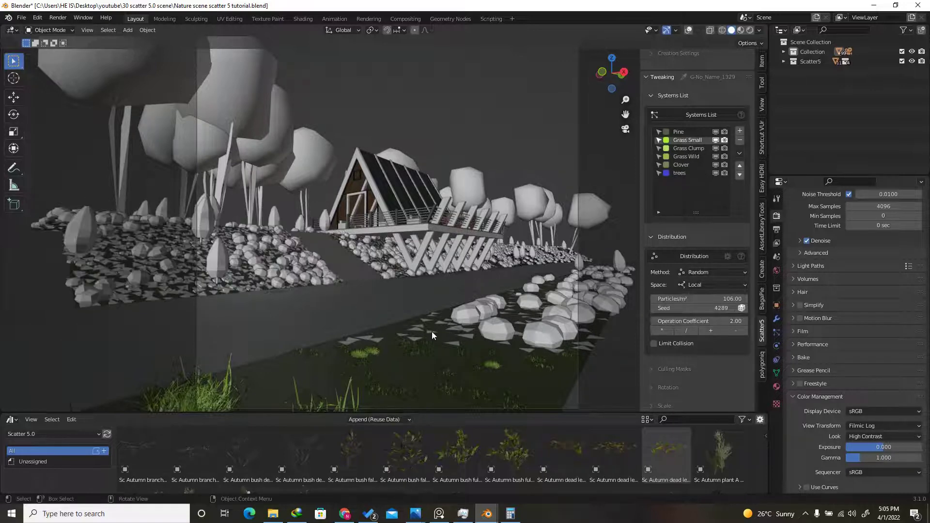
Randomize the distribution seed of the selected scatter systems several times, with Grass Small active.
click(741, 308)
click(741, 308)
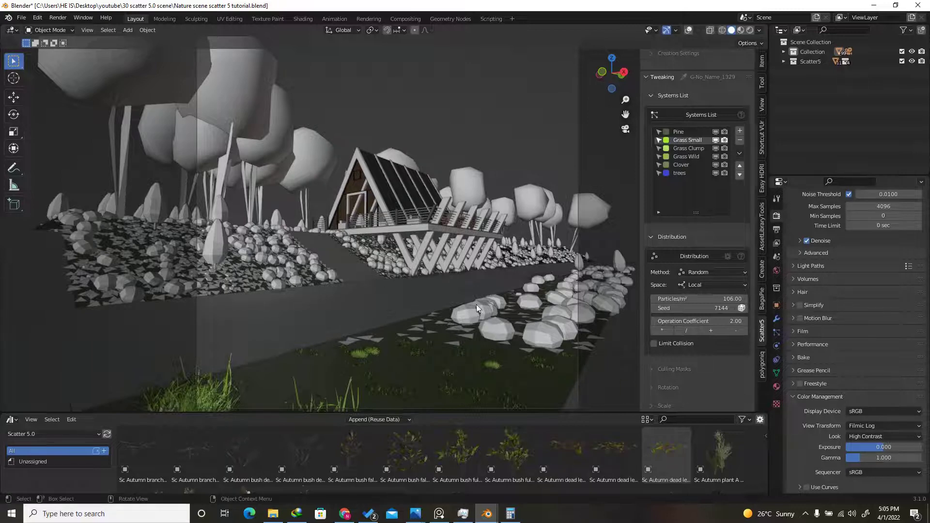
click(742, 308)
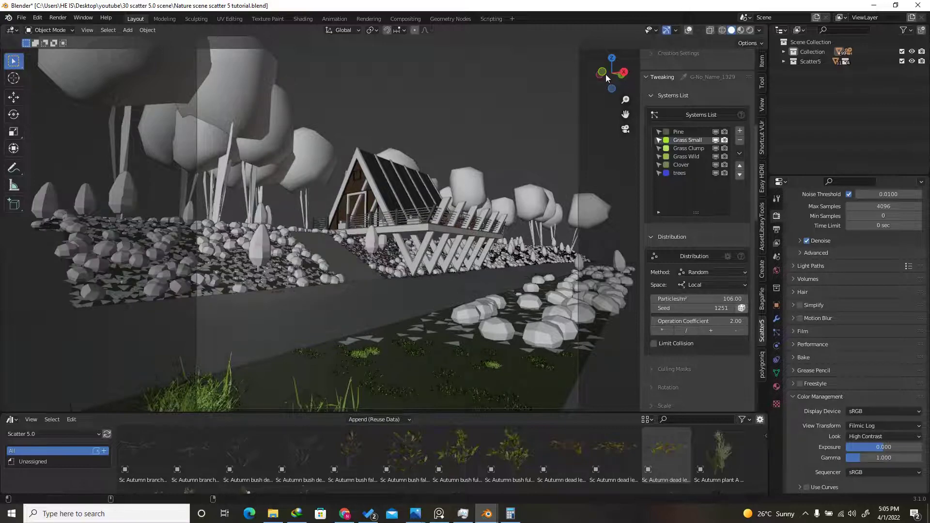
Switch the trees system's distribution method from Manual to Random.
drag(607, 76, 597, 112)
scroll(409, 235, down, 2)
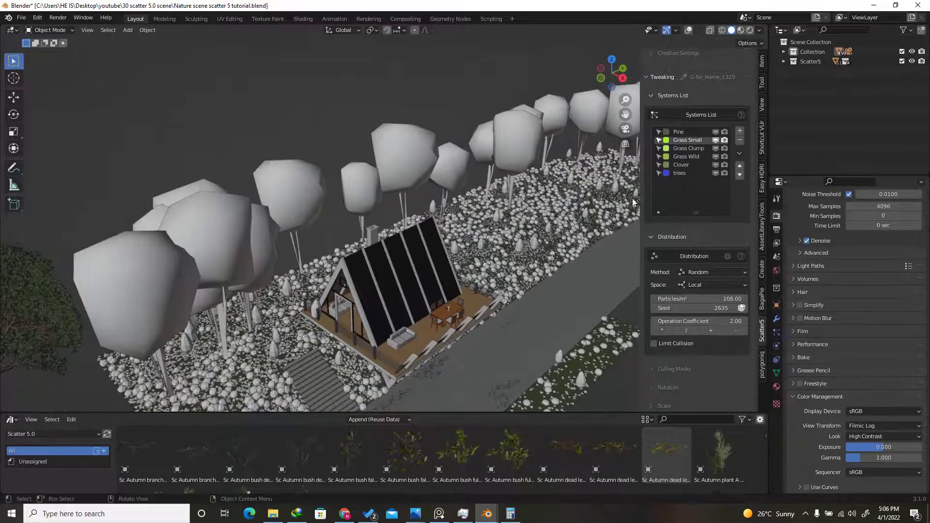
click(675, 175)
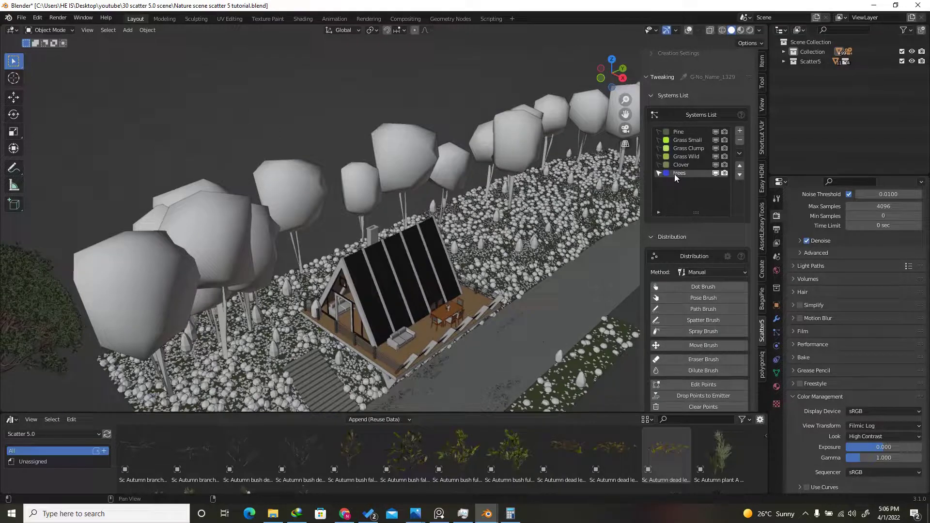
click(699, 273)
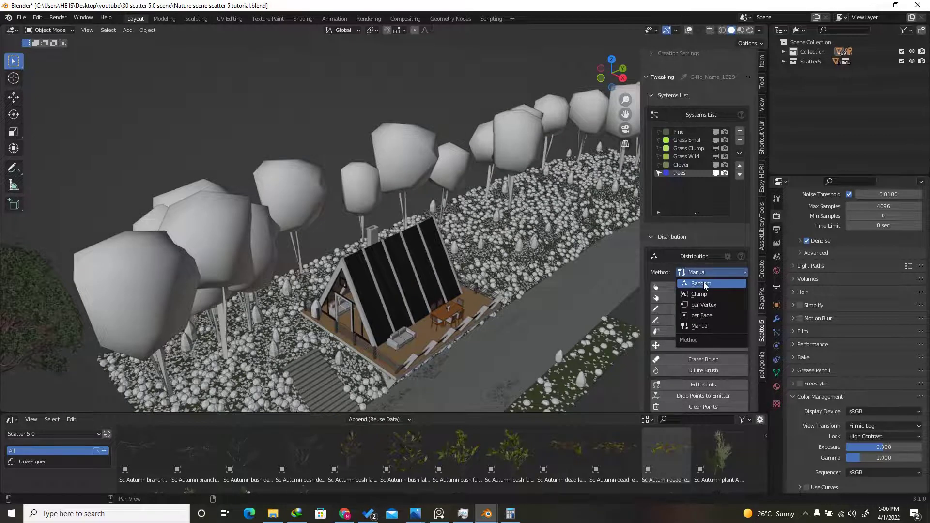
click(703, 283)
scroll(394, 245, down, 2)
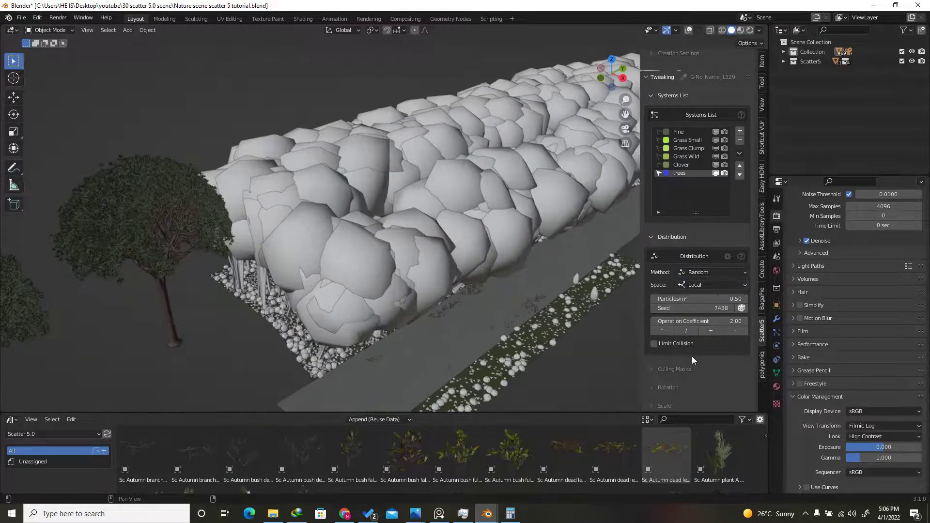
Enable the Vertex-Group culling mask for the trees system with a new vertex group named Vgroup.
scroll(692, 356, down, 5)
click(674, 273)
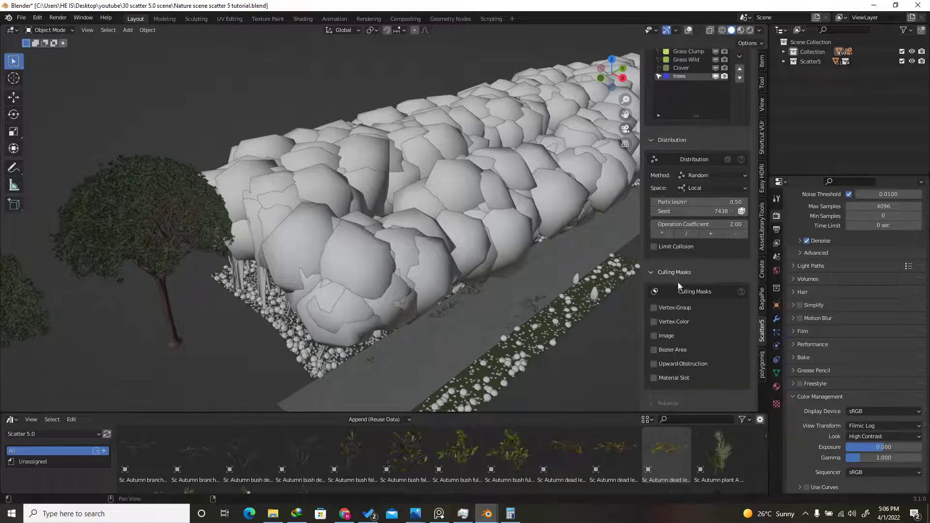
click(654, 308)
click(744, 318)
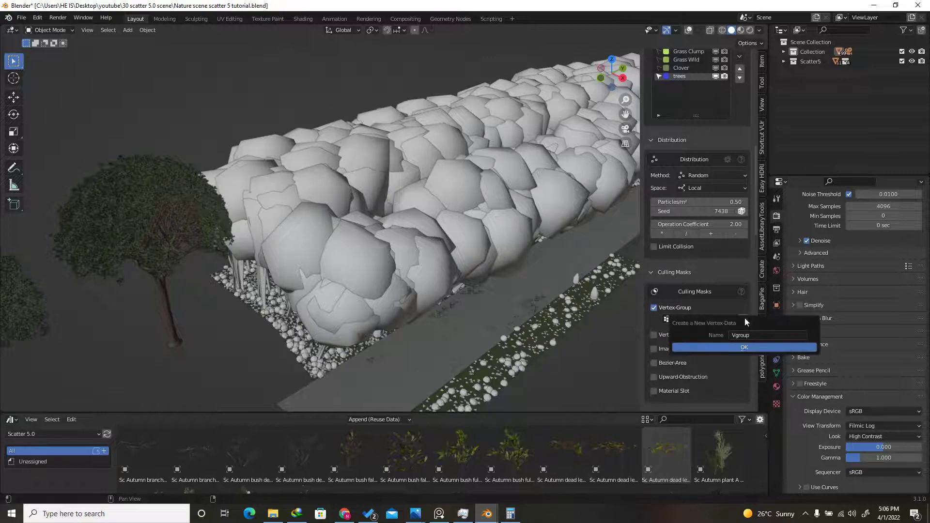
click(728, 346)
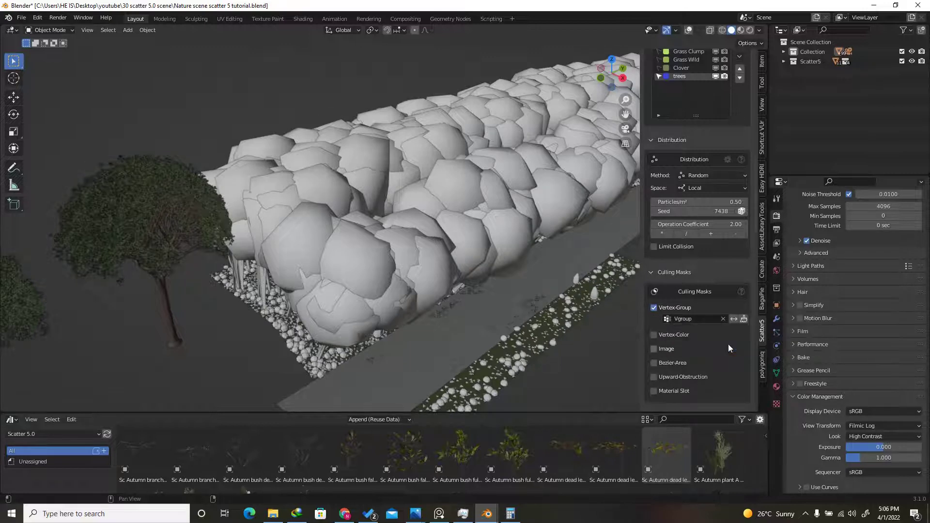
Start weight painting Vgroup, reverse its mask influence, and paint a strip of trees on the slope behind the house.
click(744, 319)
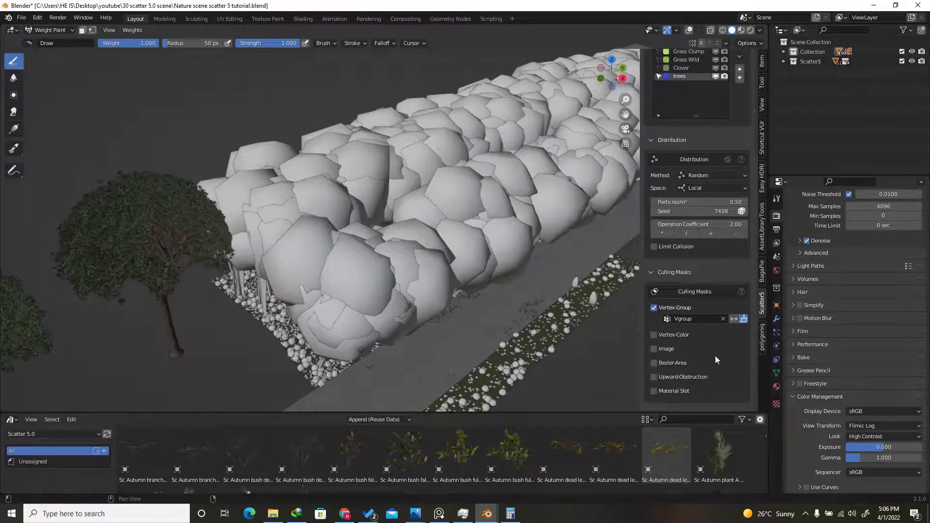
click(735, 319)
shift+middle_drag(543, 162, 451, 207)
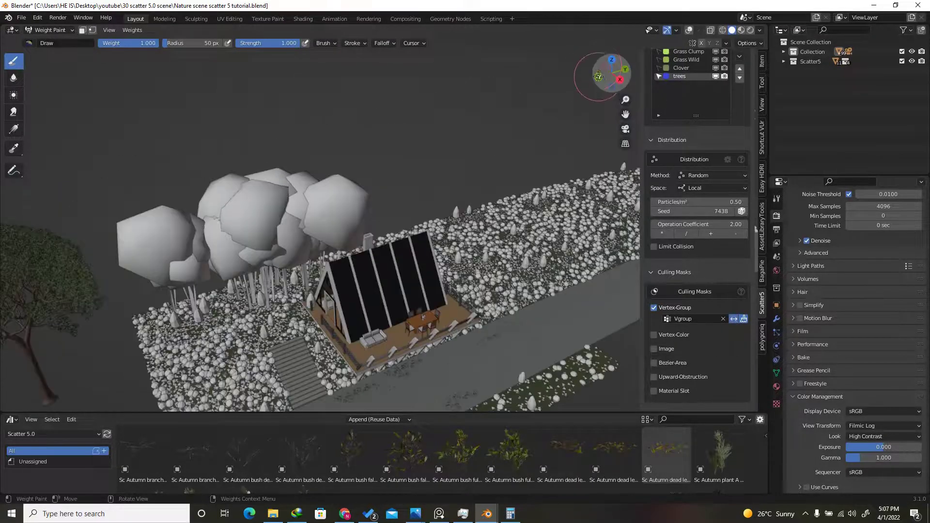
middle_drag(599, 77, 565, 100)
drag(371, 255, 554, 230)
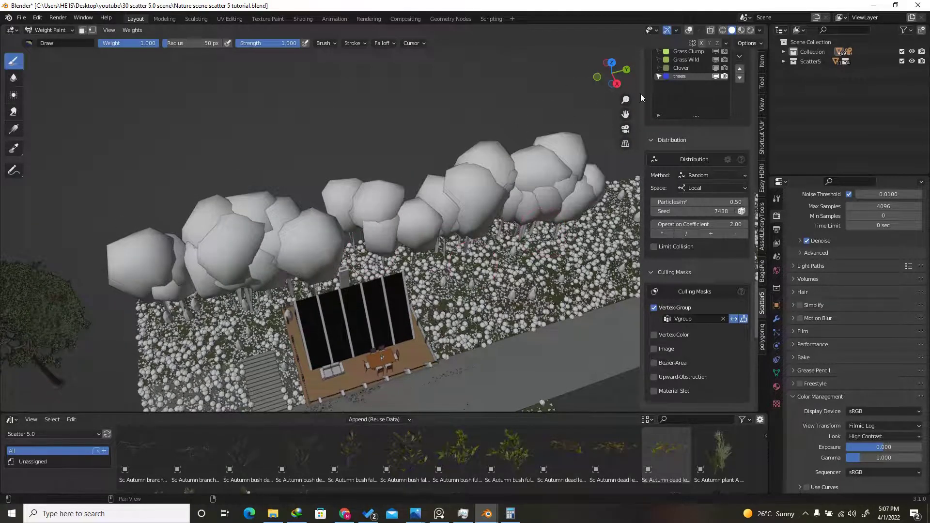
Show the viewport overlays and extend the painted tree strip along the rear edge of the hillside past the house.
click(688, 30)
middle_drag(485, 223, 532, 210)
scroll(532, 210, up, 3)
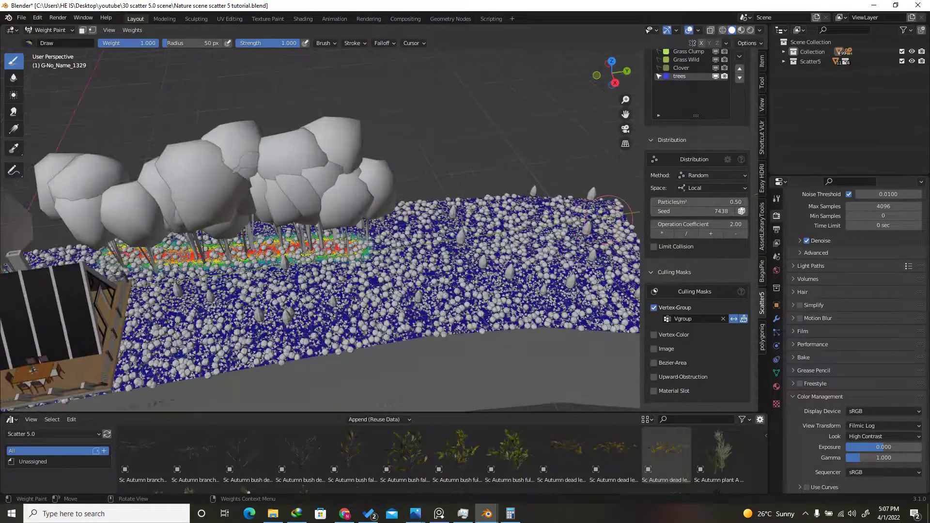
drag(608, 221, 395, 234)
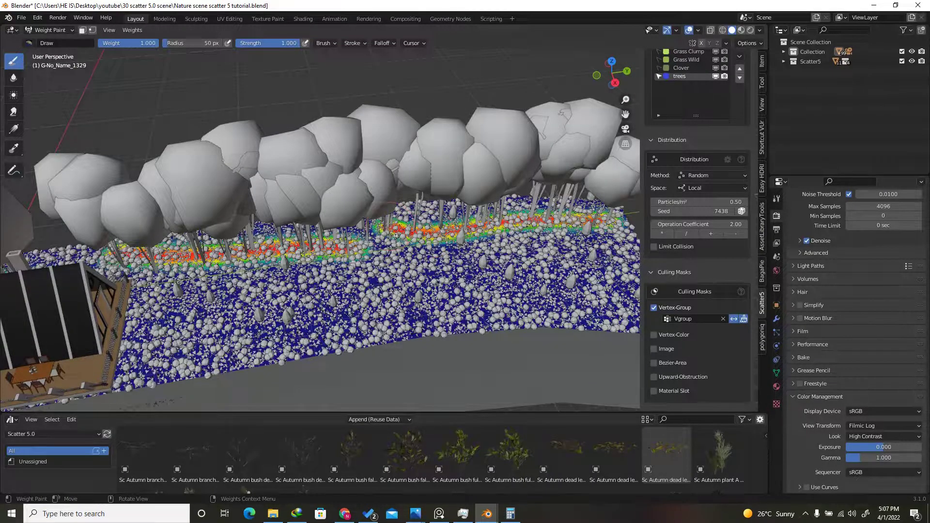
Paint more tree weight along the hillside on both sides of the house and return to Object Mode.
scroll(396, 237, down, 2)
scroll(531, 271, up, 2)
mouse_move(582, 279)
mouse_down()
mouse_move(552, 262)
mouse_move(356, 264)
mouse_up()
mouse_move(356, 265)
middle_down()
mouse_move(308, 303)
mouse_move(204, 184)
middle_up()
scroll(308, 302, down, 3)
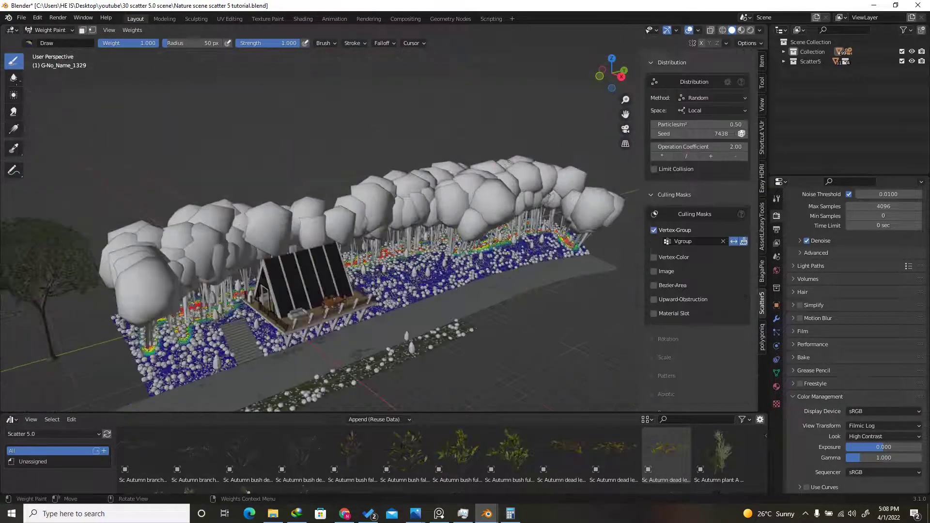
click(49, 30)
click(44, 41)
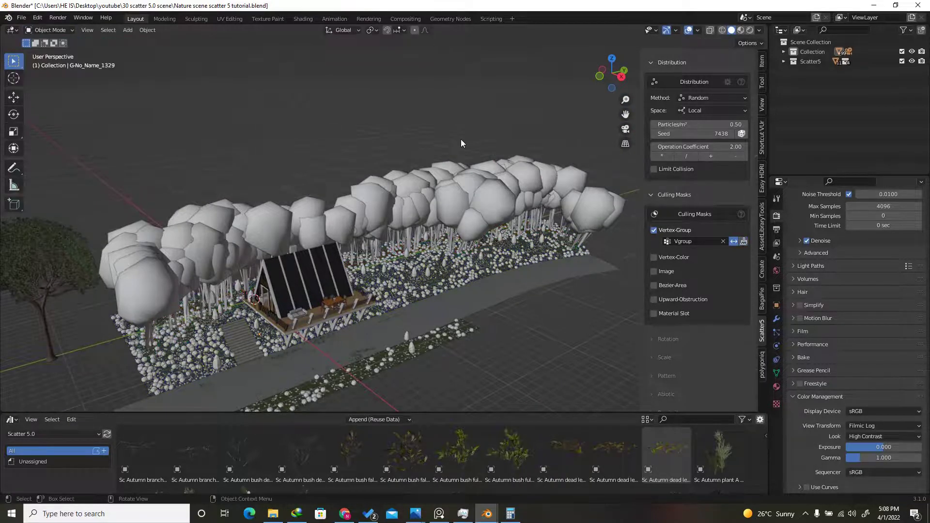
Select all scatter systems with trees active and randomize their distribution seed several times.
mouse_move(613, 72)
mouse_down()
mouse_move(595, 55)
mouse_move(619, 68)
mouse_up()
scroll(729, 180, up, 10)
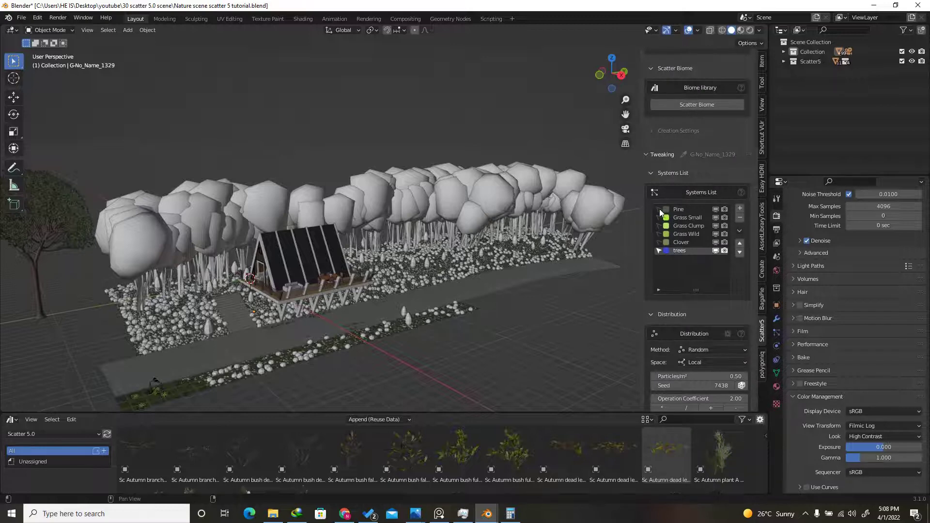
drag(659, 209, 659, 248)
scroll(574, 356, up, 2)
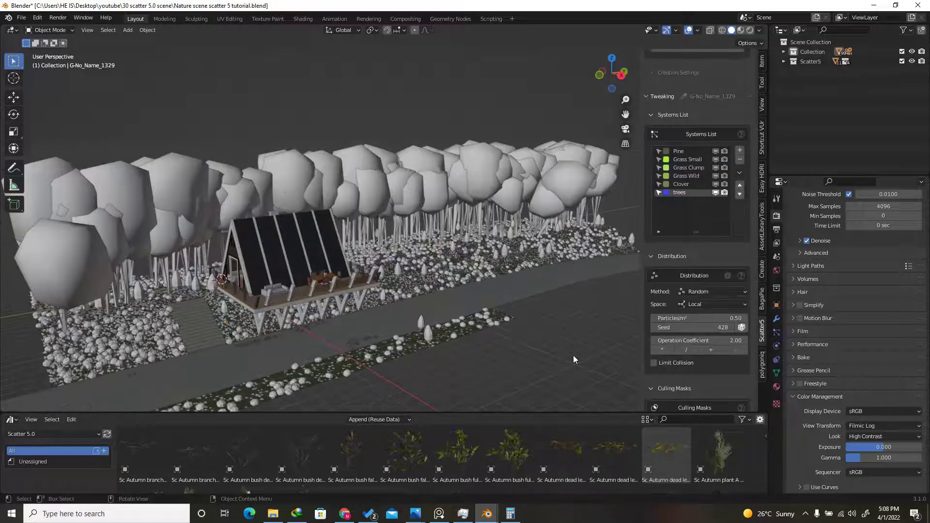
scroll(737, 331, down, 3)
click(740, 330)
click(739, 328)
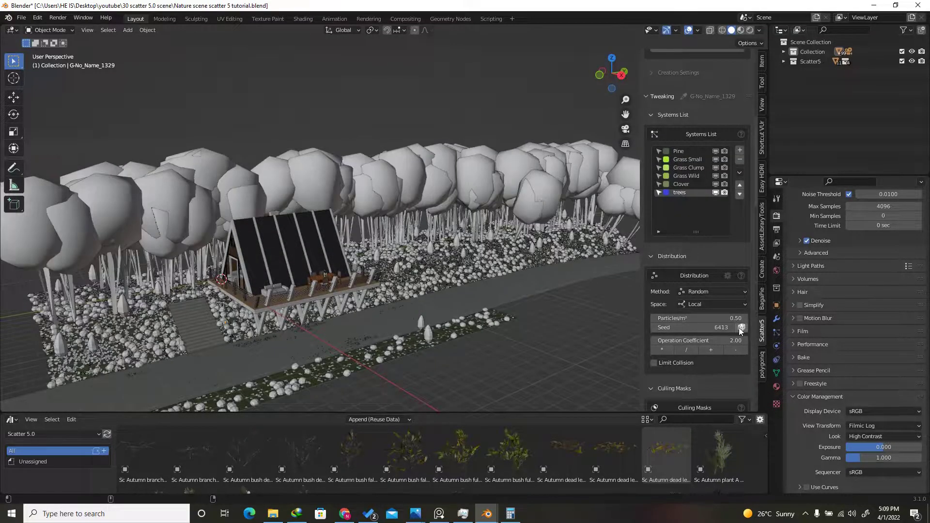
click(739, 327)
click(739, 328)
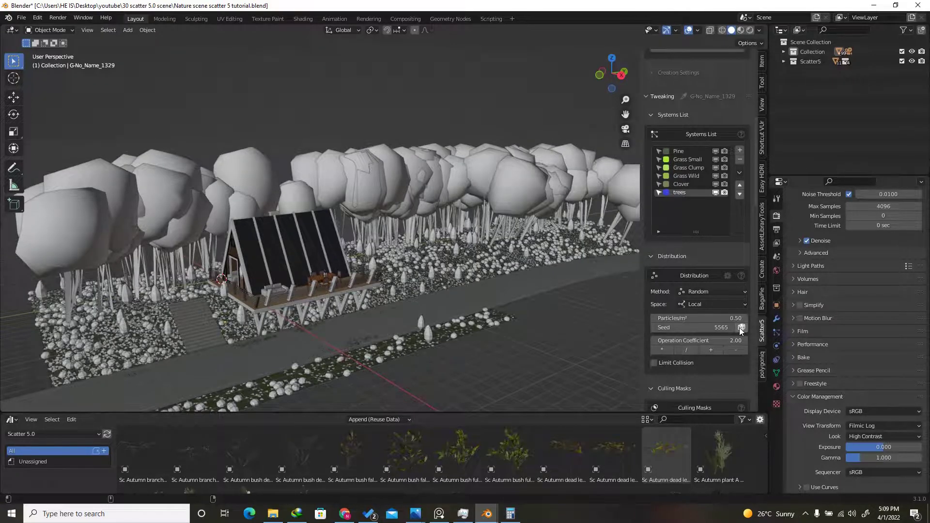
click(740, 328)
click(739, 327)
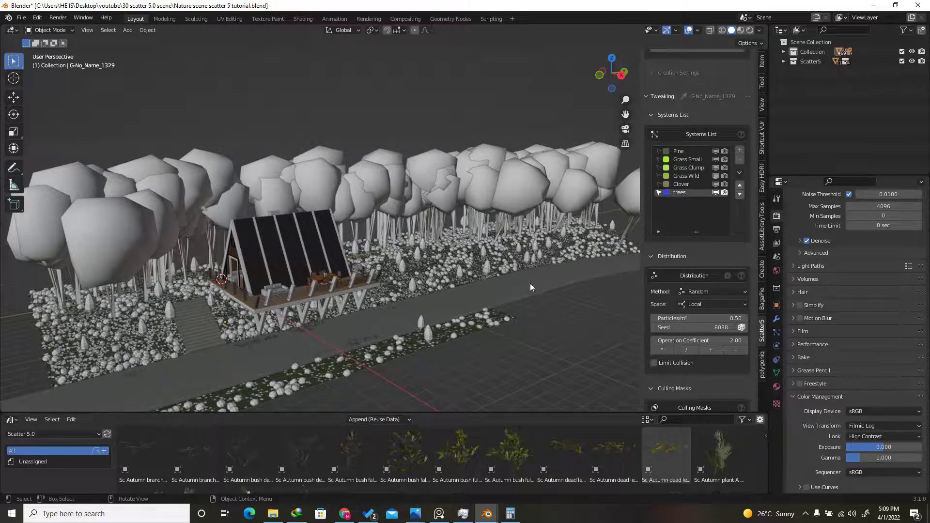
Set the trees system's density to 0.1 particles per square metre and look through the scene camera.
click(696, 319)
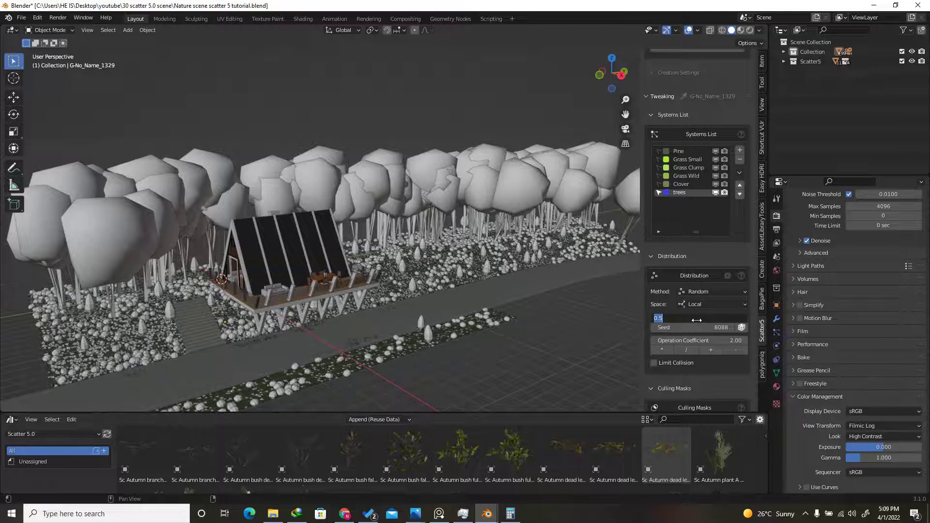
text(.1)
key(Return)
key(KP_0)
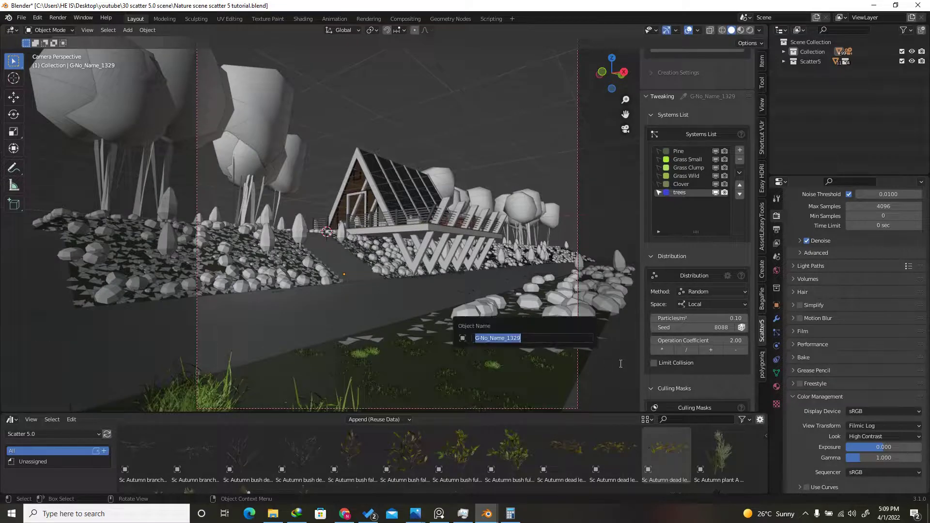
Set the trees' density to 0.2 particles per square metre and randomize their seed repeatedly from the camera view.
click(694, 319)
text(.2)
key(Return)
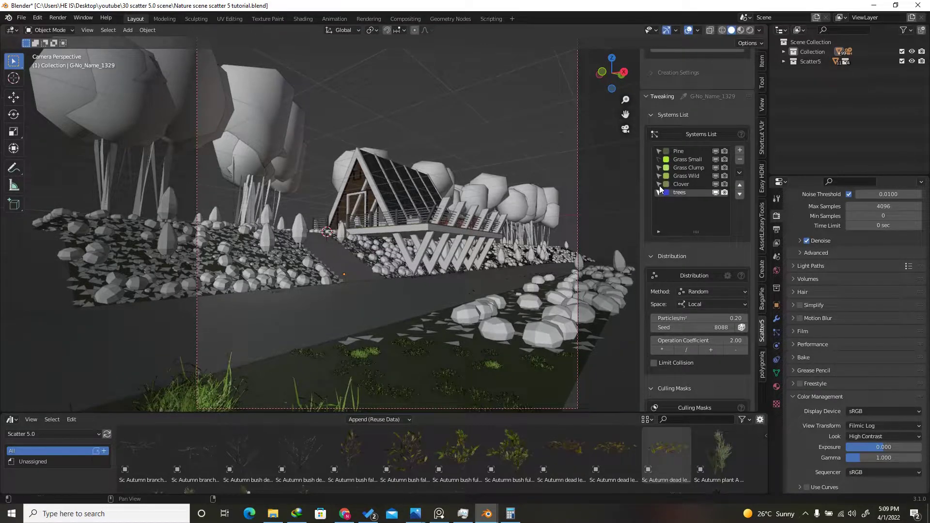
click(739, 327)
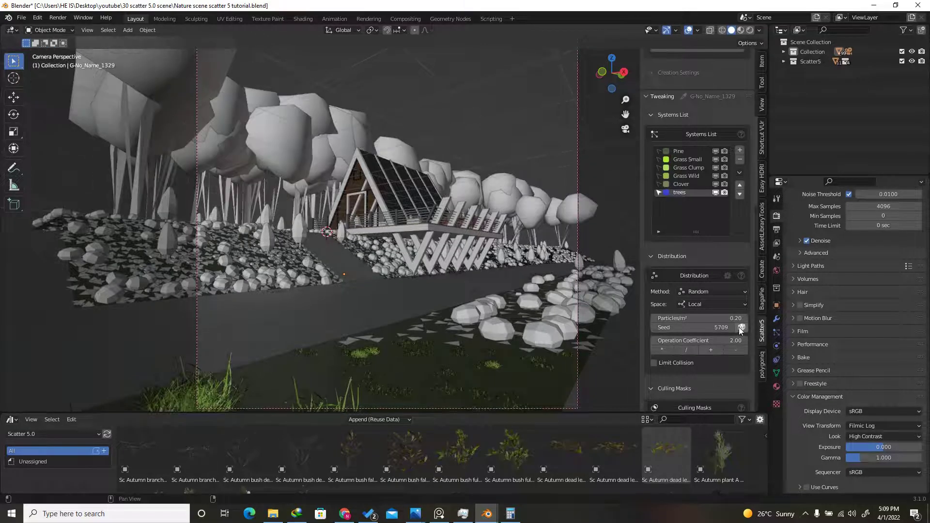
click(739, 327)
click(739, 327)
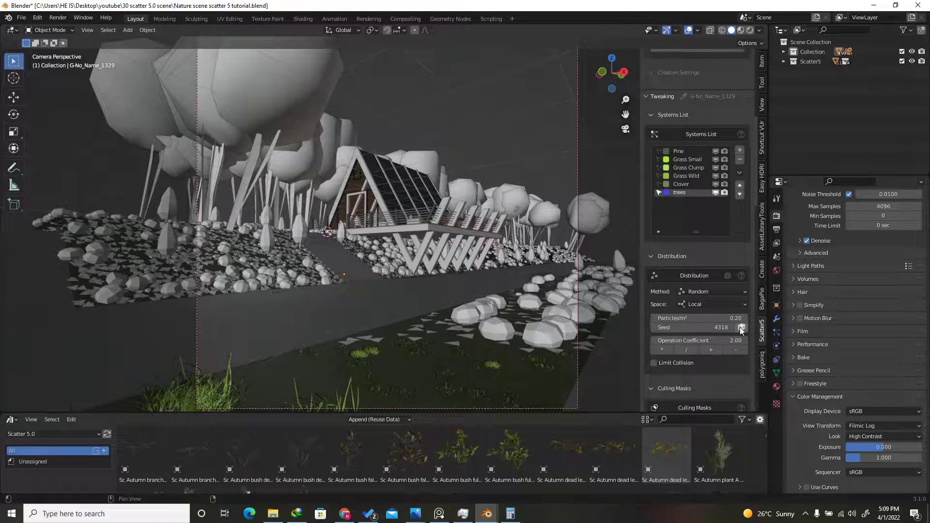
click(740, 327)
click(739, 327)
click(740, 327)
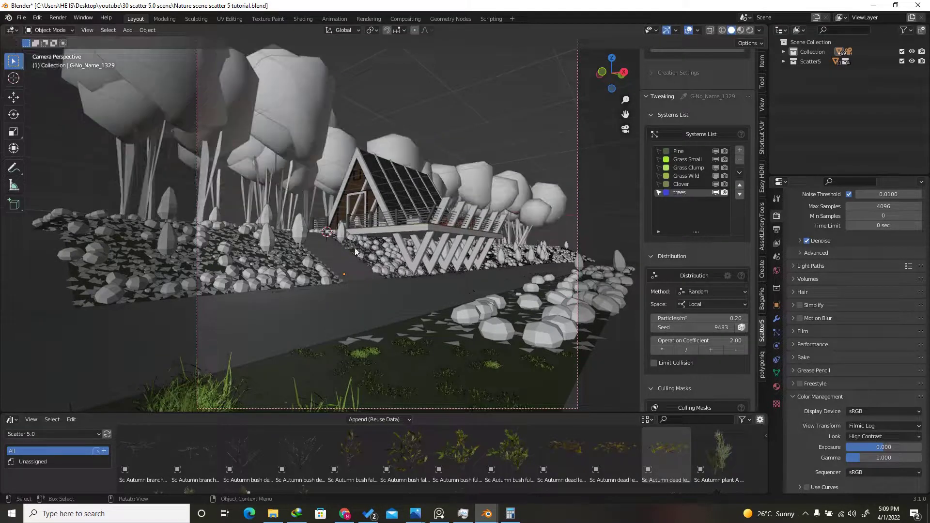
Enable Density Reduction in the trees system's visibility settings.
scroll(697, 180, down, 10)
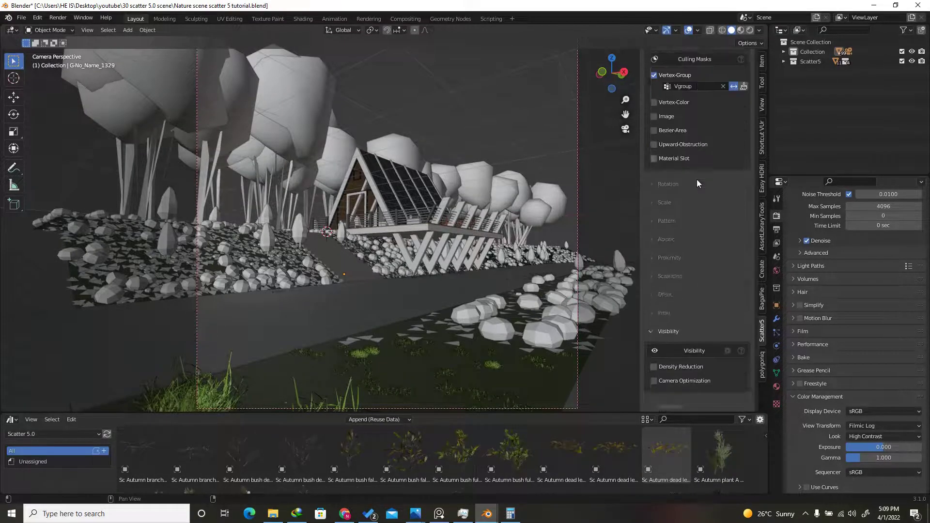
scroll(697, 189, down, 6)
click(654, 251)
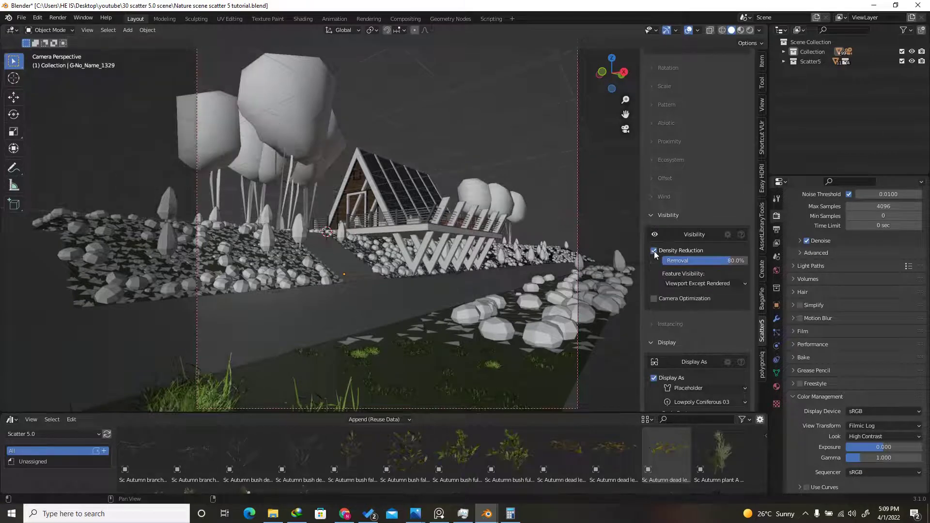
Frame the whole camera view and preview the scene in rendered shading.
scroll(269, 307, down, 2)
scroll(327, 292, up, 2)
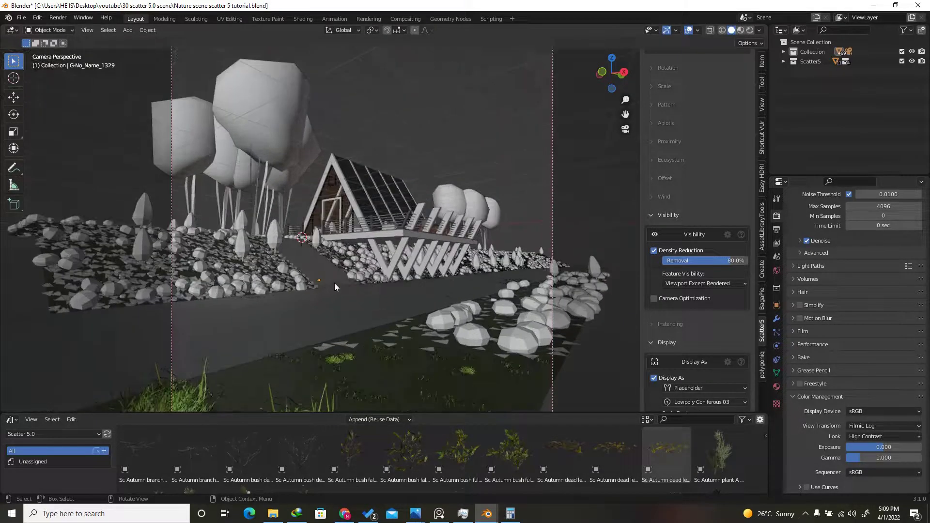
scroll(398, 240, down, 1)
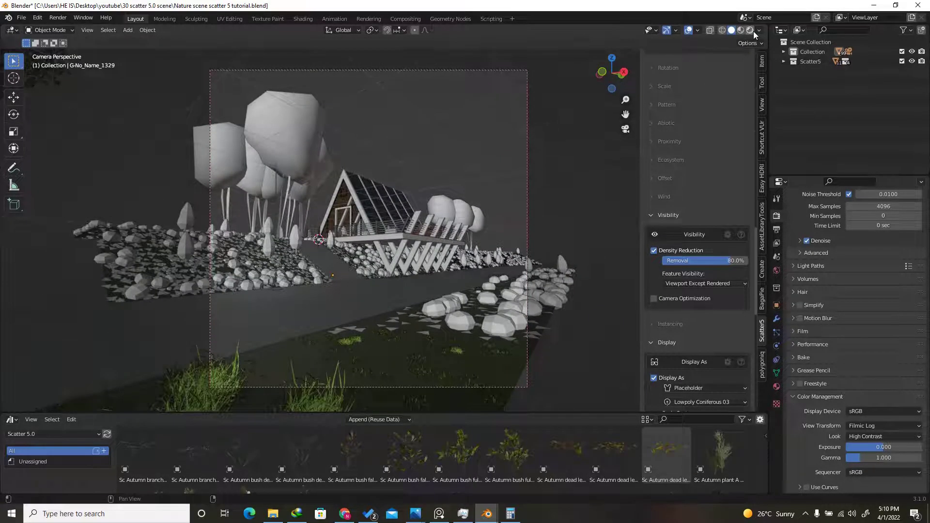
click(754, 31)
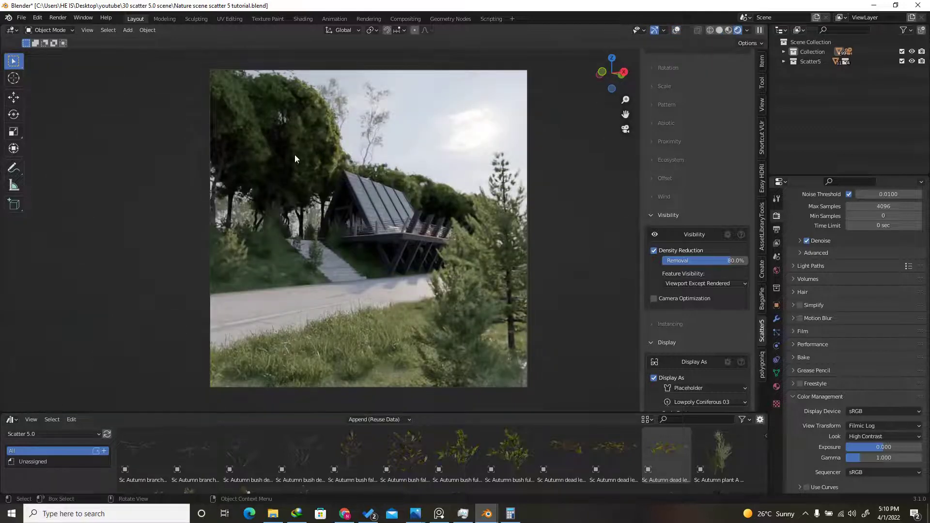
Reduce the trees' distribution density to 0.1 particles per square metre.
scroll(706, 339, up, 15)
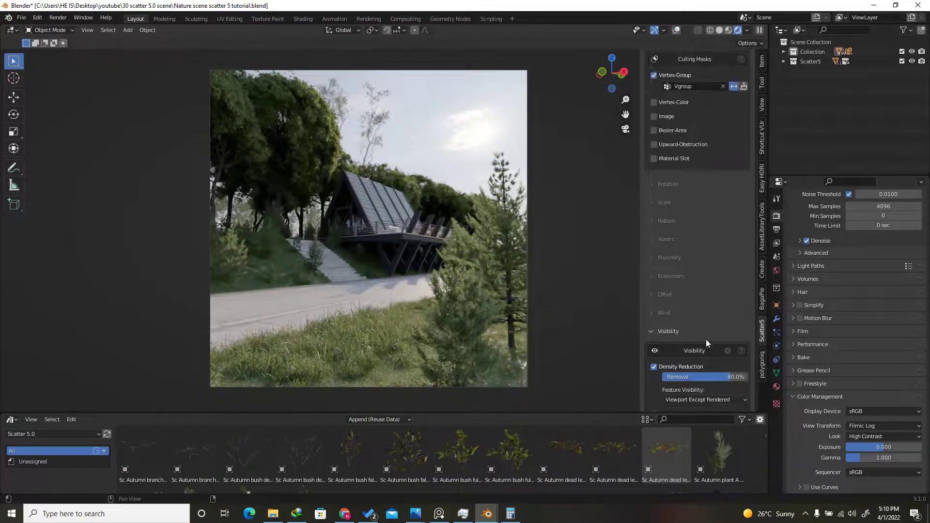
double_click(719, 144)
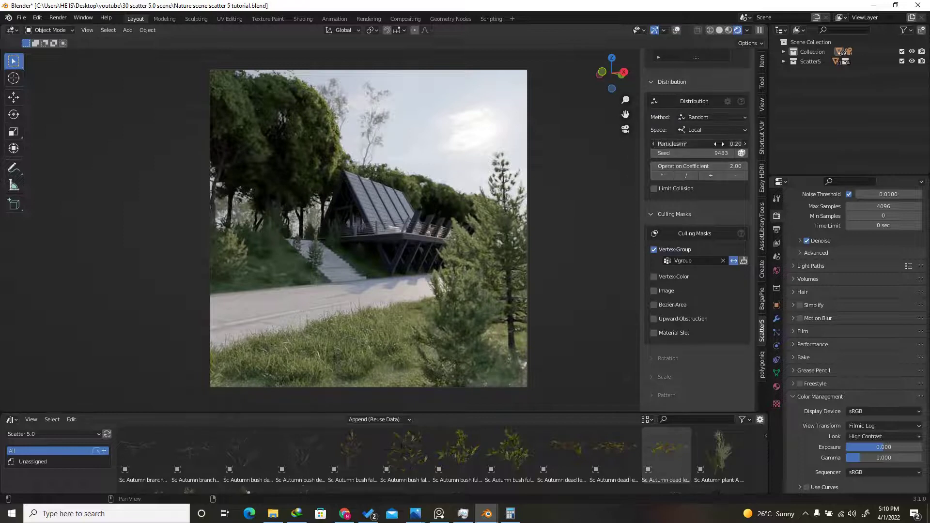
text(0.1)
key(Return)
Set the trees' default scale factor to 0.80 on the X, Y and Z axes.
scroll(714, 314, down, 3)
click(663, 318)
scroll(678, 325, down, 8)
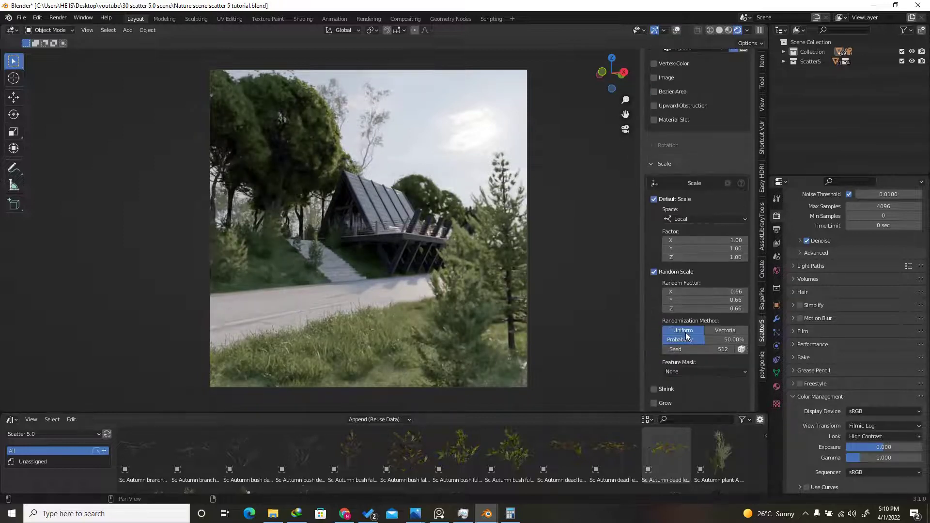
mouse_move(677, 237)
mouse_down()
mouse_move(675, 259)
mouse_move(677, 240)
mouse_up()
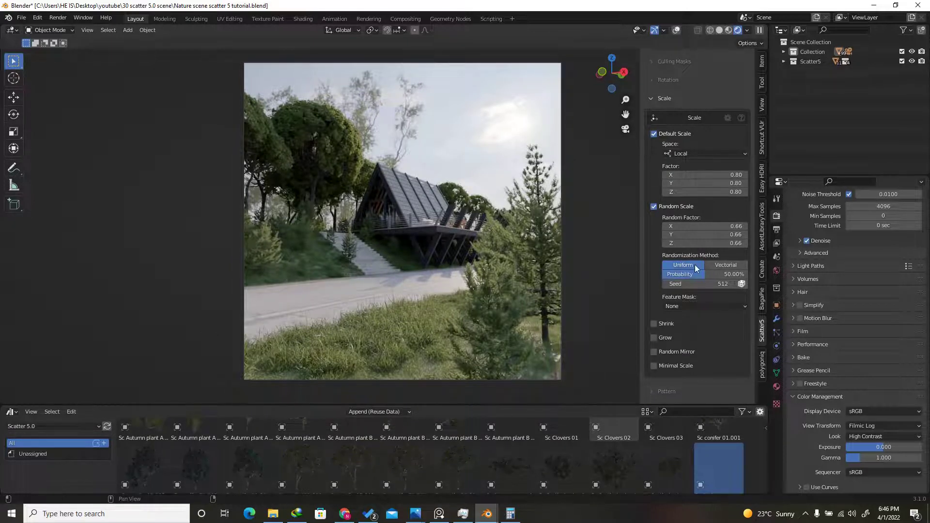
Collapse the trees system's Scale and Visibility settings and expand its Instancing settings.
scroll(708, 205, up, 10)
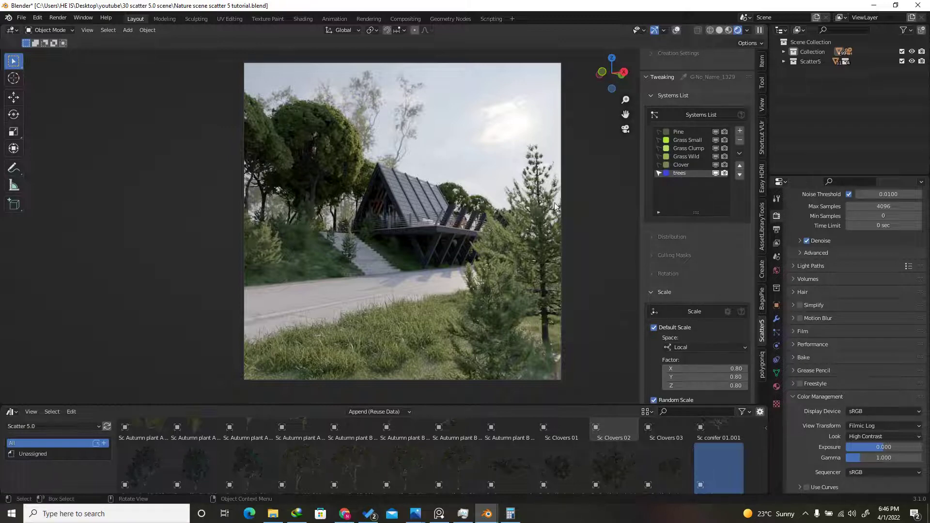
scroll(693, 255, down, 9)
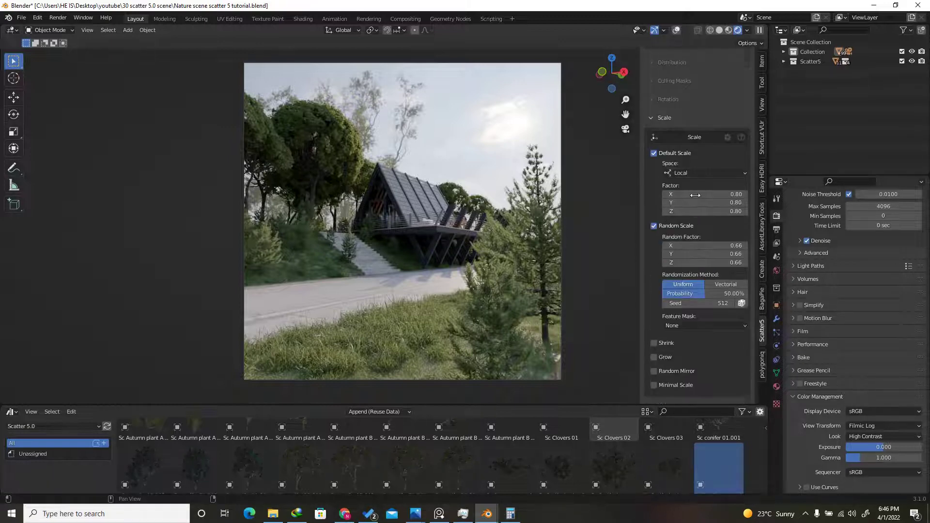
scroll(683, 160, up, 1)
click(668, 136)
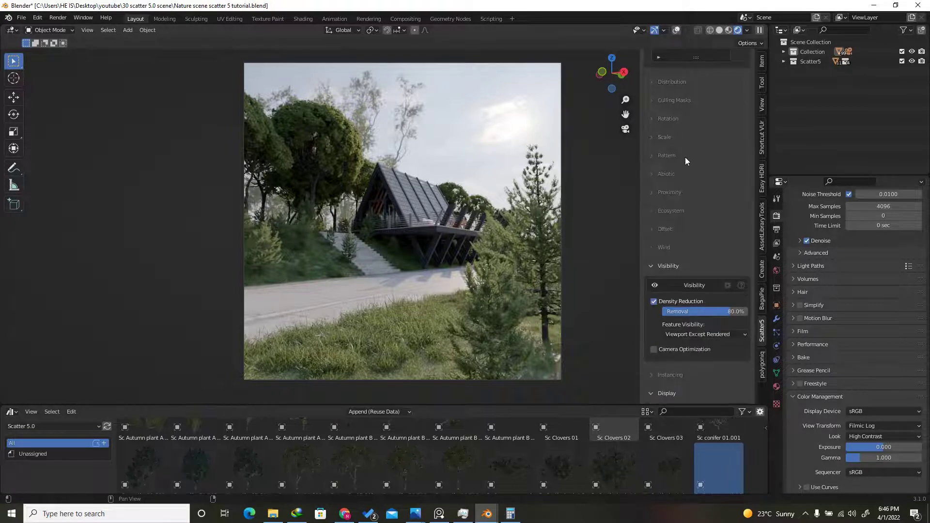
click(668, 265)
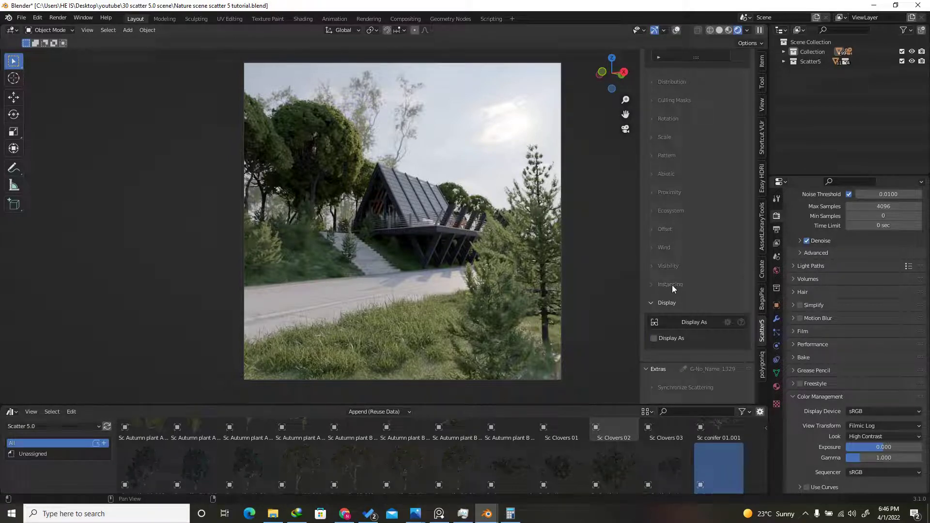
click(670, 284)
scroll(694, 259, down, 6)
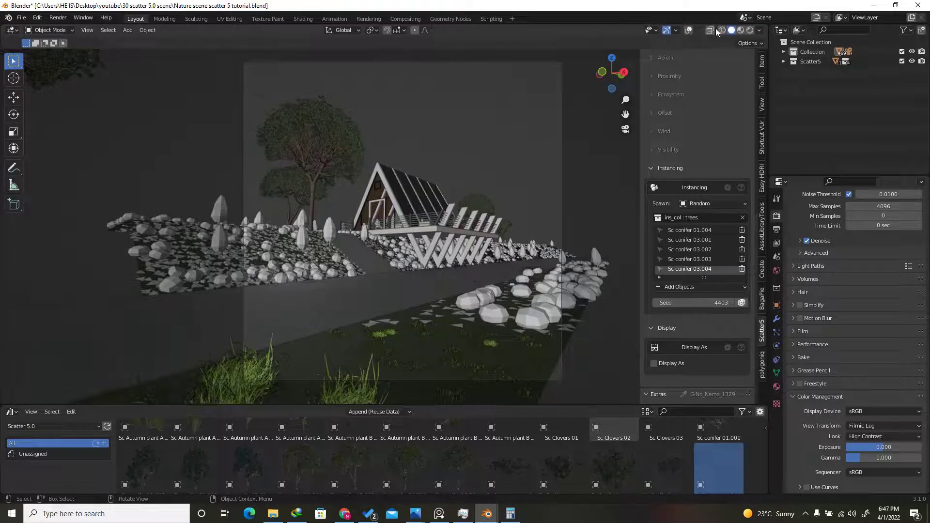
Remove all the conifer objects from the trees system's instancing list.
drag(625, 73, 675, 203)
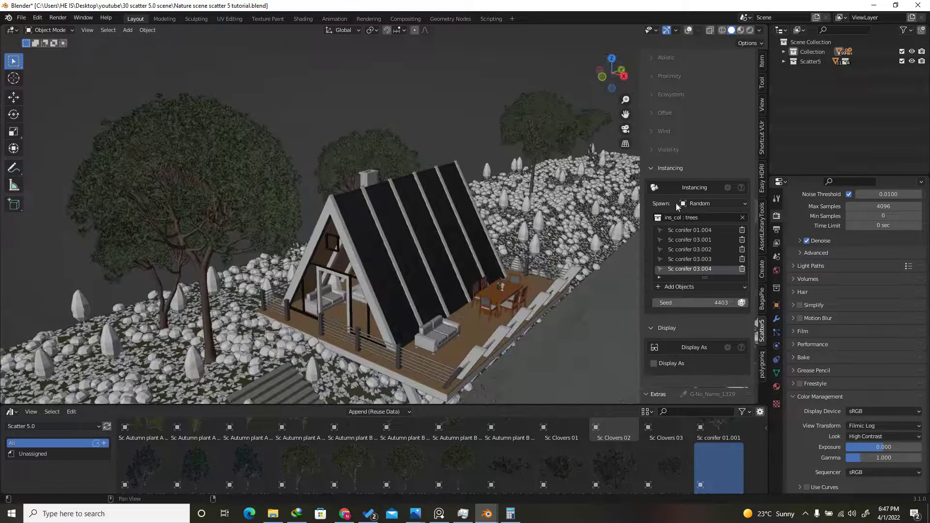
click(741, 270)
click(742, 249)
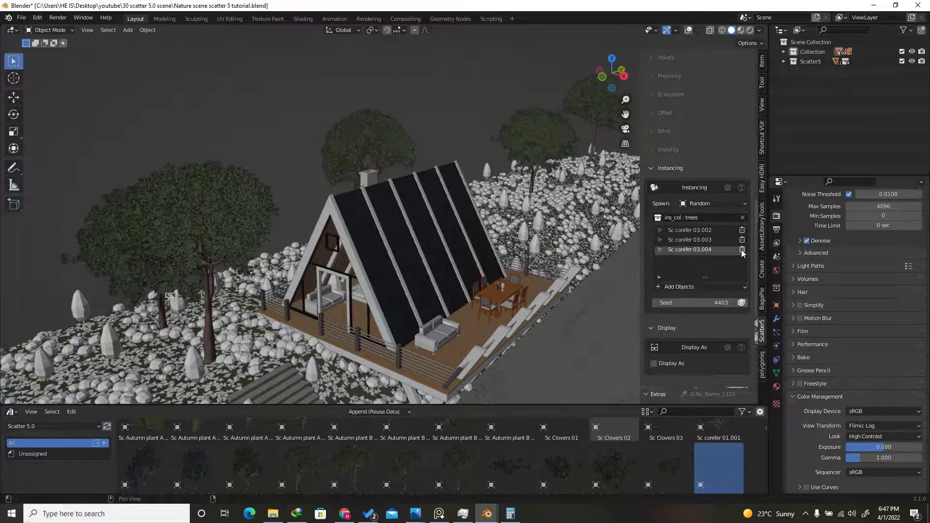
click(742, 240)
click(742, 230)
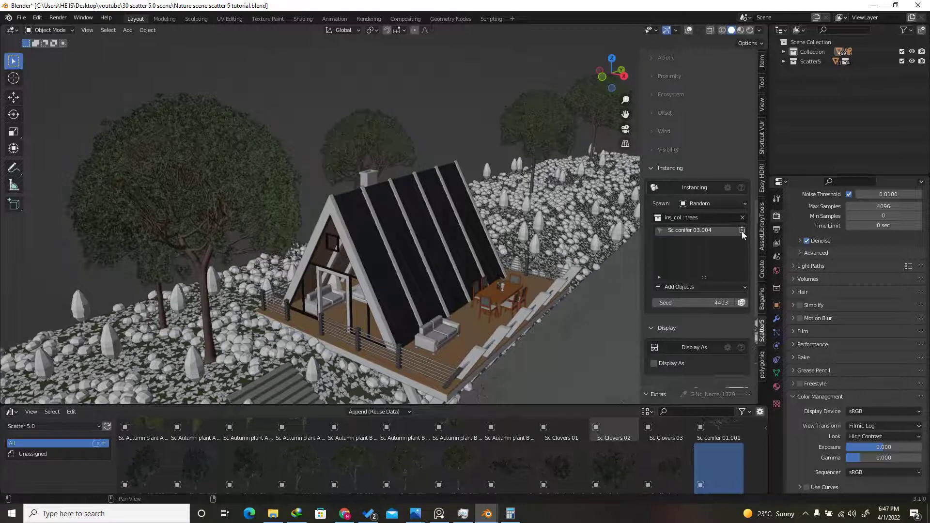
click(742, 231)
Add the Sc Conifer small A 1 to A 4 assets from the Scatter 5.0 library to the trees' instances.
drag(538, 406, 597, 202)
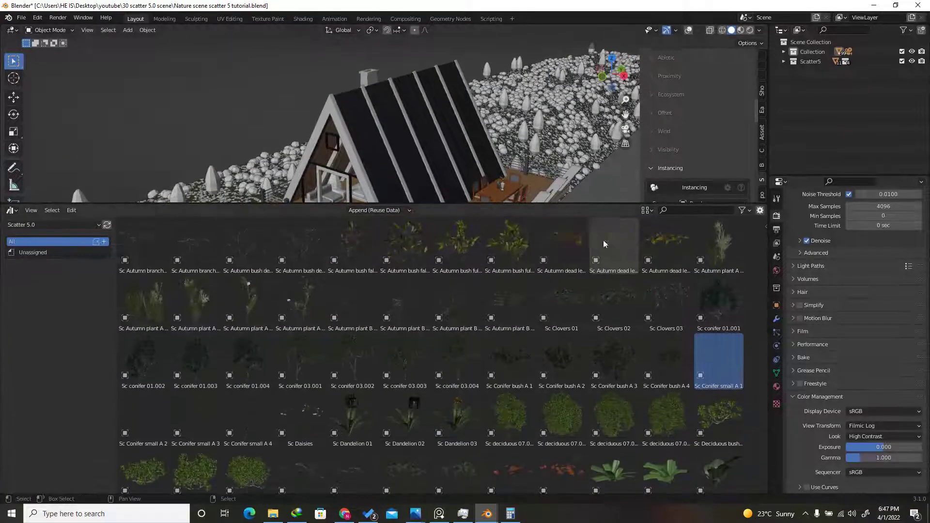
shift+click(249, 425)
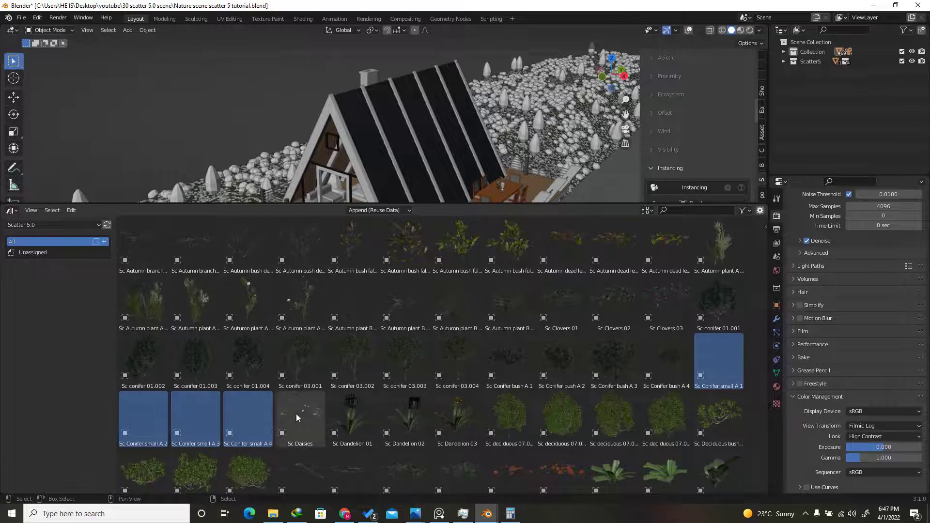
drag(476, 205, 476, 401)
click(672, 287)
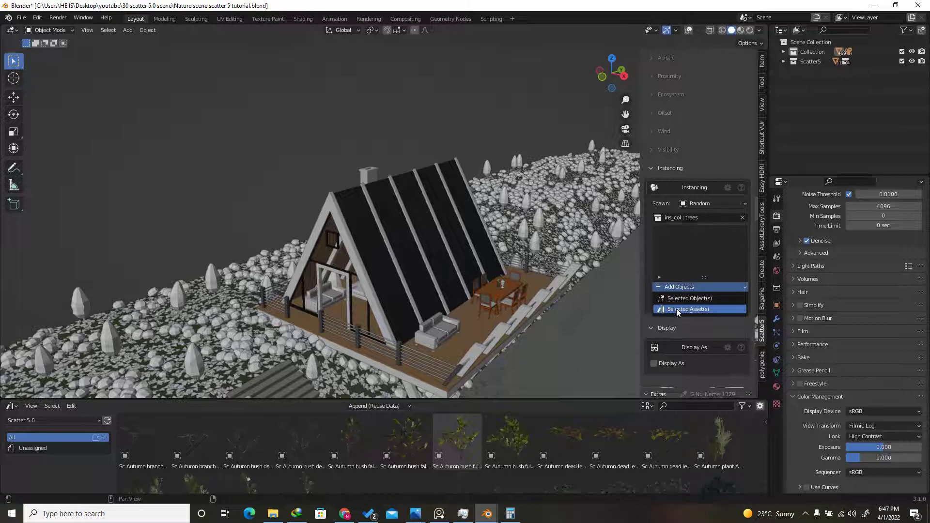
click(676, 309)
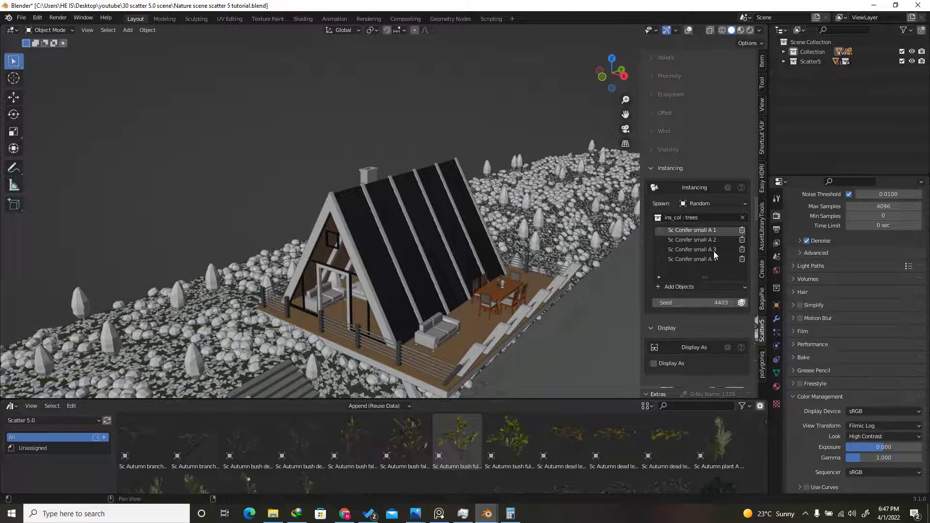
Set the trees' default scale factor to 4 on the X, Y and Z axes.
scroll(698, 240, up, 15)
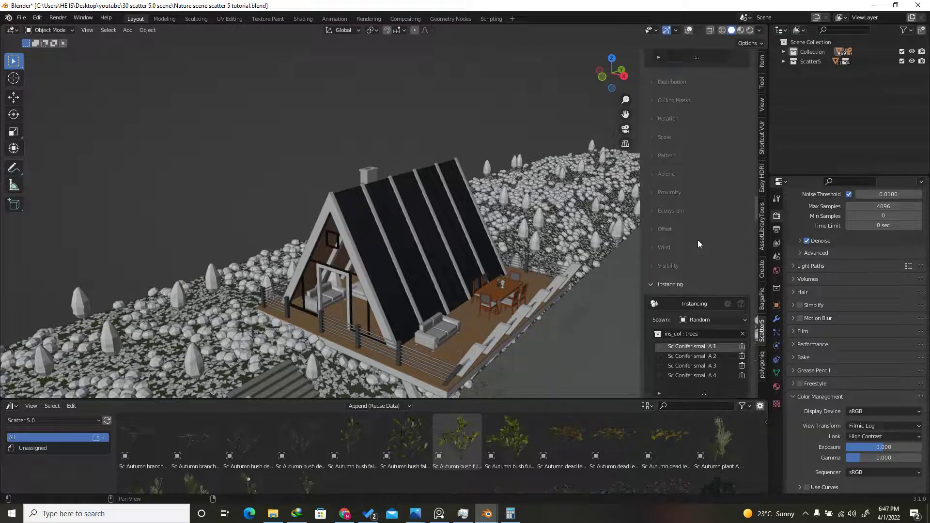
scroll(688, 194, down, 6)
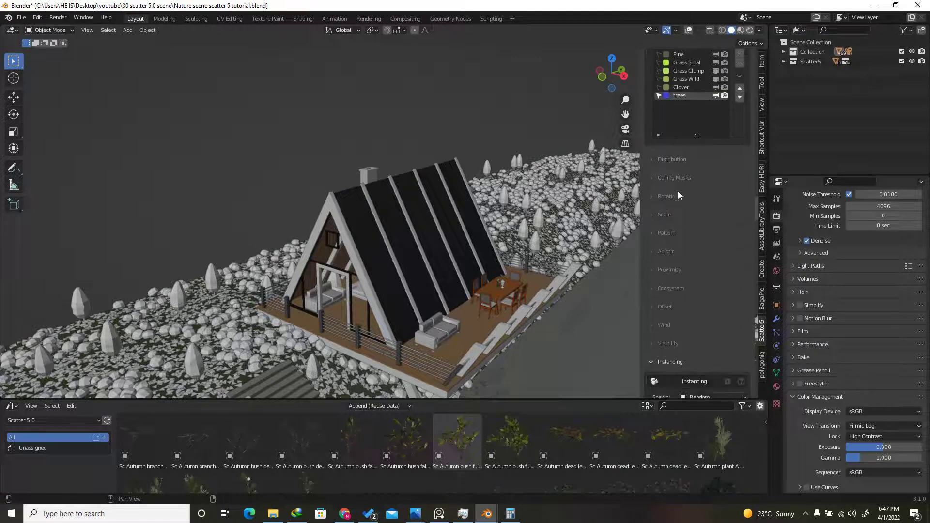
click(668, 215)
mouse_move(681, 290)
mouse_down()
mouse_move(682, 312)
mouse_move(686, 290)
mouse_up()
text(1)
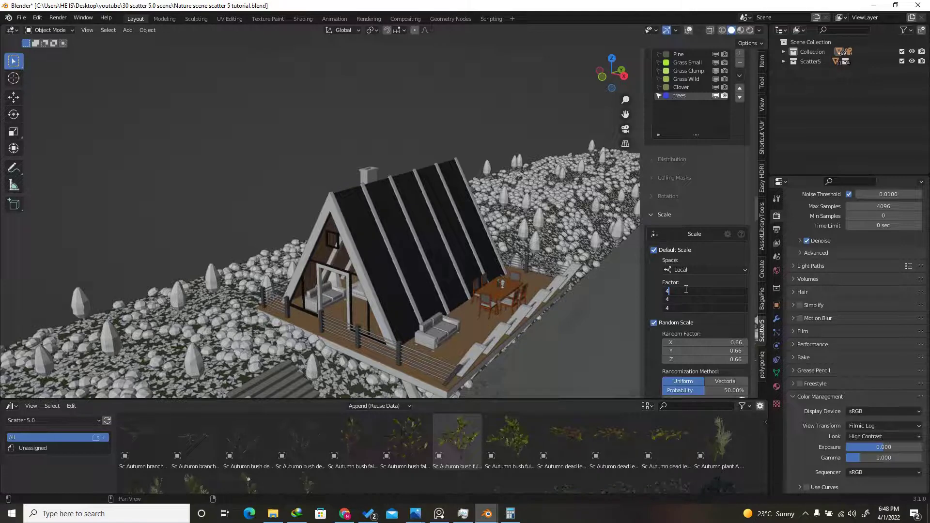
key(Return)
Display the trees as Lowpoly Sapling 02 placeholders with a scale factor of 1 on all axes.
scroll(697, 309, down, 14)
scroll(704, 130, down, 17)
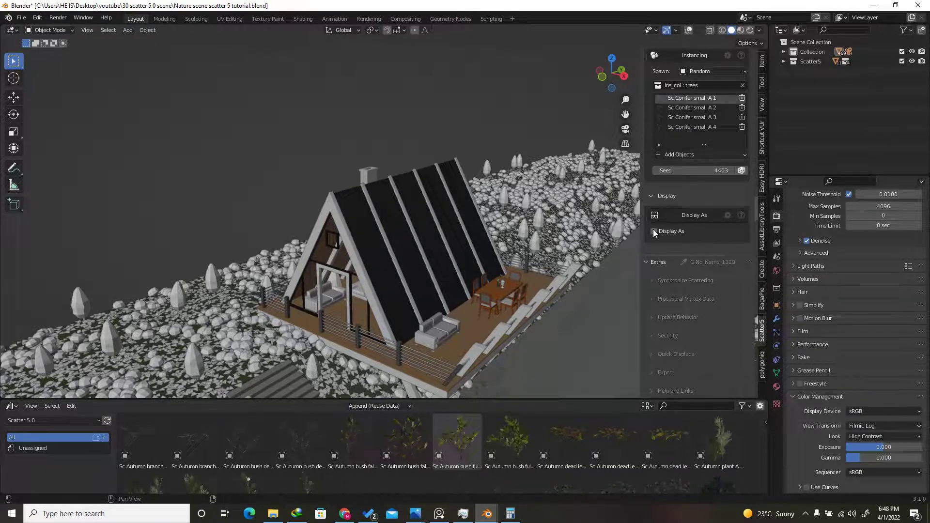
click(653, 232)
scroll(417, 232, down, 8)
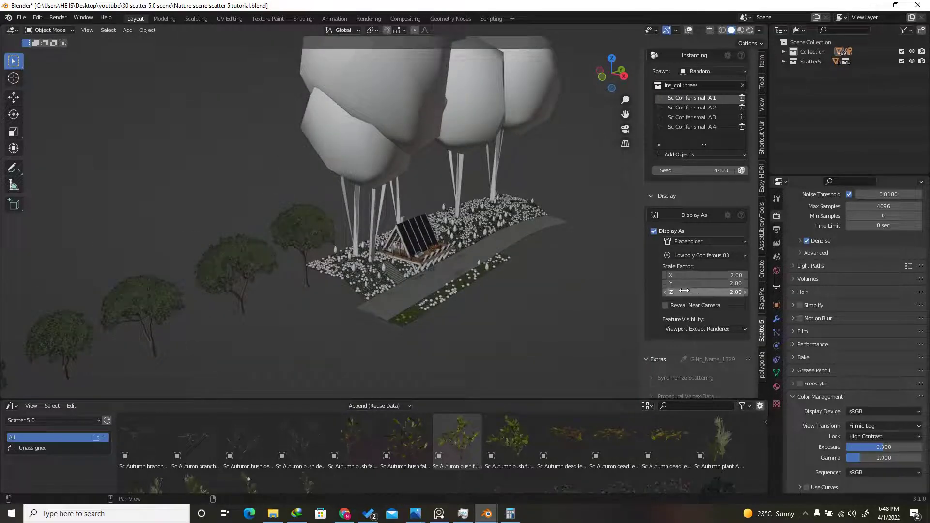
click(698, 256)
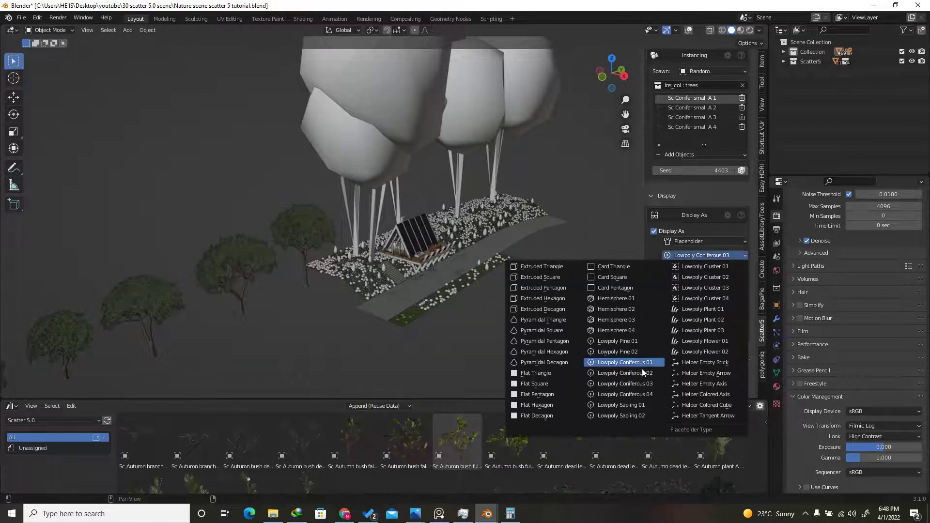
click(634, 415)
click(682, 275)
text(1)
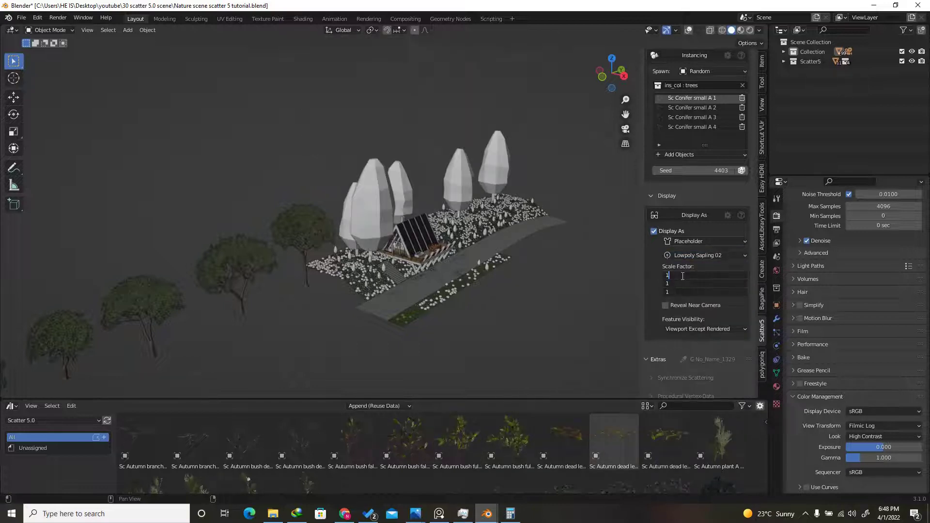
key(Return)
Inspect the placed trees, then preview the scene from the camera in rendered shading.
scroll(408, 234, up, 3)
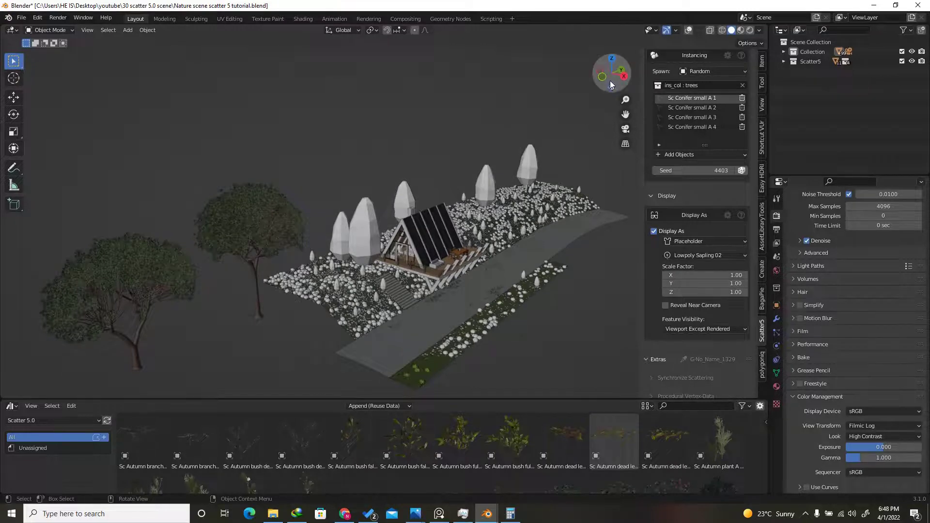
drag(610, 82, 610, 80)
click(626, 128)
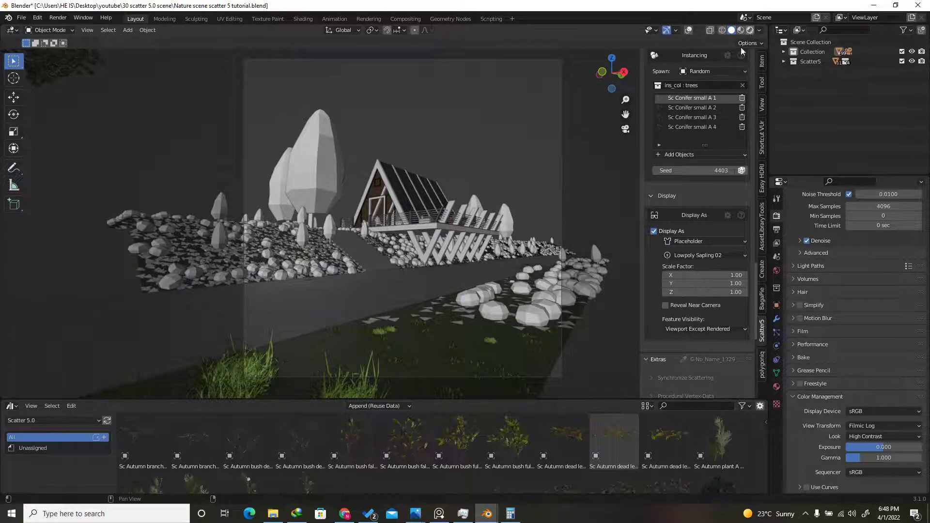
click(750, 30)
Return to solid shading, select all the scatter systems and randomize their distribution seed three times.
scroll(688, 218, up, 10)
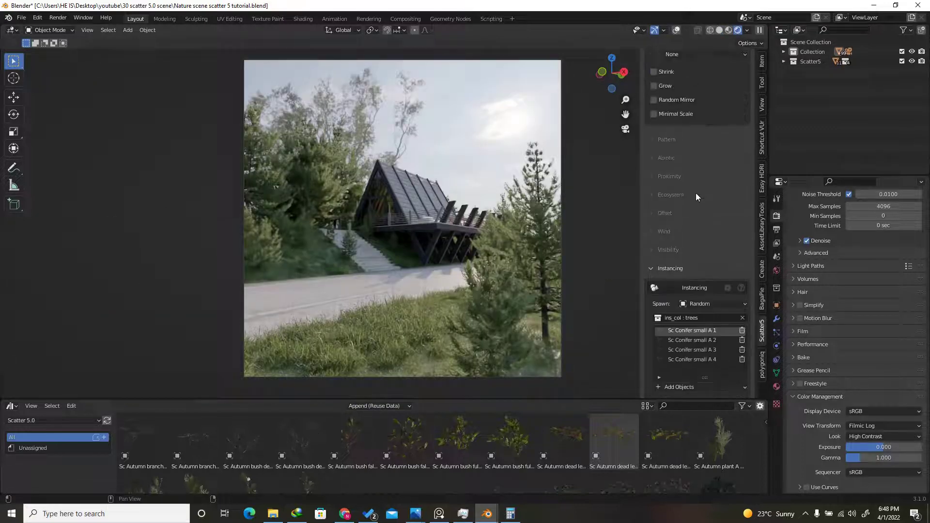
scroll(696, 193, up, 15)
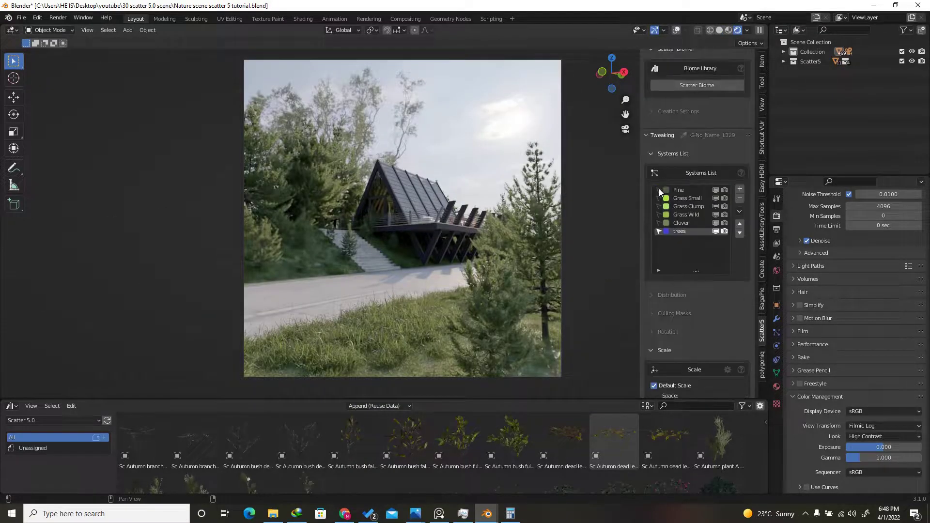
click(659, 223)
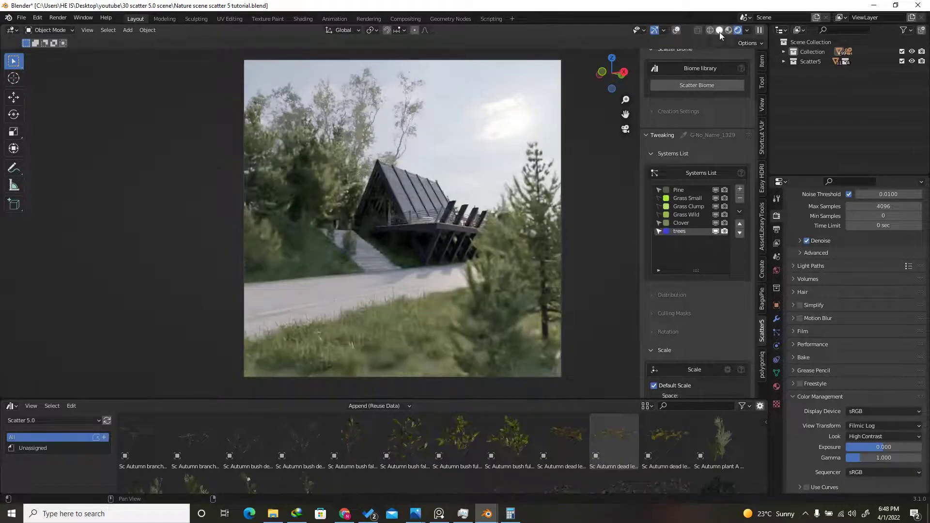
click(720, 31)
click(660, 198)
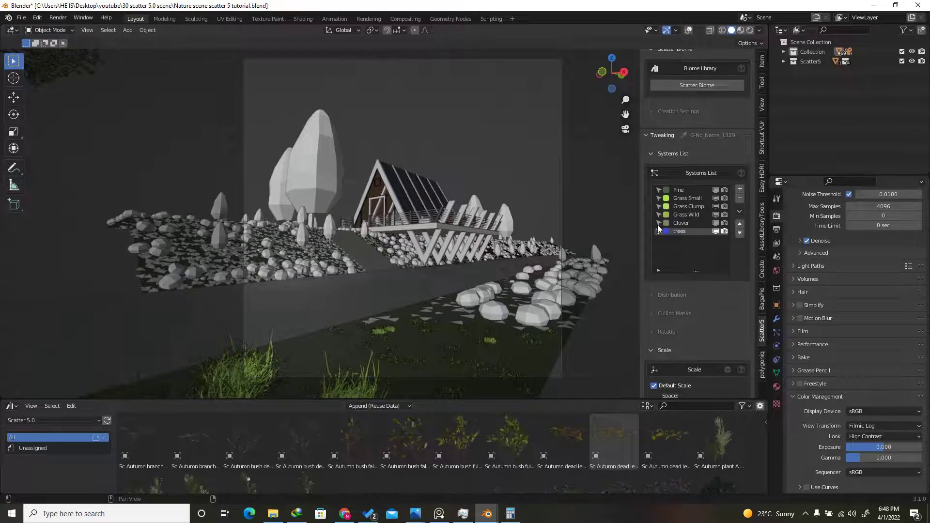
click(672, 294)
scroll(743, 314, down, 4)
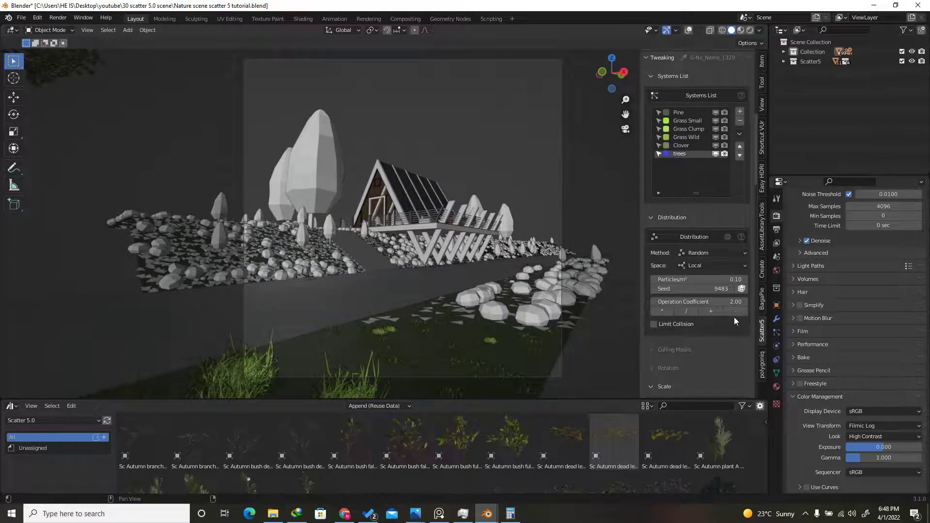
click(741, 288)
click(741, 288)
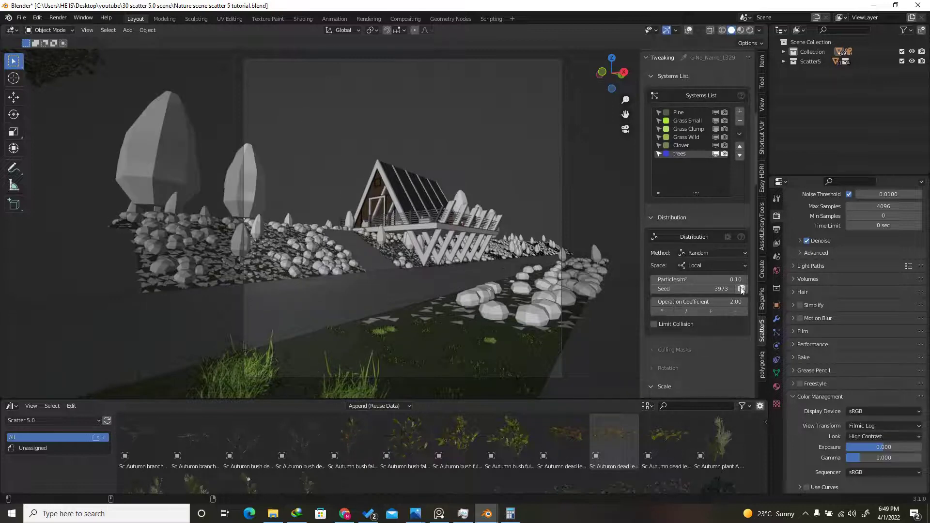
click(742, 288)
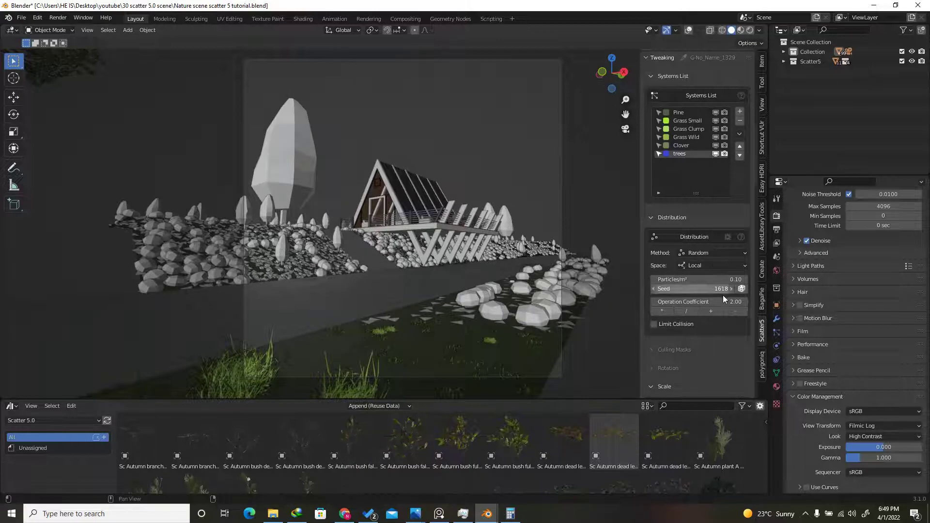
Select only the trees system and randomize its distribution seed twice.
click(684, 153)
click(741, 289)
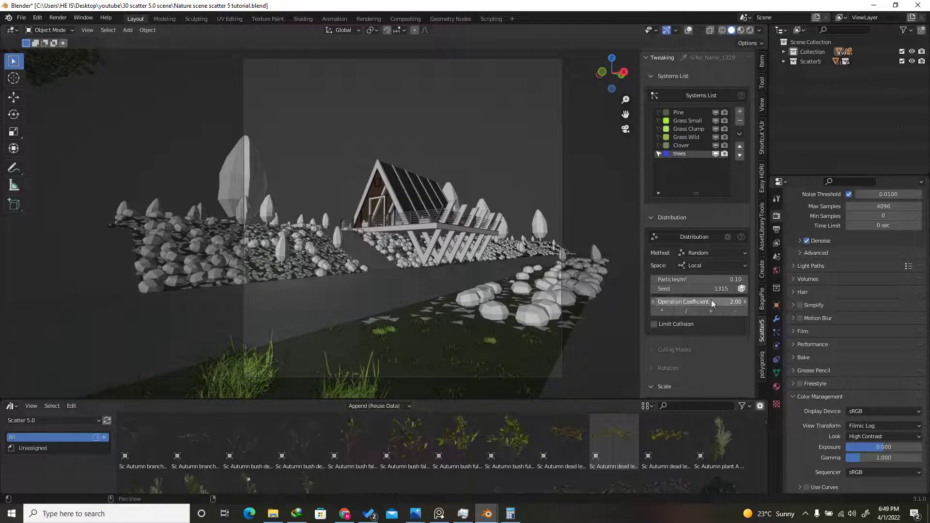
click(741, 289)
Collapse the trees system's Scale, Instancing and Display settings.
scroll(707, 234, down, 8)
scroll(707, 234, down, 5)
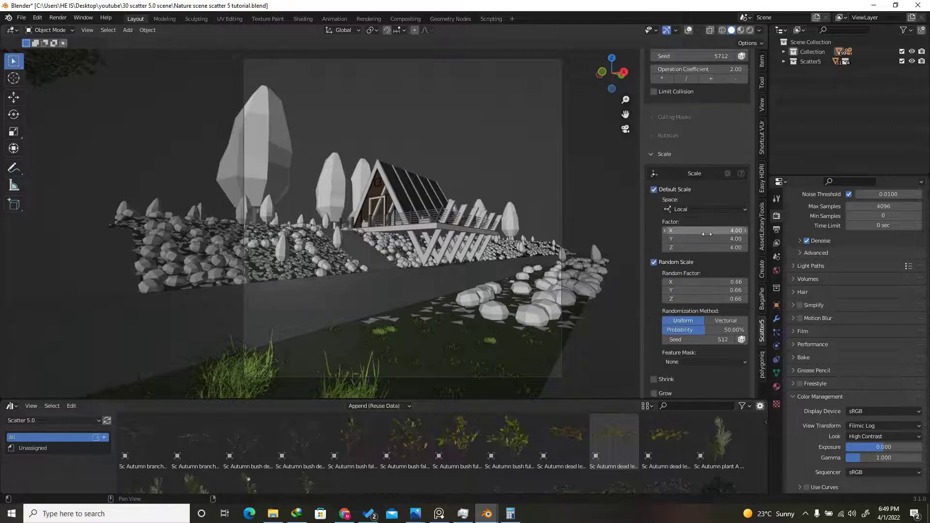
click(663, 135)
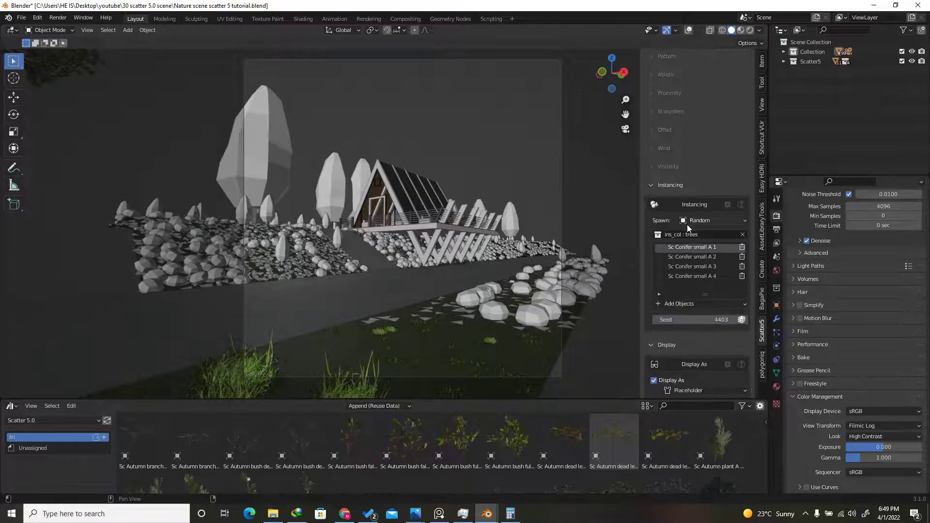
click(673, 186)
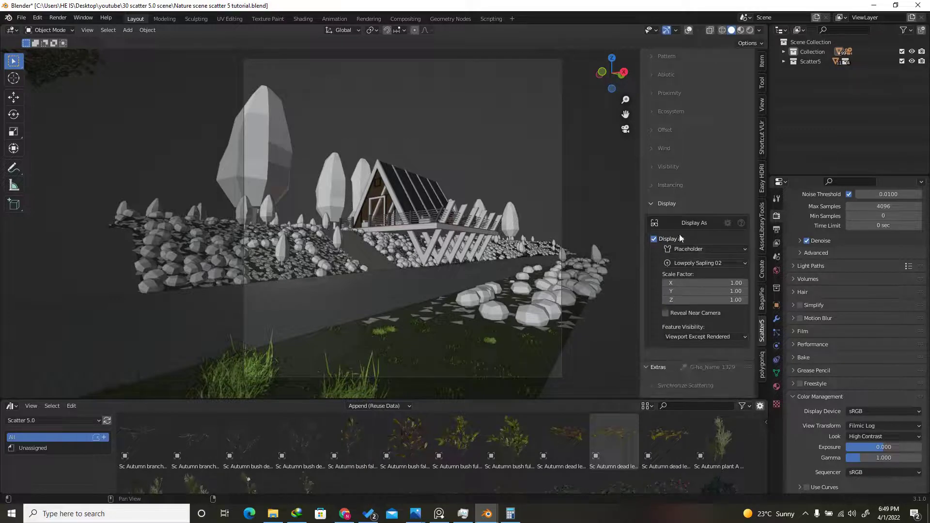
click(670, 203)
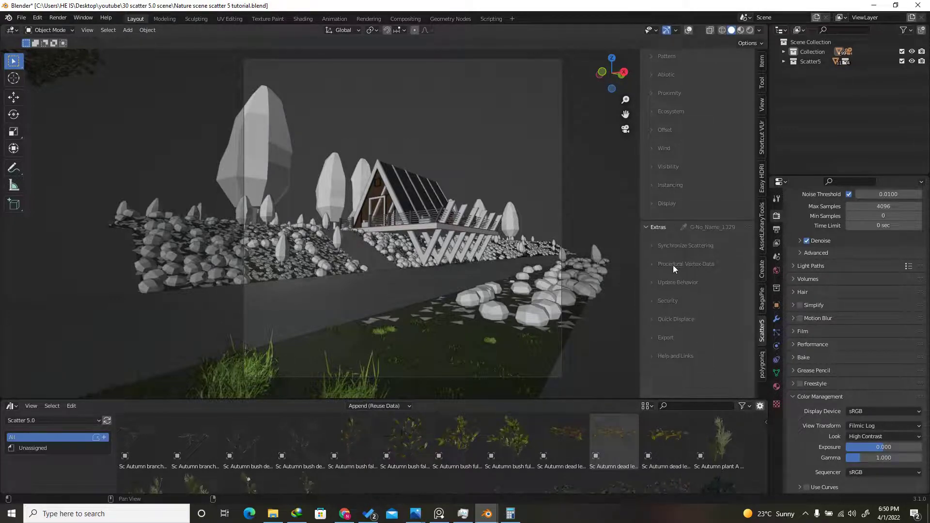
Turn off Density Reduction for the trees system and look over the full row of trees behind the house.
click(672, 165)
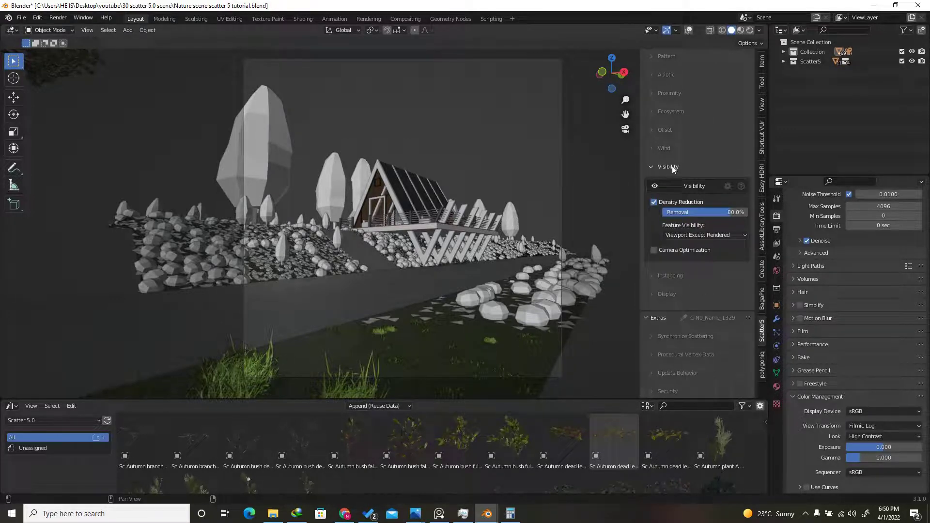
click(655, 202)
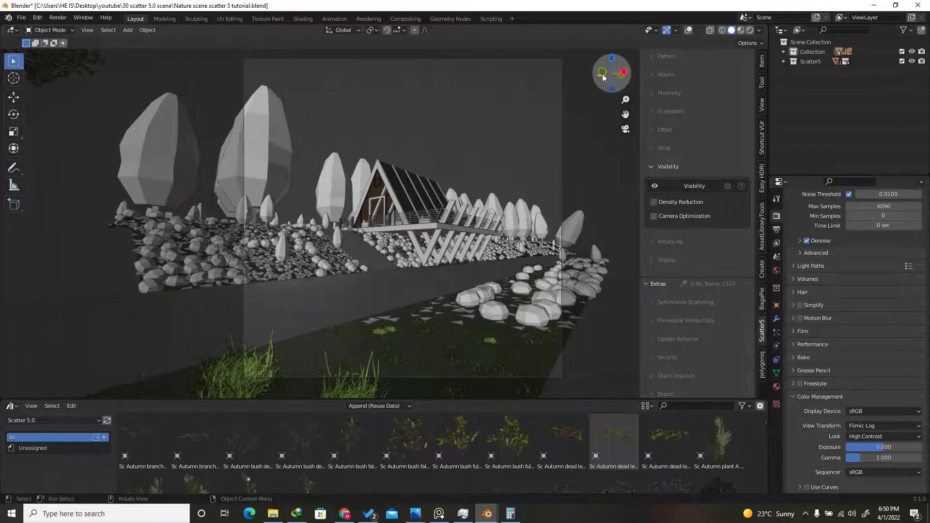
drag(612, 73, 624, 125)
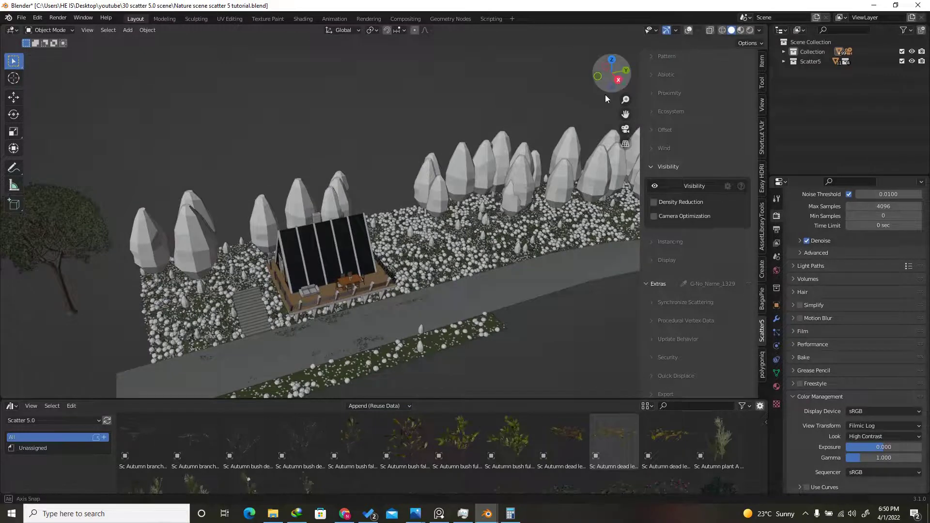
drag(606, 93, 588, 115)
scroll(361, 254, down, 3)
scroll(490, 234, up, 5)
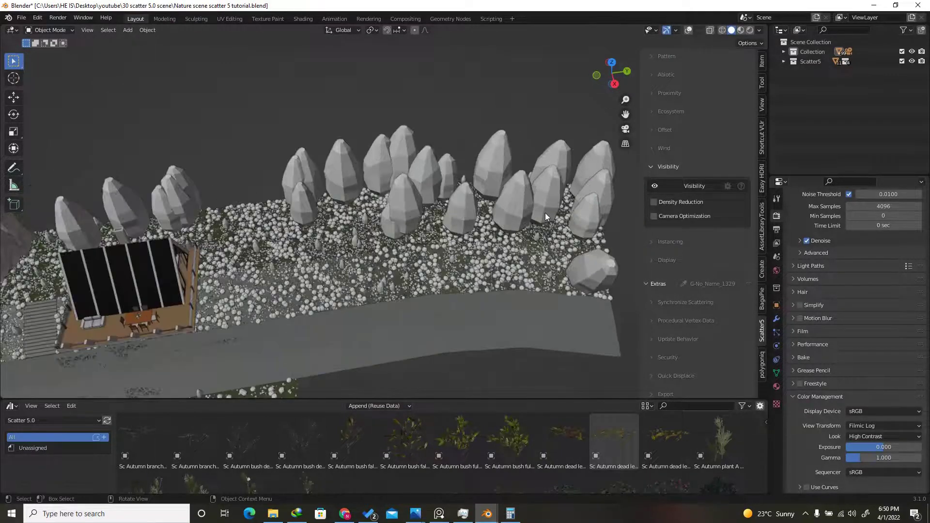
Open the trees system's Vgroup culling mask for weight painting and show the viewport overlays.
scroll(708, 307, up, 10)
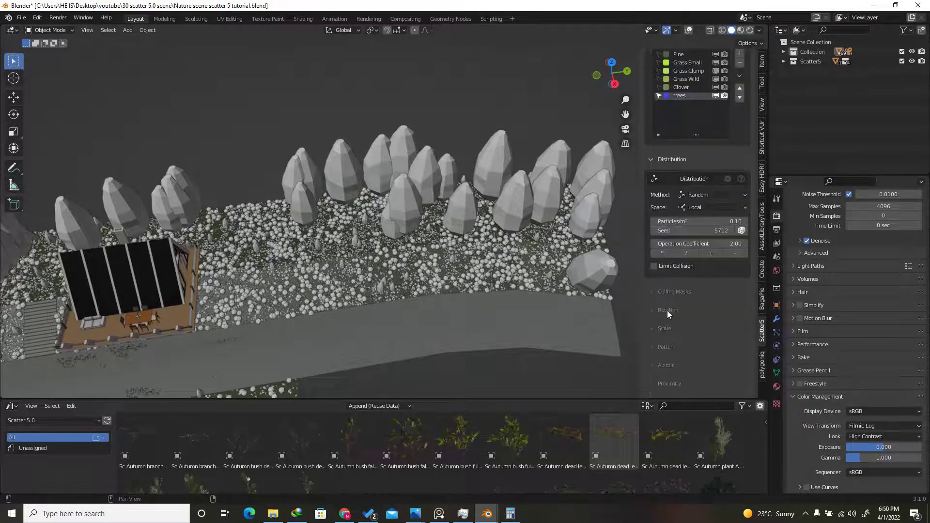
click(674, 291)
scroll(684, 283, down, 3)
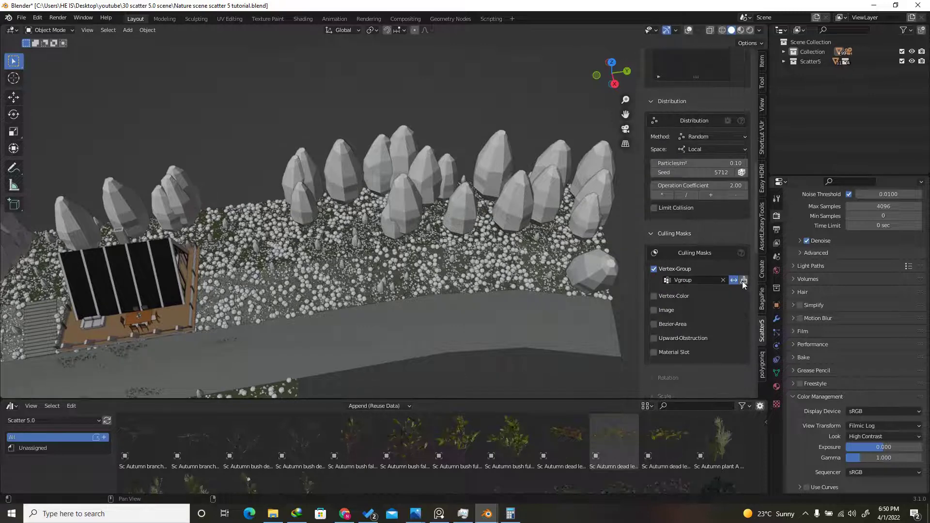
click(744, 281)
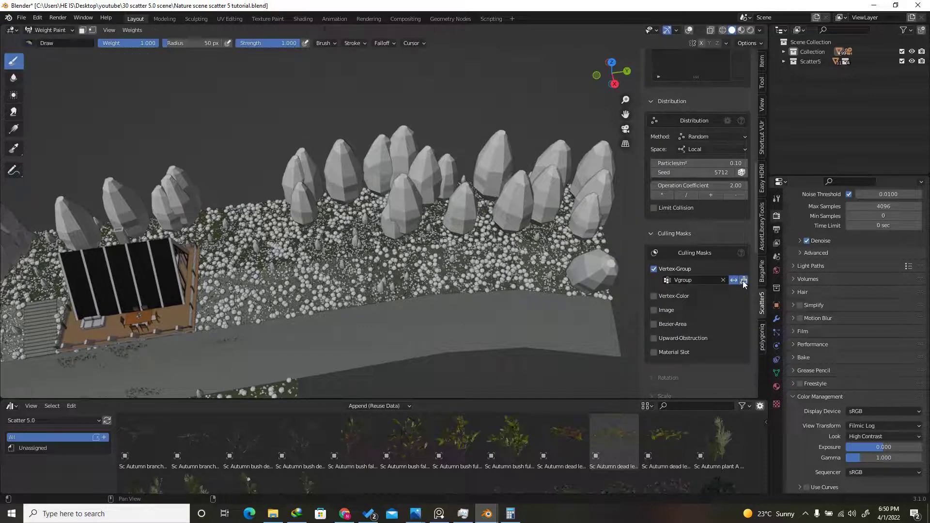
click(690, 31)
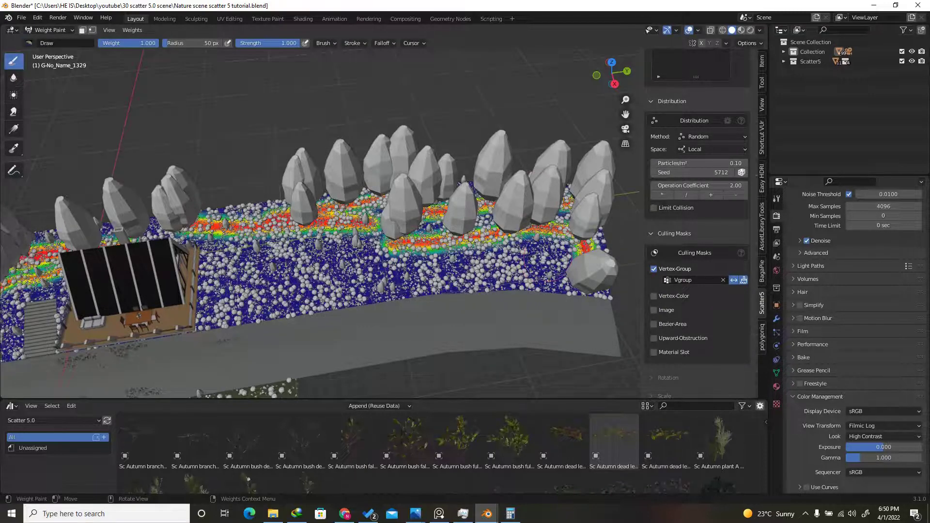
Paint full weight over the open slope beside the house toward the road, then return to Object Mode in the camera view.
mouse_move(473, 260)
mouse_down()
mouse_move(318, 232)
mouse_move(373, 275)
mouse_move(402, 284)
mouse_up()
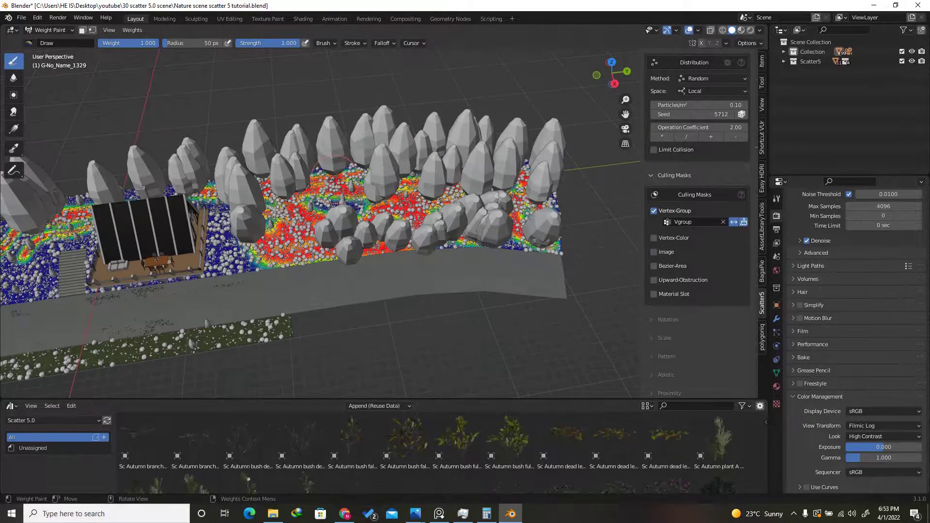
key(KP_0)
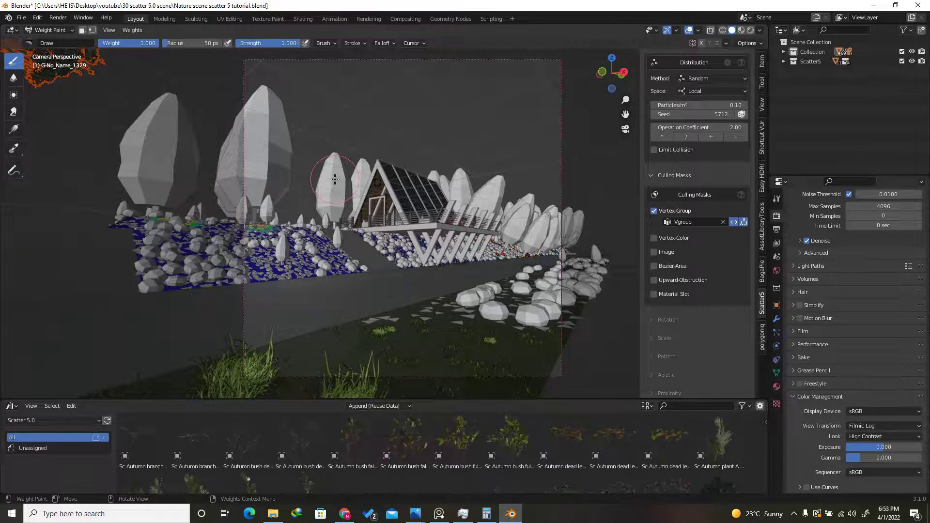
click(52, 30)
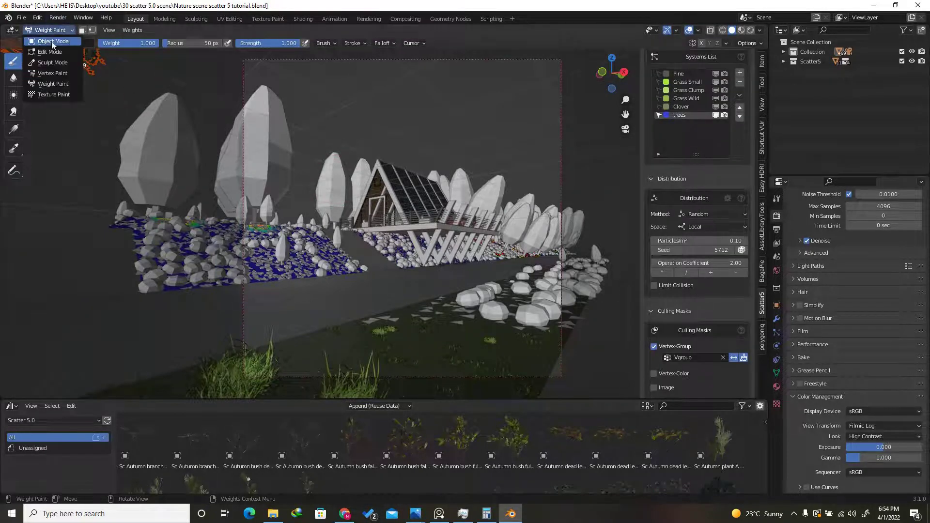
click(51, 42)
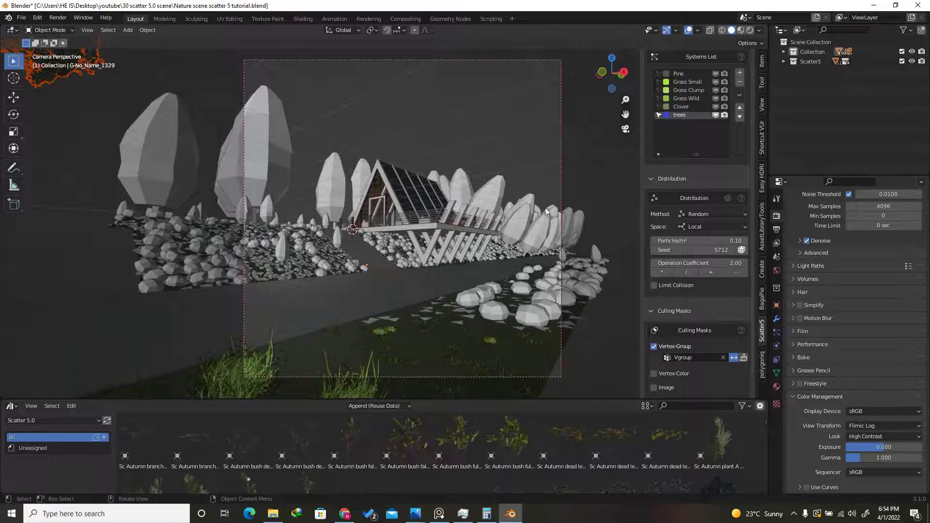
Collapse the trees system's Culling Masks and Distribution settings and turn off Align Normal in its Rotation settings.
click(664, 311)
click(661, 178)
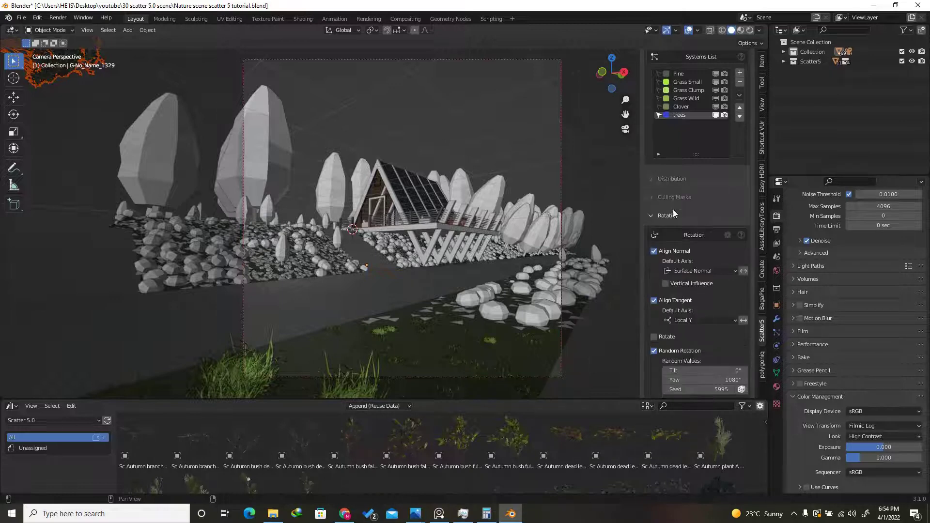
scroll(662, 157, down, 3)
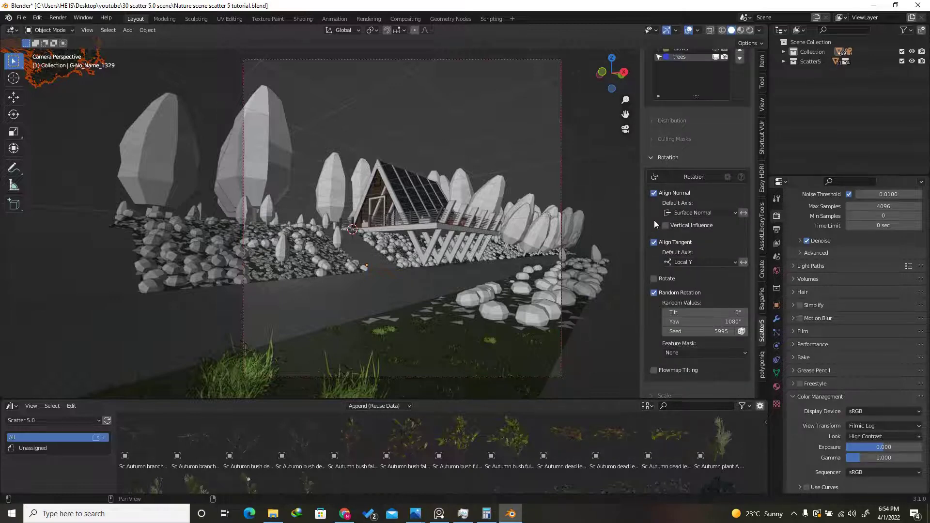
click(654, 193)
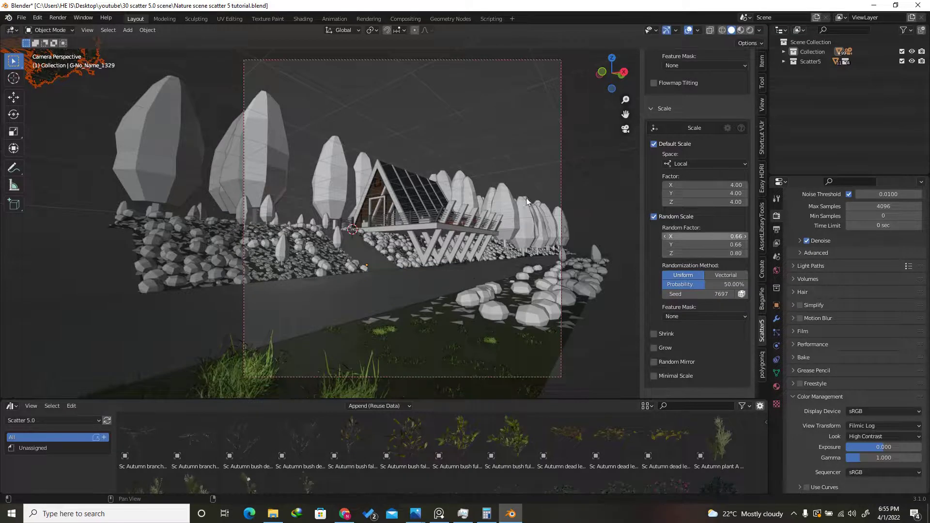
Swap the Scatter5 emitter to the grassy foreground terrain G-No_Name_1329.002.
scroll(714, 240, down, 4)
scroll(713, 240, up, 5)
scroll(713, 240, up, 15)
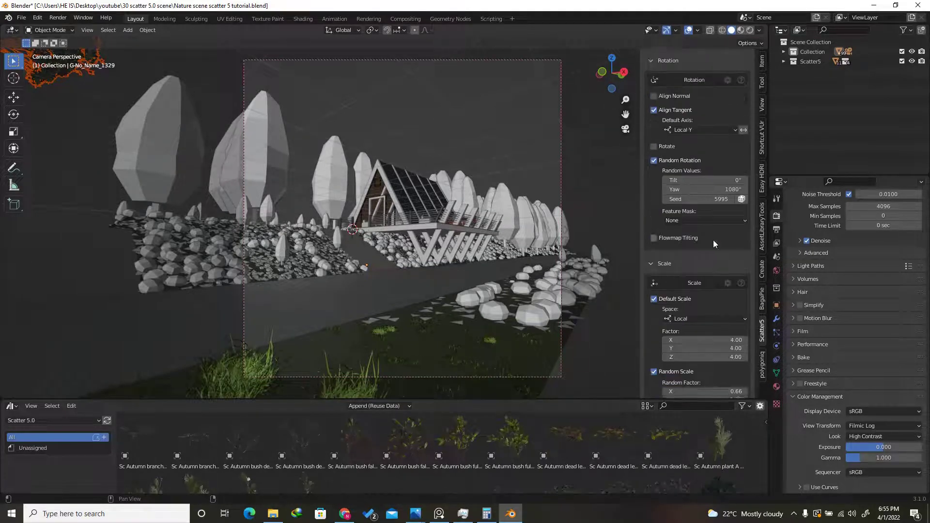
scroll(711, 114, up, 3)
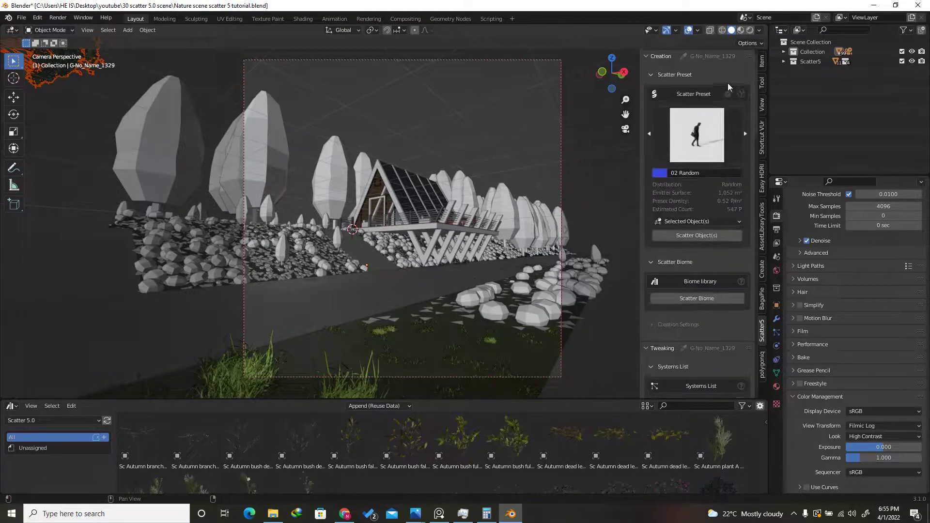
click(716, 55)
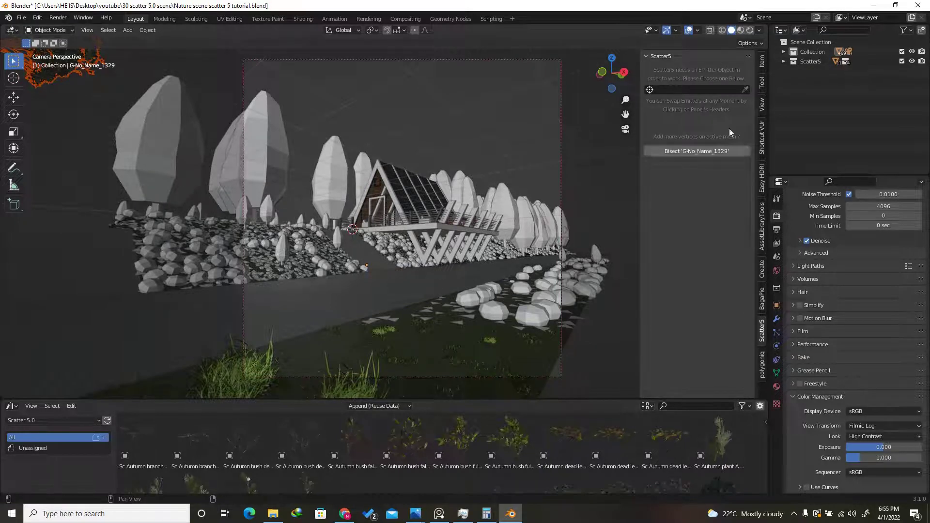
click(746, 89)
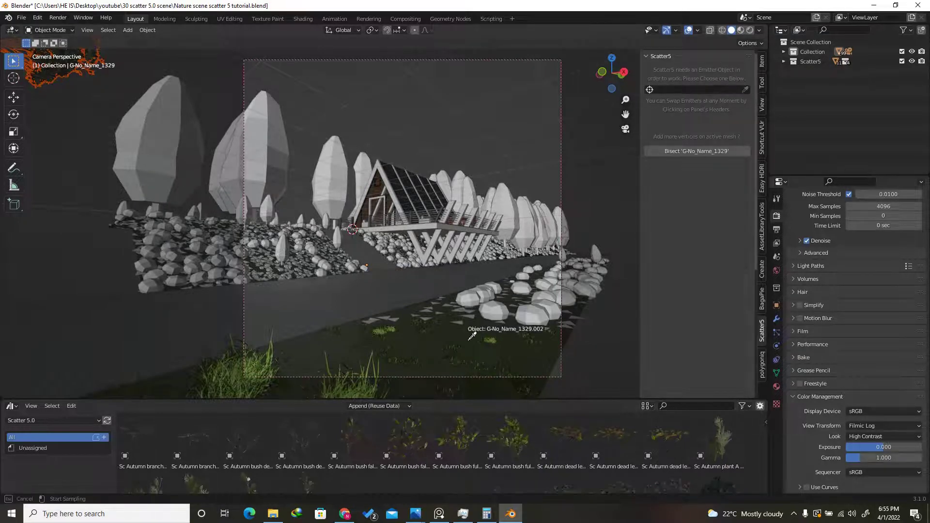
click(469, 310)
Collapse the Scale and Rotation settings of the Pine.001 system and turn off its Density Reduction.
scroll(714, 249, down, 8)
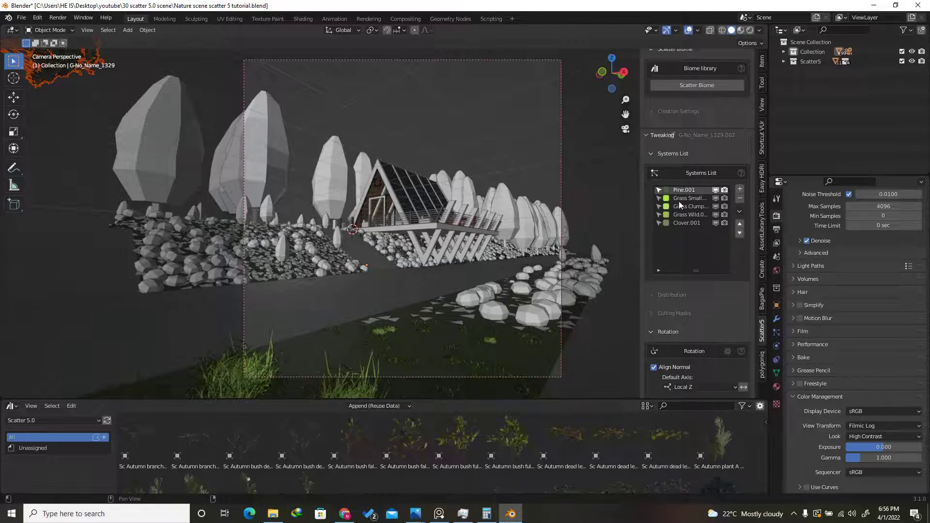
scroll(684, 239, down, 10)
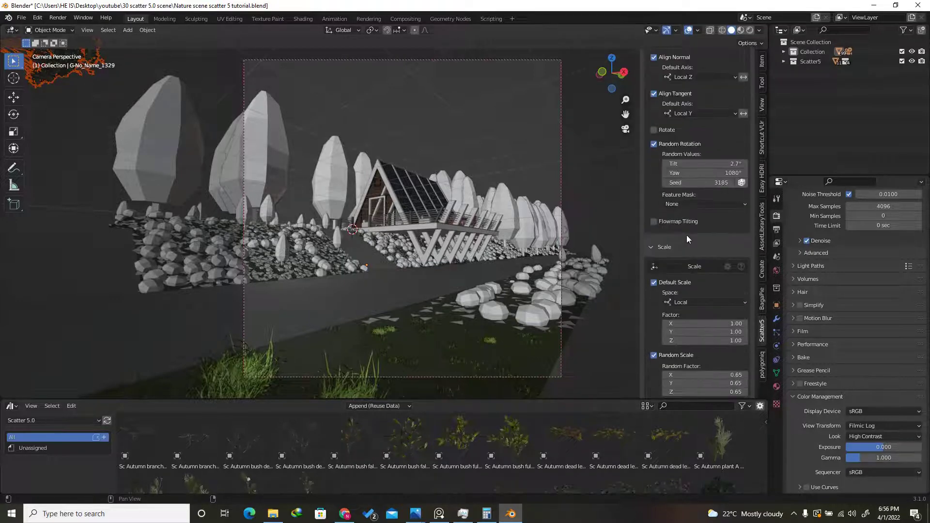
click(664, 245)
scroll(684, 169, up, 5)
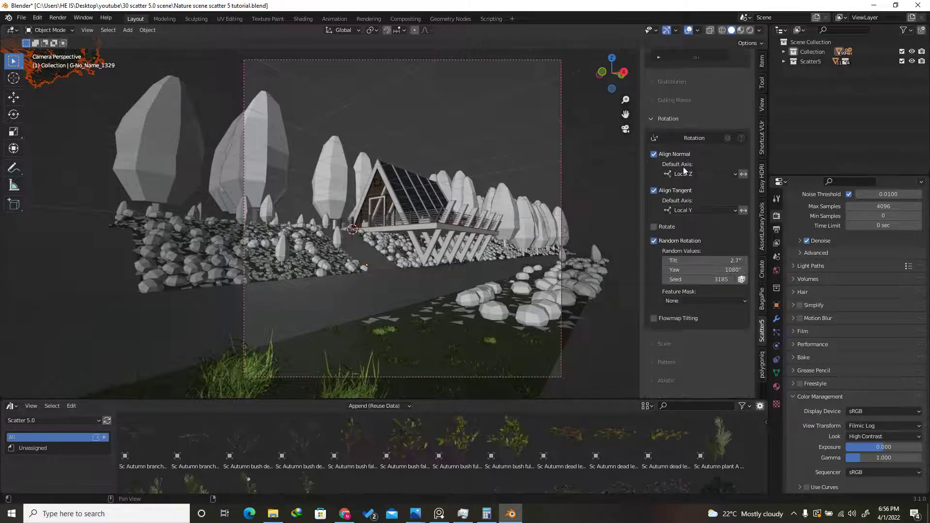
click(667, 118)
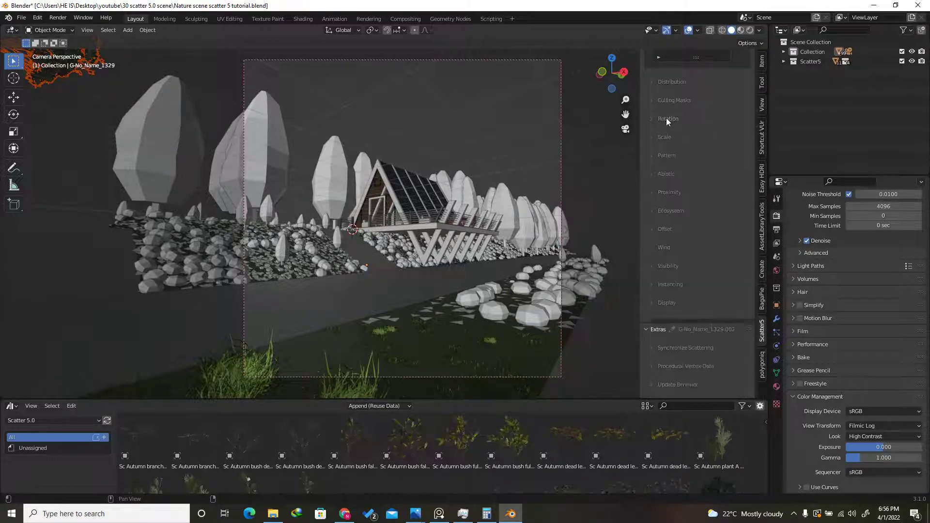
click(665, 267)
scroll(679, 261, down, 3)
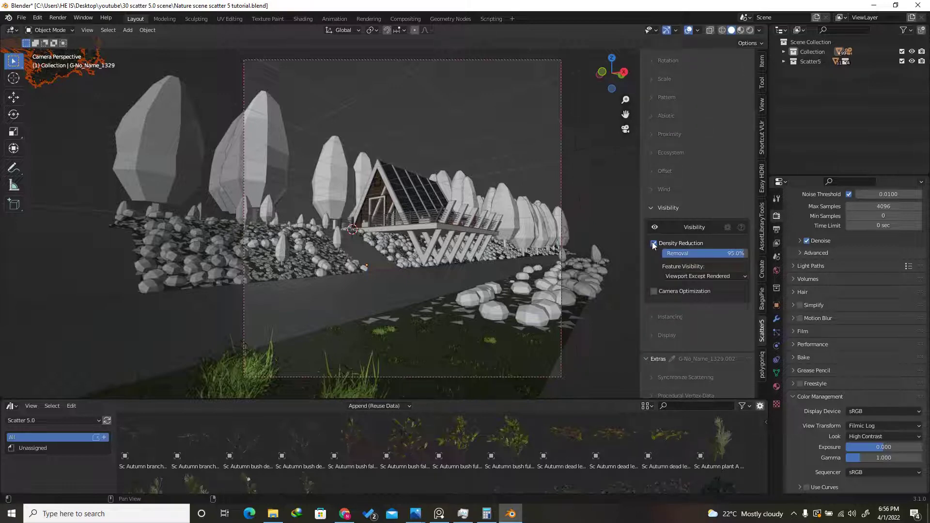
click(654, 243)
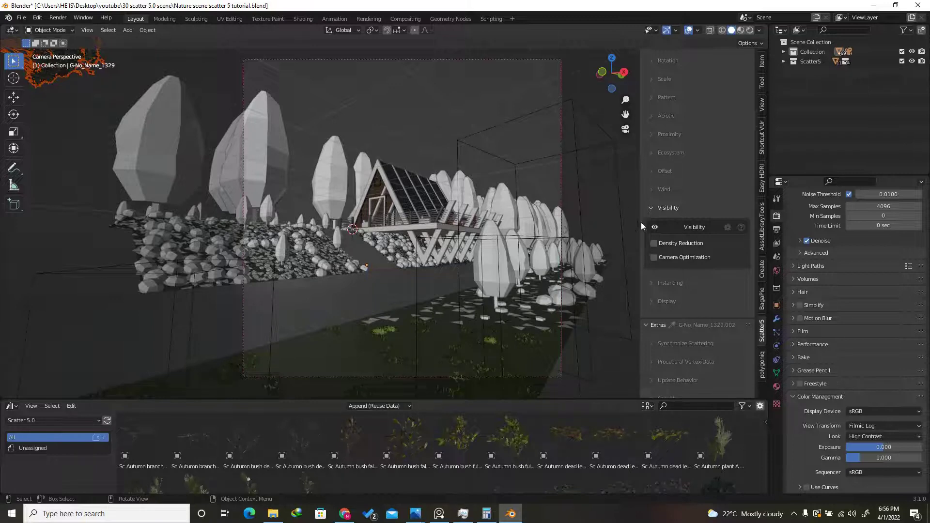
Turn off Reveal Near Camera in the foreground pines' Display settings and save the file.
click(671, 301)
scroll(671, 301, down, 6)
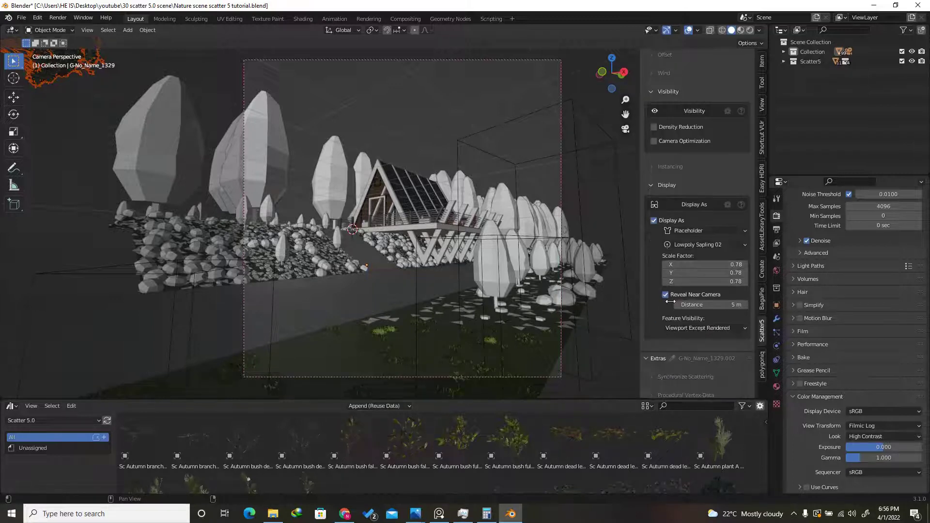
click(665, 295)
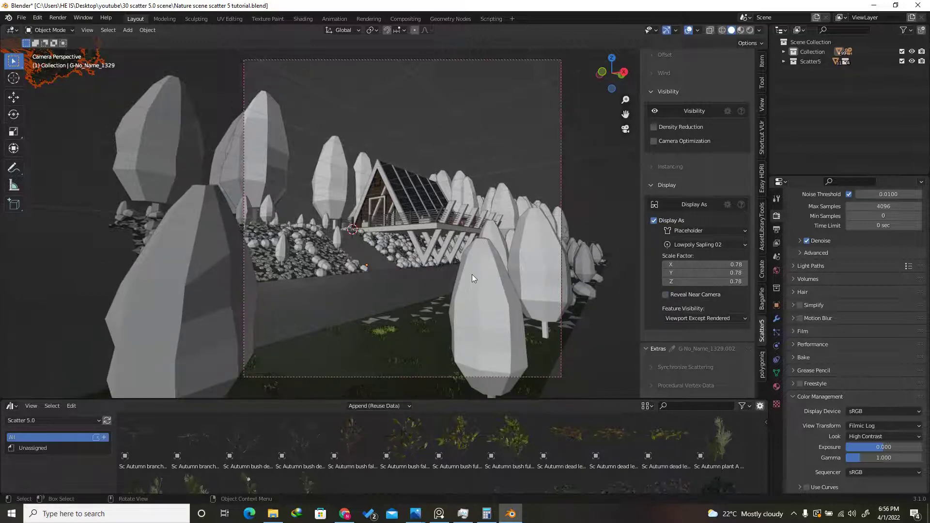
scroll(471, 274, up, 1)
key(ctrl+s)
Randomize the distribution seed of the Pine.001 system twice.
scroll(694, 258, up, 15)
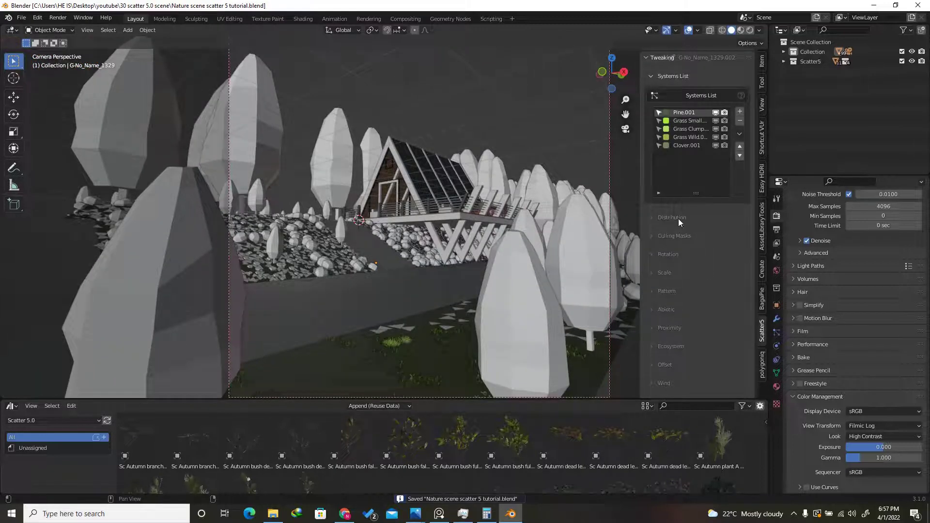
click(679, 219)
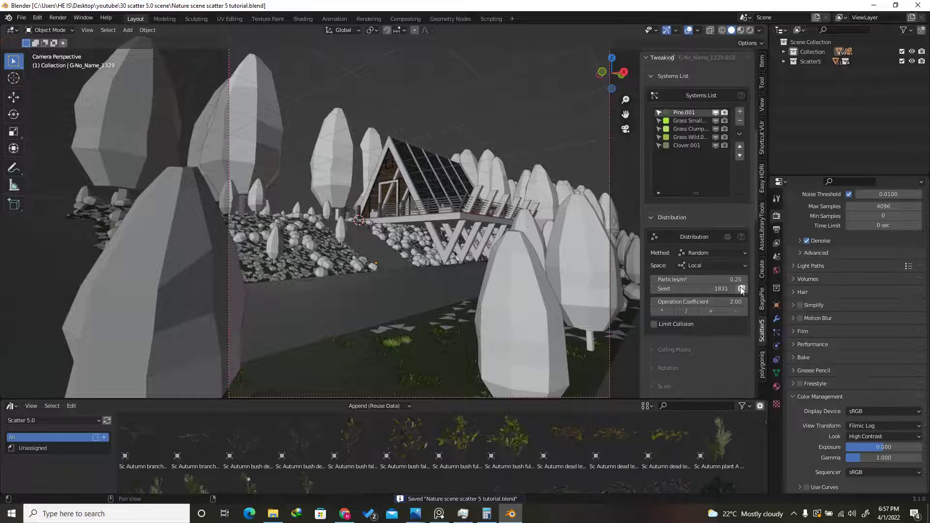
click(741, 288)
click(741, 289)
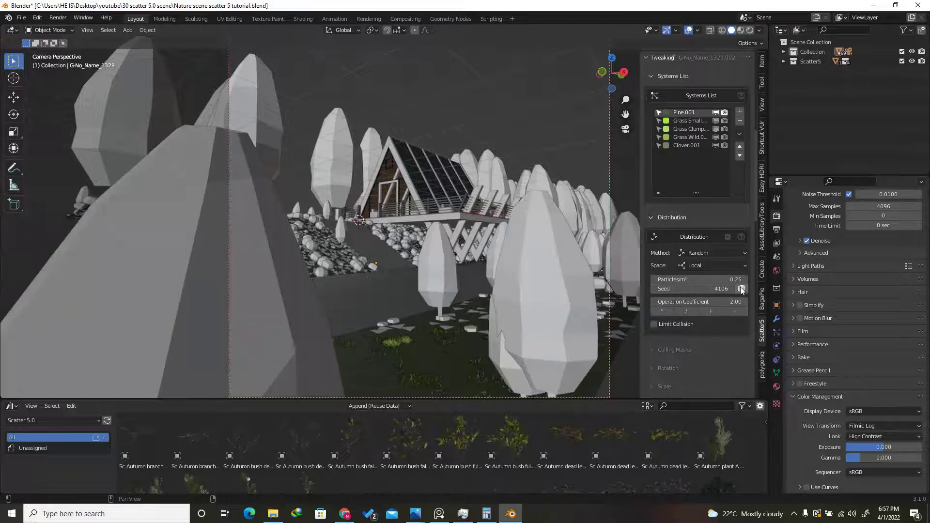
Set the Pine.001 density to 0.1 particles/m² and randomize its distribution seed four times.
click(694, 280)
key(BackSpace)
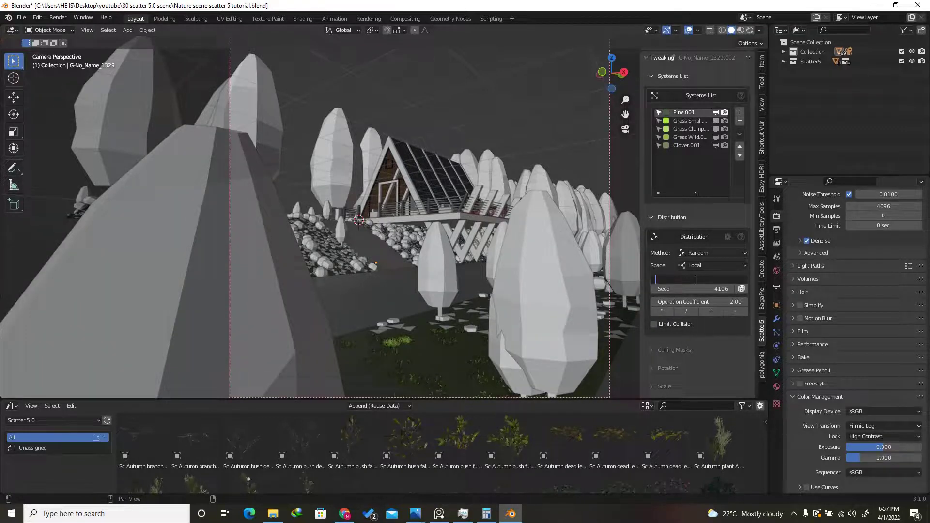
text(0.1)
key(Return)
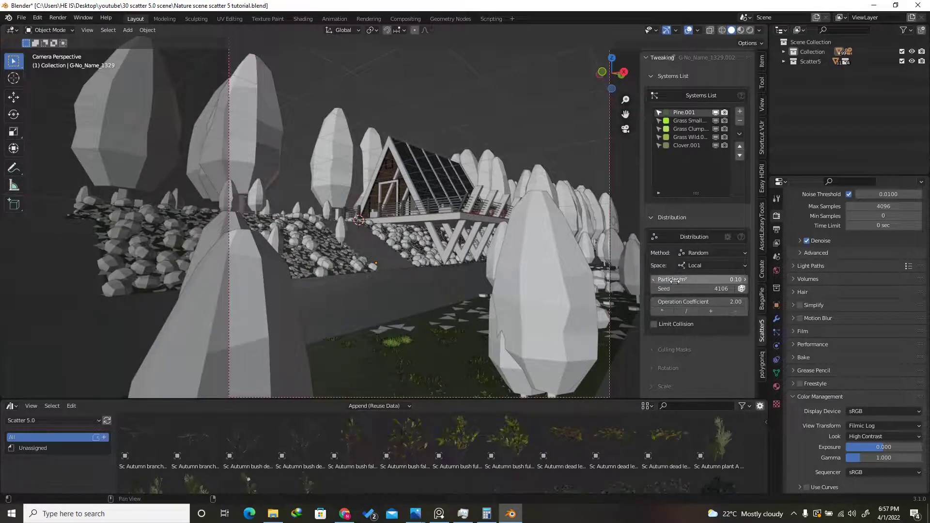
click(741, 289)
click(741, 289)
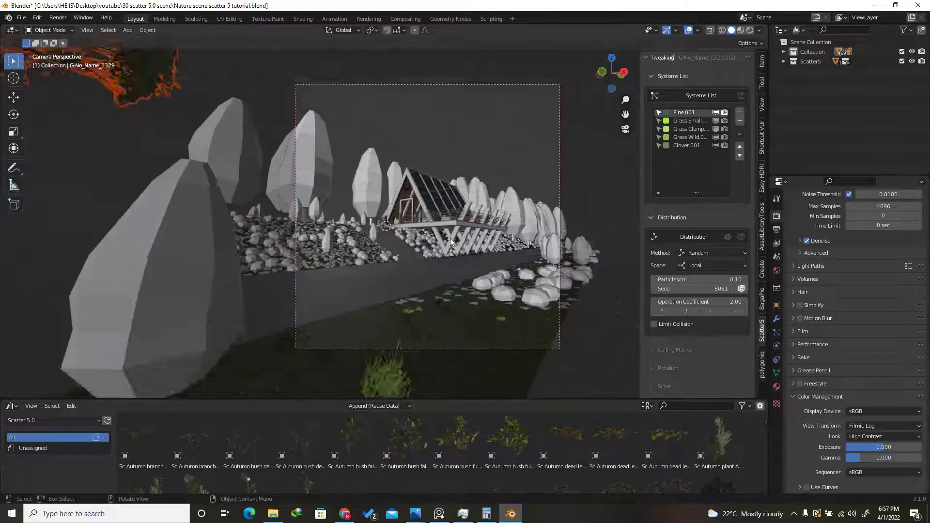
click(741, 289)
click(741, 289)
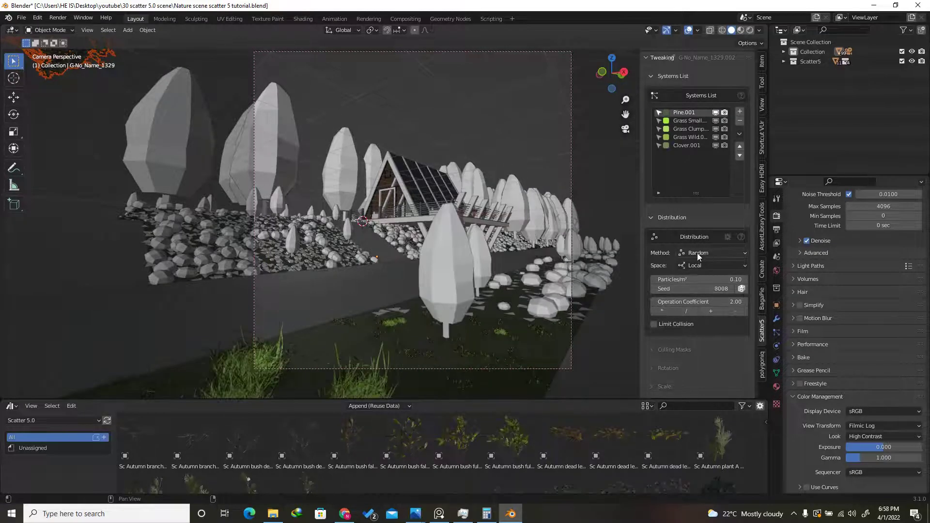
Switch the distribution method of the Pine.001 system to Manual.
click(697, 253)
click(699, 305)
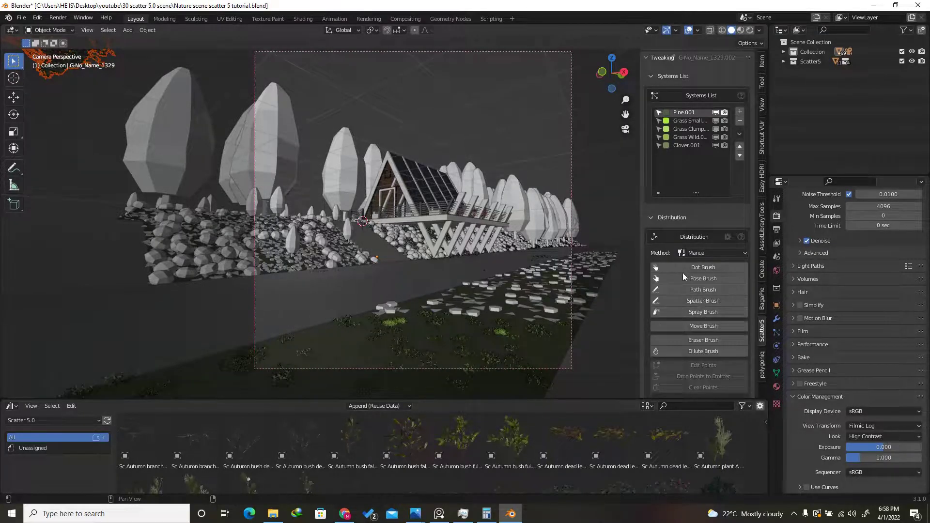
Place five Pine.001 instances with the Dot Brush: four grouped on the foreground terrain's right side and one at its left near the road.
click(703, 268)
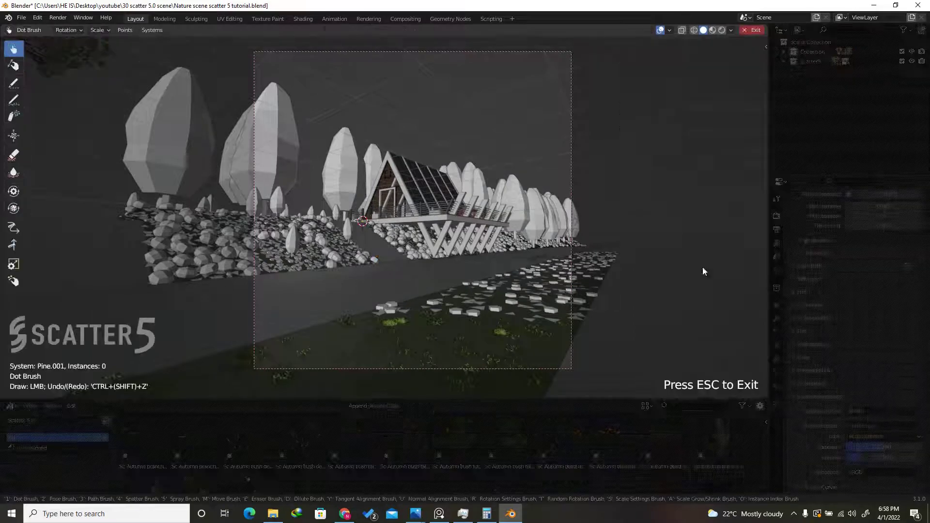
click(558, 266)
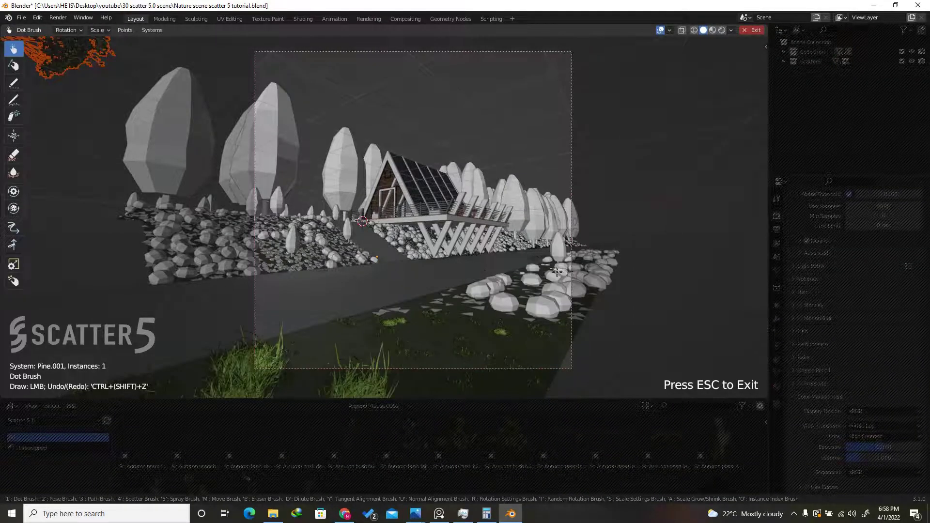
click(518, 275)
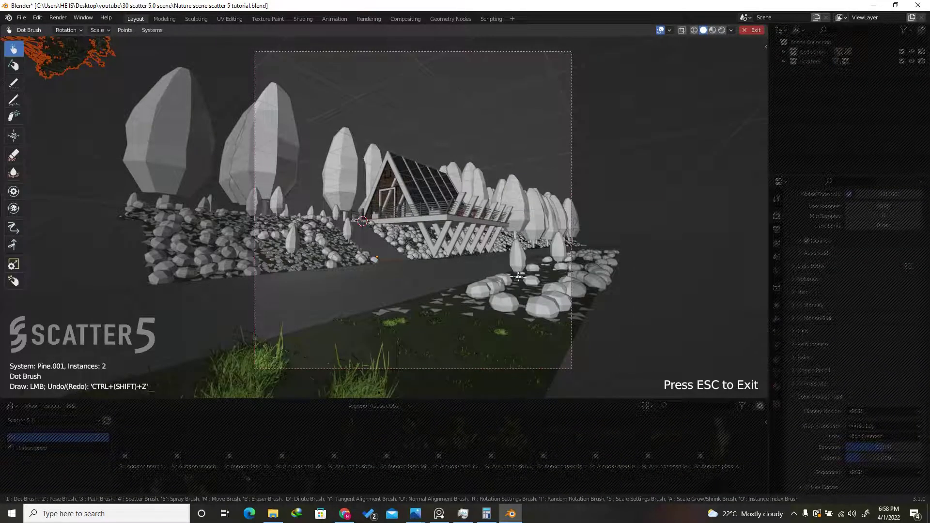
click(541, 286)
click(560, 313)
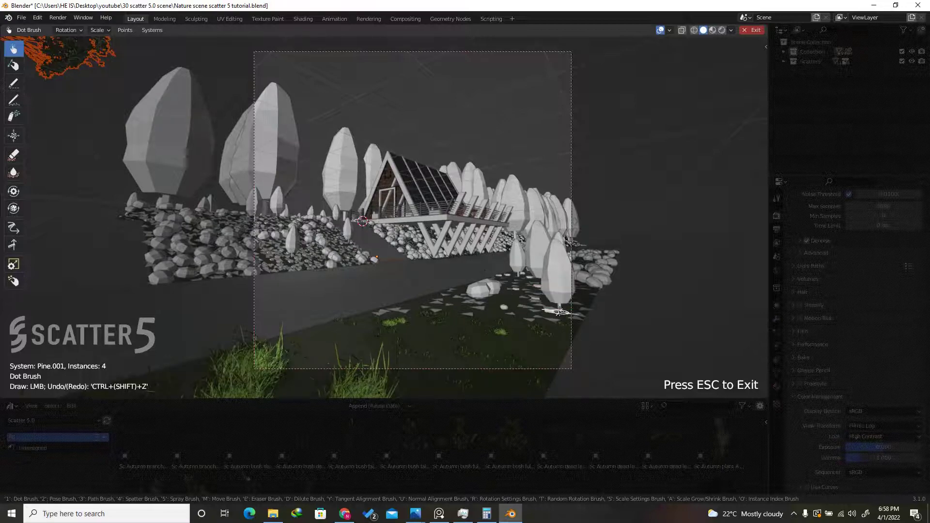
click(295, 343)
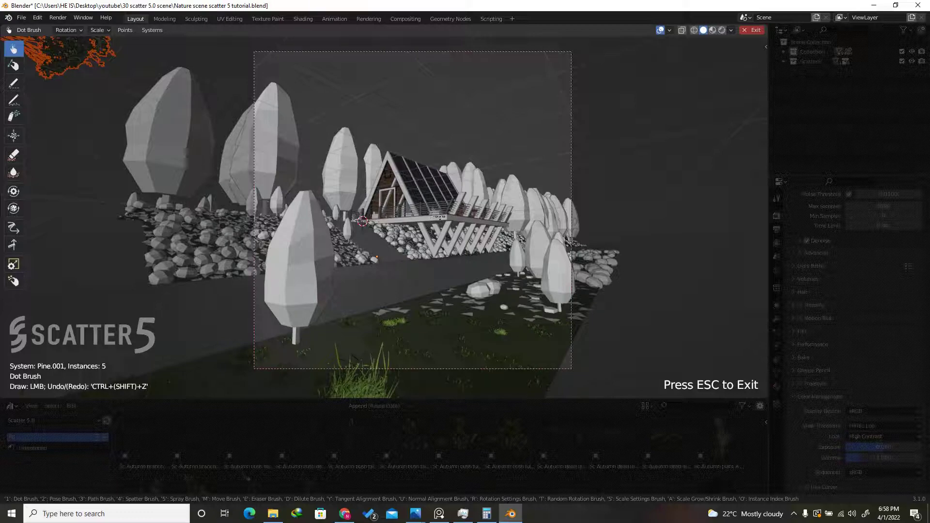
key(Escape)
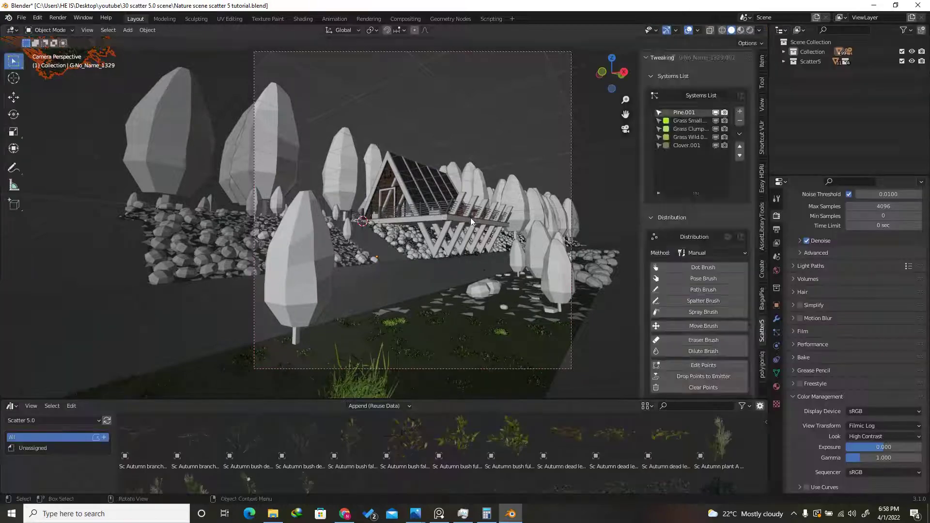
Switch the viewport to rendered shading, reload the Outdoor HDRI folder and light the scene with gamrig_4k.exr.
click(751, 30)
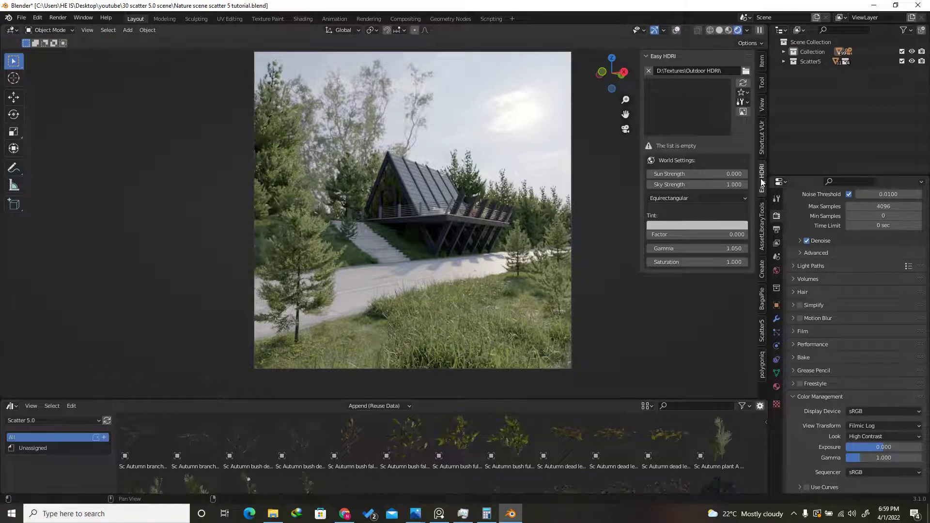
click(743, 83)
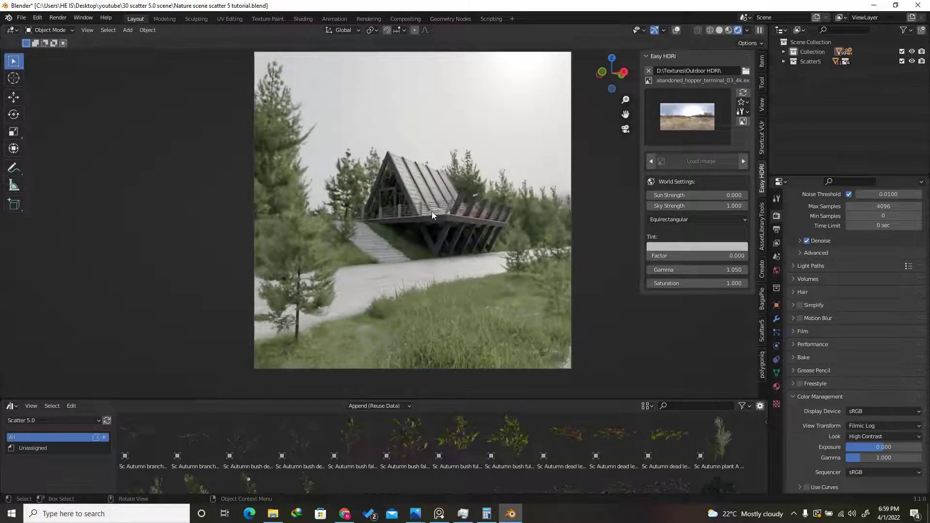
click(679, 128)
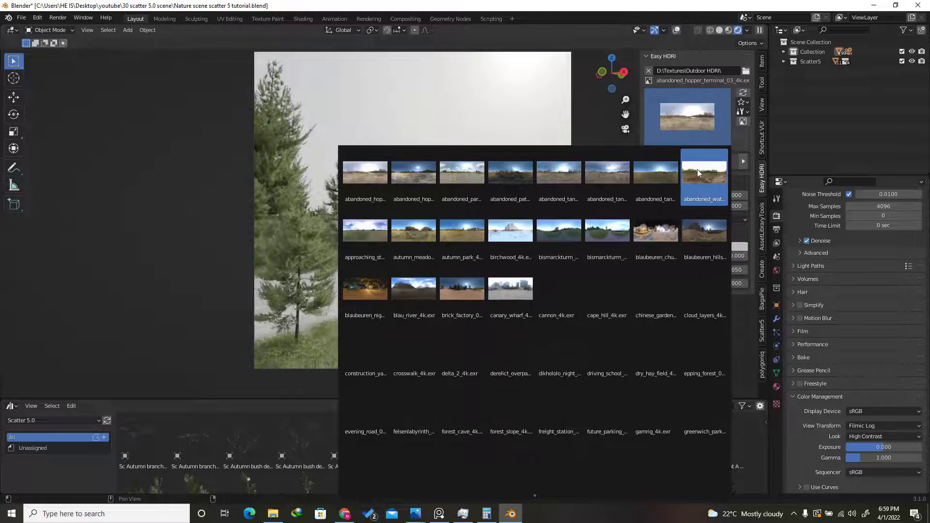
click(697, 172)
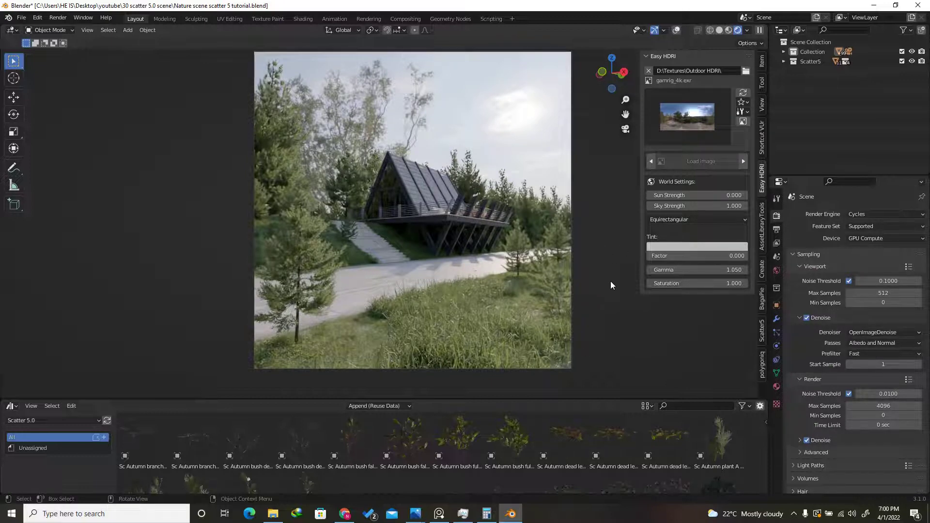
Set the output resolution percentage to 150%.
click(778, 231)
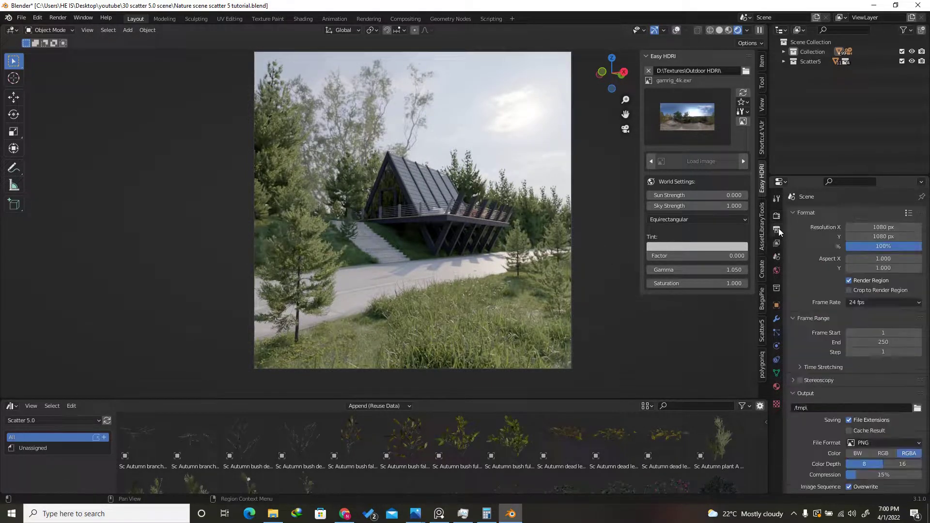
click(879, 243)
text(150)
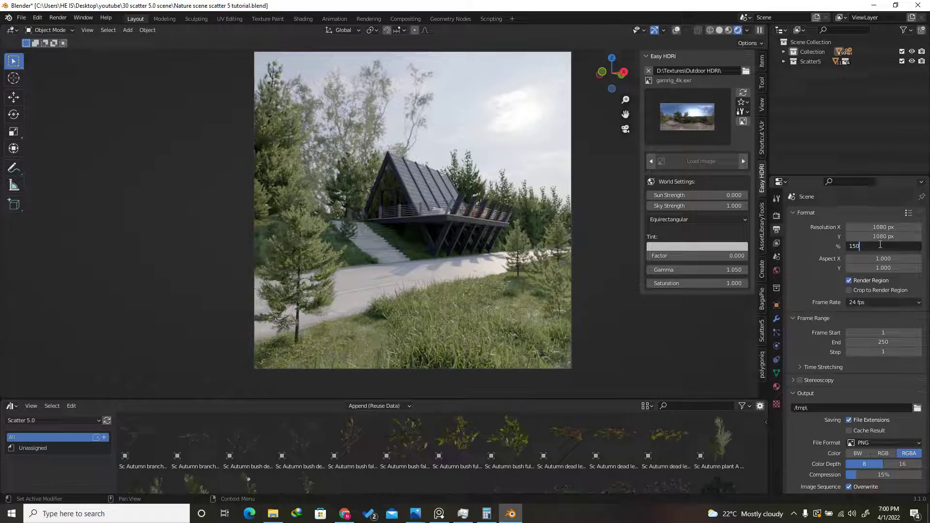
key(Return)
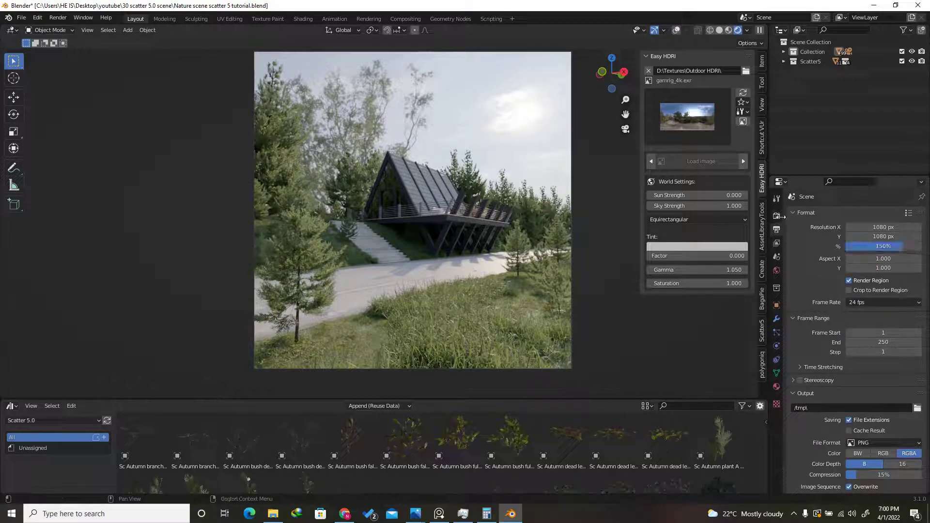
Set the Cycles final render's maximum samples to 1024.
click(777, 217)
scroll(842, 216, down, 3)
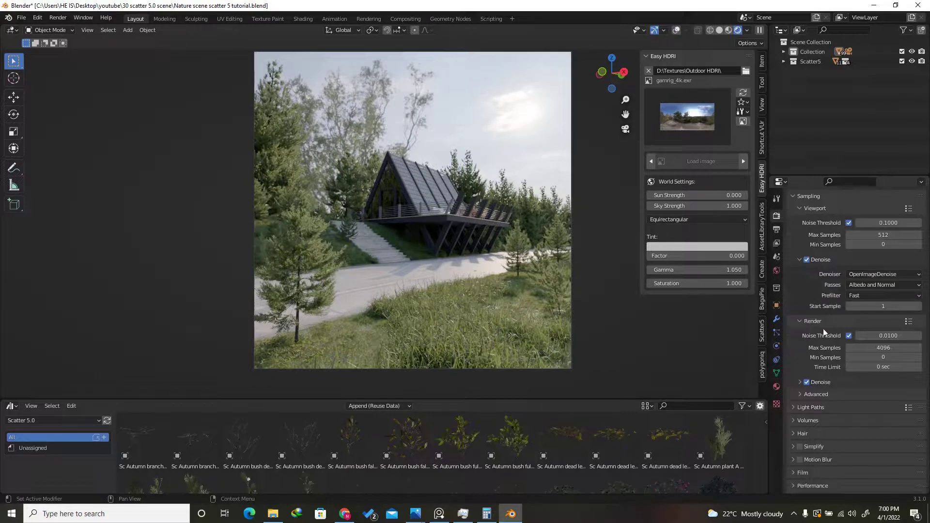
click(873, 345)
text(102)
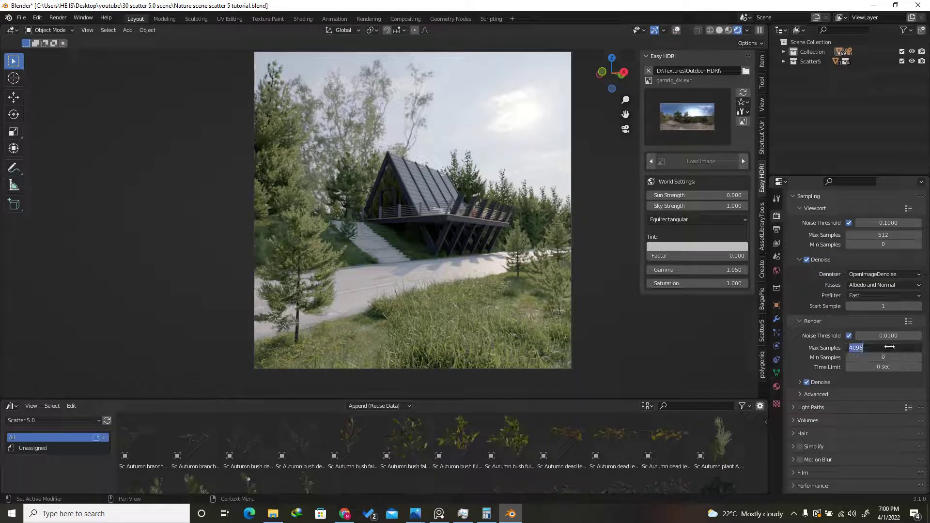
text(4)
key(Return)
Set the total maximum light bounces to 6 in the Light Paths settings.
scroll(852, 378, down, 4)
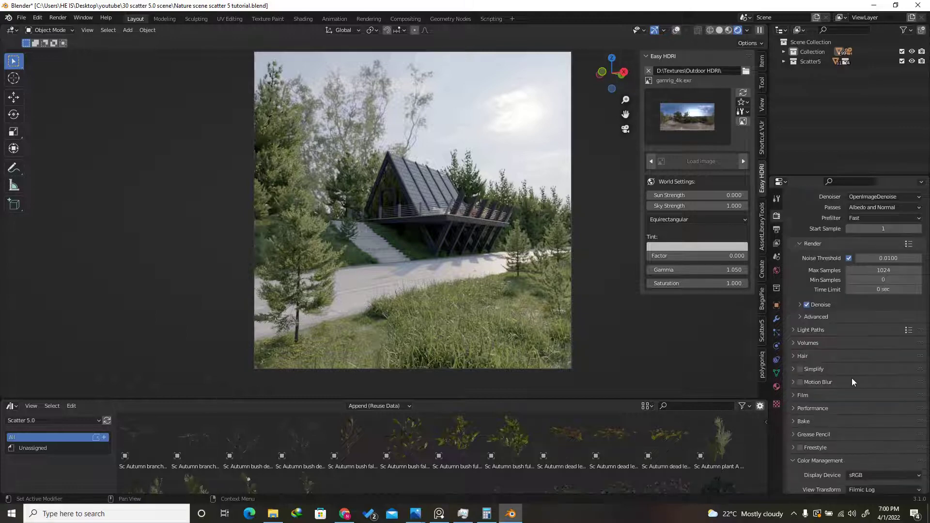
click(813, 331)
click(888, 357)
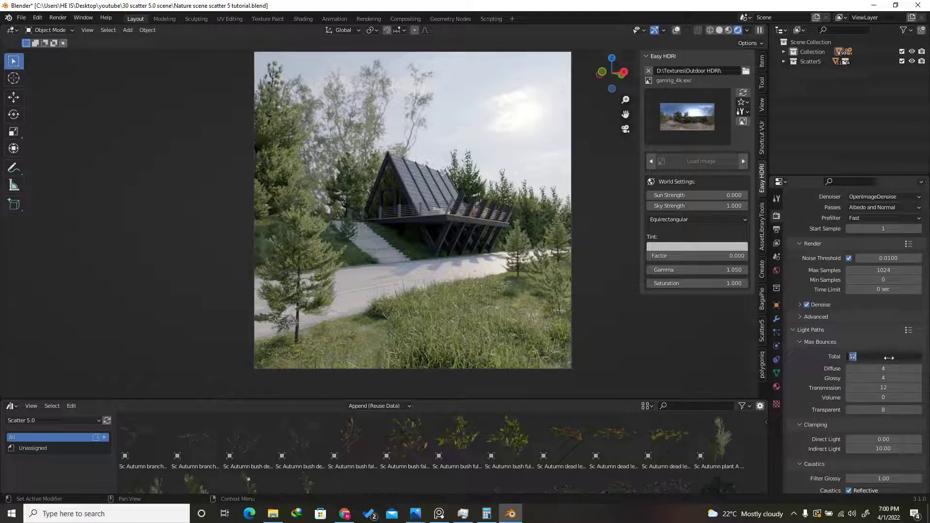
text(6)
key(Return)
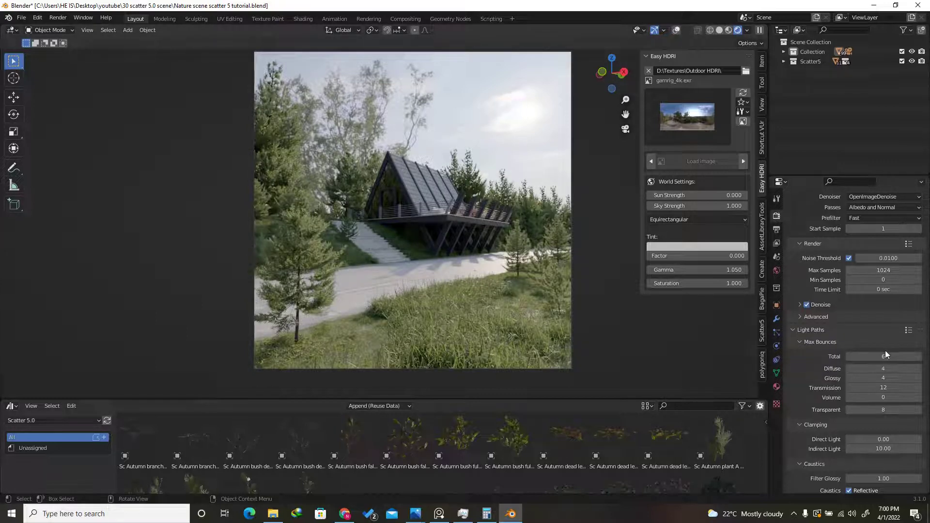
Review the remaining render settings and start rendering a still image from the camera.
scroll(880, 401, down, 6)
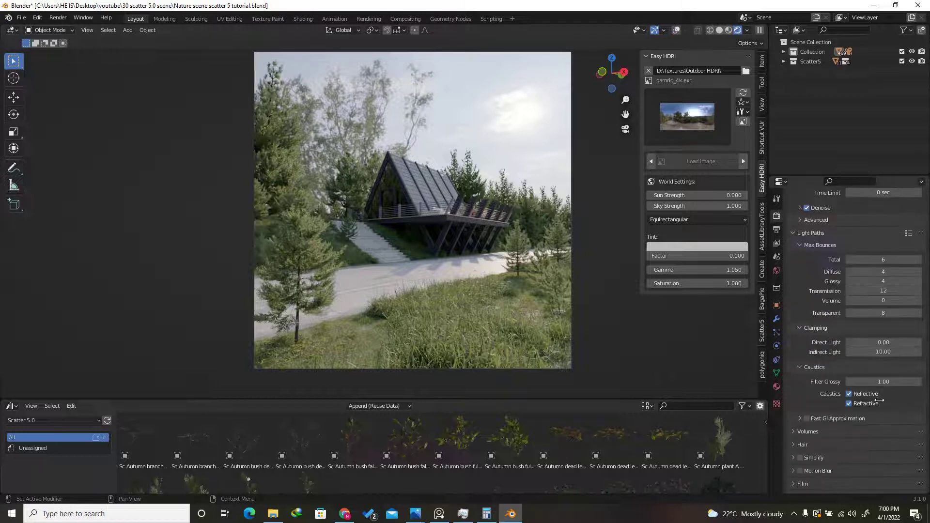
scroll(879, 400, down, 4)
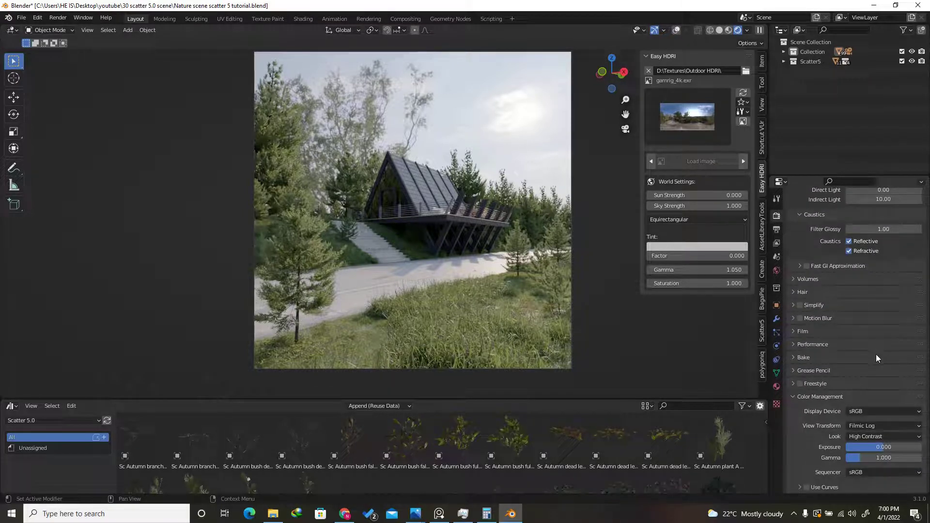
click(55, 20)
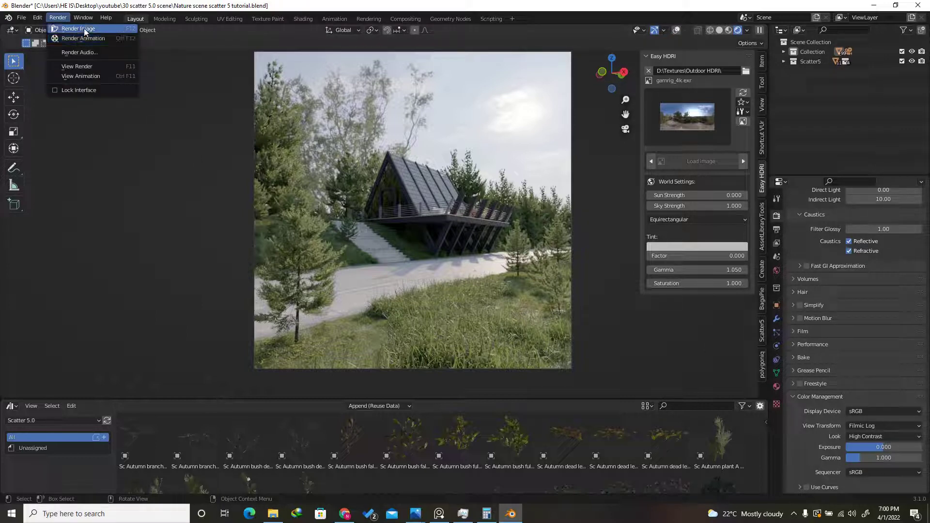